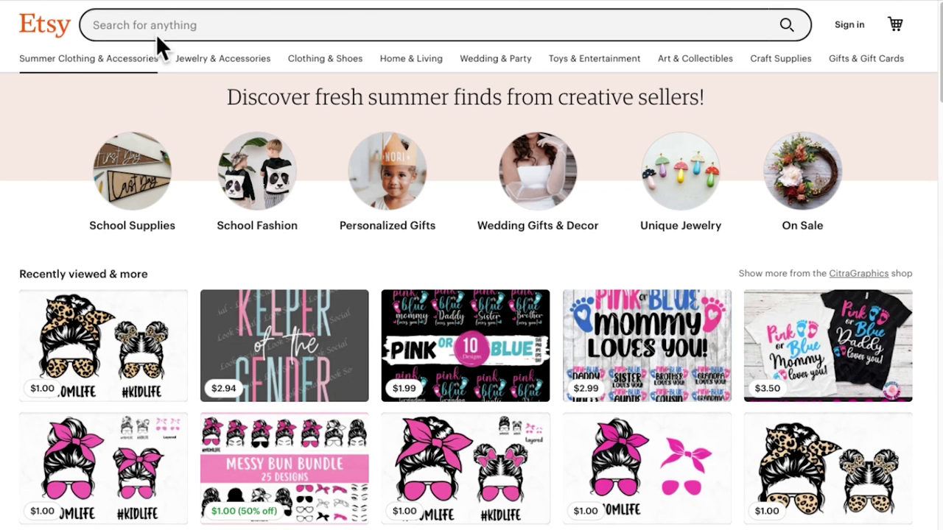
- Search the marketplace for "tshirt svg"
{"action": "left_click", "coordinate": [568, 30]}
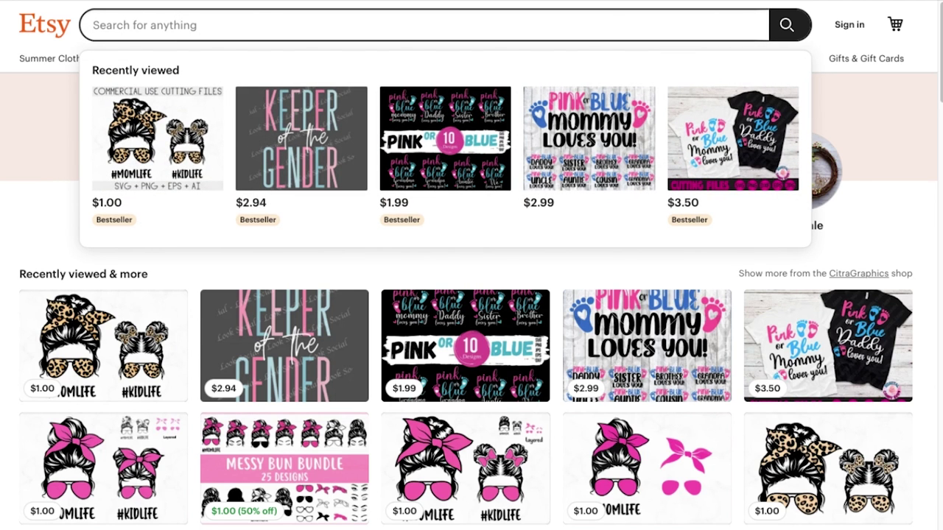
{"action": "type", "text": "t"}
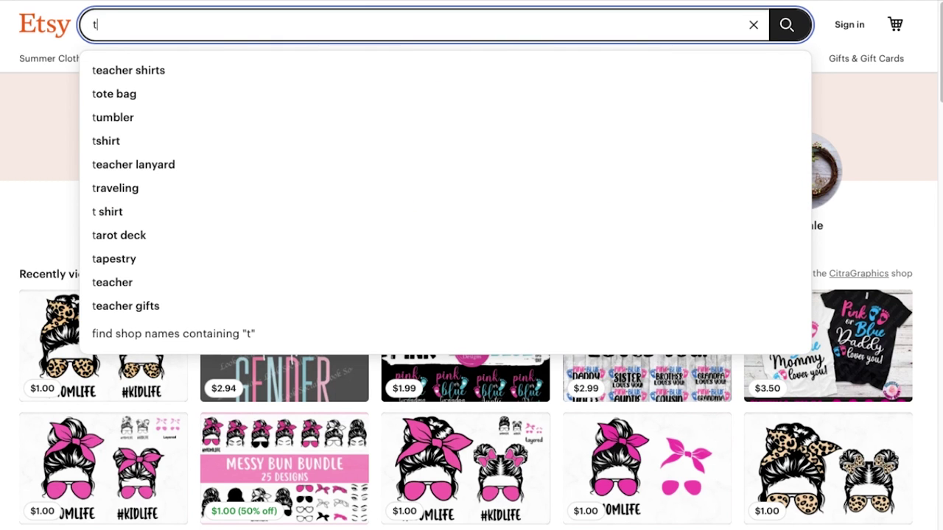
{"action": "type", "text": "shirt"}
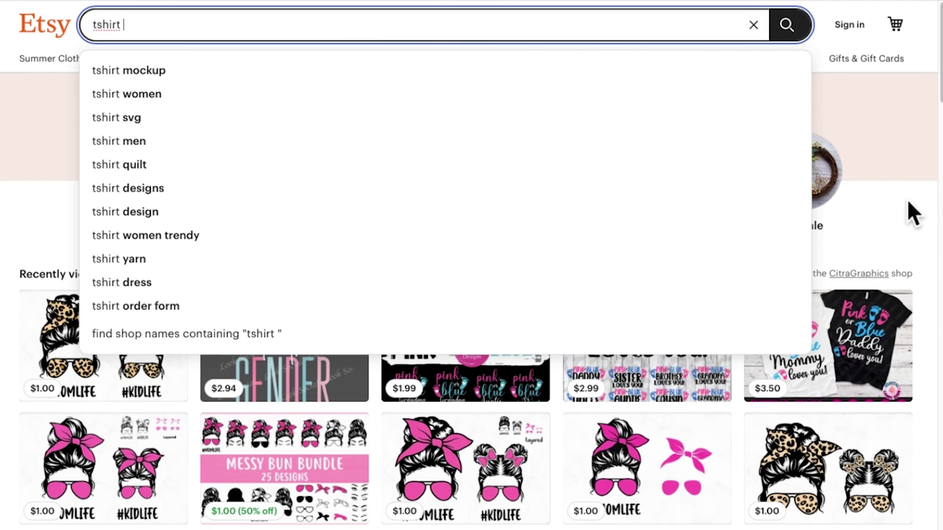
{"action": "left_click", "coordinate": [119, 118]}
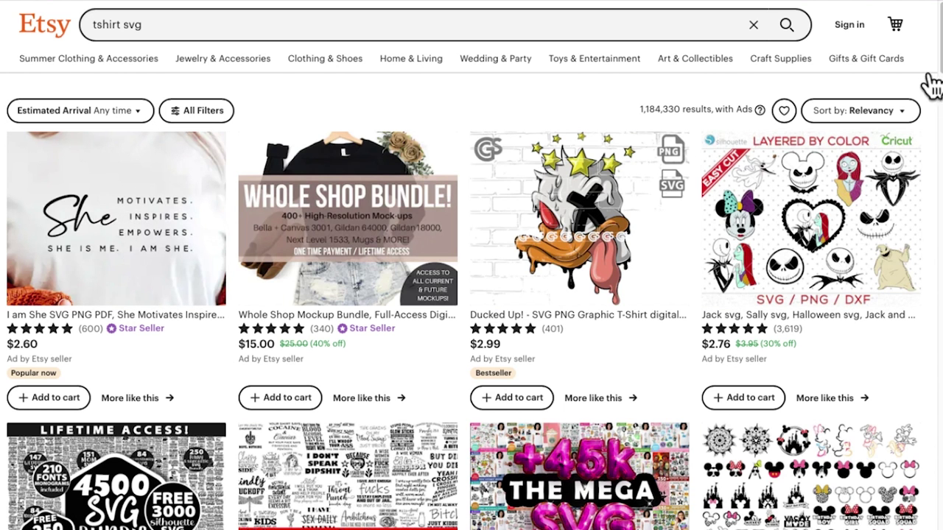
- Browse the t-shirt SVG search results, examining the designs, bundles and prices on offer, and return to the start of the list
{"action": "left_click_drag", "start_coordinate": [940, 52], "coordinate": [939, 71]}
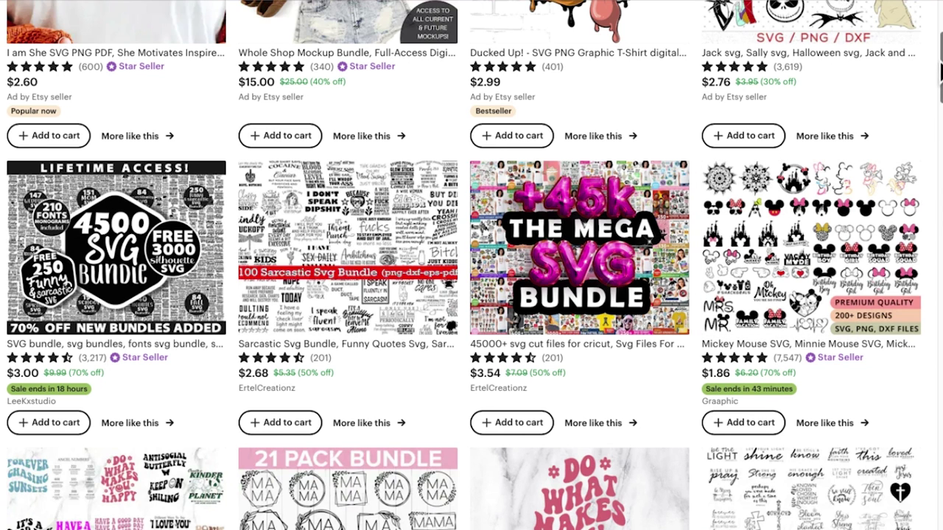
{"action": "left_click", "coordinate": [938, 66]}
{"action": "left_click_drag", "start_coordinate": [939, 66], "coordinate": [938, 68]}
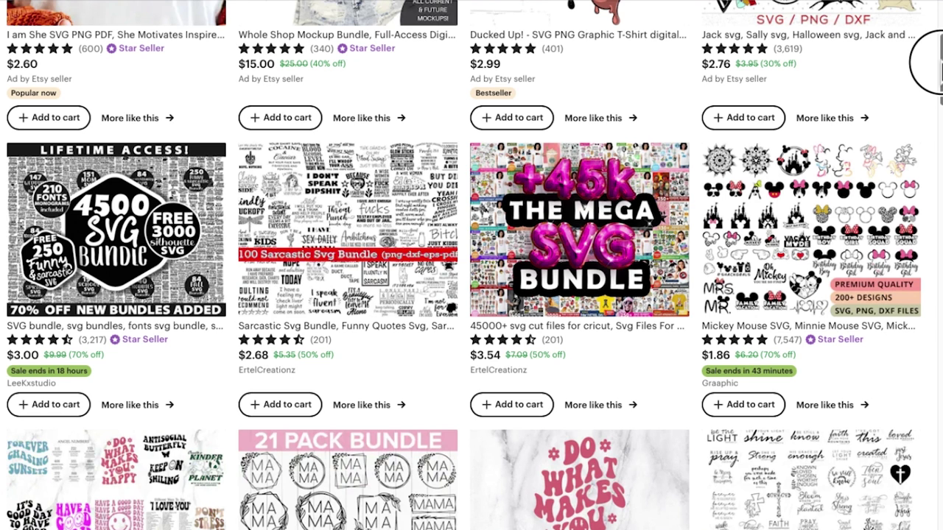
{"action": "left_click_drag", "start_coordinate": [935, 62], "coordinate": [925, 99]}
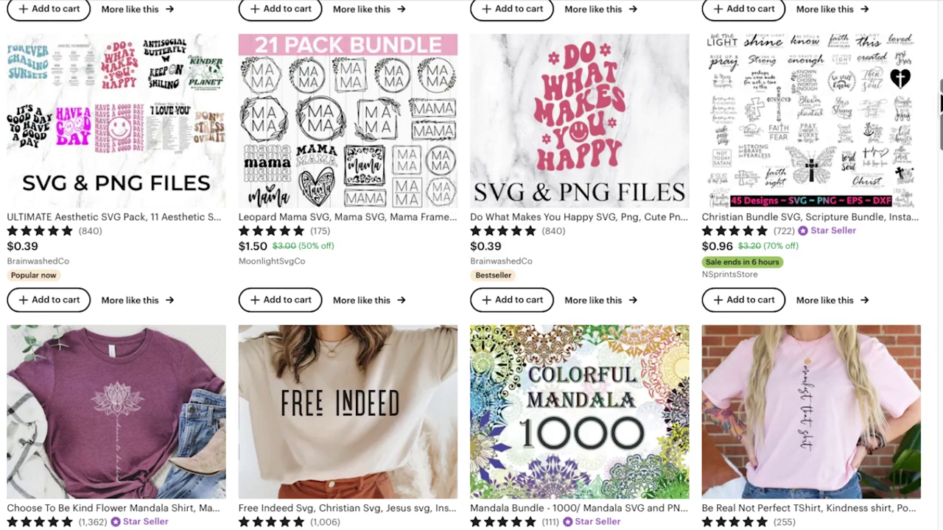
{"action": "left_click_drag", "start_coordinate": [937, 94], "coordinate": [930, 166]}
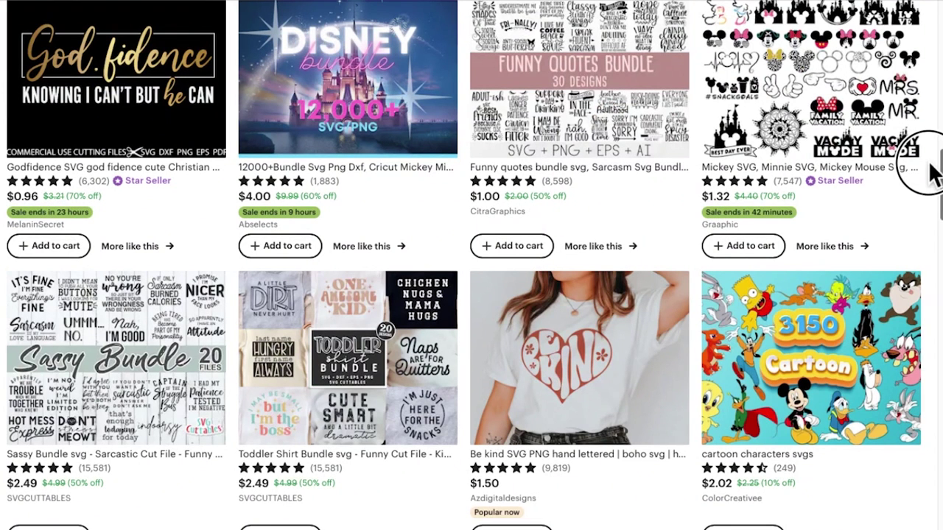
{"action": "left_click_drag", "start_coordinate": [928, 163], "coordinate": [925, 178]}
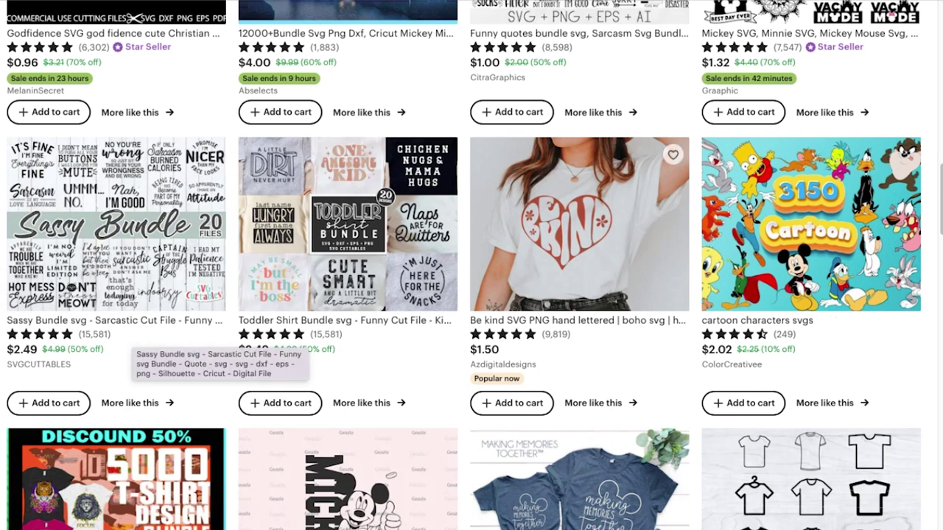
{"action": "left_click_drag", "start_coordinate": [940, 177], "coordinate": [939, 228]}
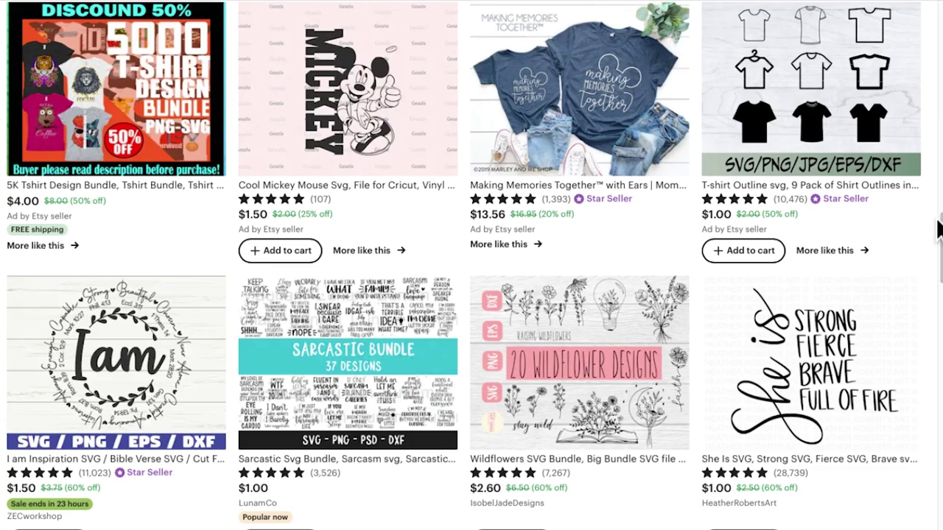
{"action": "left_click_drag", "start_coordinate": [929, 217], "coordinate": [924, 14]}
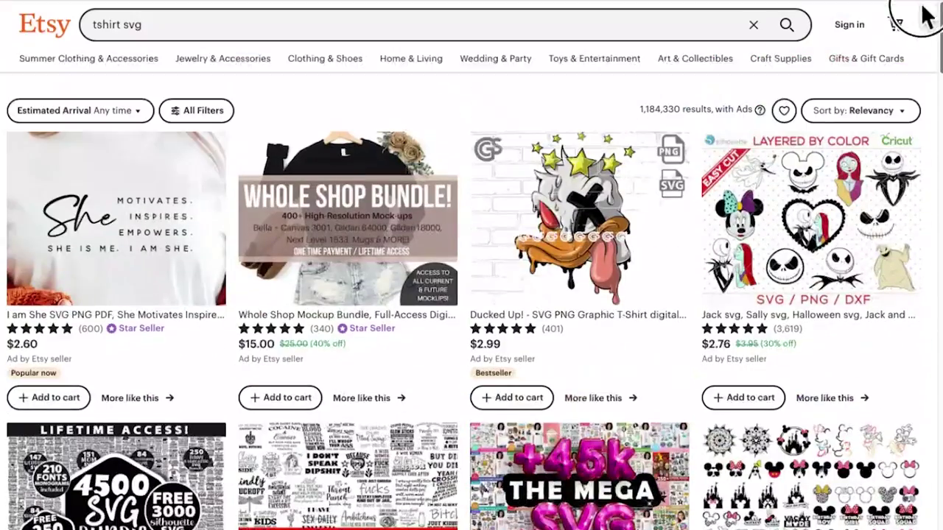
- Replace the search term and search for "wood sign svg"
{"action": "left_click", "coordinate": [104, 24]}
{"action": "left_click_drag", "start_coordinate": [103, 24], "coordinate": [84, 27]}
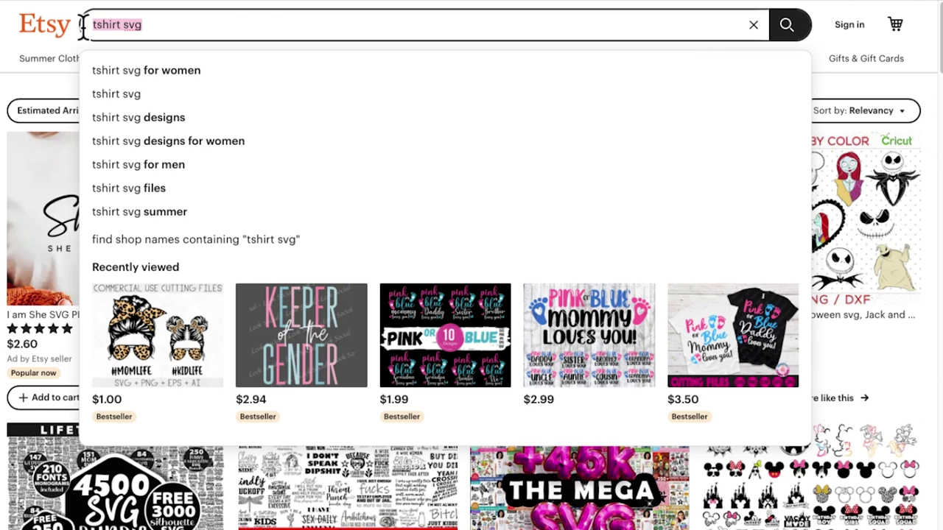
{"action": "type", "text": "woo d"}
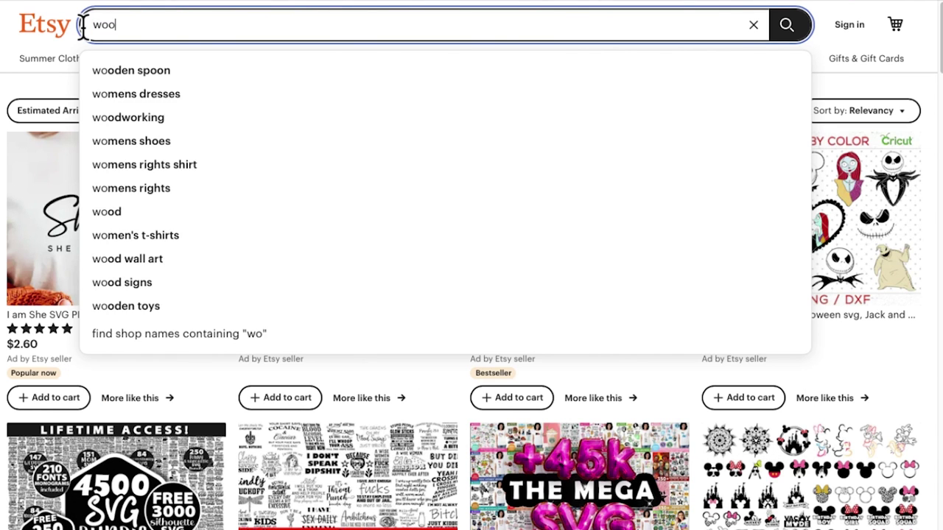
{"action": "key", "text": "BackSpace"}
{"action": "key", "text": "BackSpace"}
{"action": "type", "text": "d sign"}
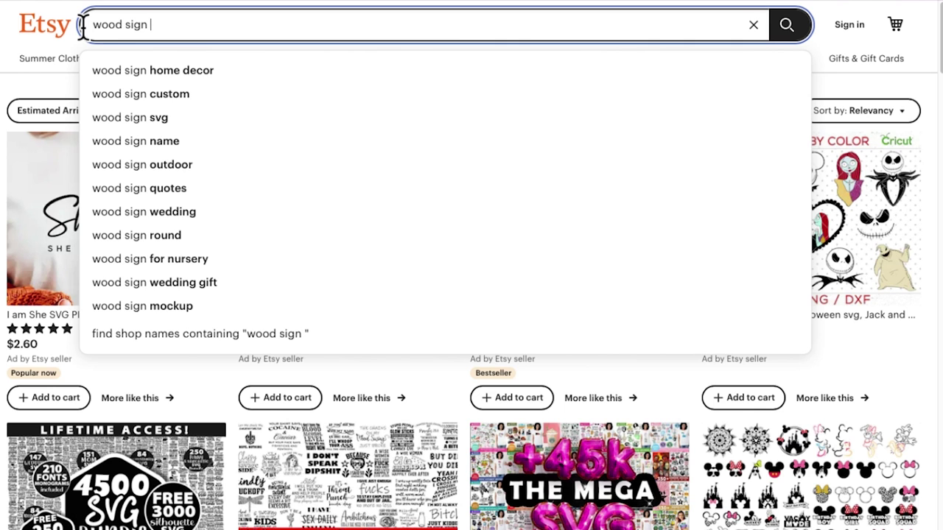
{"action": "left_click", "coordinate": [102, 118]}
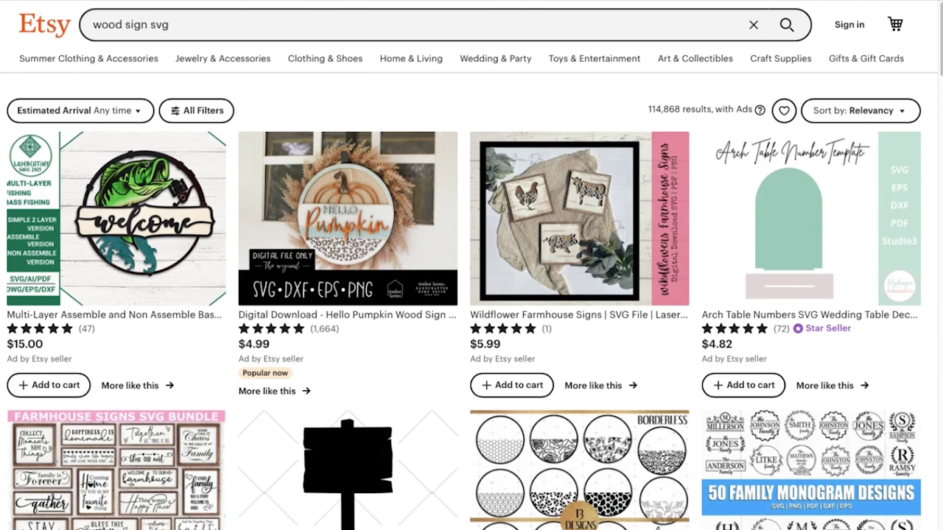
- View the Farmhouse Signs SVG Bundle listing from the wood sign results and return to the results
{"action": "left_click_drag", "start_coordinate": [938, 52], "coordinate": [938, 94]}
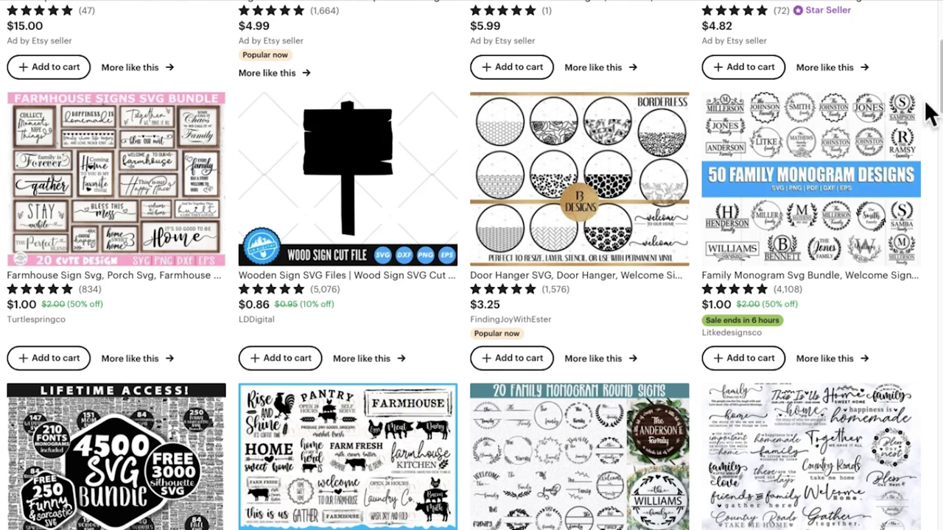
{"action": "left_click", "coordinate": [101, 182]}
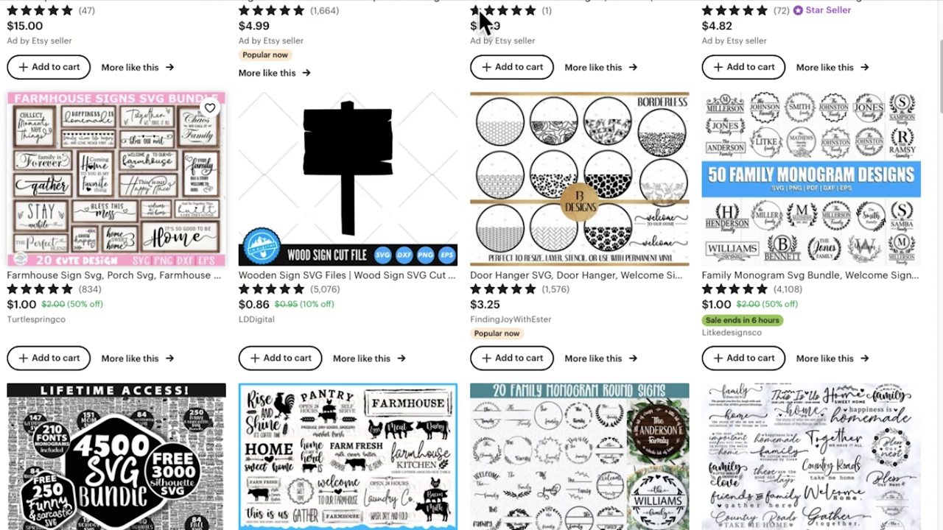
{"action": "left_click", "coordinate": [448, 10]}
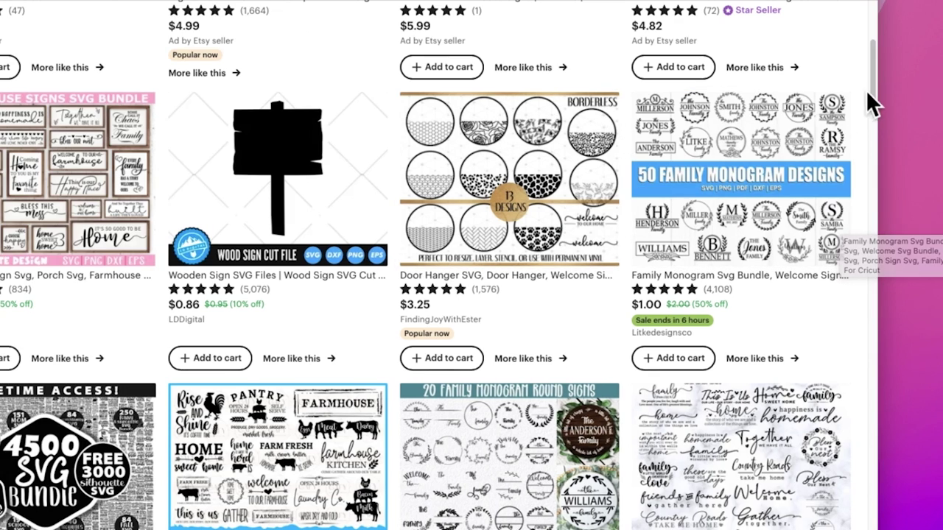
- Look through the remaining wood sign SVG results, comparing bundle styles and prices, and return to the start of the list
{"action": "scroll", "coordinate": [929, 81], "scroll_direction": "down", "scroll_amount": 1}
{"action": "scroll", "coordinate": [929, 81], "scroll_direction": "down", "scroll_amount": 2}
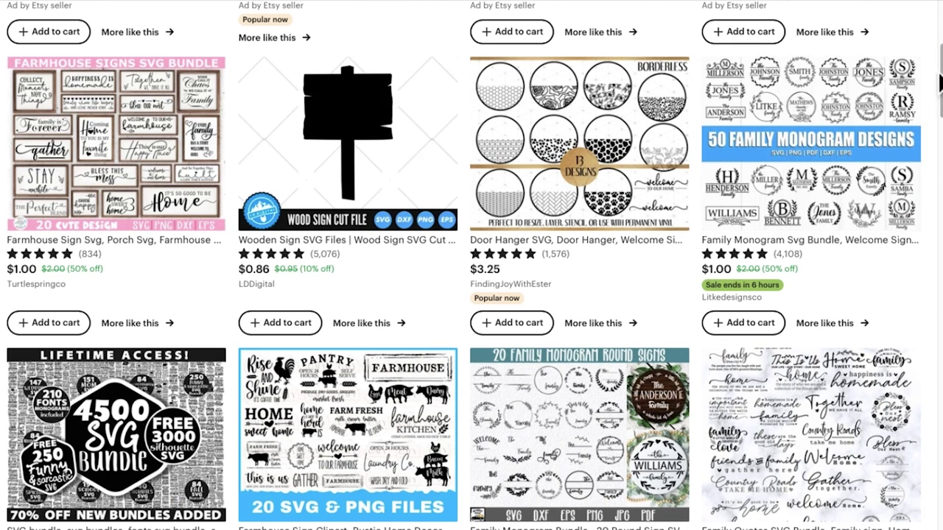
{"action": "scroll", "coordinate": [934, 69], "scroll_direction": "down", "scroll_amount": 3}
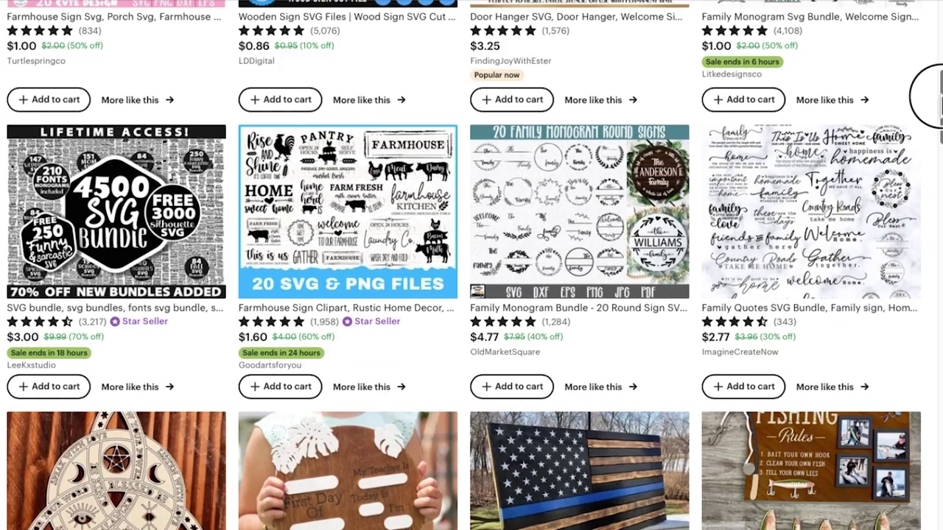
{"action": "scroll", "coordinate": [931, 96], "scroll_direction": "down", "scroll_amount": 2}
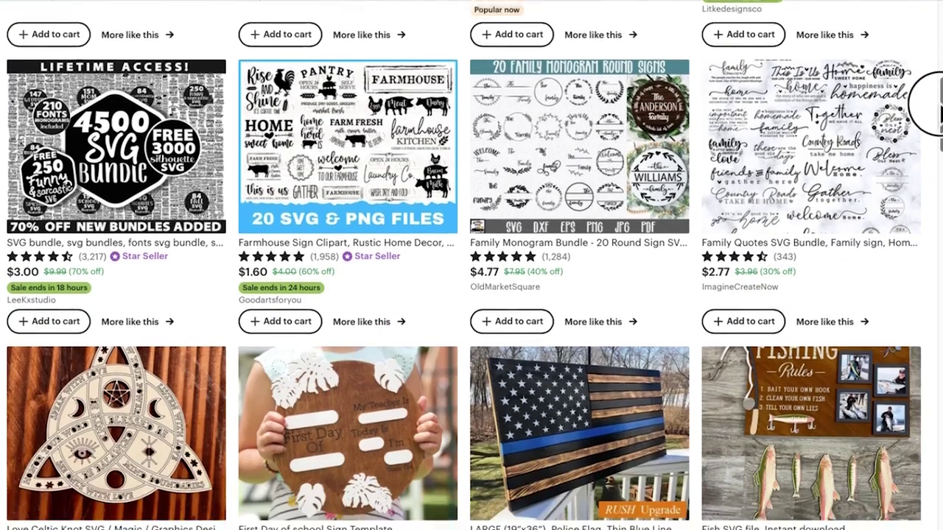
{"action": "left_click_drag", "start_coordinate": [933, 103], "coordinate": [937, 176]}
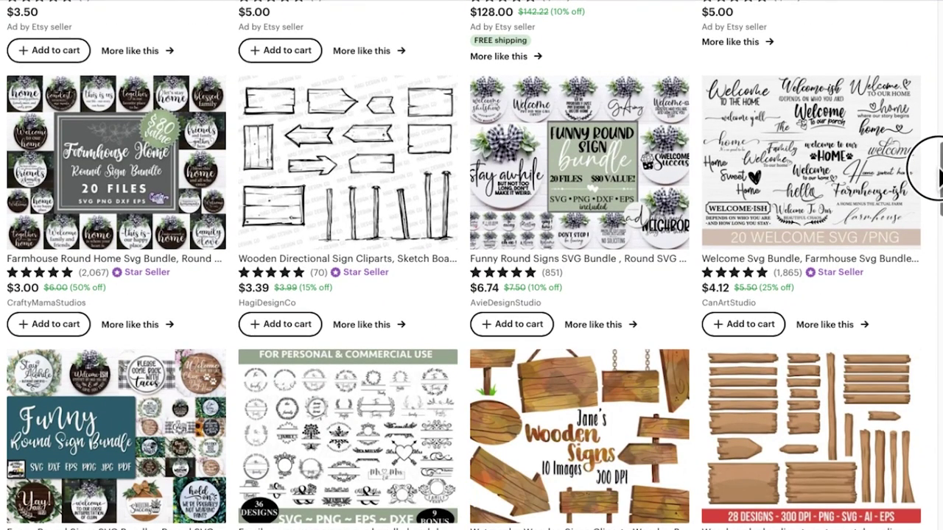
{"action": "left_click_drag", "start_coordinate": [938, 177], "coordinate": [938, 193]}
{"action": "left_click_drag", "start_coordinate": [937, 155], "coordinate": [926, 17]}
- Replace the search term and search for "baby svg files"
{"action": "left_click", "coordinate": [199, 23]}
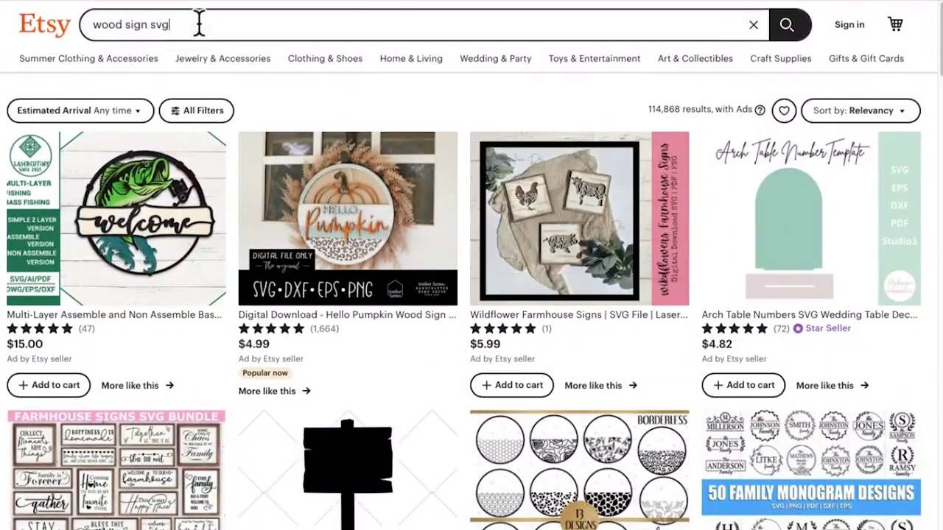
{"action": "left_click_drag", "start_coordinate": [210, 29], "coordinate": [42, 22]}
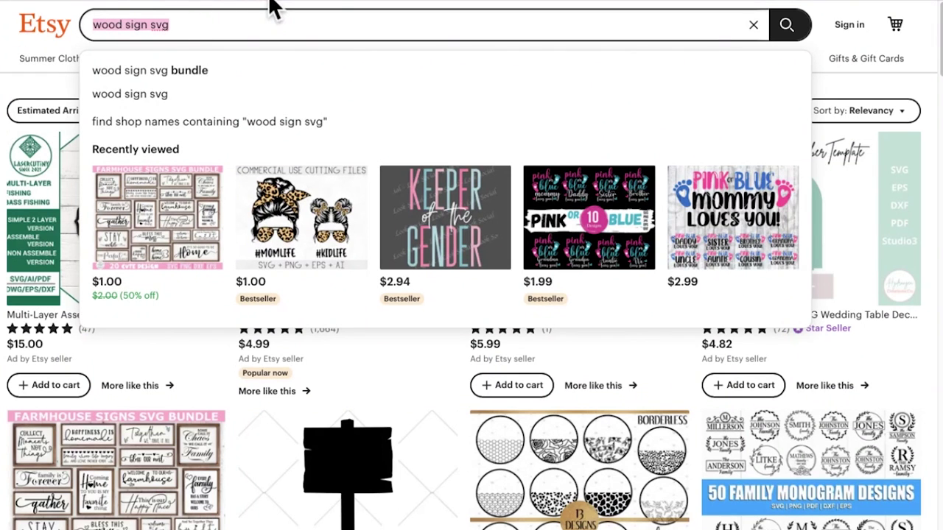
{"action": "type", "text": "baby svg files"}
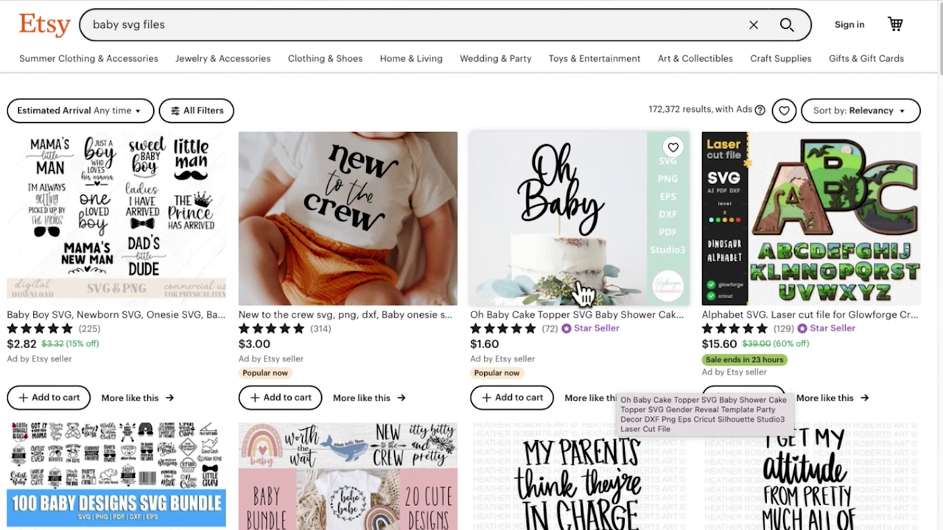
- Browse the baby SVG search results, examining the kinds of designs, bundles and prices sellers offer
{"action": "scroll", "coordinate": [846, 81], "scroll_direction": "down", "scroll_amount": 1}
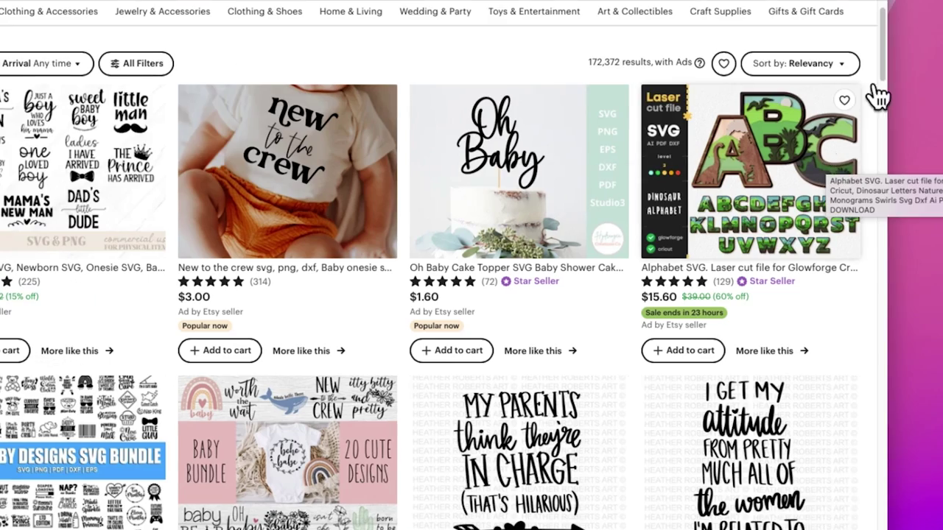
{"action": "scroll", "coordinate": [876, 96], "scroll_direction": "down", "scroll_amount": 4}
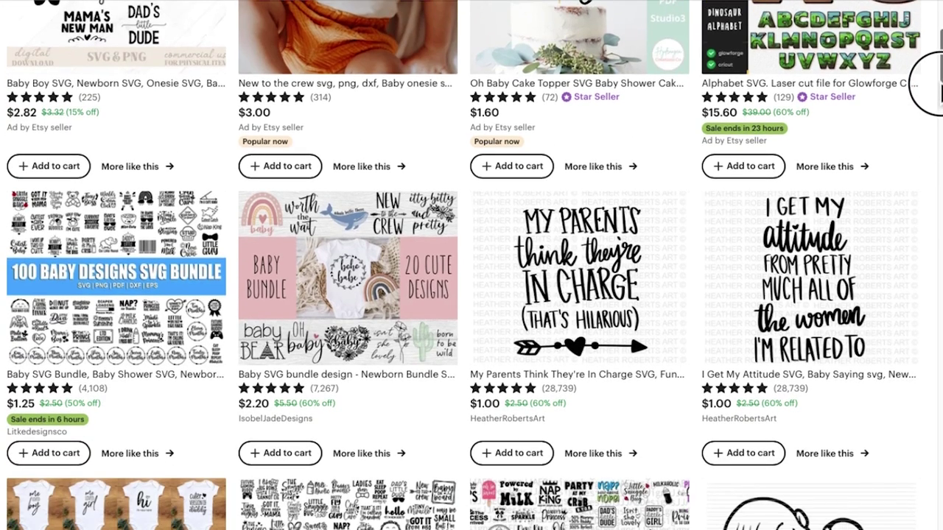
{"action": "scroll", "coordinate": [926, 101], "scroll_direction": "down", "scroll_amount": 5}
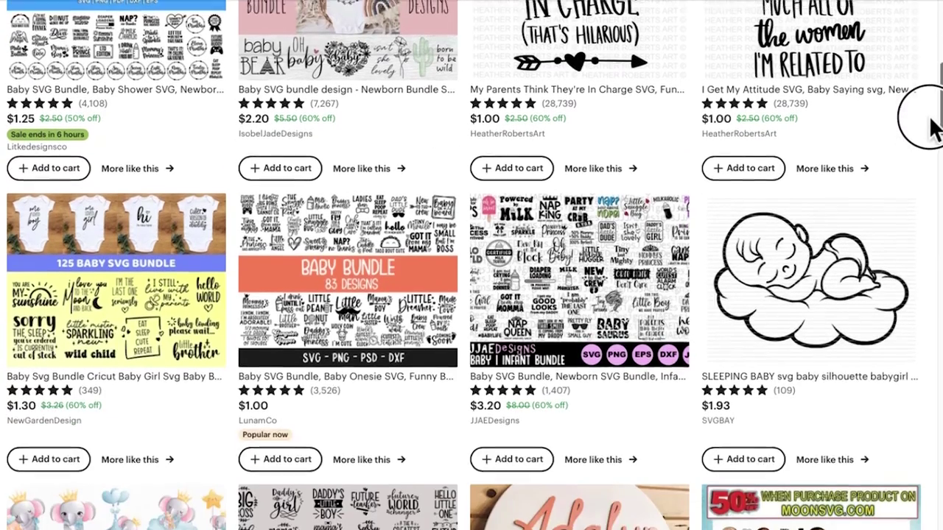
{"action": "scroll", "coordinate": [931, 131], "scroll_direction": "down", "scroll_amount": 1}
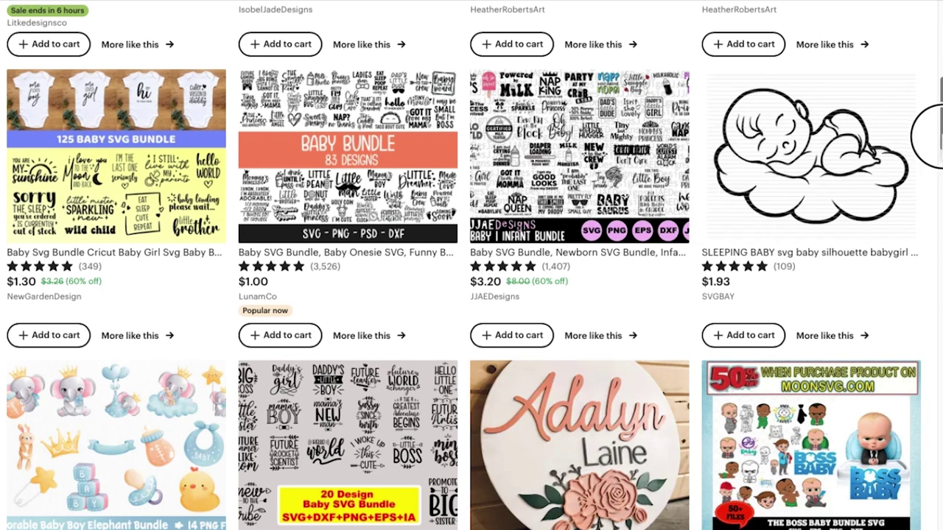
{"action": "scroll", "coordinate": [929, 156], "scroll_direction": "down", "scroll_amount": 3}
{"action": "scroll", "coordinate": [930, 156], "scroll_direction": "down", "scroll_amount": 5}
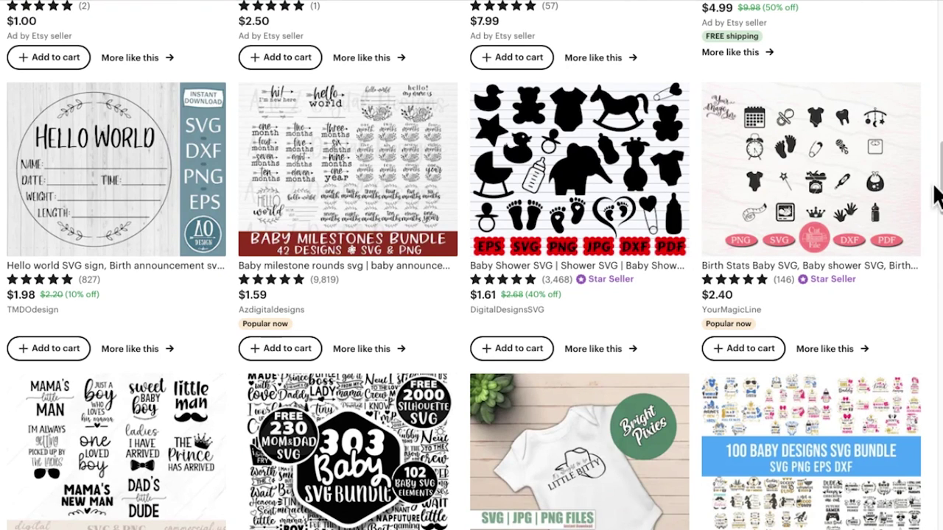
{"action": "scroll", "coordinate": [934, 195], "scroll_direction": "down", "scroll_amount": 5}
{"action": "scroll", "coordinate": [934, 221], "scroll_direction": "down", "scroll_amount": 1}
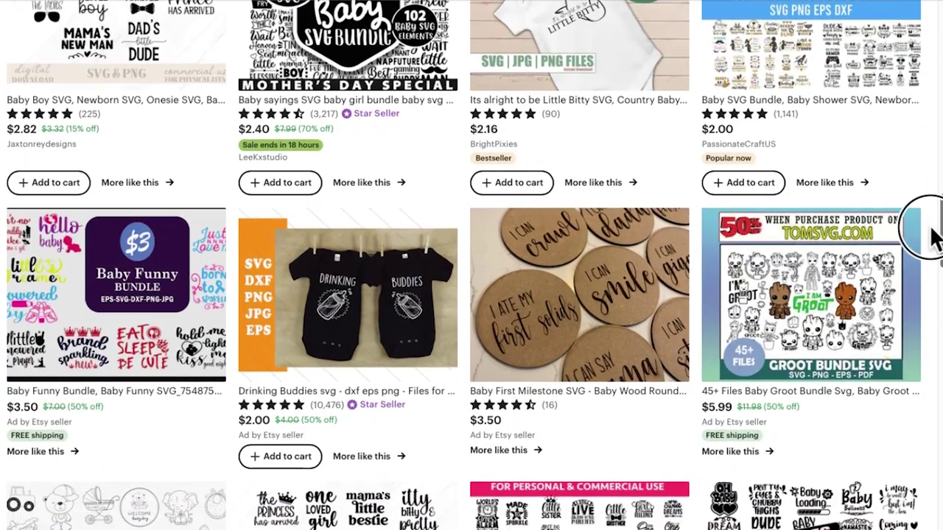
{"action": "scroll", "coordinate": [933, 231], "scroll_direction": "down", "scroll_amount": 3}
{"action": "scroll", "coordinate": [929, 263], "scroll_direction": "down", "scroll_amount": 3}
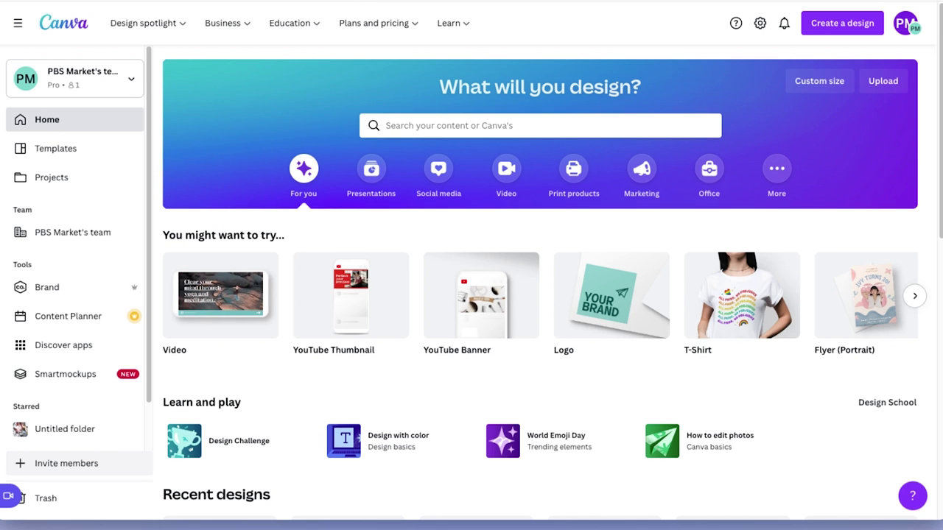
- Start a custom-size design, enter 12 by 15 as width and height, and switch the unit to inches
{"action": "left_click", "coordinate": [834, 33]}
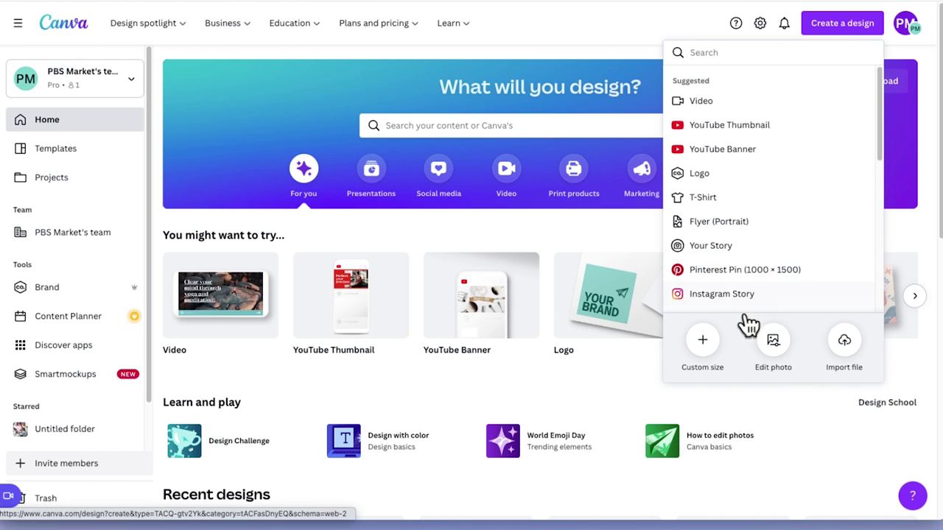
{"action": "left_click", "coordinate": [705, 341]}
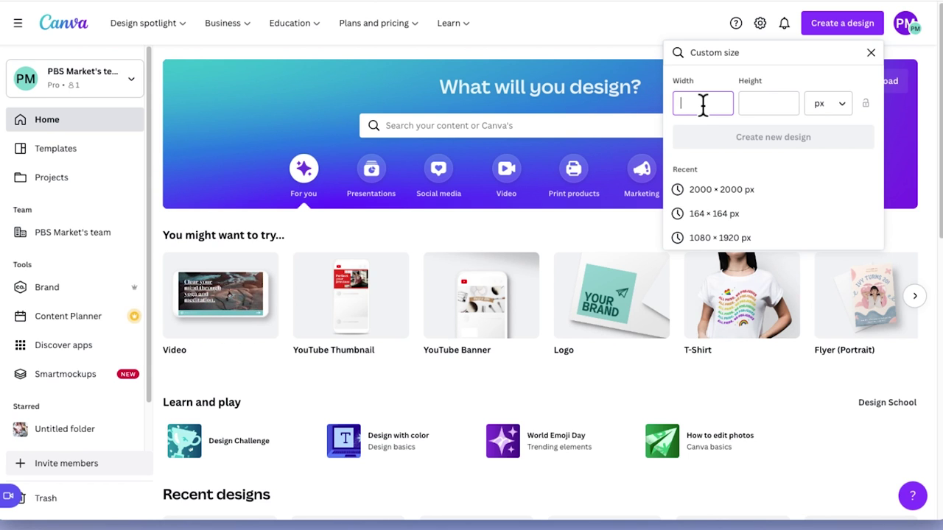
{"action": "type", "text": "12"}
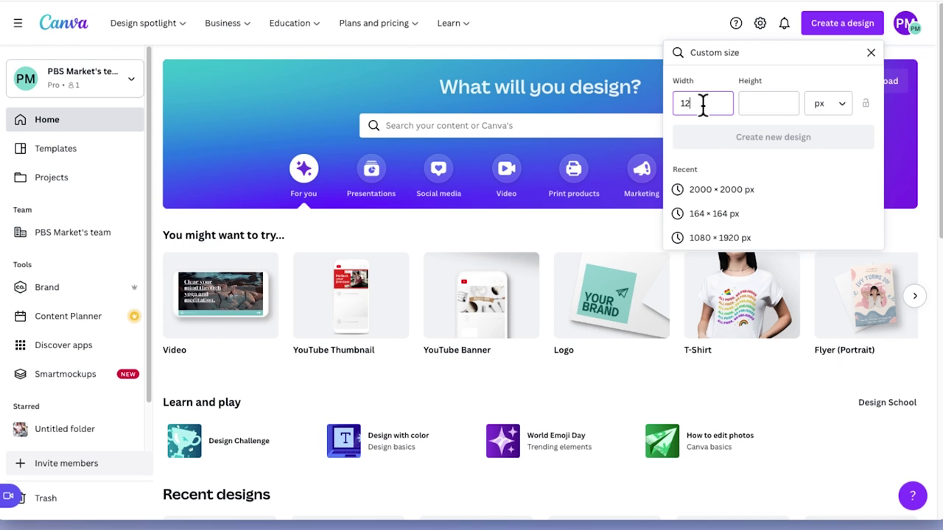
{"action": "left_click", "coordinate": [775, 105]}
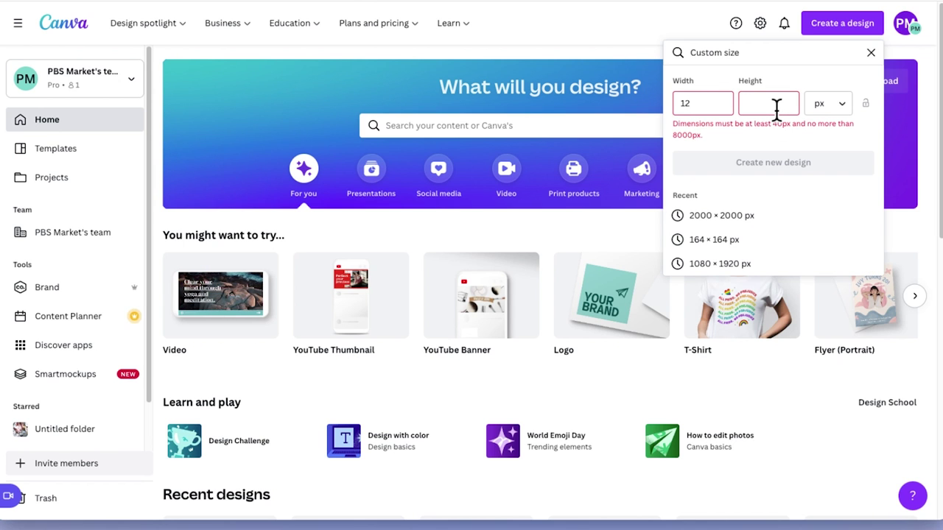
{"action": "type", "text": "15"}
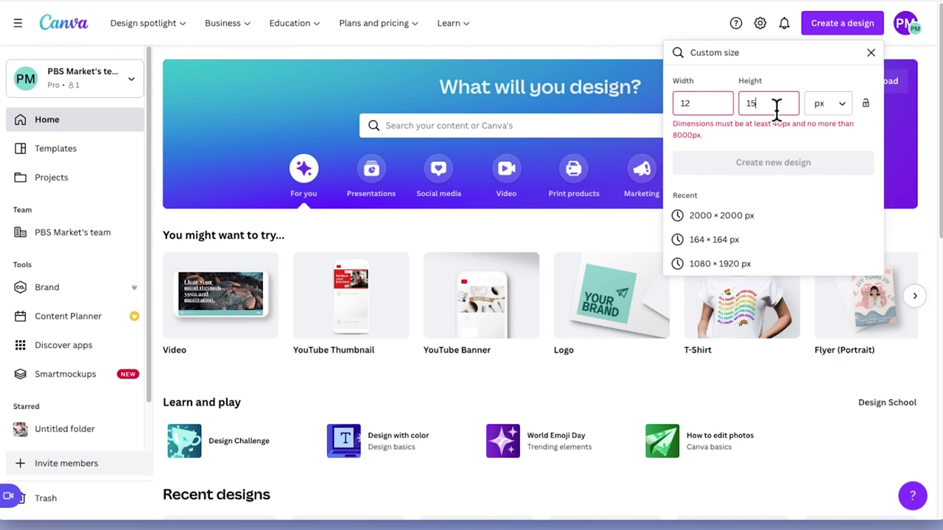
{"action": "left_click", "coordinate": [846, 115]}
{"action": "left_click", "coordinate": [825, 160]}
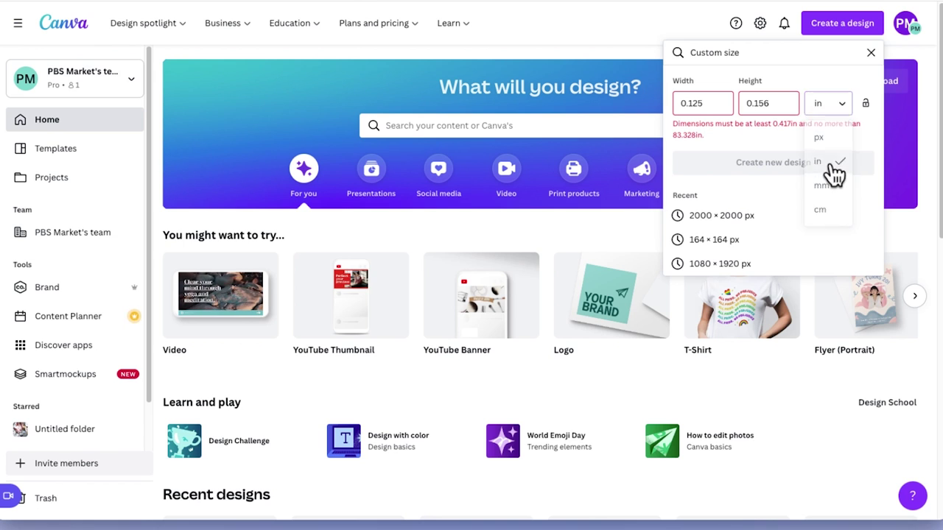
- Set the custom size to 12 in wide by 15 in high and create the new design
{"action": "left_click", "coordinate": [695, 103]}
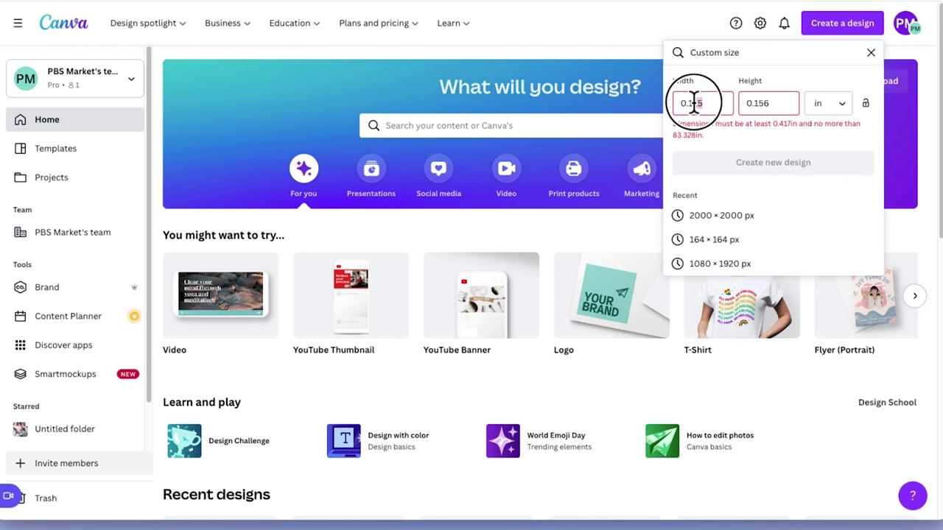
{"action": "left_click_drag", "start_coordinate": [700, 104], "coordinate": [661, 103]}
{"action": "type", "text": "12"}
{"action": "left_click_drag", "start_coordinate": [778, 106], "coordinate": [732, 103]}
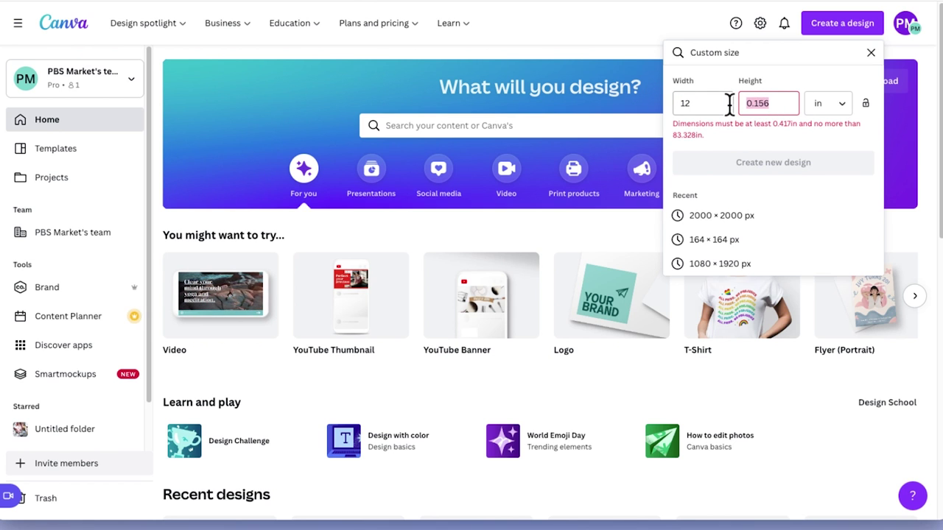
{"action": "type", "text": "15"}
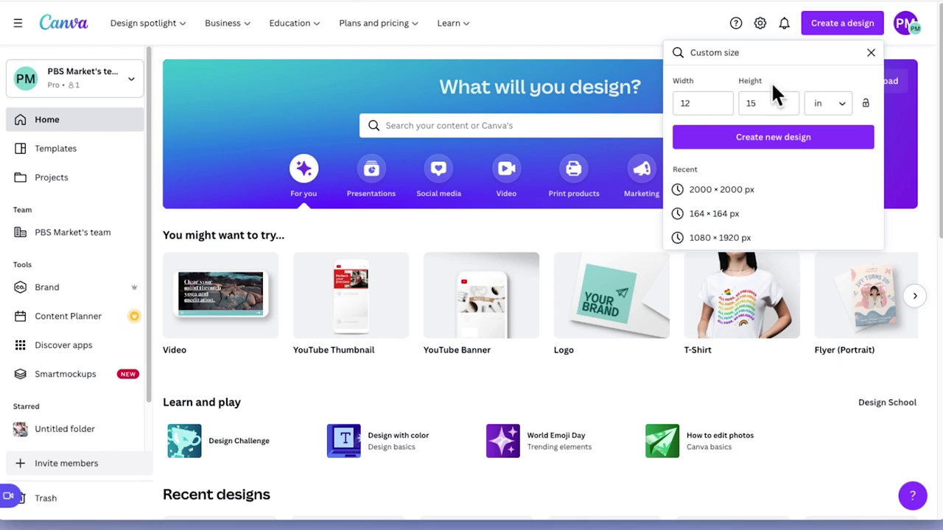
{"action": "left_click", "coordinate": [768, 144]}
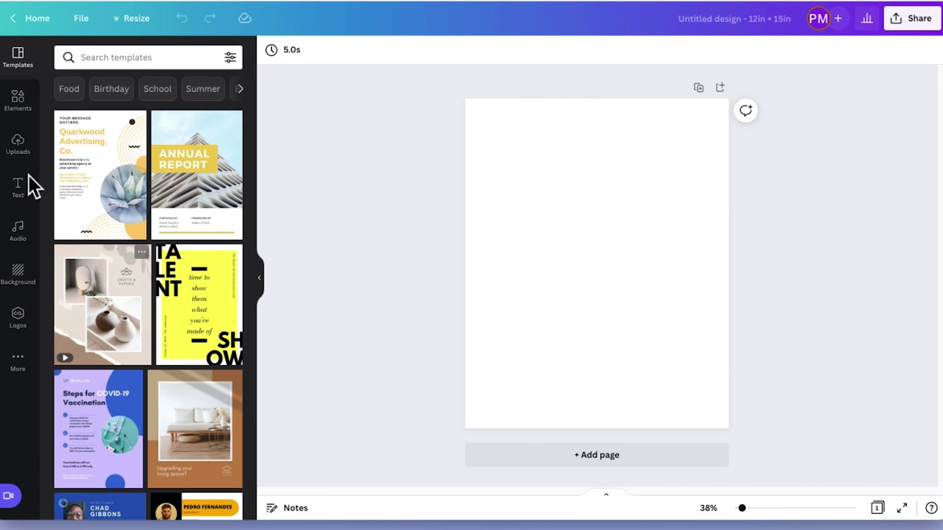
- Search the design elements for "messy bun" and limit the results to graphics
{"action": "left_click", "coordinate": [12, 118]}
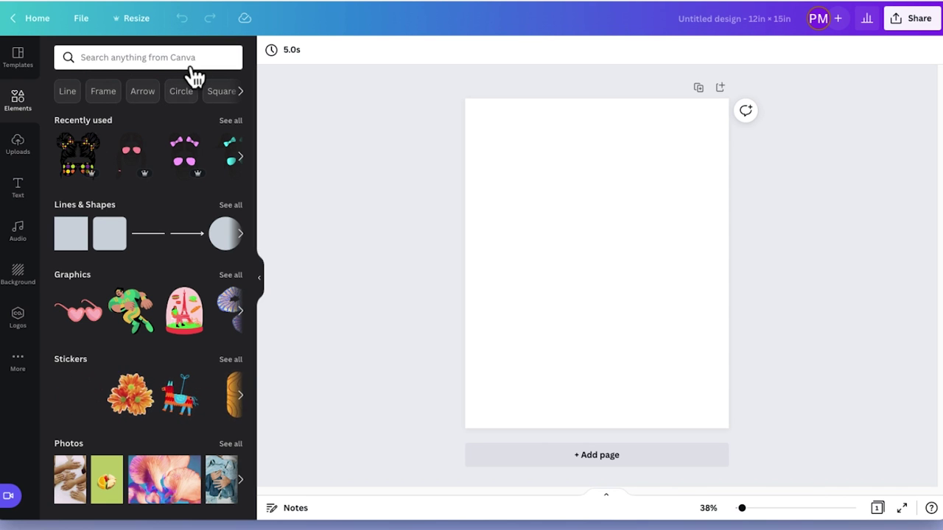
{"action": "left_click", "coordinate": [107, 63]}
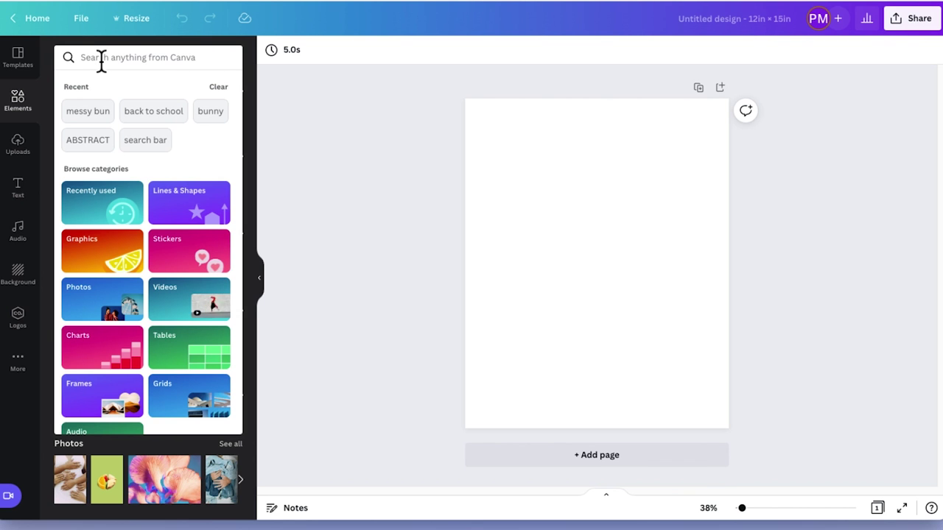
{"action": "type", "text": "messy u"}
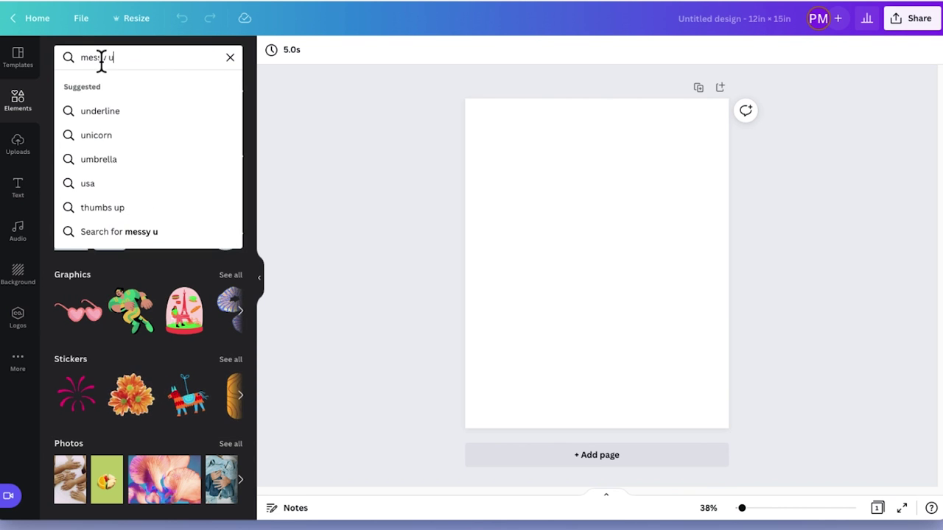
{"action": "key", "text": "BackSpace"}
{"action": "key", "text": "BackSpace"}
{"action": "type", "text": "n"}
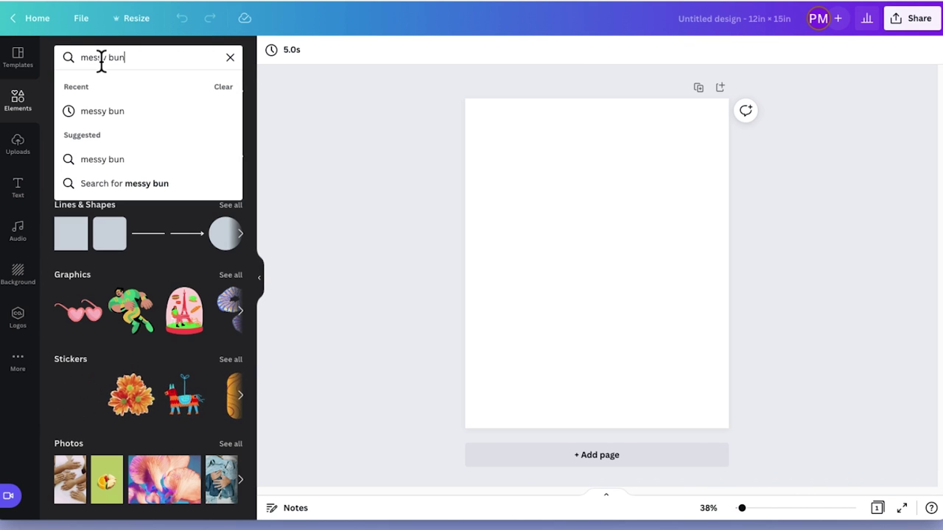
{"action": "key", "text": "Return"}
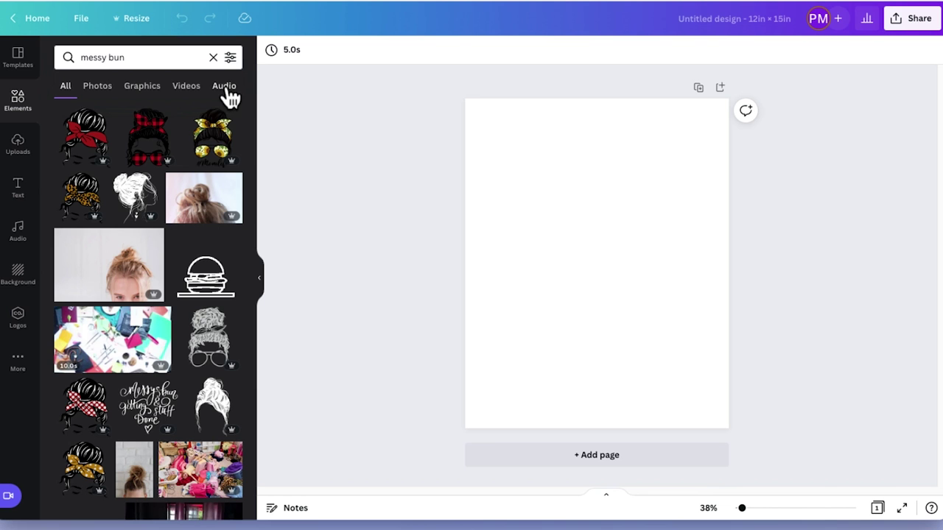
{"action": "left_click", "coordinate": [142, 100]}
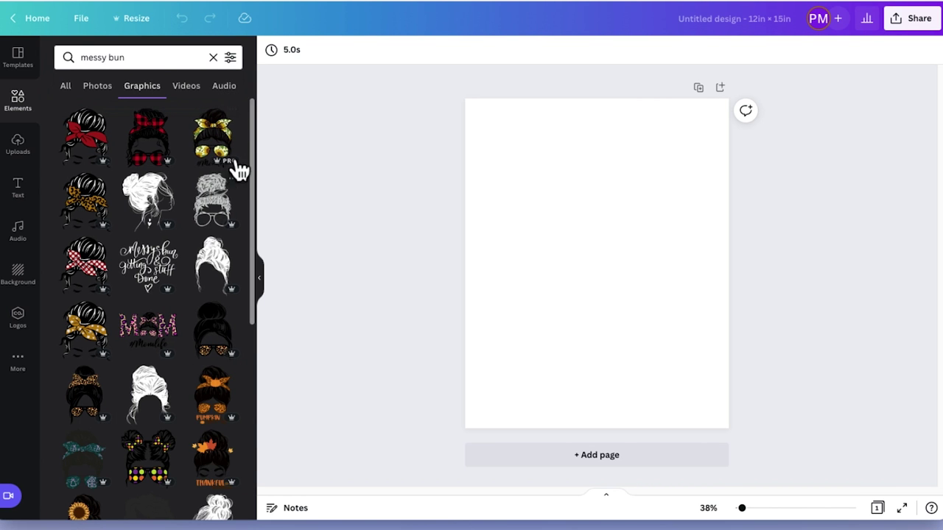
- Look through the messy bun graphics, comparing hairstyles, headbands, sunglasses and lettering styles for a suitable design
{"action": "mouse_move", "coordinate": [255, 142]}
{"action": "left_mouse_down"}
{"action": "mouse_move", "coordinate": [246, 316]}
{"action": "mouse_move", "coordinate": [257, 150]}
{"action": "left_mouse_up"}
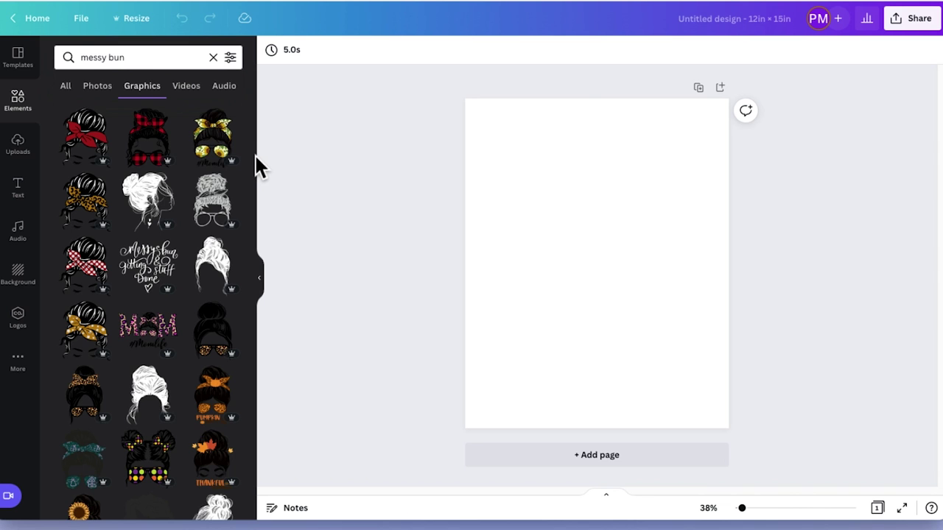
{"action": "scroll", "coordinate": [180, 174], "scroll_direction": "down", "scroll_amount": 1}
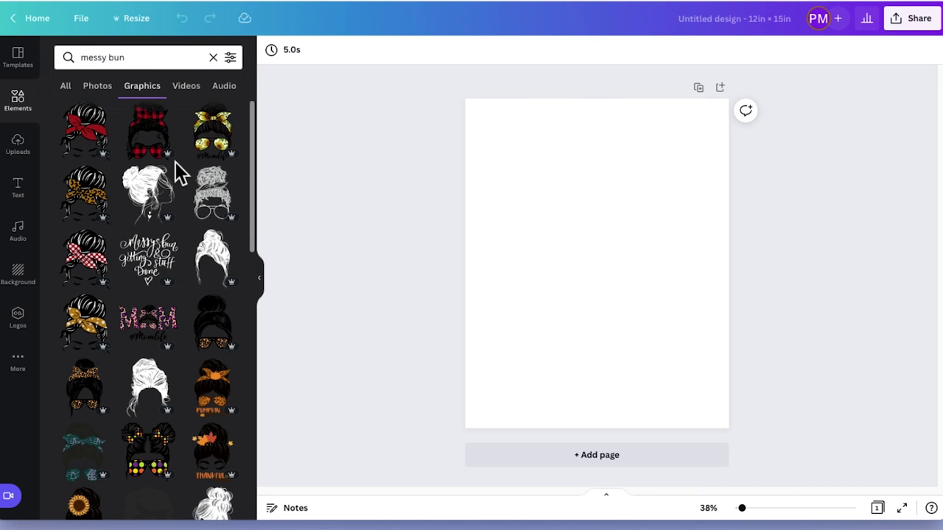
{"action": "scroll", "coordinate": [176, 162], "scroll_direction": "down", "scroll_amount": 2}
{"action": "scroll", "coordinate": [180, 174], "scroll_direction": "down", "scroll_amount": 3}
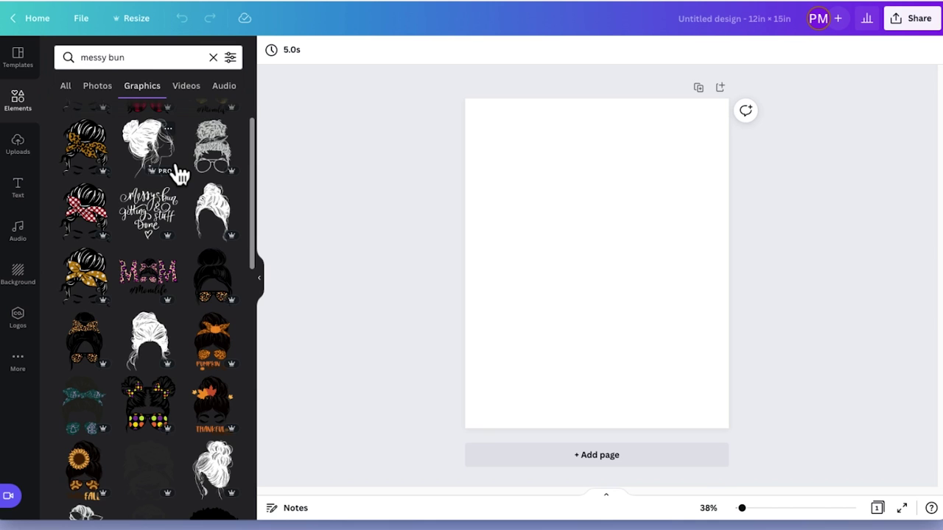
{"action": "scroll", "coordinate": [178, 174], "scroll_direction": "down", "scroll_amount": 10}
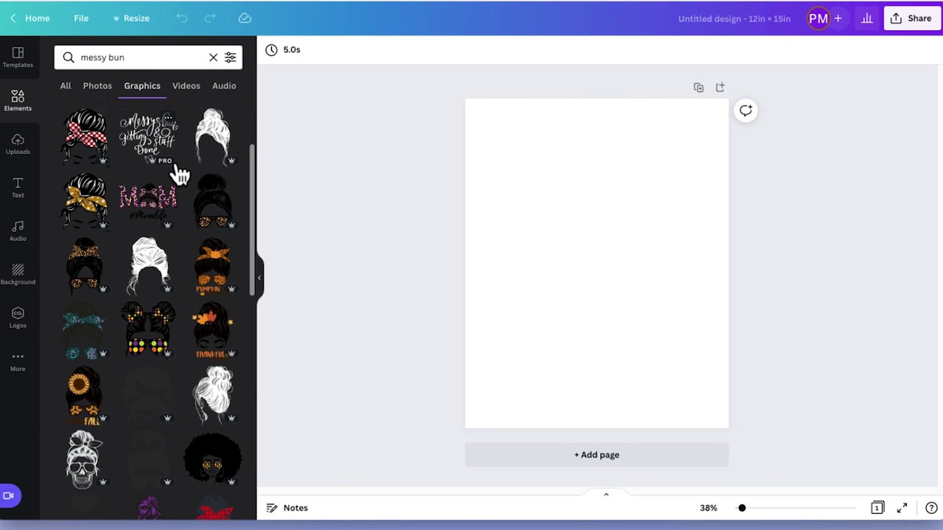
{"action": "scroll", "coordinate": [179, 174], "scroll_direction": "down", "scroll_amount": 5}
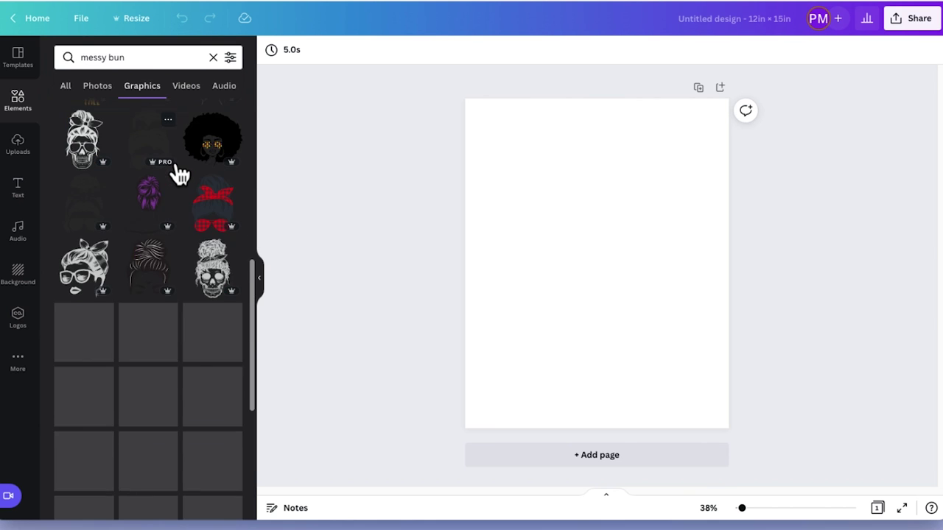
{"action": "scroll", "coordinate": [180, 175], "scroll_direction": "down", "scroll_amount": 2}
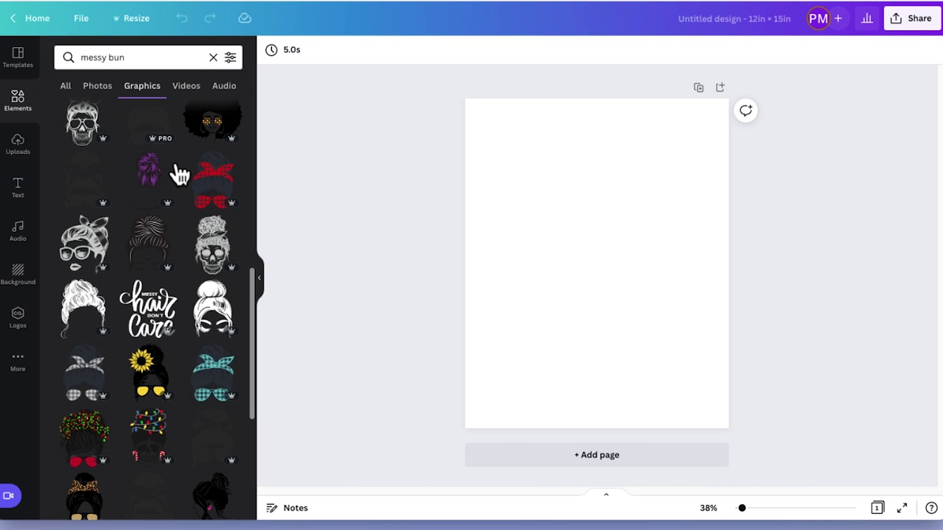
{"action": "scroll", "coordinate": [180, 175], "scroll_direction": "down", "scroll_amount": 2}
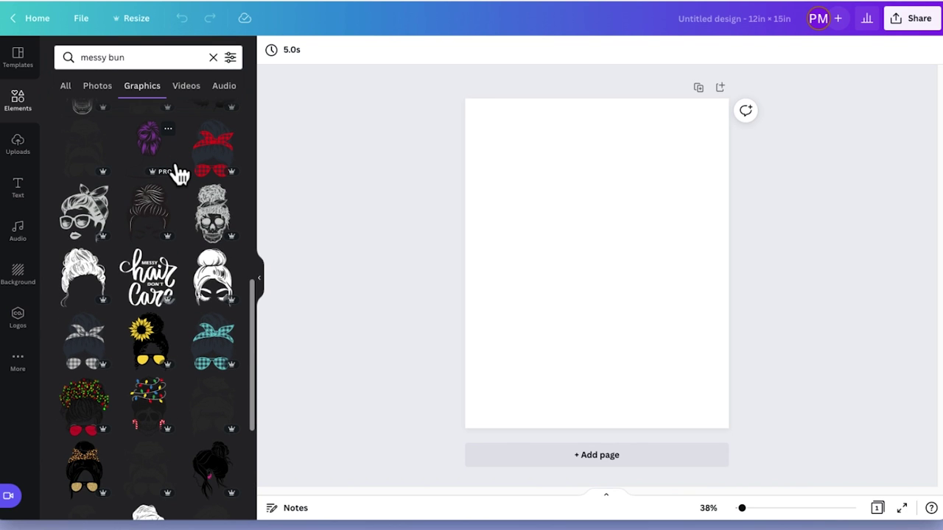
{"action": "scroll", "coordinate": [181, 175], "scroll_direction": "down", "scroll_amount": 4}
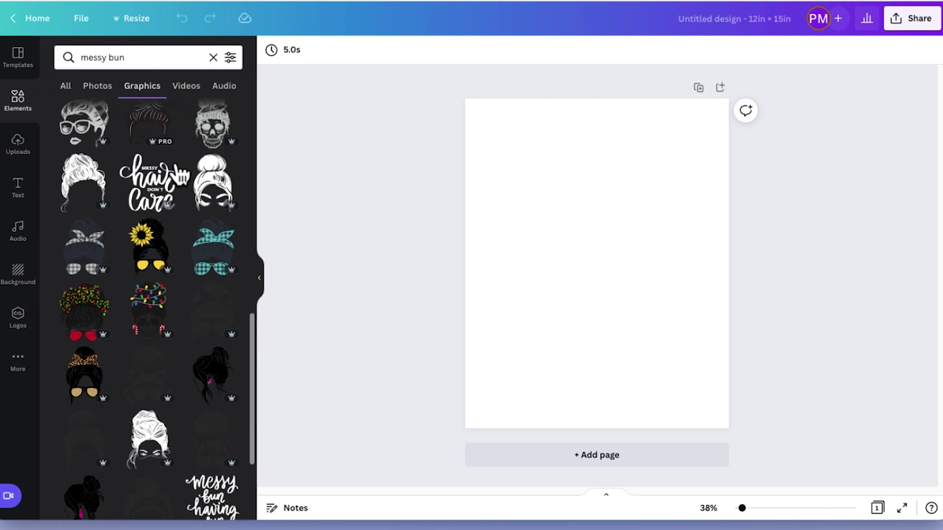
{"action": "scroll", "coordinate": [181, 175], "scroll_direction": "down", "scroll_amount": 10}
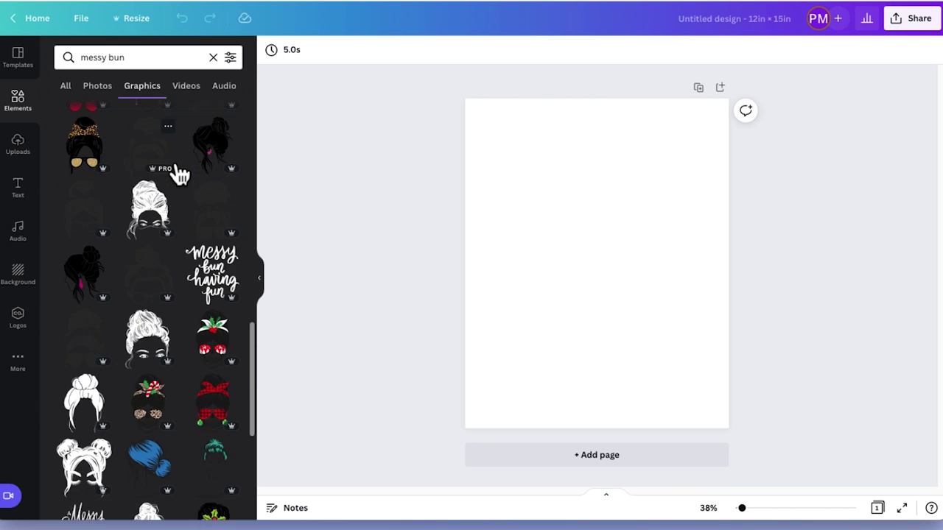
{"action": "scroll", "coordinate": [180, 174], "scroll_direction": "down", "scroll_amount": 9}
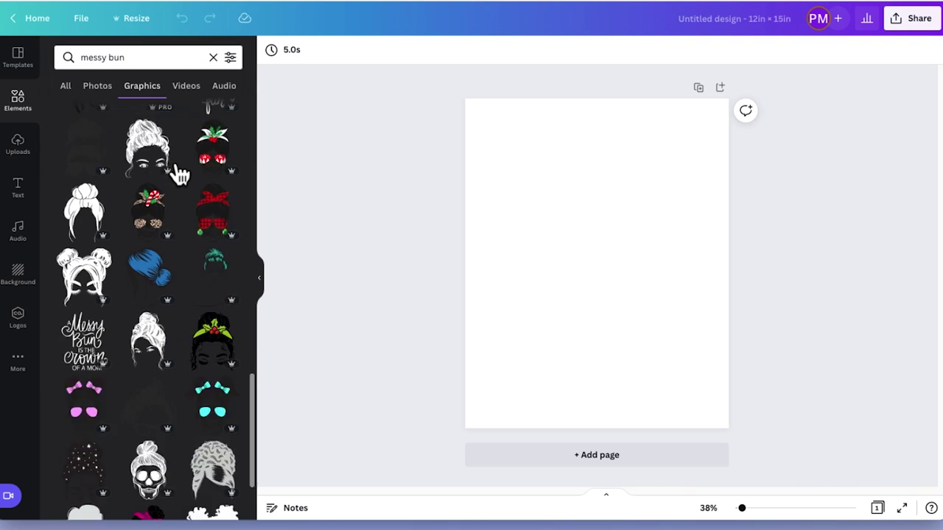
{"action": "scroll", "coordinate": [180, 174], "scroll_direction": "down", "scroll_amount": 8}
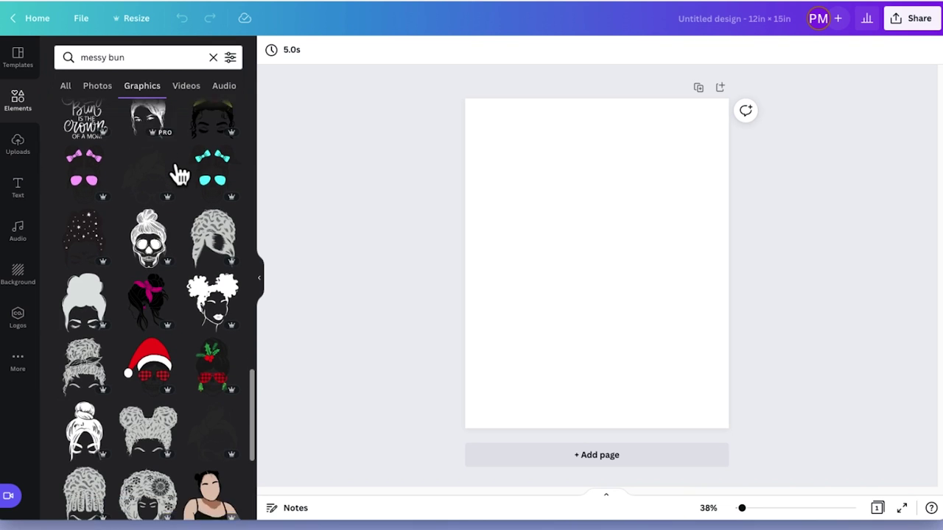
{"action": "scroll", "coordinate": [180, 175], "scroll_direction": "down", "scroll_amount": 7}
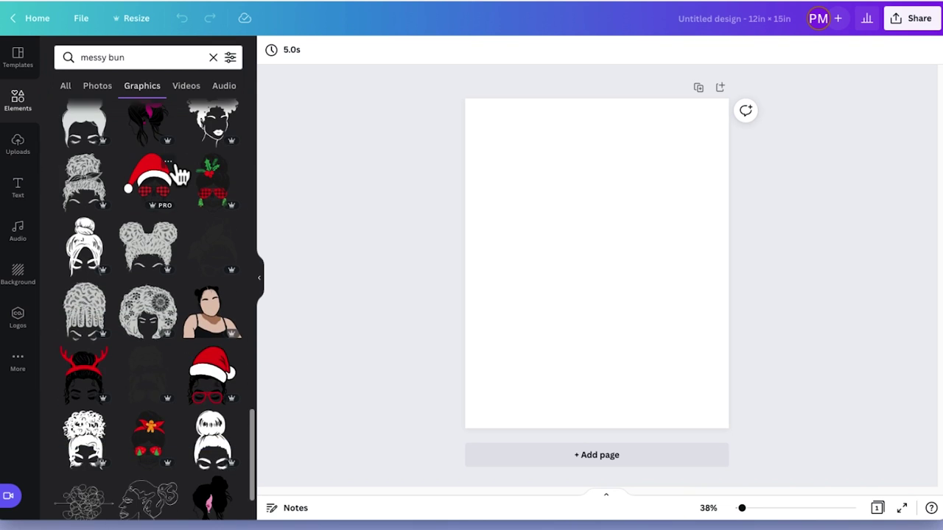
{"action": "scroll", "coordinate": [181, 174], "scroll_direction": "down", "scroll_amount": 9}
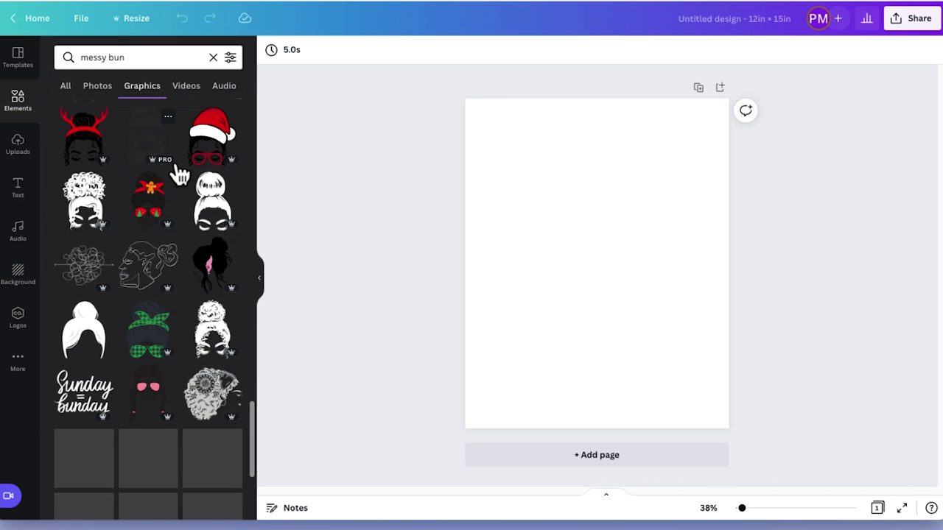
{"action": "scroll", "coordinate": [180, 174], "scroll_direction": "up", "scroll_amount": 20}
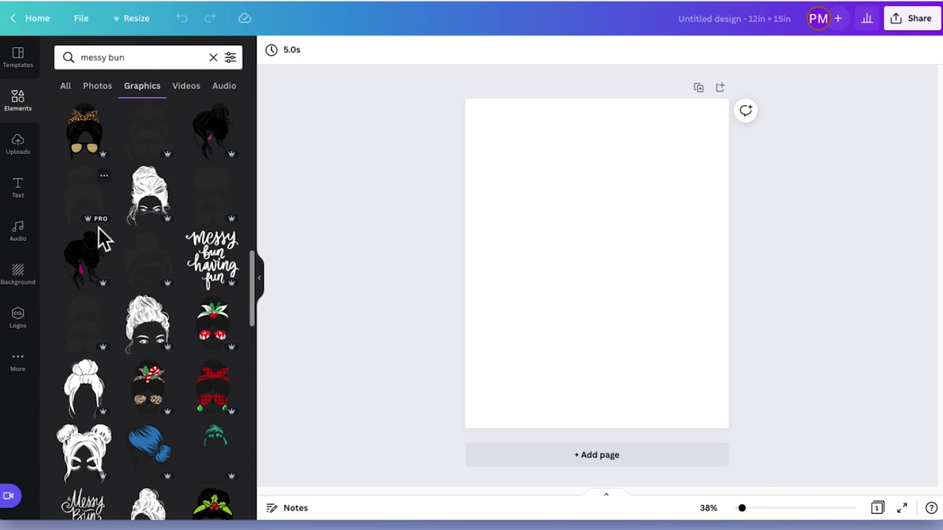
- Try the messy bun skull graphic with red plaid bandana on the page, and remove it
{"action": "left_click", "coordinate": [203, 379]}
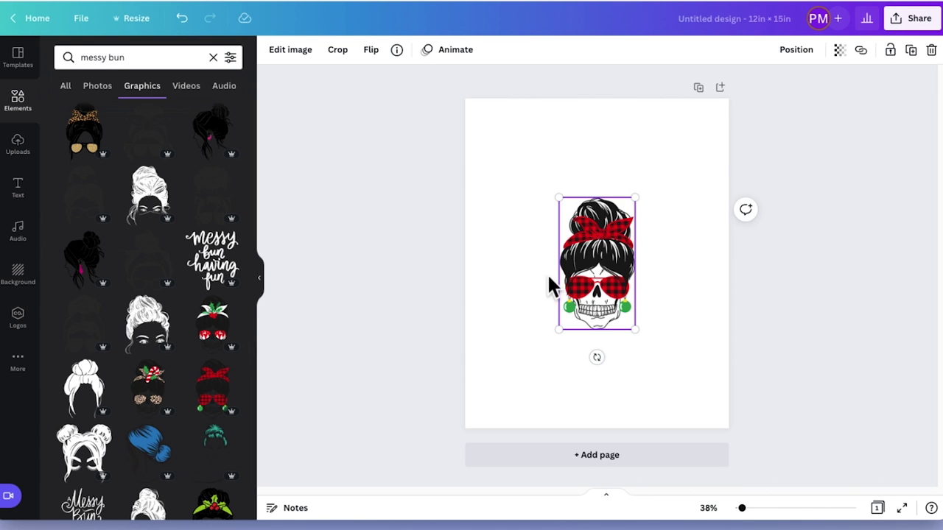
{"action": "key", "text": "Delete"}
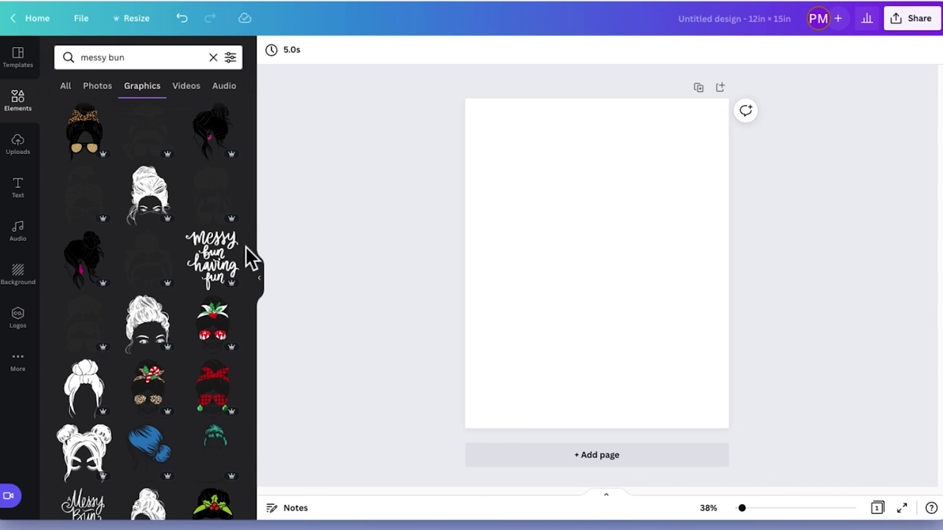
- Place the teal plaid bandana messy bun graphic with sunglasses on the page, enlarge it to nearly fill the page, and center it
{"action": "scroll", "coordinate": [184, 273], "scroll_direction": "up", "scroll_amount": 5}
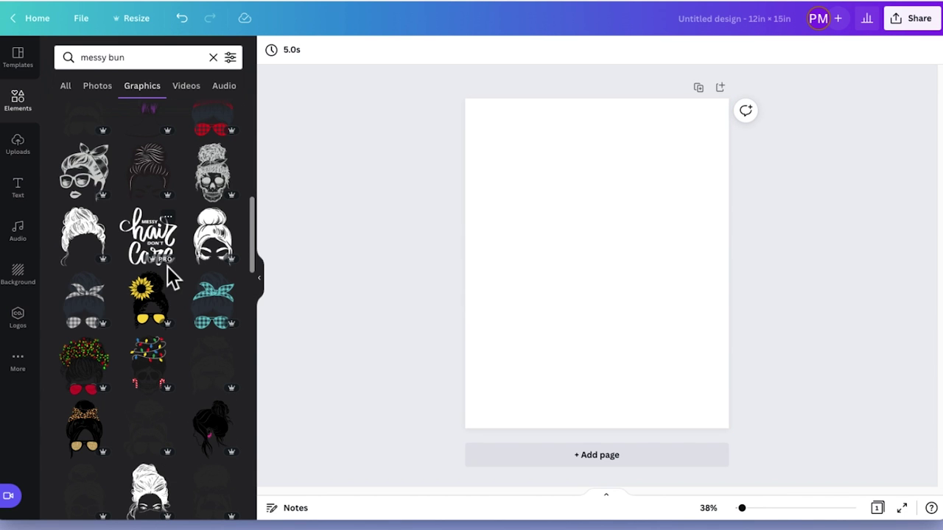
{"action": "left_click", "coordinate": [221, 315]}
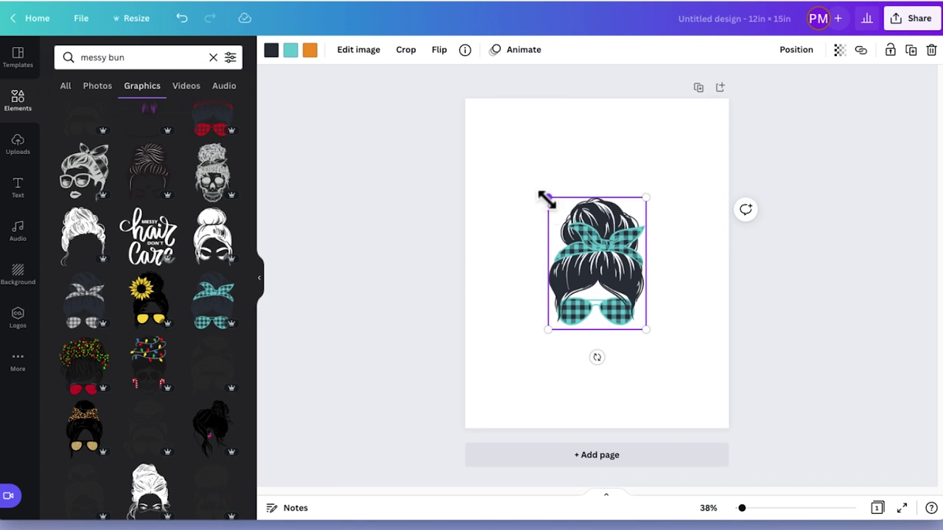
{"action": "left_click_drag", "start_coordinate": [547, 198], "coordinate": [460, 154]}
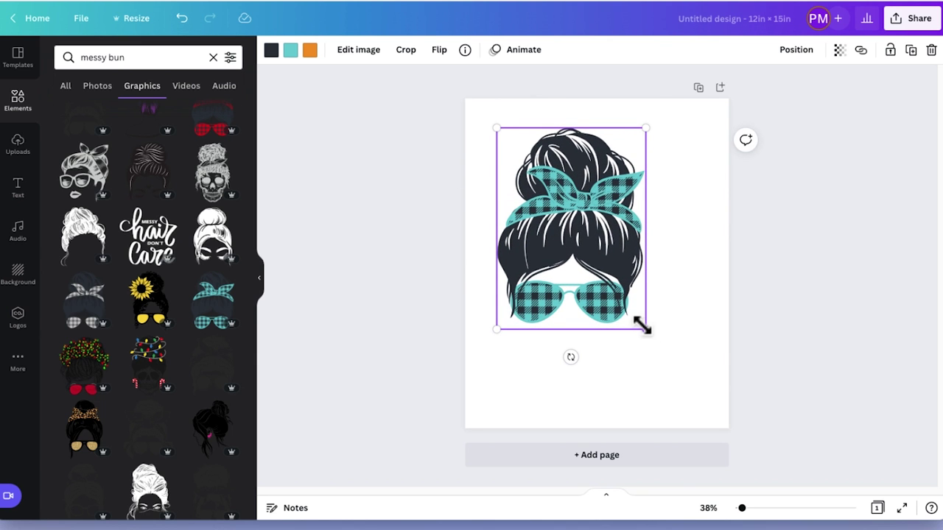
{"action": "left_click_drag", "start_coordinate": [645, 329], "coordinate": [698, 388]}
{"action": "left_click_drag", "start_coordinate": [622, 281], "coordinate": [615, 271]}
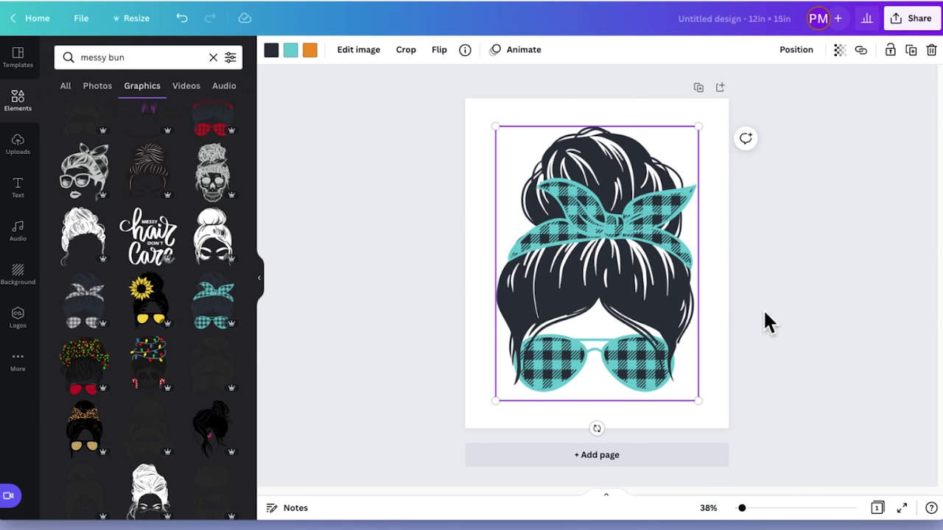
- Add a second page and place the double-bun graphic with polka-dot bows and sunglasses on it, slightly enlarged
{"action": "left_click", "coordinate": [593, 457]}
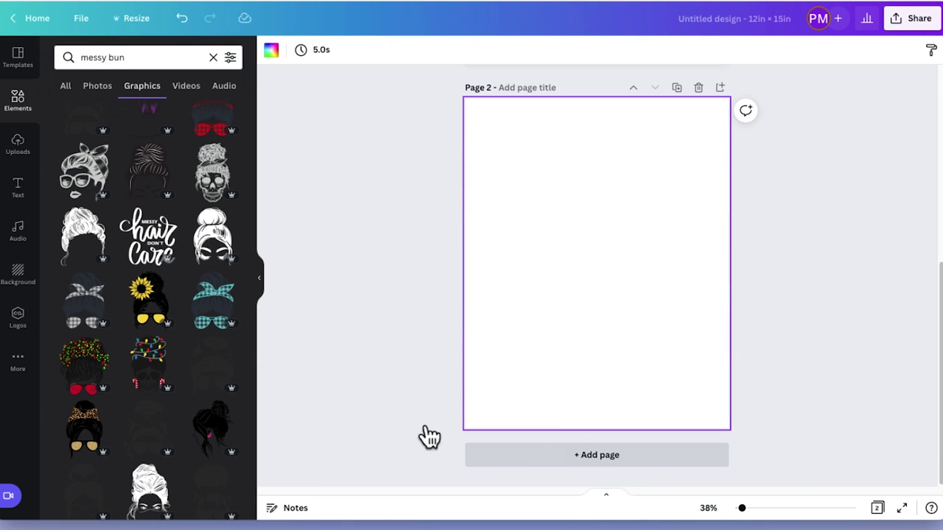
{"action": "scroll", "coordinate": [140, 274], "scroll_direction": "up", "scroll_amount": 4}
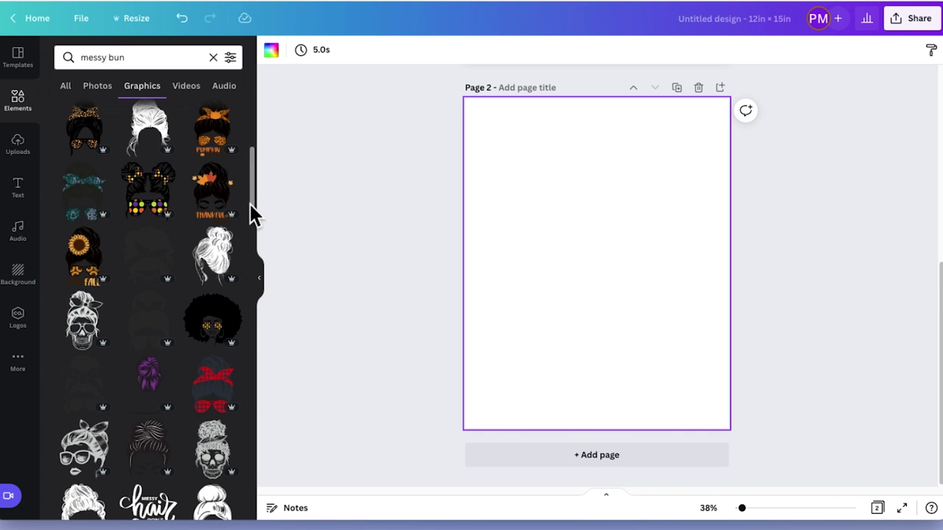
{"action": "left_click", "coordinate": [133, 197]}
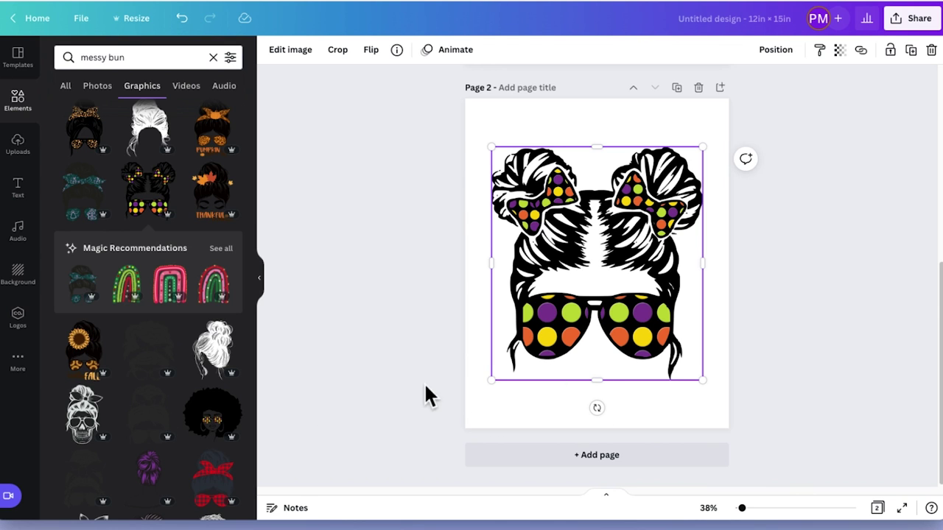
{"action": "left_click_drag", "start_coordinate": [491, 147], "coordinate": [485, 141]}
{"action": "left_click_drag", "start_coordinate": [704, 141], "coordinate": [709, 134]}
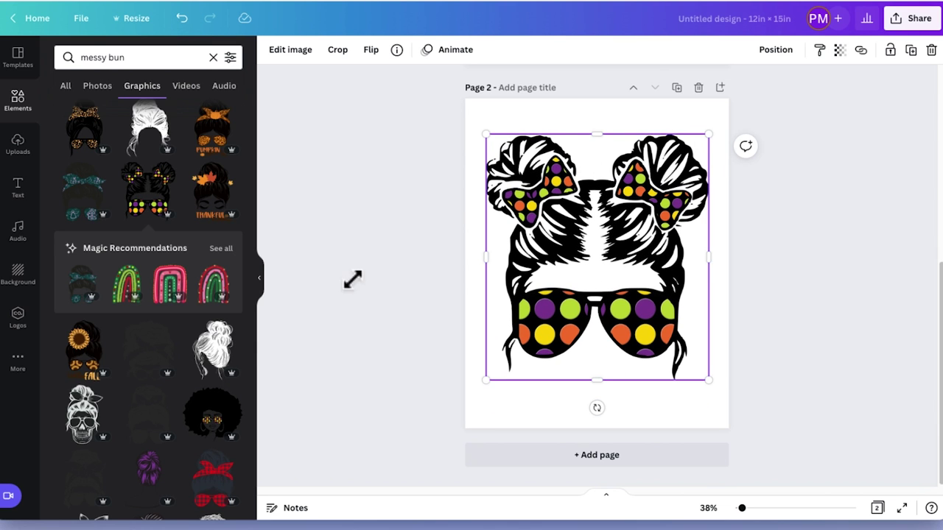
{"action": "scroll", "coordinate": [380, 333], "scroll_direction": "up", "scroll_amount": 2}
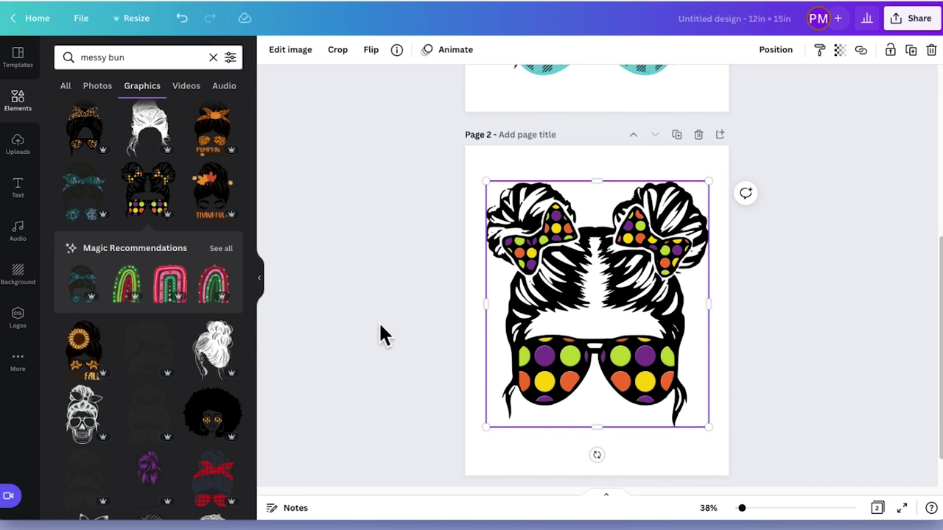
{"action": "scroll", "coordinate": [380, 335], "scroll_direction": "down", "scroll_amount": 1}
{"action": "left_click", "coordinate": [390, 313]}
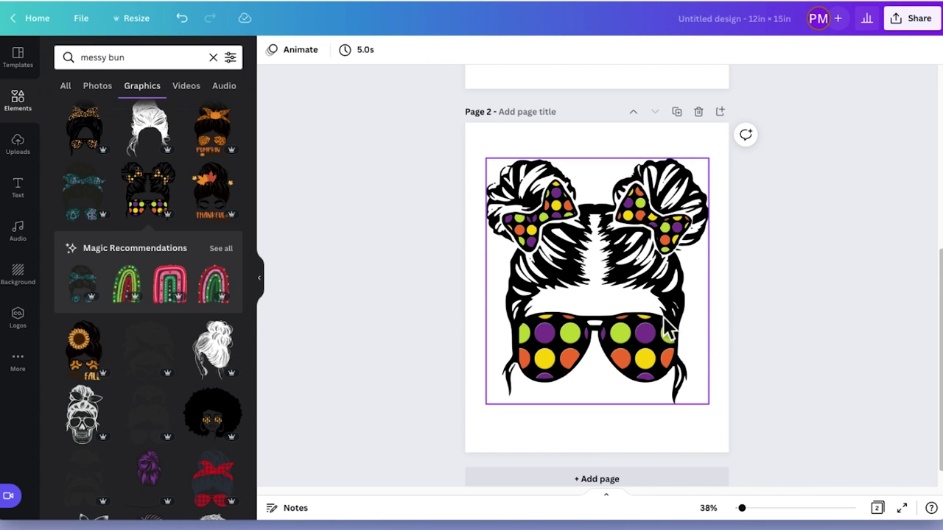
- Try orange for the teal bandana and sunglasses of the page 1 graphic, and restore the teal
{"action": "scroll", "coordinate": [799, 331], "scroll_direction": "up", "scroll_amount": 1}
{"action": "scroll", "coordinate": [797, 331], "scroll_direction": "up", "scroll_amount": 5}
{"action": "scroll", "coordinate": [799, 332], "scroll_direction": "down", "scroll_amount": 1}
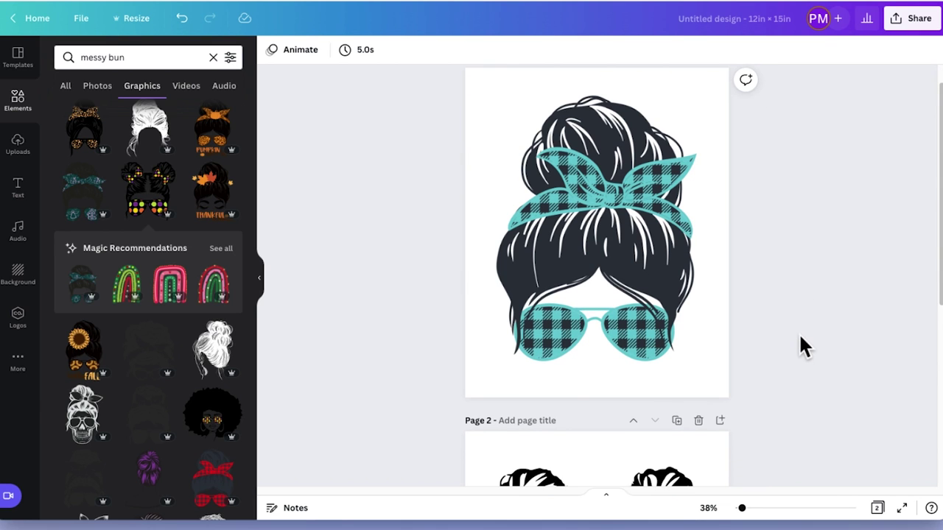
{"action": "scroll", "coordinate": [799, 333], "scroll_direction": "down", "scroll_amount": 1}
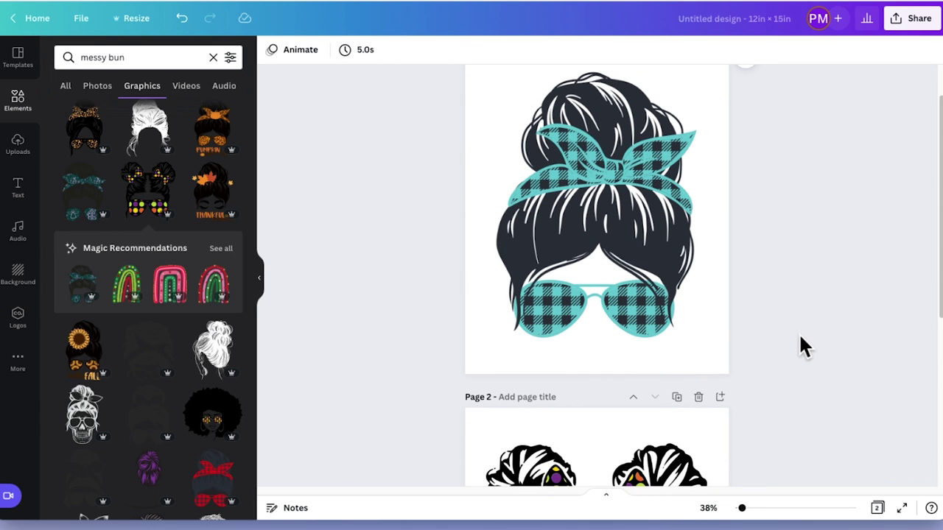
{"action": "left_click", "coordinate": [579, 177]}
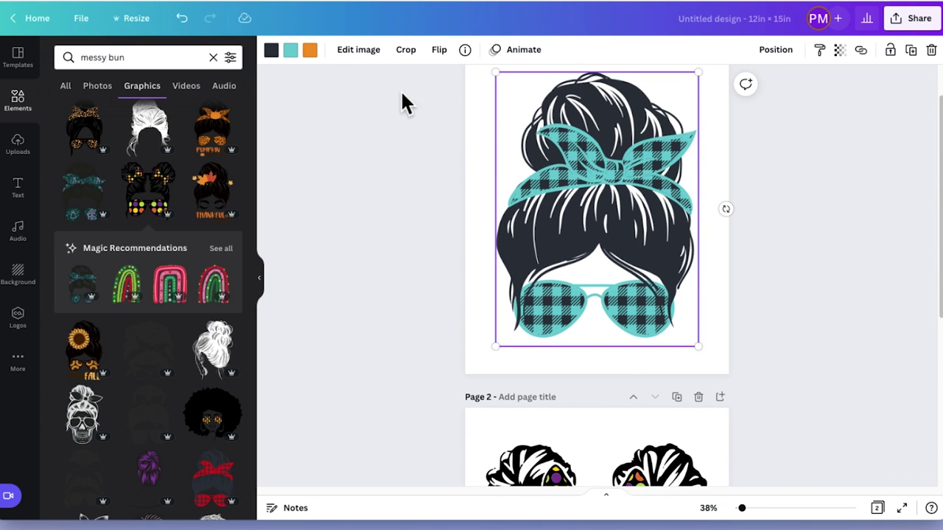
{"action": "left_click", "coordinate": [290, 58]}
{"action": "left_click", "coordinate": [168, 119]}
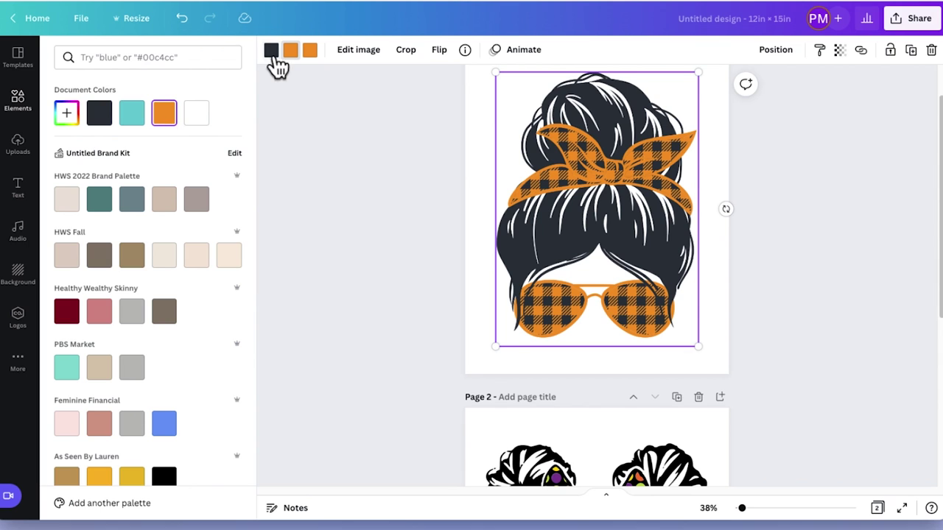
{"action": "left_click", "coordinate": [138, 127]}
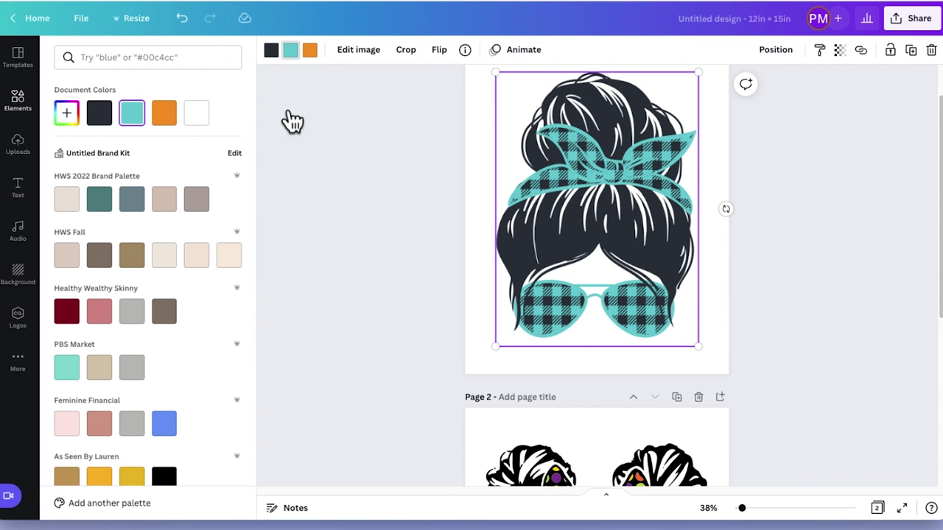
- Change the page 1 graphic's orange accent color to white
{"action": "left_click", "coordinate": [309, 54]}
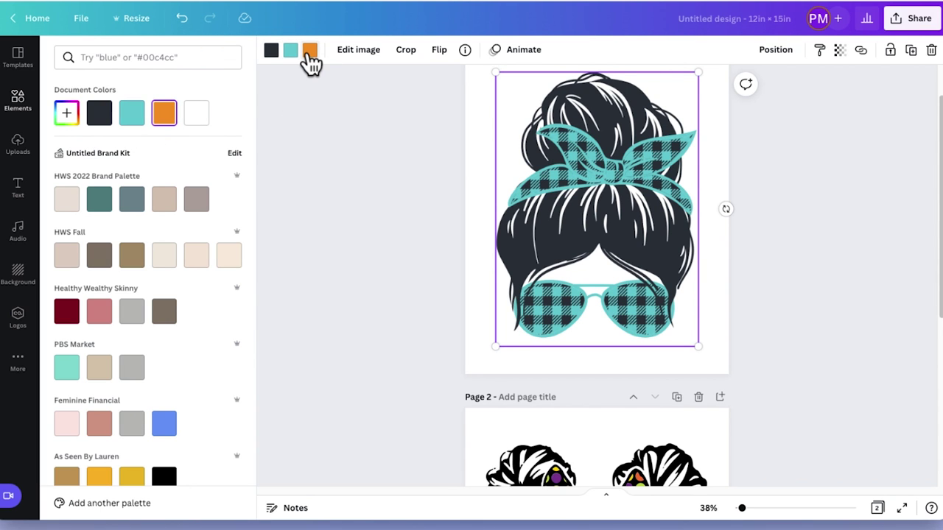
{"action": "left_click", "coordinate": [197, 127]}
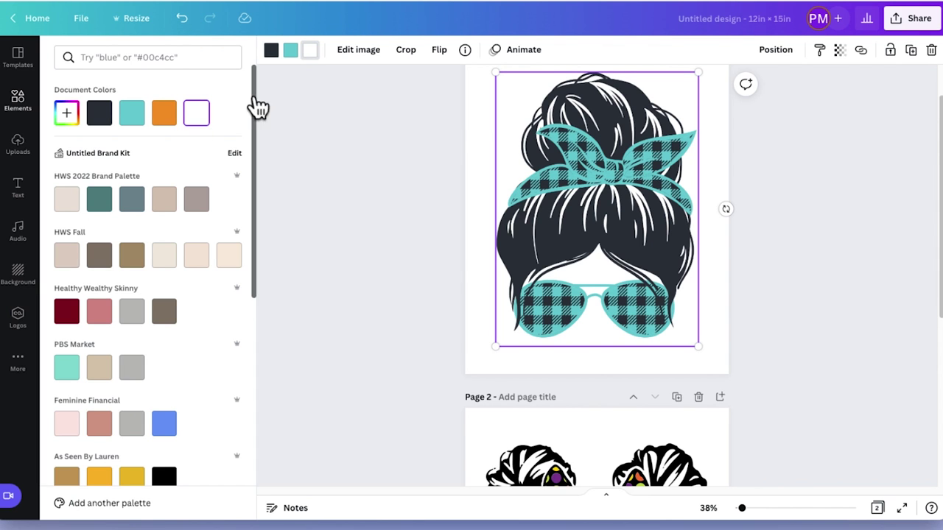
{"action": "left_click", "coordinate": [310, 52]}
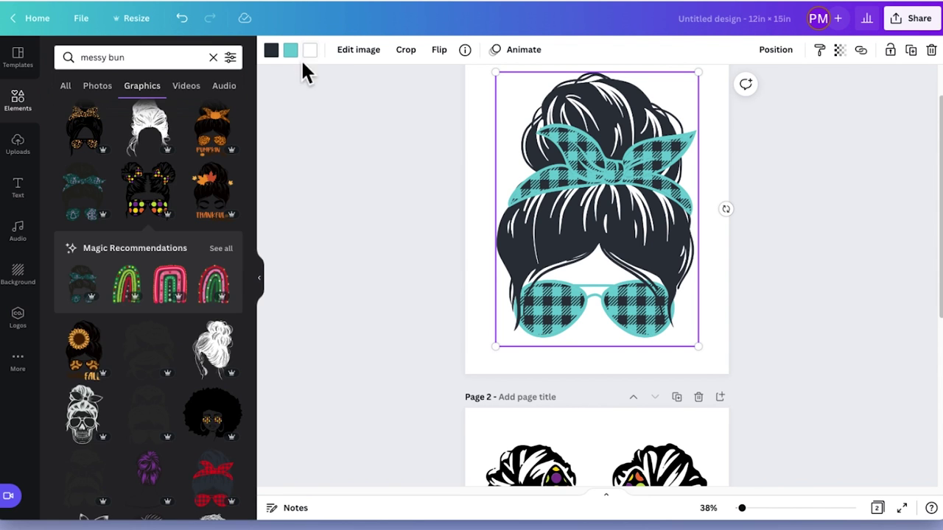
{"action": "left_click", "coordinate": [377, 169]}
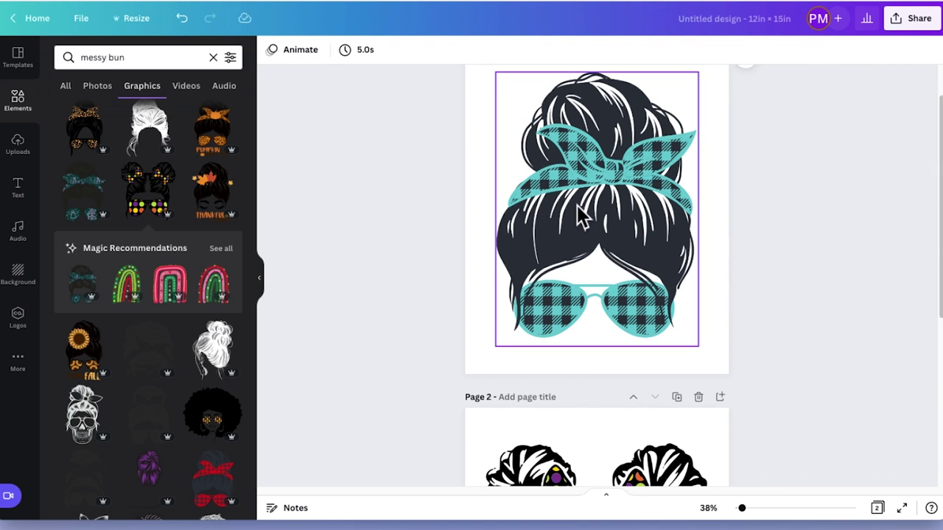
- Try teal in place of the dark navy hair and plaid color of the page 1 graphic
{"action": "left_click", "coordinate": [519, 210]}
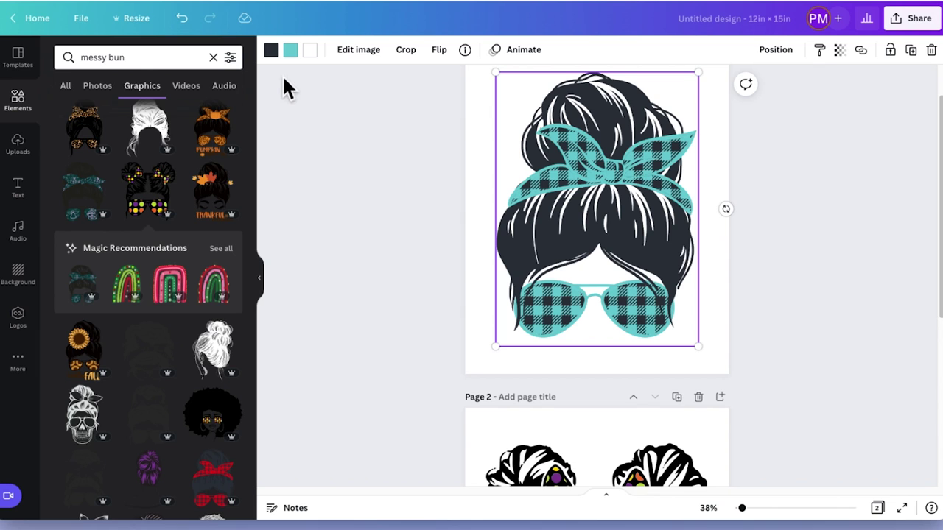
{"action": "left_click", "coordinate": [270, 50]}
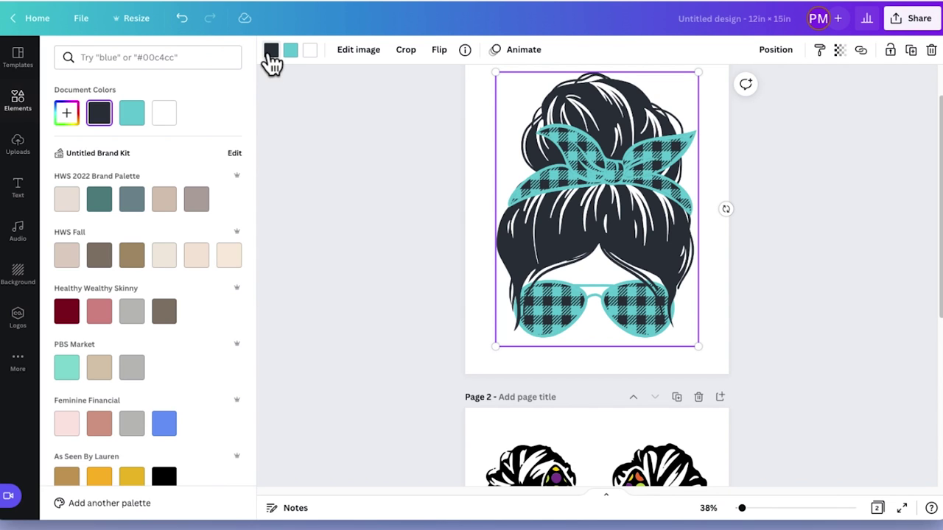
{"action": "left_click", "coordinate": [145, 123]}
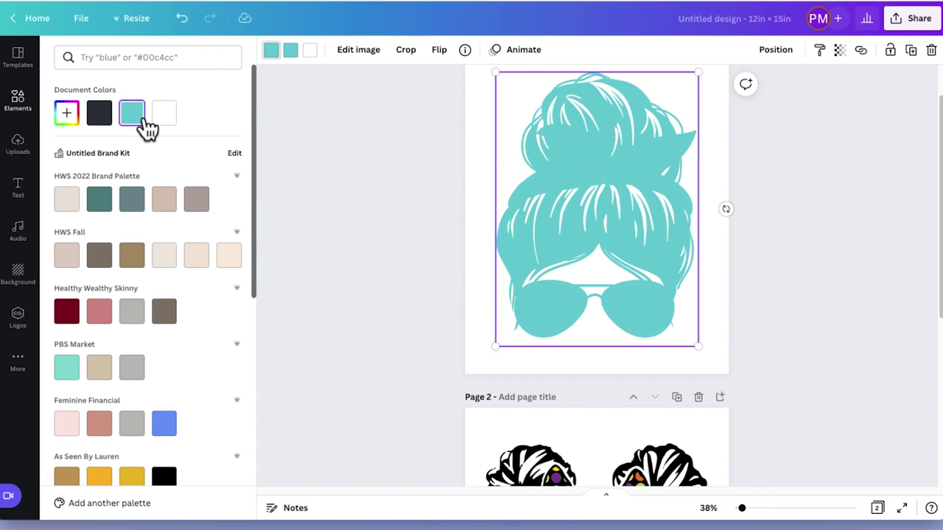
{"action": "left_click", "coordinate": [272, 54]}
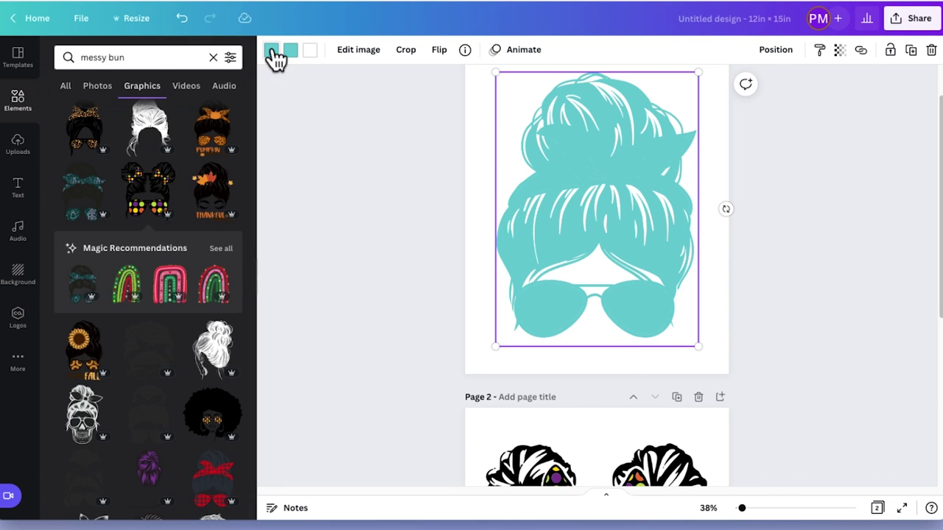
- Set the hair and plaid color of the page 1 graphic to the default black
{"action": "left_click", "coordinate": [271, 51]}
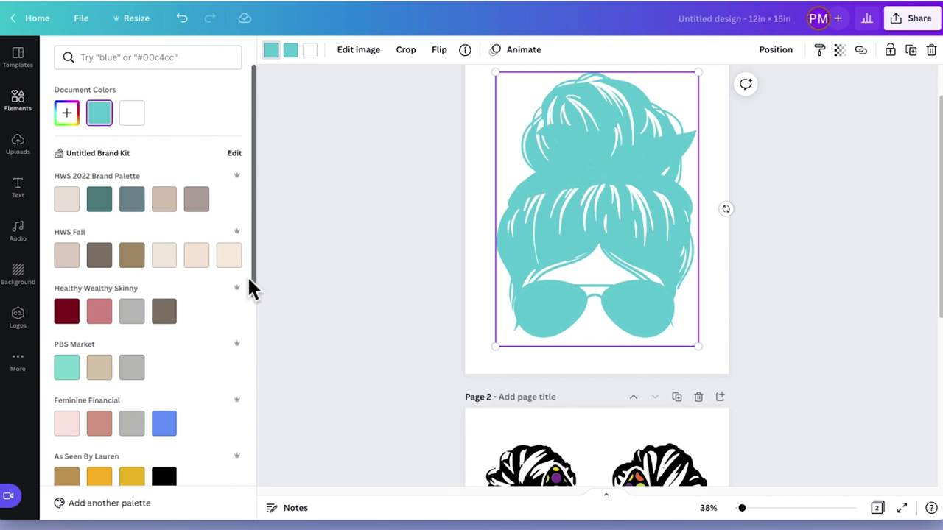
{"action": "left_click_drag", "start_coordinate": [255, 273], "coordinate": [209, 464]}
{"action": "left_click", "coordinate": [64, 394]}
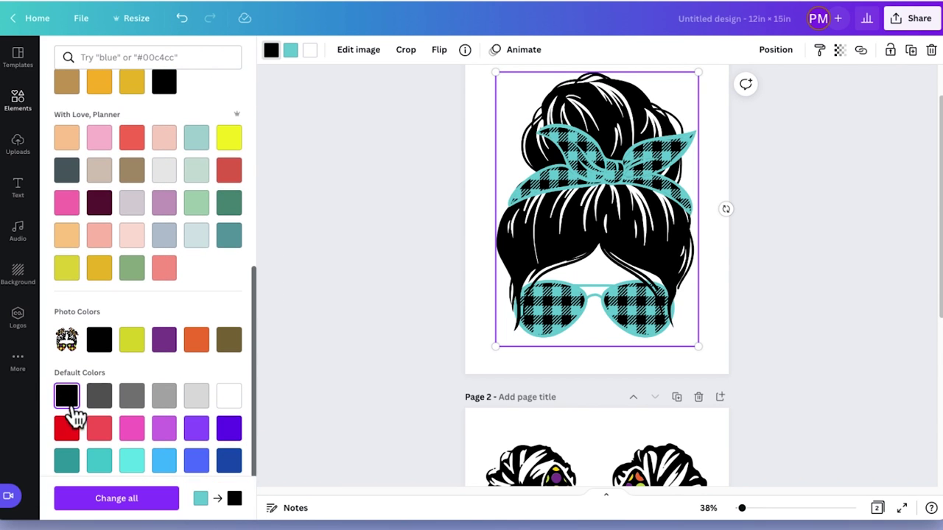
{"action": "left_click", "coordinate": [354, 195]}
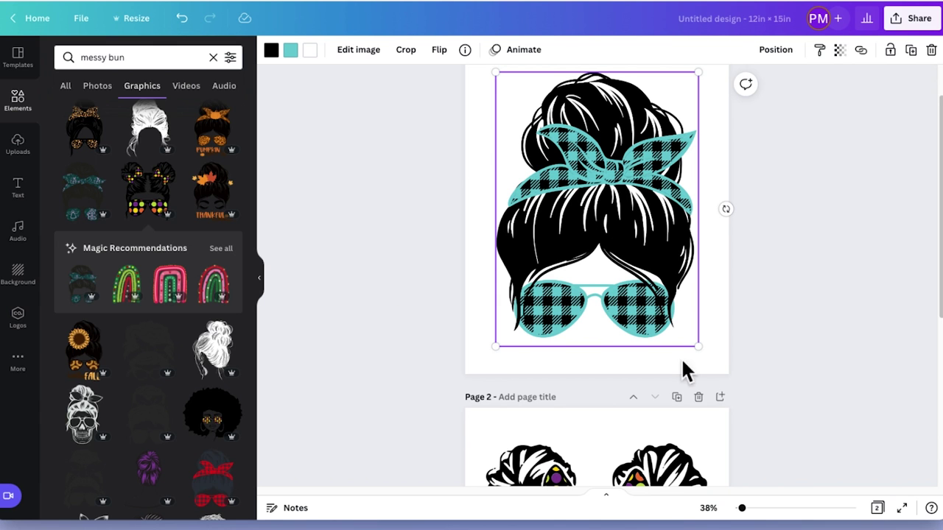
- Shrink the messy bun graphic on page 1 and recenter it horizontally, leaving blank space beneath the sunglasses for text
{"action": "scroll", "coordinate": [820, 291], "scroll_direction": "down", "scroll_amount": 1}
{"action": "scroll", "coordinate": [820, 288], "scroll_direction": "up", "scroll_amount": 1}
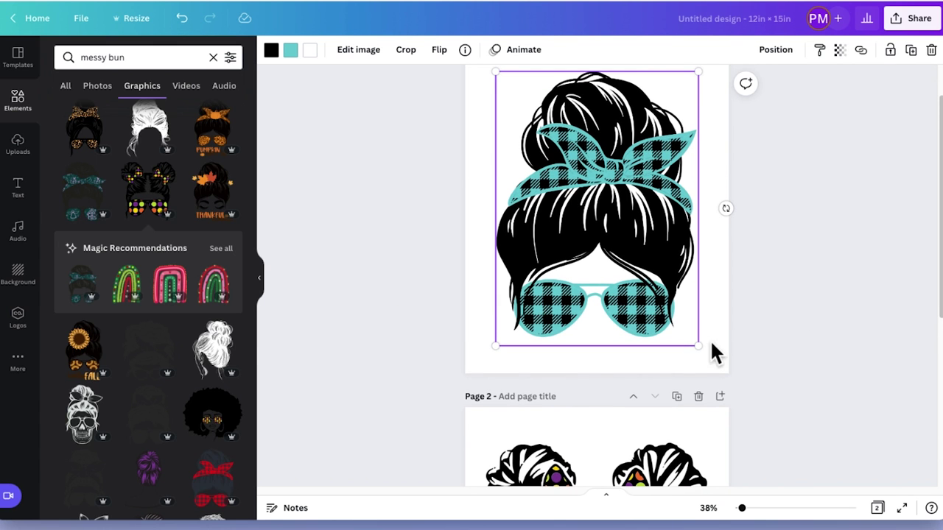
{"action": "left_click_drag", "start_coordinate": [698, 349], "coordinate": [667, 303]}
{"action": "left_click", "coordinate": [585, 195]}
{"action": "left_click_drag", "start_coordinate": [586, 195], "coordinate": [597, 197]}
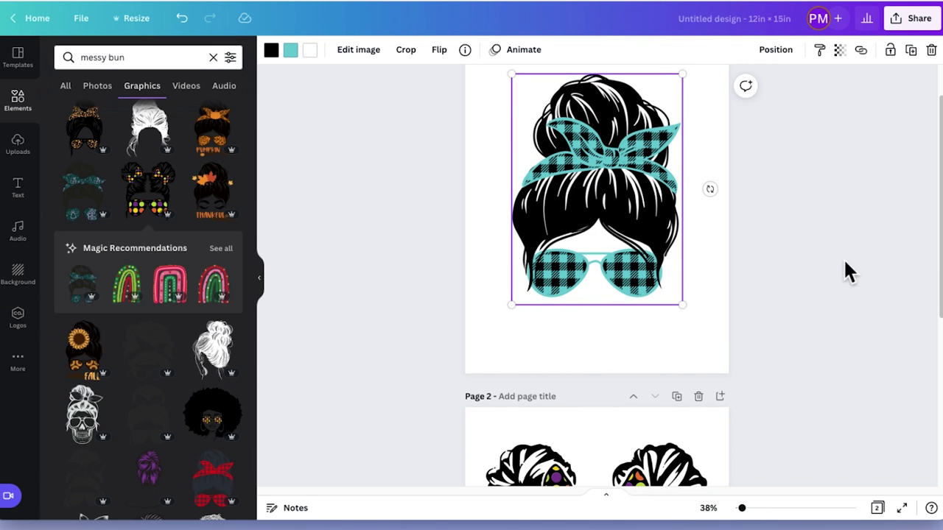
{"action": "left_click", "coordinate": [834, 273]}
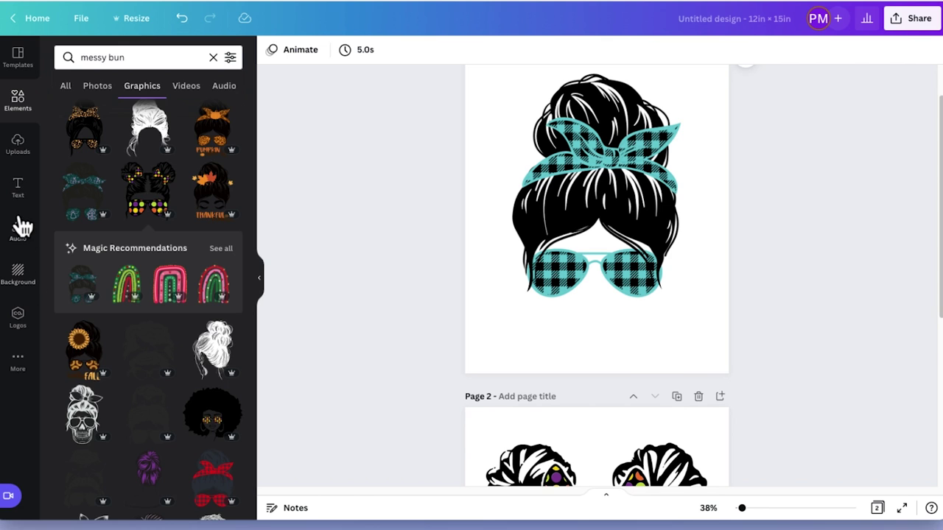
- Add a heading reading "Mom Life" below the sunglasses on page 1, enlarged to font size 43.6
{"action": "left_click", "coordinate": [20, 193]}
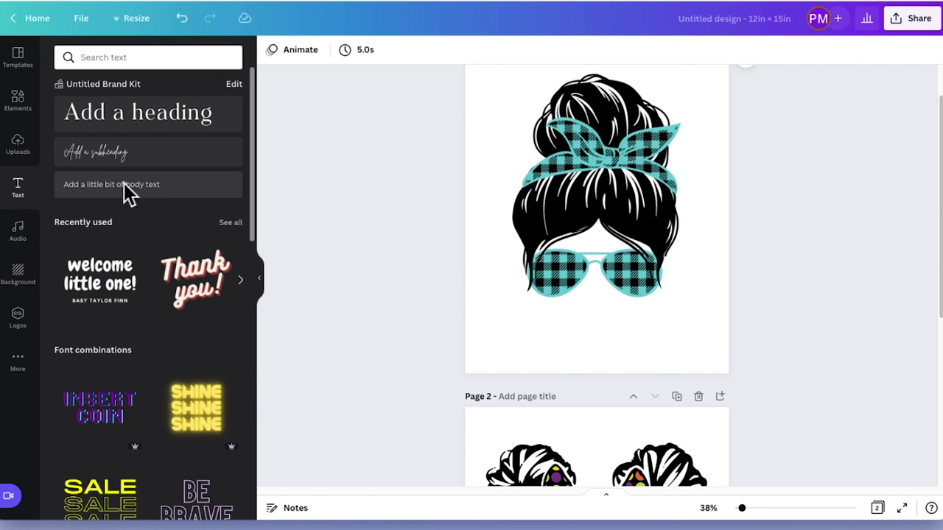
{"action": "left_click", "coordinate": [112, 124]}
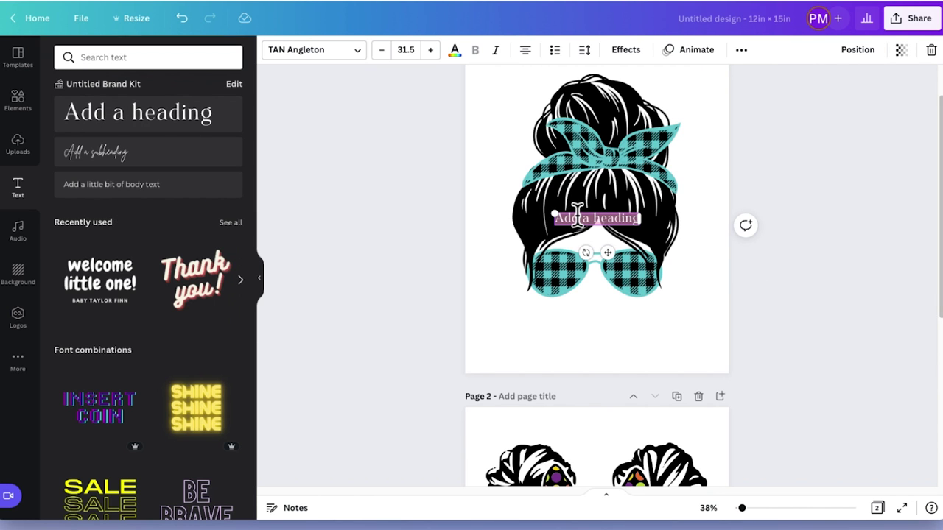
{"action": "left_click_drag", "start_coordinate": [576, 214], "coordinate": [518, 301]}
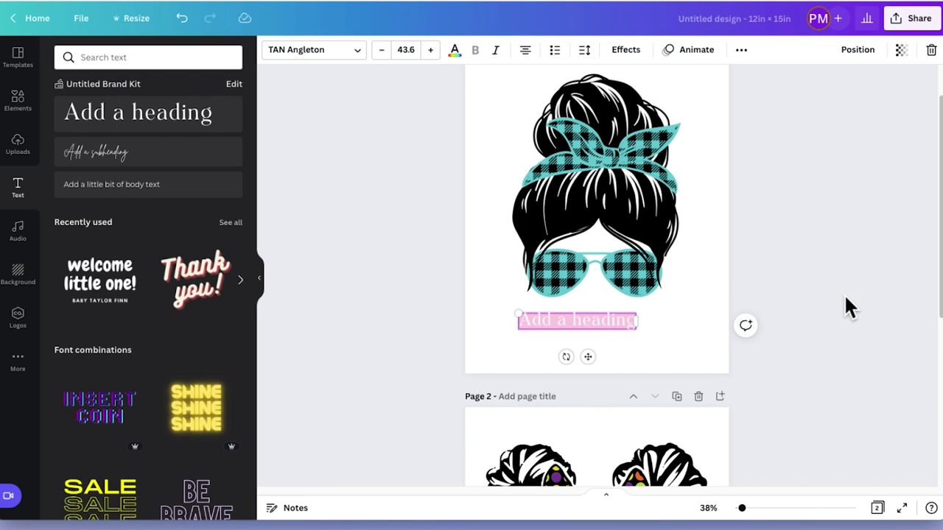
{"action": "key", "text": "BackSpace"}
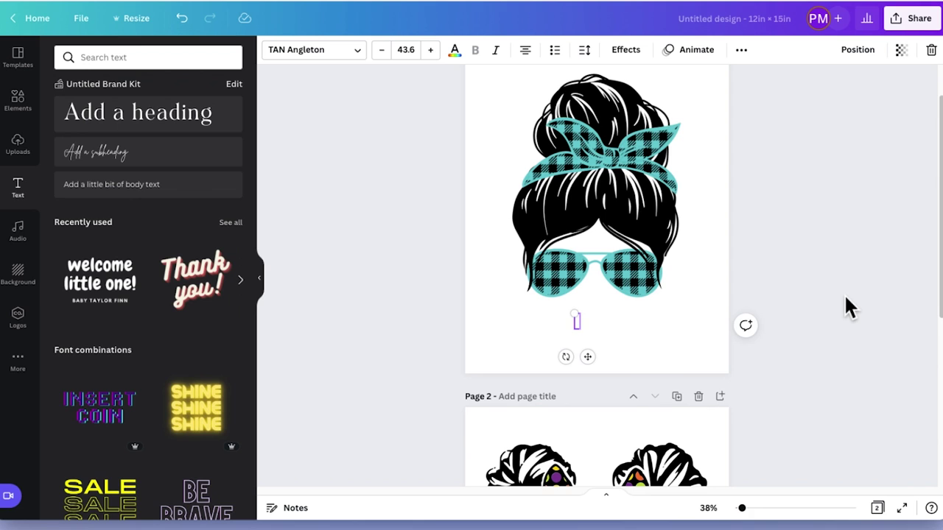
{"action": "type", "text": "Mom Life"}
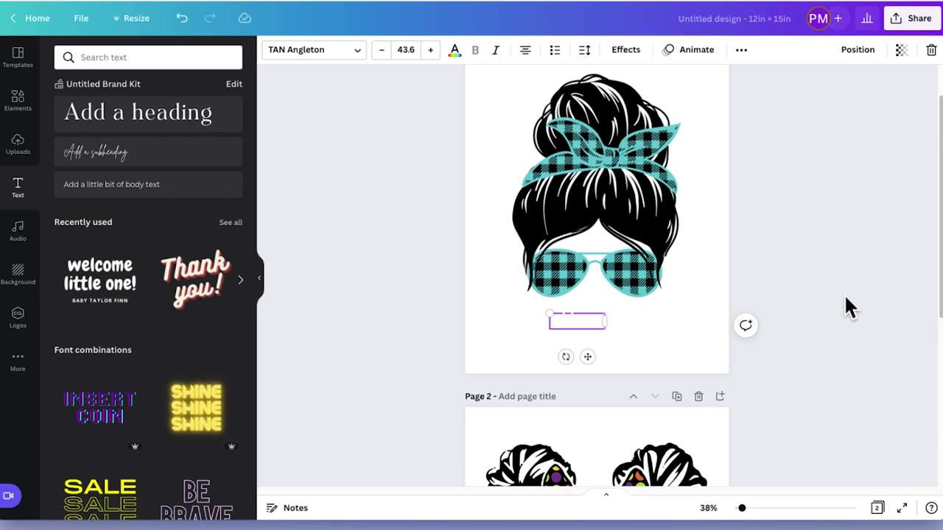
{"action": "type", "text": "Life"}
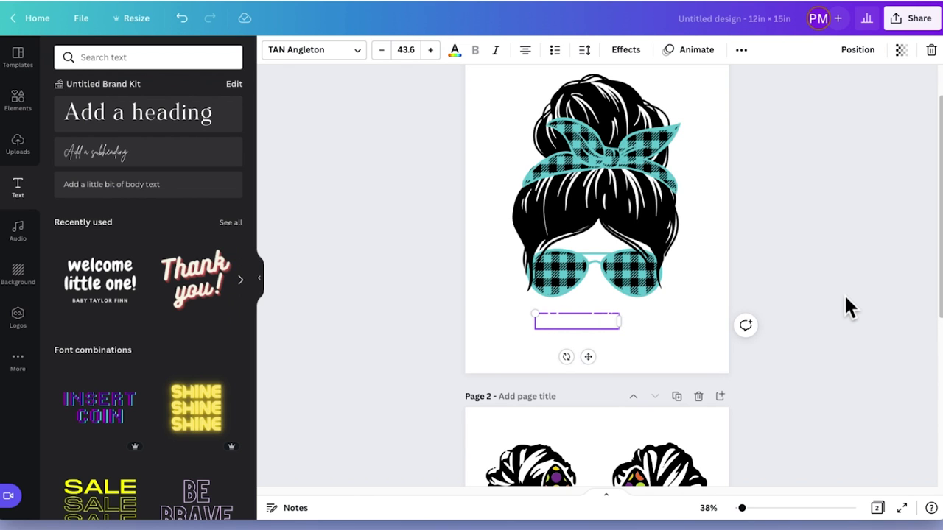
- Color the page 1 heading black and remove its extra hash sign so it reads "#Mom Life"
{"action": "left_click", "coordinate": [516, 328]}
{"action": "left_click", "coordinate": [568, 325]}
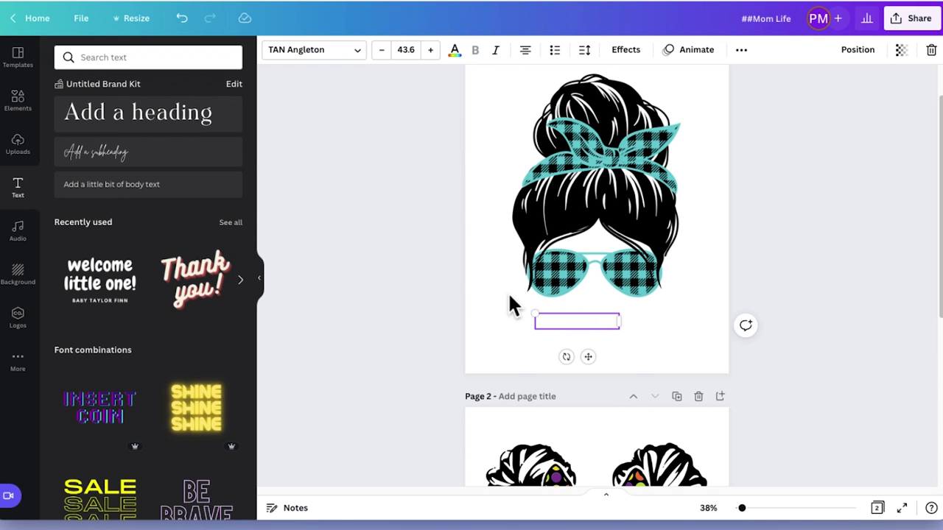
{"action": "left_click", "coordinate": [456, 53]}
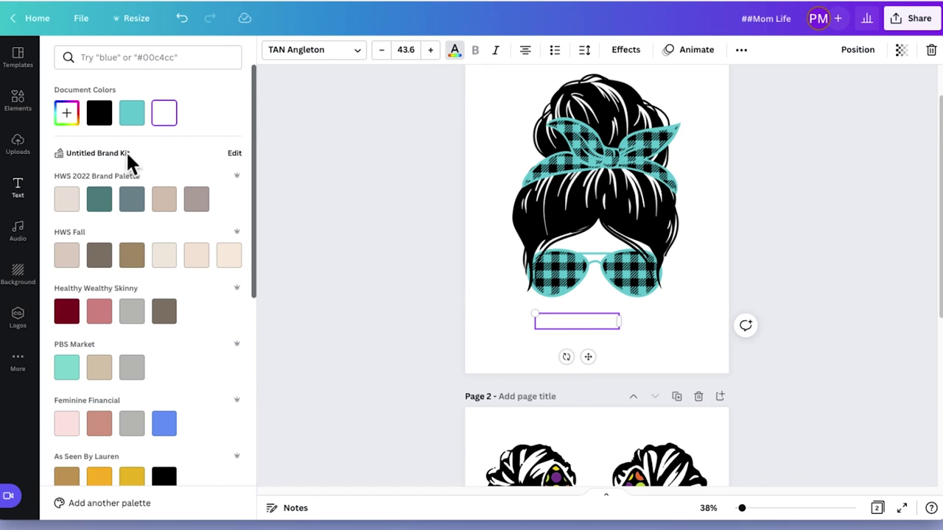
{"action": "left_click", "coordinate": [100, 118]}
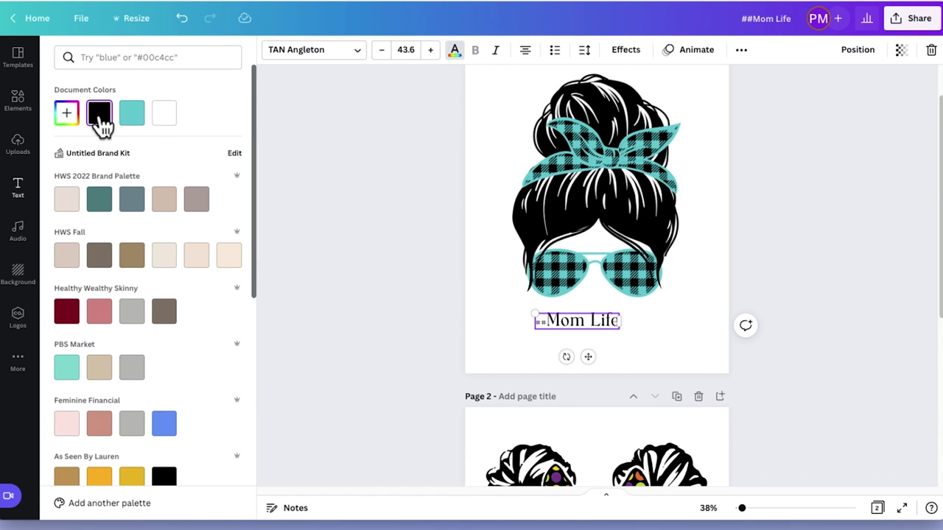
{"action": "double_click", "coordinate": [548, 327]}
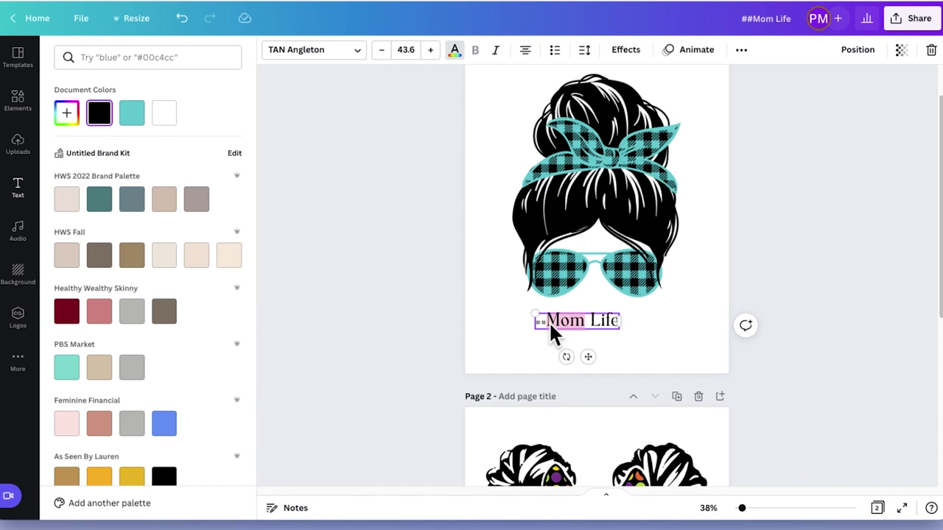
{"action": "left_click", "coordinate": [547, 321]}
{"action": "key", "text": "BackSpace"}
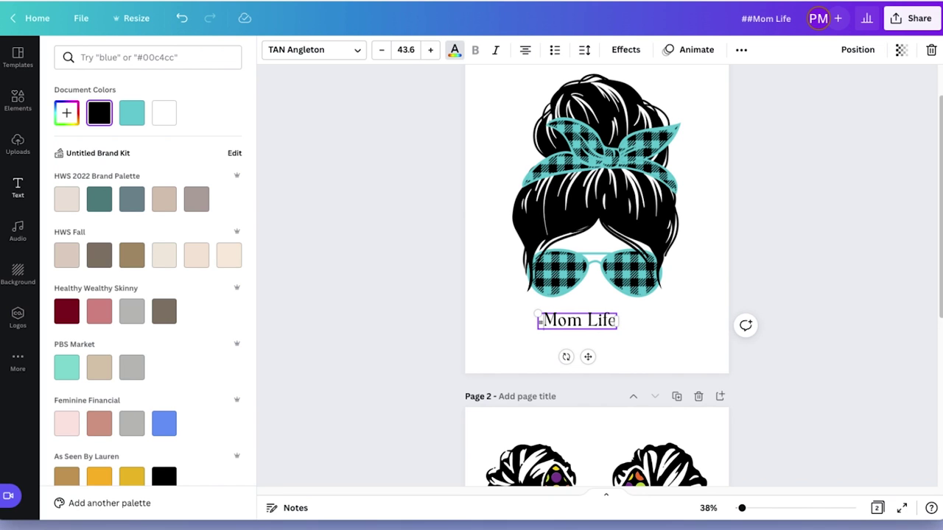
- Try the uploaded Hello Regular font on the "#Mom Life" heading on page 1
{"action": "left_click", "coordinate": [579, 324]}
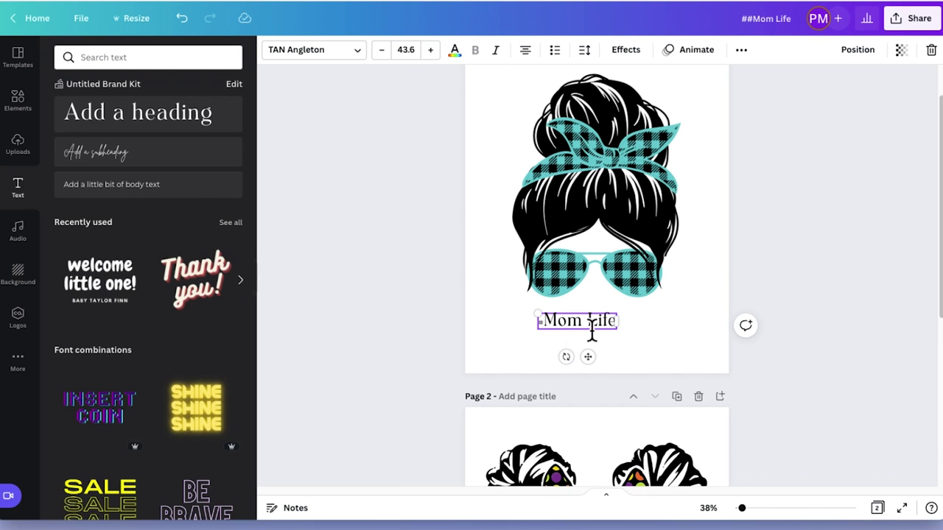
{"action": "left_click", "coordinate": [682, 330]}
{"action": "left_click", "coordinate": [583, 331]}
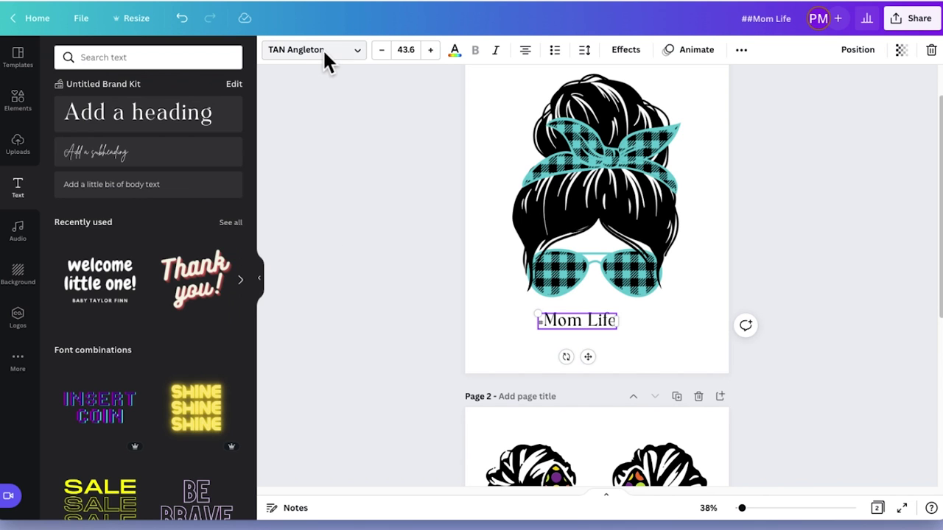
{"action": "left_click", "coordinate": [360, 51]}
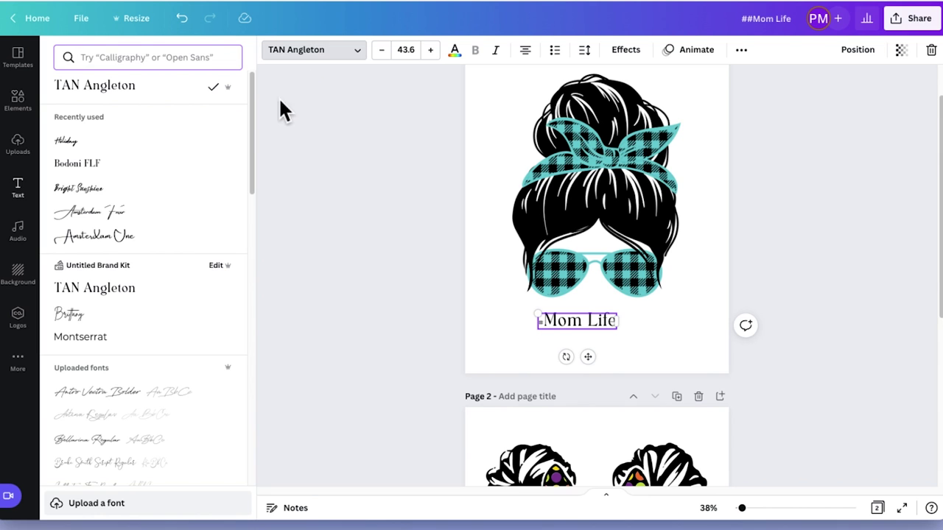
{"action": "left_click_drag", "start_coordinate": [252, 117], "coordinate": [212, 224]}
{"action": "left_click", "coordinate": [53, 228]}
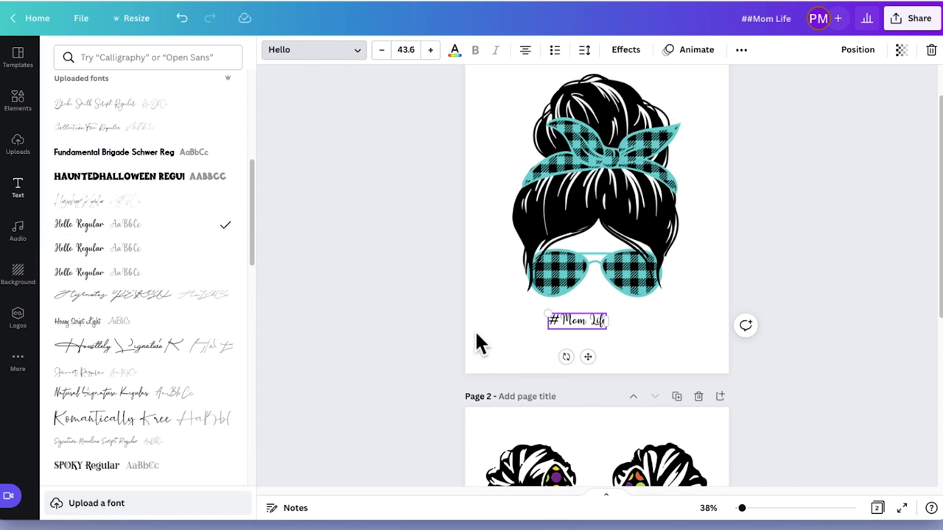
- Enlarge the "#Mom Life" heading to font size 111 and center it horizontally just beneath the sunglasses on page 1
{"action": "left_click", "coordinate": [551, 337]}
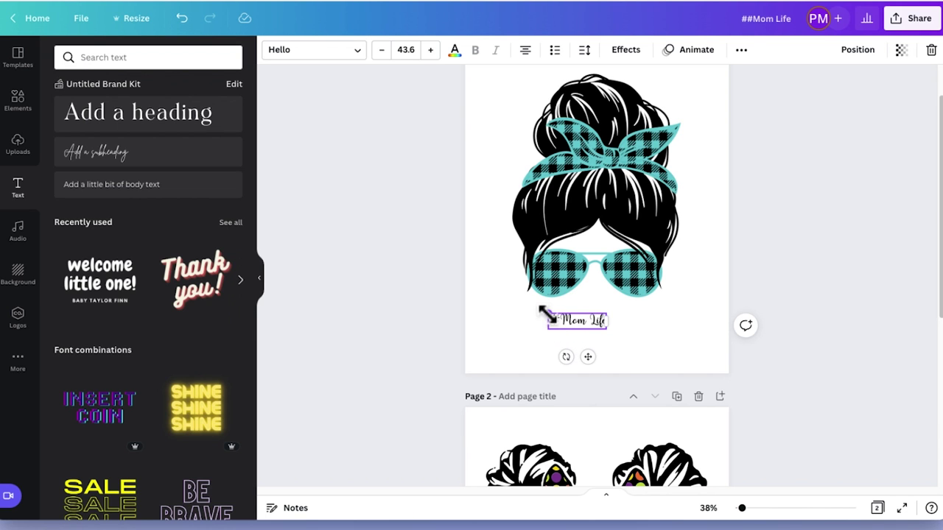
{"action": "left_click_drag", "start_coordinate": [545, 315], "coordinate": [487, 282]}
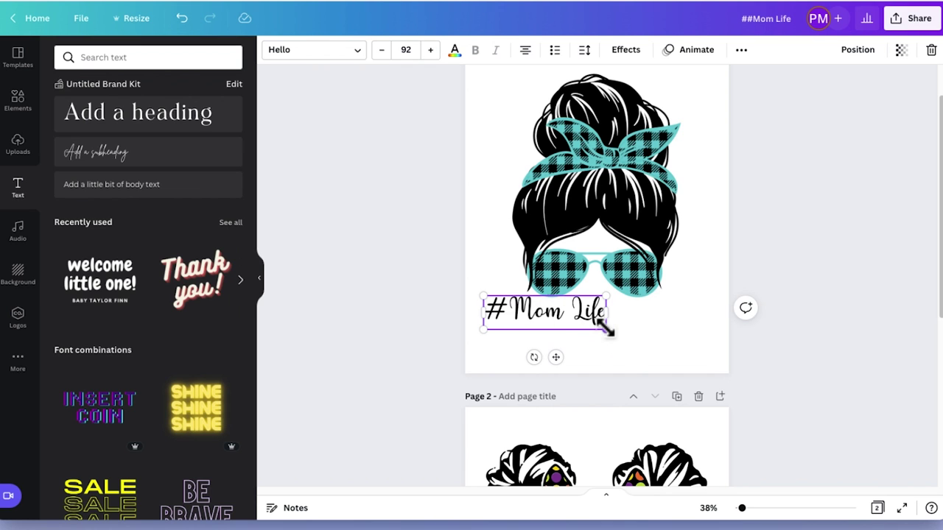
{"action": "left_click_drag", "start_coordinate": [606, 329], "coordinate": [631, 344]}
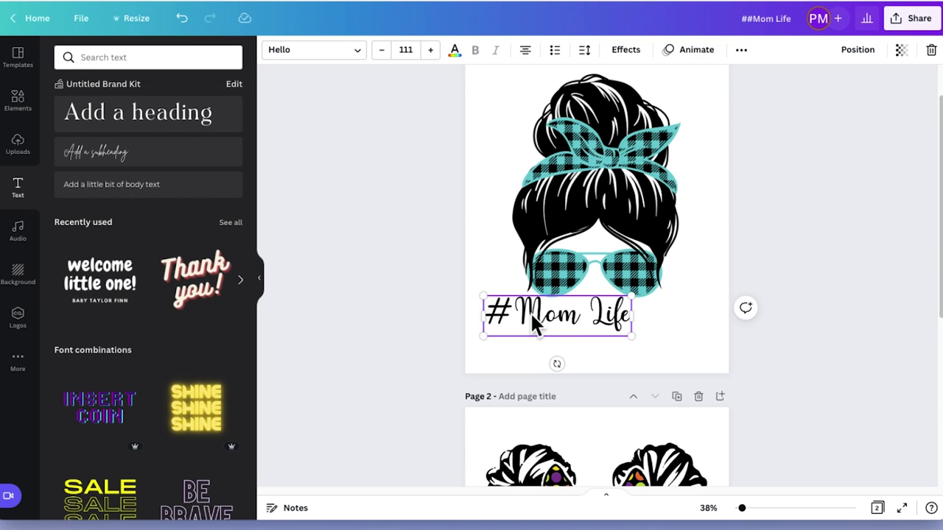
{"action": "left_click_drag", "start_coordinate": [567, 319], "coordinate": [605, 333]}
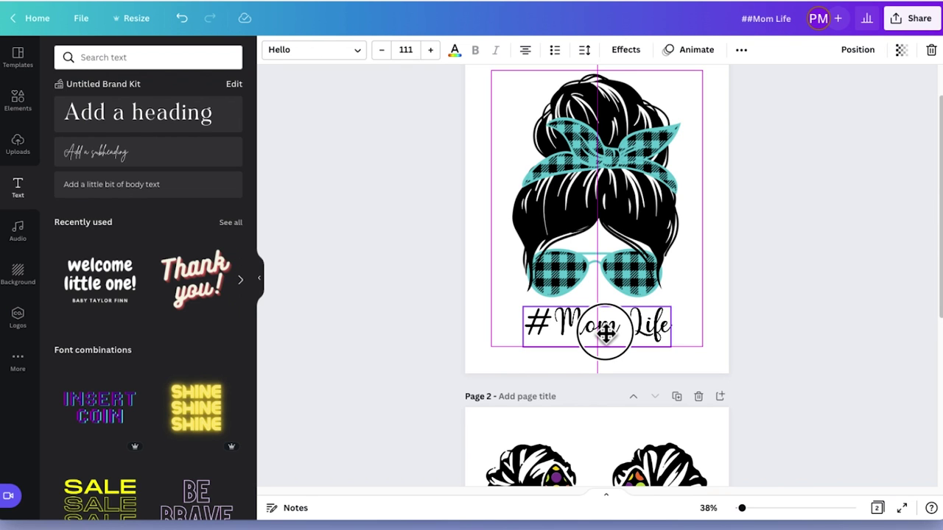
{"action": "left_click_drag", "start_coordinate": [604, 333], "coordinate": [604, 333]}
{"action": "left_click", "coordinate": [625, 205]}
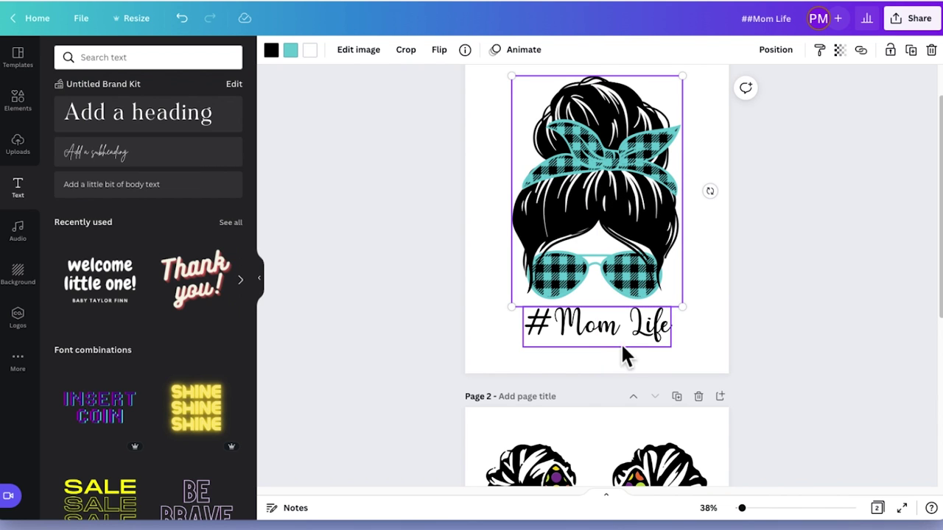
{"action": "left_click_drag", "start_coordinate": [638, 330], "coordinate": [637, 333]}
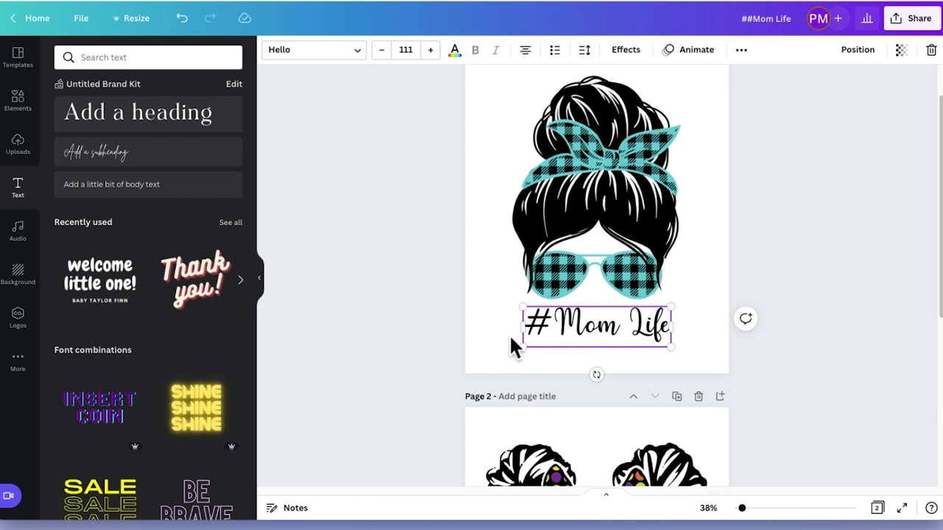
- Try the Adele II font on the "#Mom Life" heading
{"action": "left_click", "coordinate": [356, 53]}
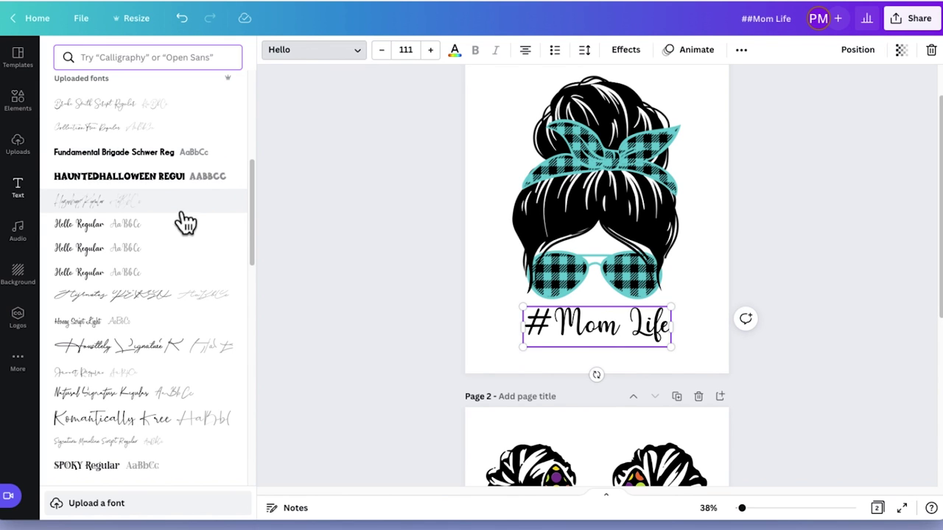
{"action": "left_click", "coordinate": [252, 170]}
{"action": "left_click_drag", "start_coordinate": [251, 166], "coordinate": [249, 305]}
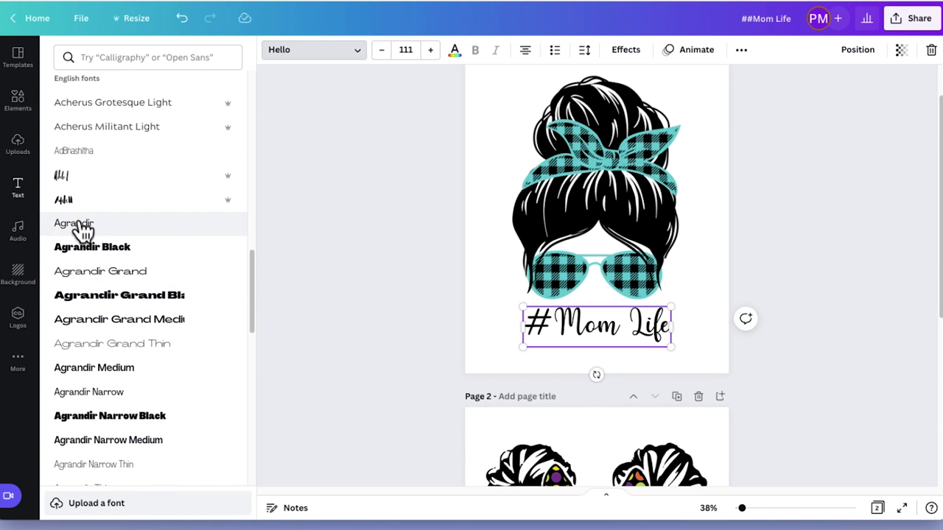
{"action": "left_click", "coordinate": [64, 202]}
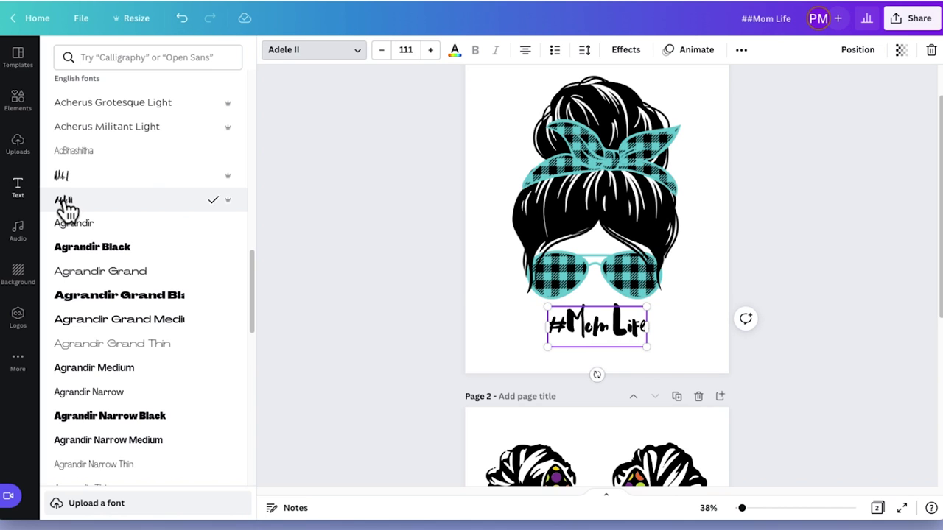
- Set the "#Mom Life" heading's font to Ahsing and keep it centered beneath the sunglasses on page 1
{"action": "left_click_drag", "start_coordinate": [251, 291], "coordinate": [243, 383]}
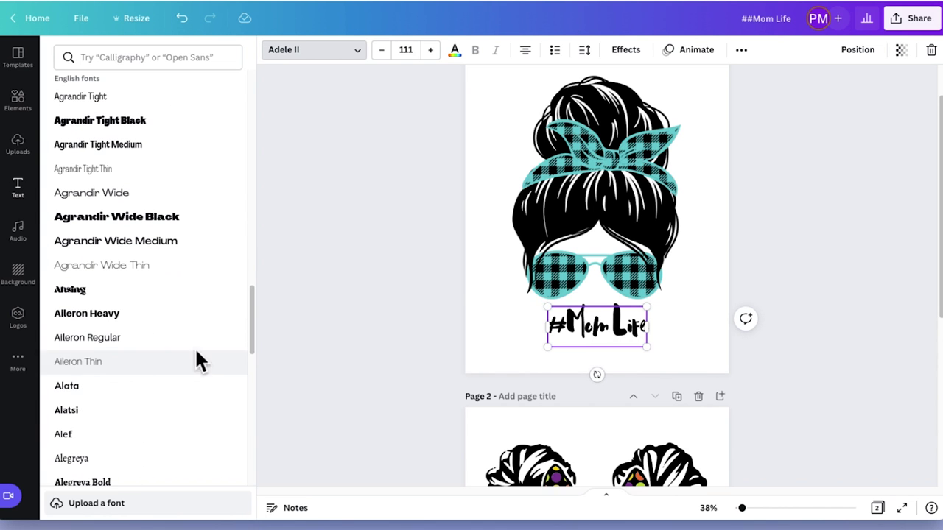
{"action": "left_click", "coordinate": [94, 303]}
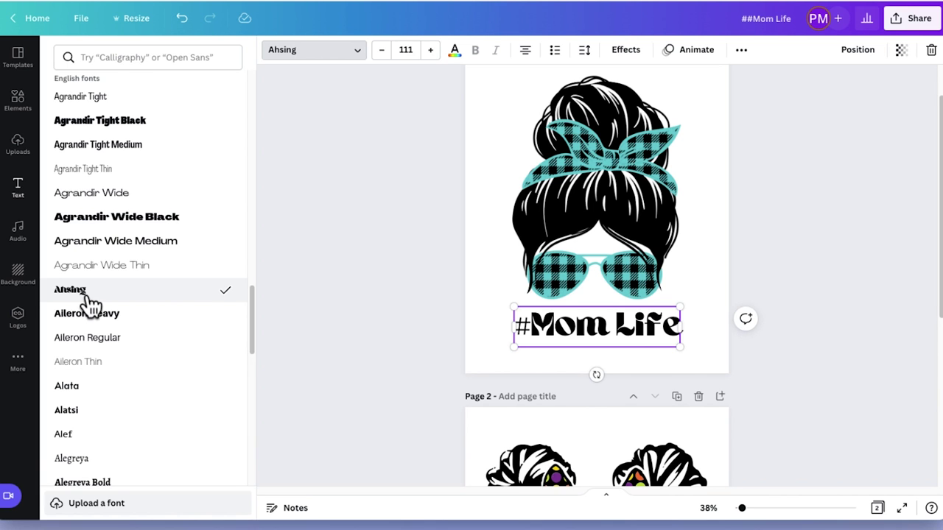
{"action": "scroll", "coordinate": [88, 302], "scroll_direction": "down", "scroll_amount": 5}
{"action": "scroll", "coordinate": [89, 304], "scroll_direction": "down", "scroll_amount": 6}
{"action": "scroll", "coordinate": [88, 305], "scroll_direction": "down", "scroll_amount": 2}
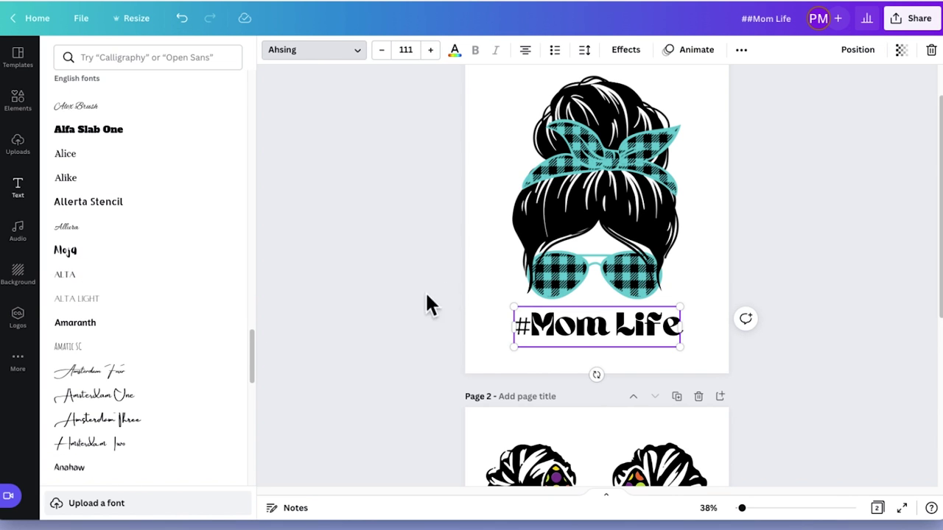
{"action": "key", "text": "Escape"}
{"action": "left_click", "coordinate": [824, 296]}
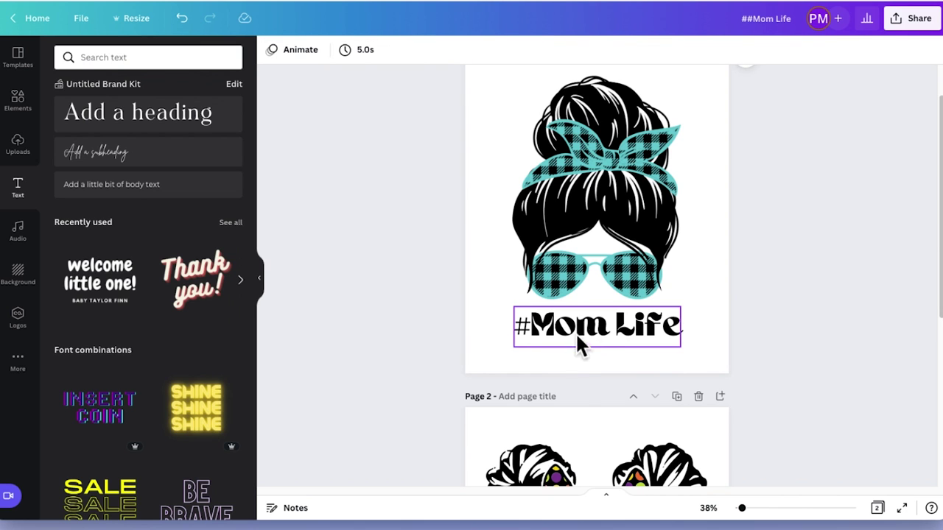
{"action": "left_click_drag", "start_coordinate": [597, 333], "coordinate": [593, 329]}
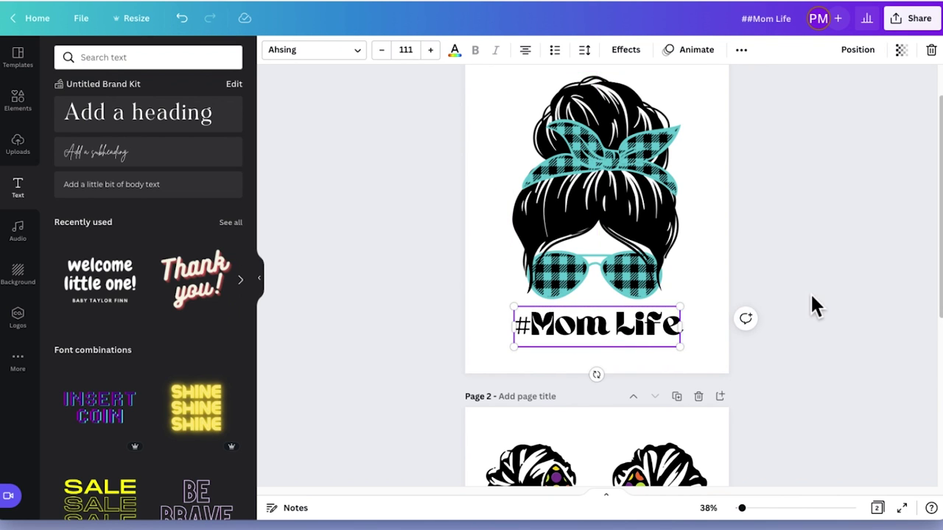
{"action": "left_click", "coordinate": [809, 281]}
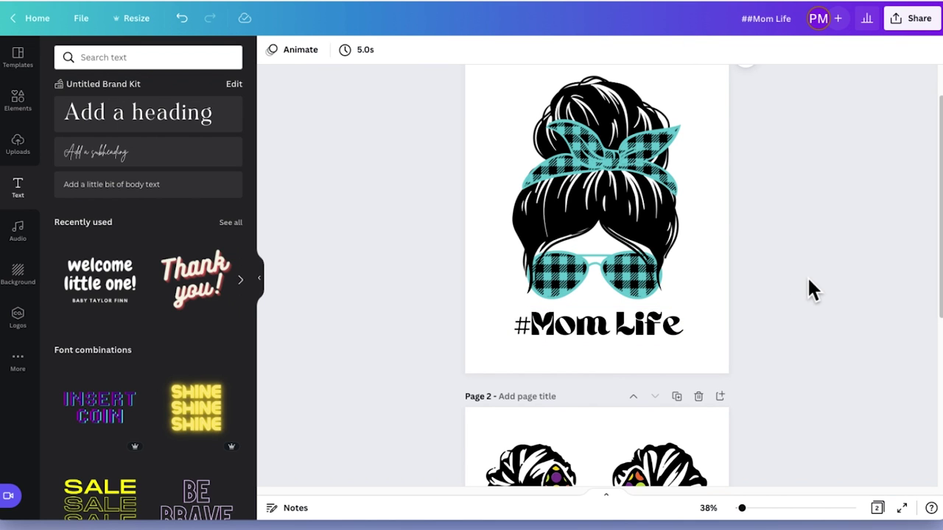
- Duplicate the "#Mom Life" heading and move the copy to page 2 beneath the polka-dot sunglasses
{"action": "scroll", "coordinate": [780, 251], "scroll_direction": "down", "scroll_amount": 5}
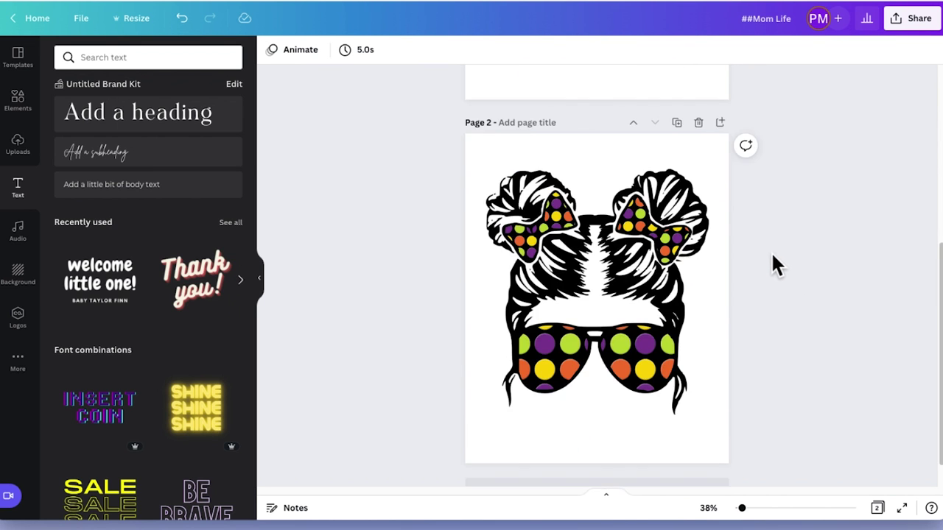
{"action": "scroll", "coordinate": [777, 268], "scroll_direction": "up", "scroll_amount": 2}
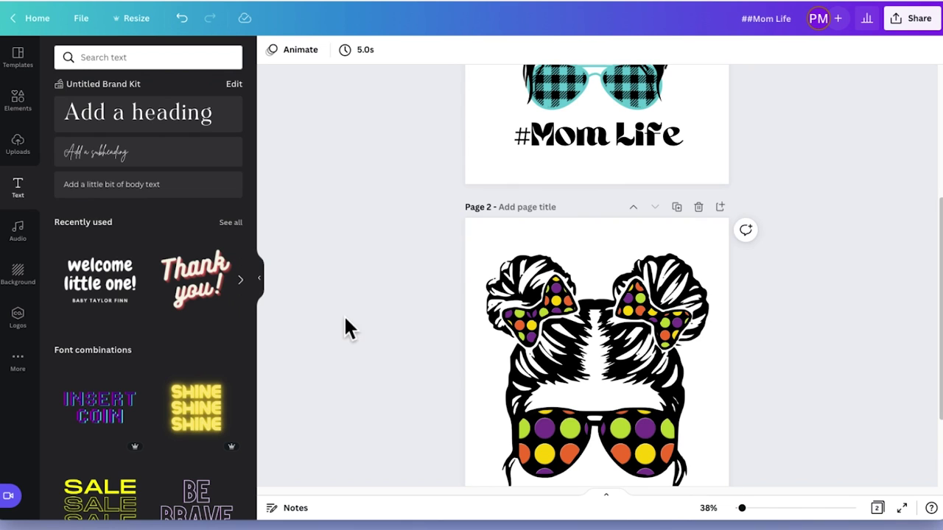
{"action": "left_click", "coordinate": [549, 144]}
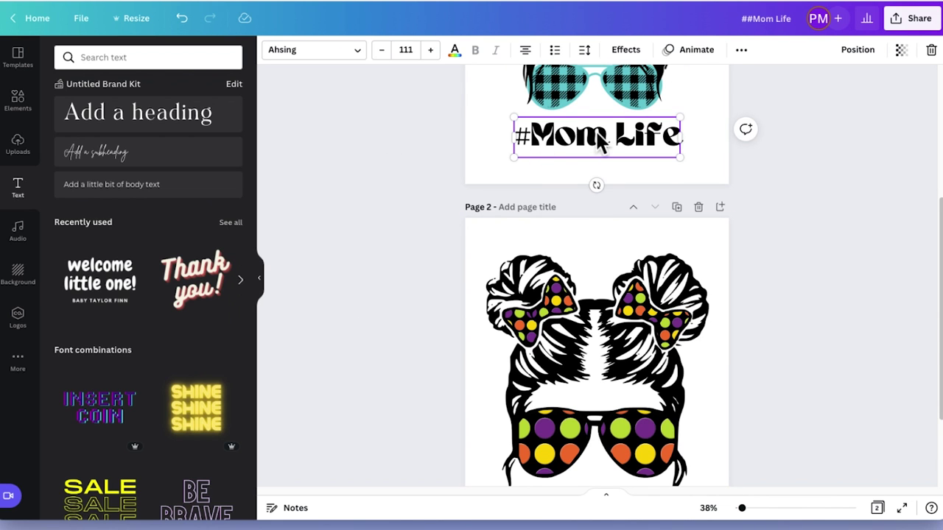
{"action": "scroll", "coordinate": [848, 223], "scroll_direction": "up", "scroll_amount": 3}
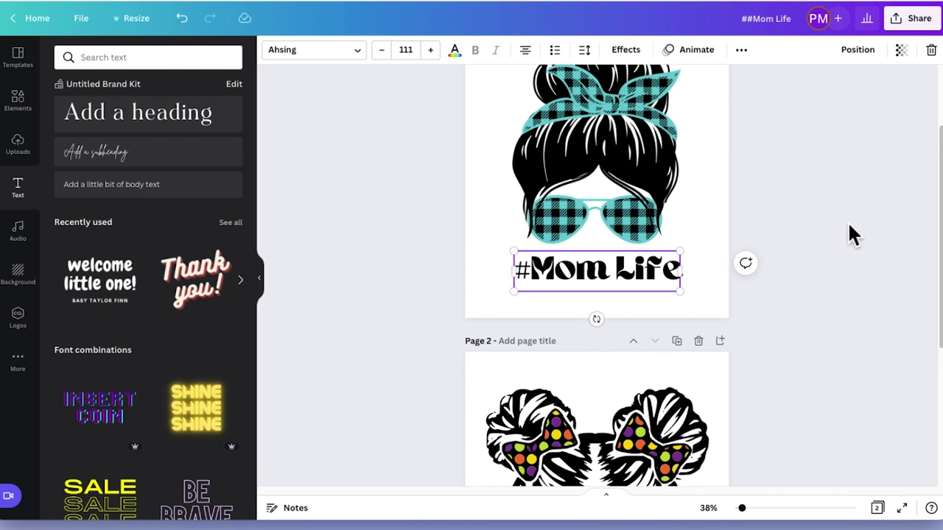
{"action": "scroll", "coordinate": [851, 232], "scroll_direction": "up", "scroll_amount": 1}
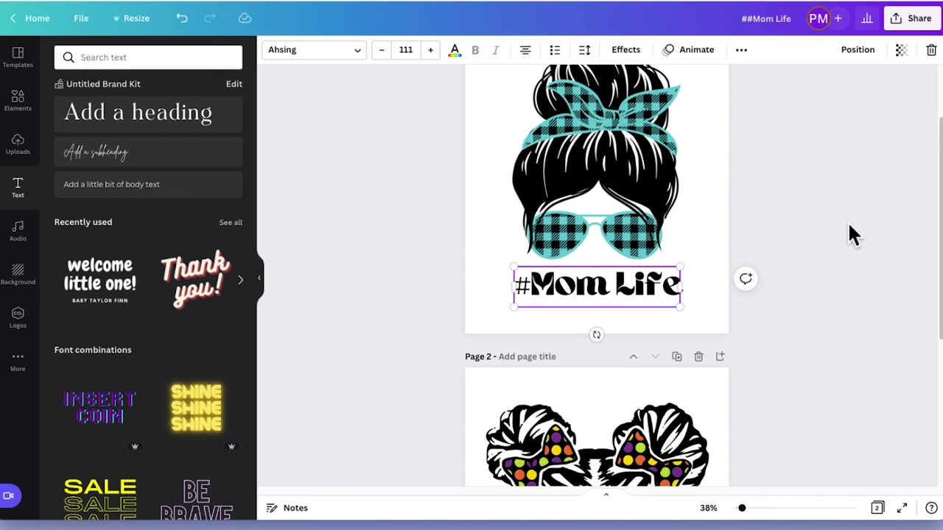
{"action": "left_click", "coordinate": [743, 51]}
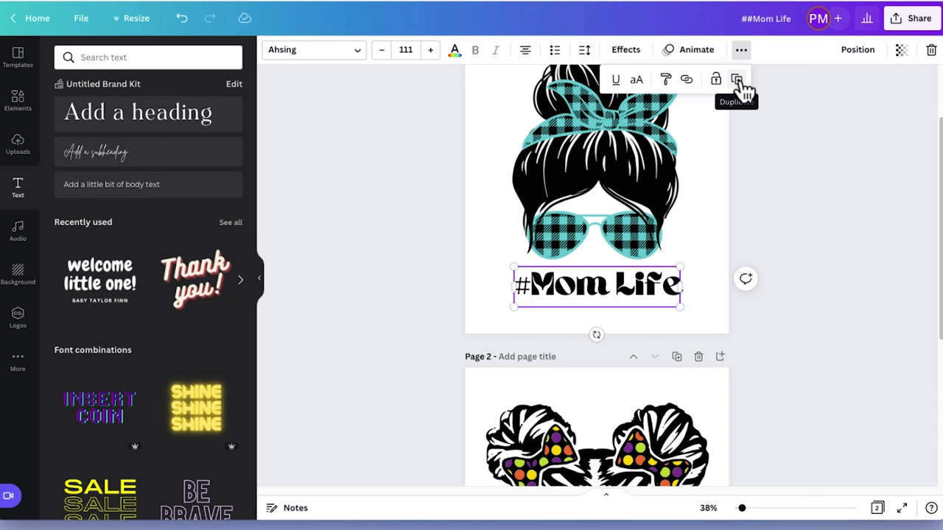
{"action": "left_click", "coordinate": [738, 80]}
{"action": "scroll", "coordinate": [844, 206], "scroll_direction": "down", "scroll_amount": 3}
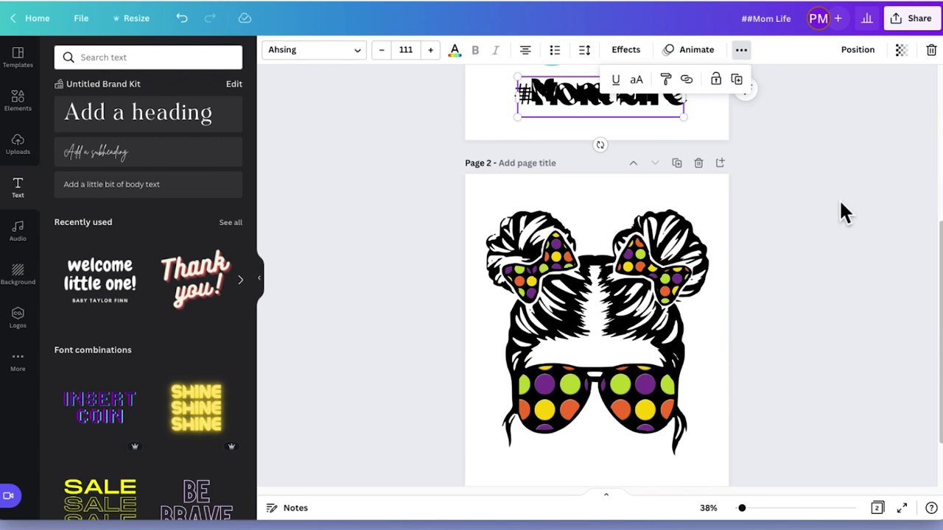
{"action": "left_click_drag", "start_coordinate": [543, 96], "coordinate": [539, 466]}
- Replace "Mom" with "Kid" in the page 2 heading so it reads "#Kid Life"
{"action": "scroll", "coordinate": [770, 298], "scroll_direction": "down", "scroll_amount": 1}
{"action": "double_click", "coordinate": [553, 412]}
{"action": "left_click", "coordinate": [530, 415]}
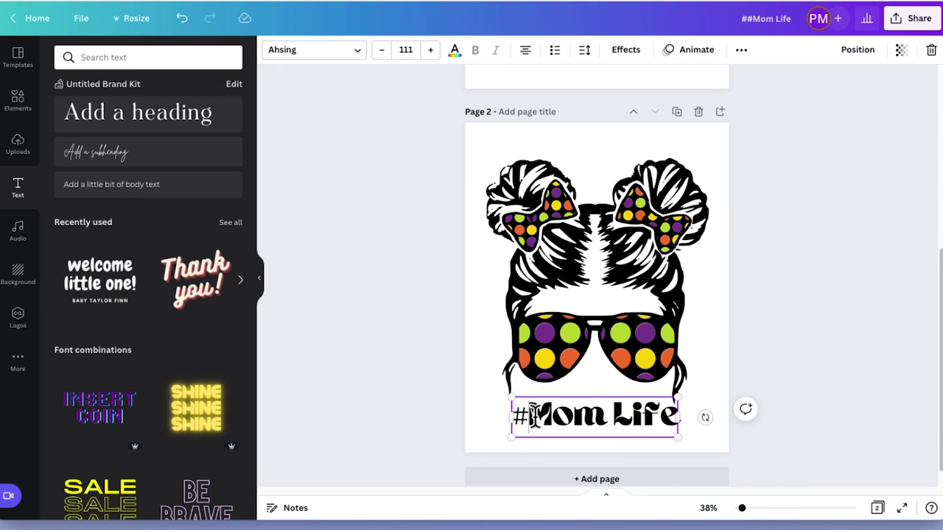
{"action": "left_click_drag", "start_coordinate": [531, 415], "coordinate": [604, 412]}
{"action": "type", "text": "Kid"}
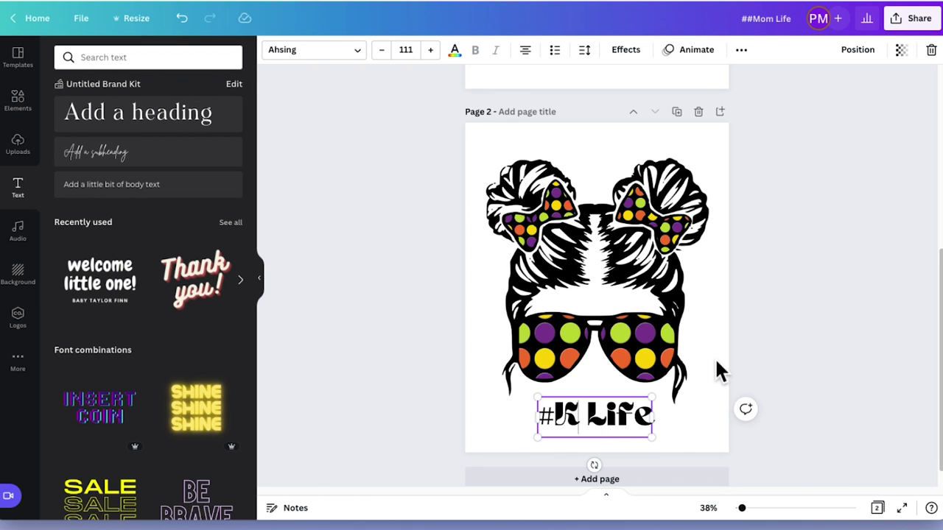
{"action": "left_click", "coordinate": [810, 430]}
- Reposition "#Kid Life" on page 2, then shrink the double-bun graphic slightly and center it higher to clear the text
{"action": "left_click_drag", "start_coordinate": [590, 419], "coordinate": [588, 415]}
{"action": "left_click", "coordinate": [589, 376]}
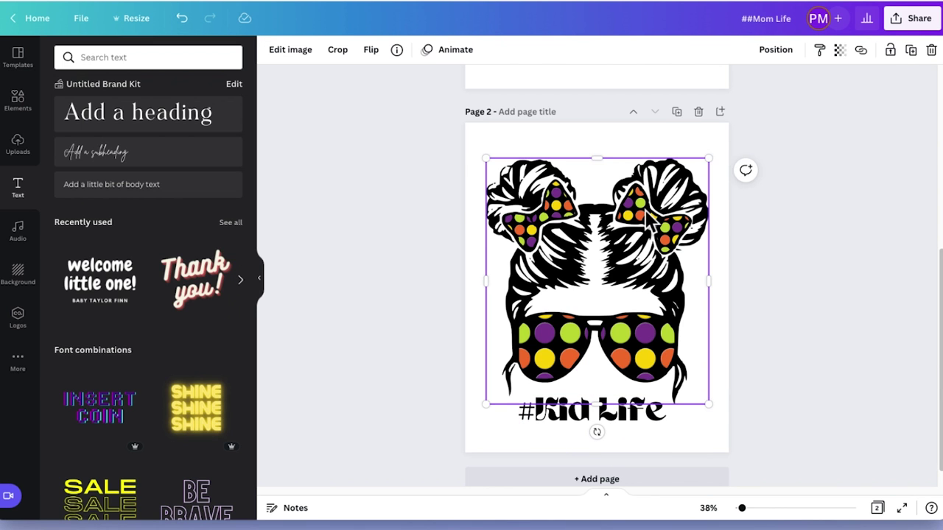
{"action": "left_click_drag", "start_coordinate": [707, 156], "coordinate": [698, 171]}
{"action": "mouse_move", "coordinate": [628, 255]}
{"action": "left_mouse_down"}
{"action": "mouse_move", "coordinate": [634, 229]}
{"action": "mouse_move", "coordinate": [635, 238]}
{"action": "left_mouse_up"}
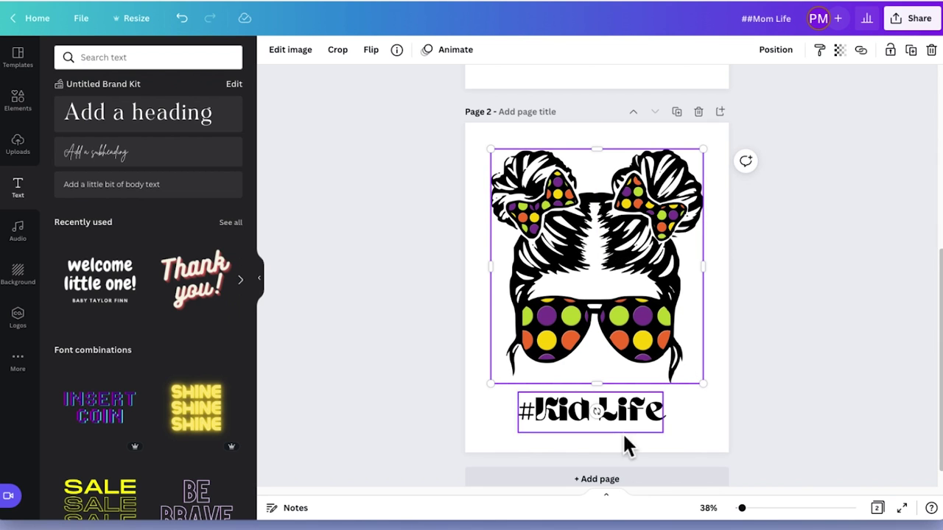
- Nudge the "#Kid Life" heading on page 2 slightly upward so it sits closer beneath the polka-dot sunglasses
{"action": "mouse_move", "coordinate": [613, 414]}
{"action": "left_mouse_down"}
{"action": "mouse_move", "coordinate": [602, 405]}
{"action": "mouse_move", "coordinate": [617, 403]}
{"action": "left_mouse_up"}
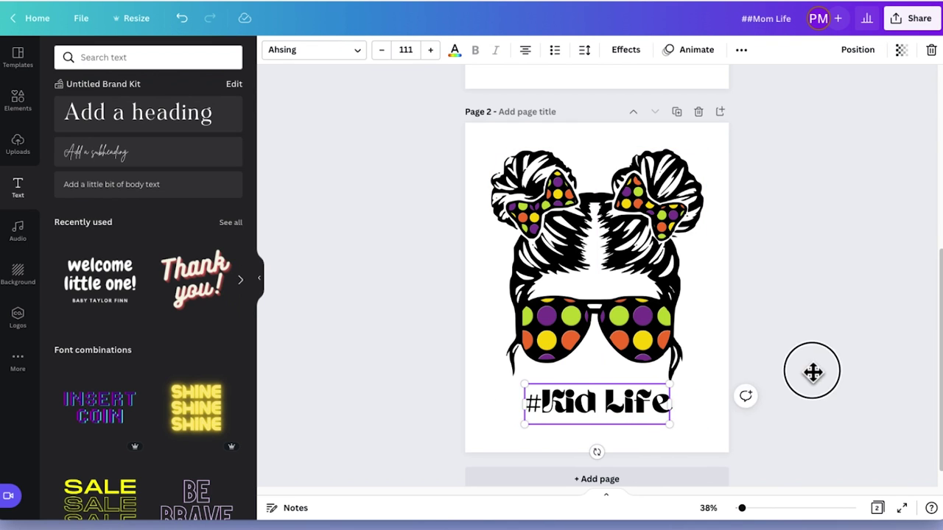
{"action": "left_click", "coordinate": [809, 369]}
{"action": "mouse_move", "coordinate": [614, 413]}
{"action": "left_mouse_down"}
{"action": "mouse_move", "coordinate": [598, 394]}
{"action": "mouse_move", "coordinate": [606, 405]}
{"action": "left_mouse_up"}
{"action": "left_click", "coordinate": [589, 289]}
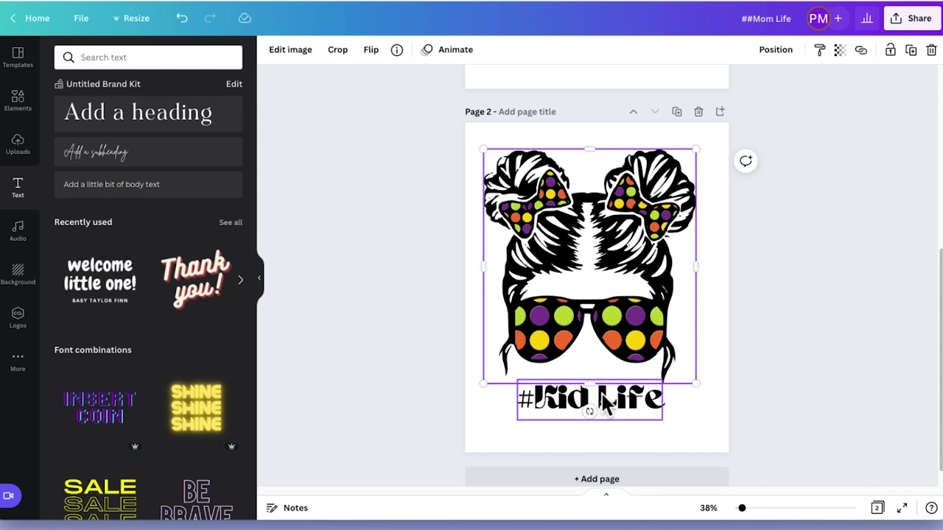
{"action": "left_click", "coordinate": [605, 410]}
{"action": "left_click_drag", "start_coordinate": [602, 402], "coordinate": [604, 394]}
{"action": "left_click", "coordinate": [483, 412]}
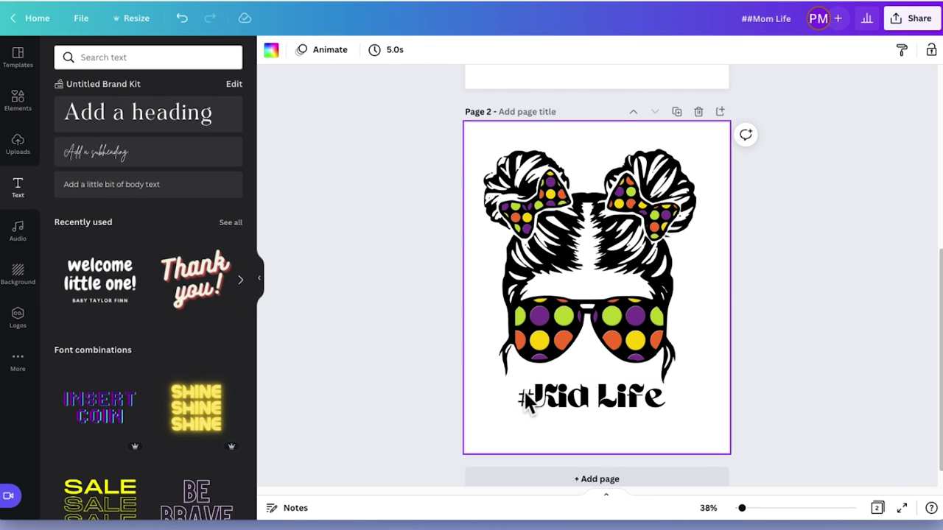
- Re-center the double-bun graphic horizontally on page 2 and nudge "#Kid Life" slightly higher beneath it
{"action": "left_click", "coordinate": [612, 225]}
{"action": "left_click_drag", "start_coordinate": [612, 224], "coordinate": [620, 228]}
{"action": "left_click", "coordinate": [475, 445]}
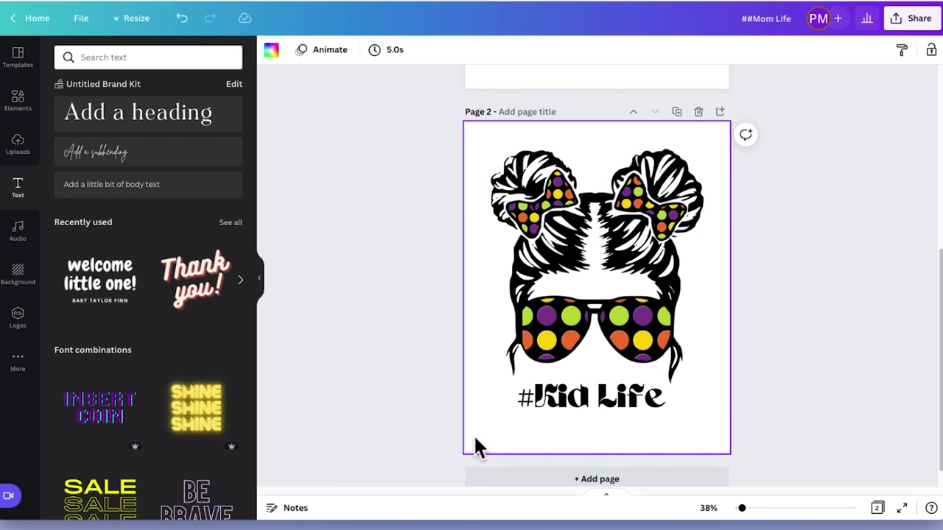
{"action": "left_click_drag", "start_coordinate": [602, 401], "coordinate": [600, 393]}
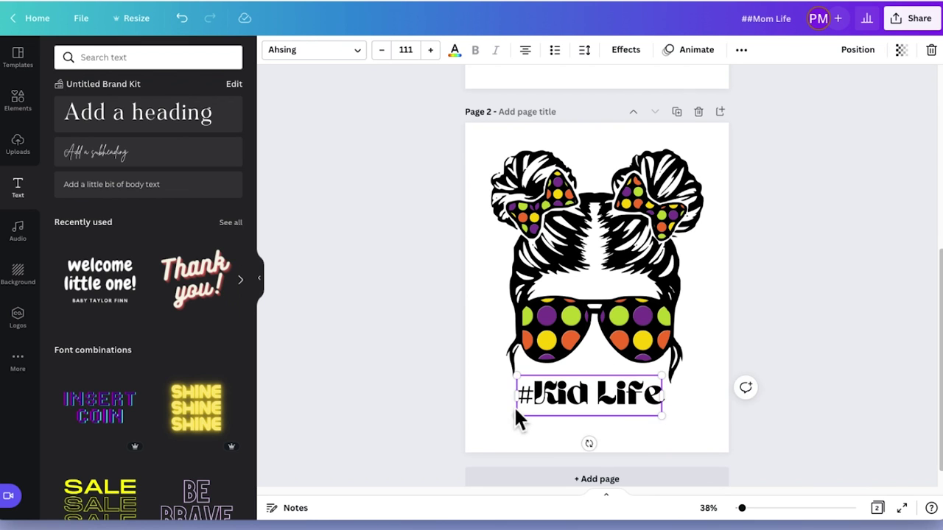
{"action": "left_click", "coordinate": [502, 416]}
- Enlarge the messy bun graphic on page 1 slightly and center it above the "#Mom Life" heading
{"action": "scroll", "coordinate": [833, 320], "scroll_direction": "up", "scroll_amount": 1}
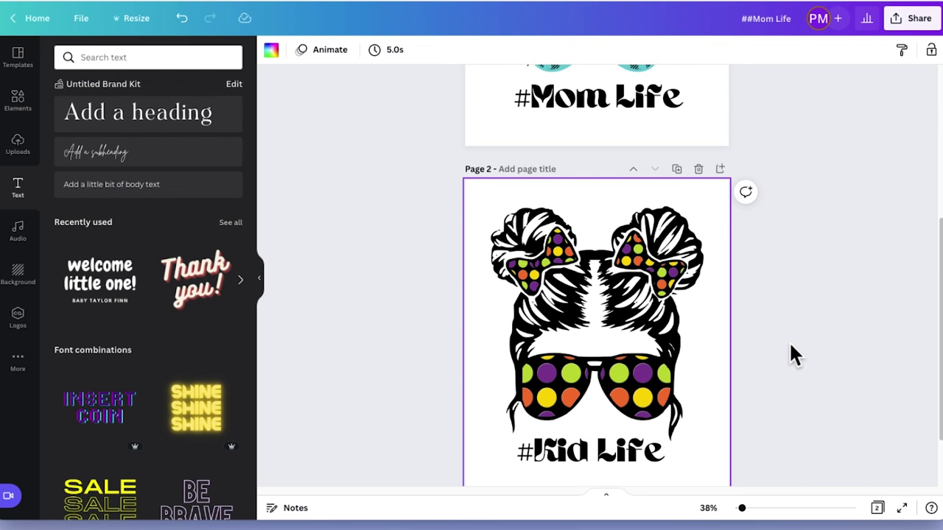
{"action": "scroll", "coordinate": [793, 354], "scroll_direction": "up", "scroll_amount": 3}
{"action": "scroll", "coordinate": [786, 337], "scroll_direction": "up", "scroll_amount": 2}
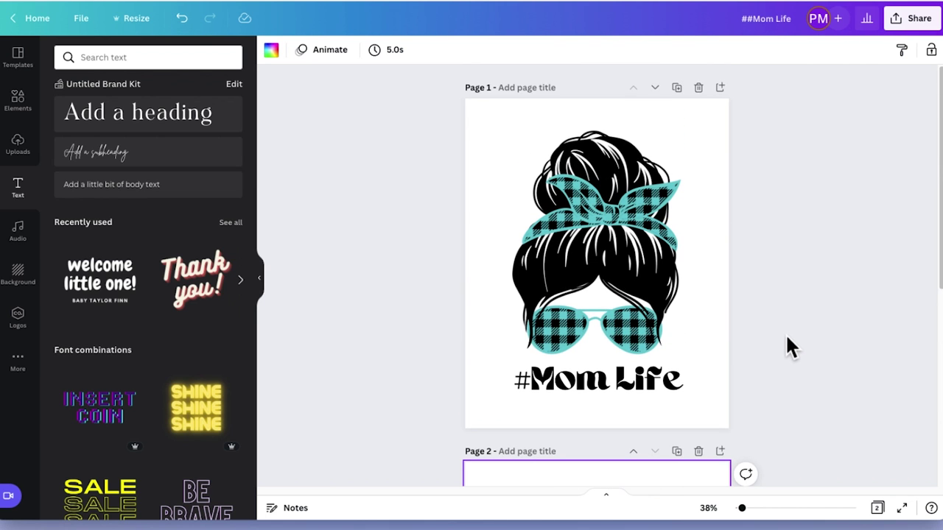
{"action": "left_click", "coordinate": [589, 177]}
{"action": "left_click_drag", "start_coordinate": [508, 113], "coordinate": [490, 92]}
{"action": "left_click_drag", "start_coordinate": [589, 137], "coordinate": [595, 136]}
{"action": "left_click", "coordinate": [809, 215]}
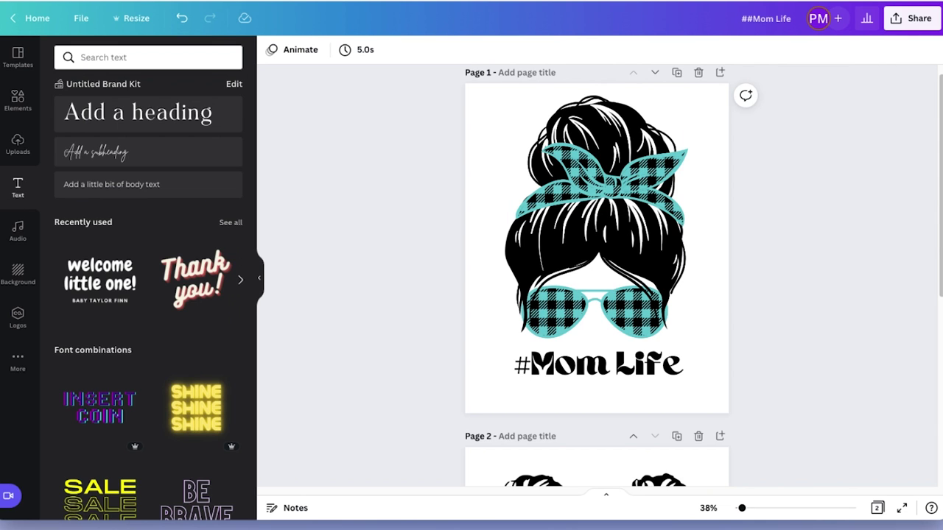
{"action": "left_click", "coordinate": [19, 151]}
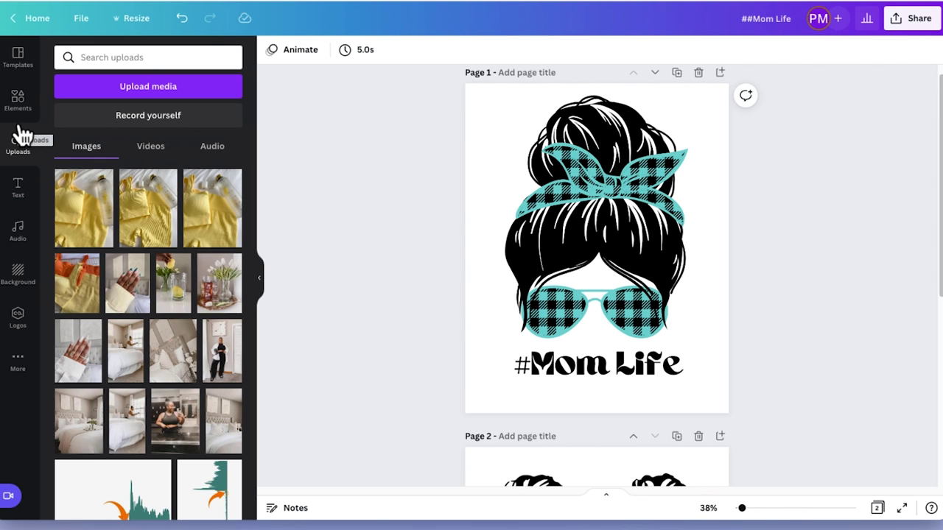
{"action": "left_click", "coordinate": [18, 188]}
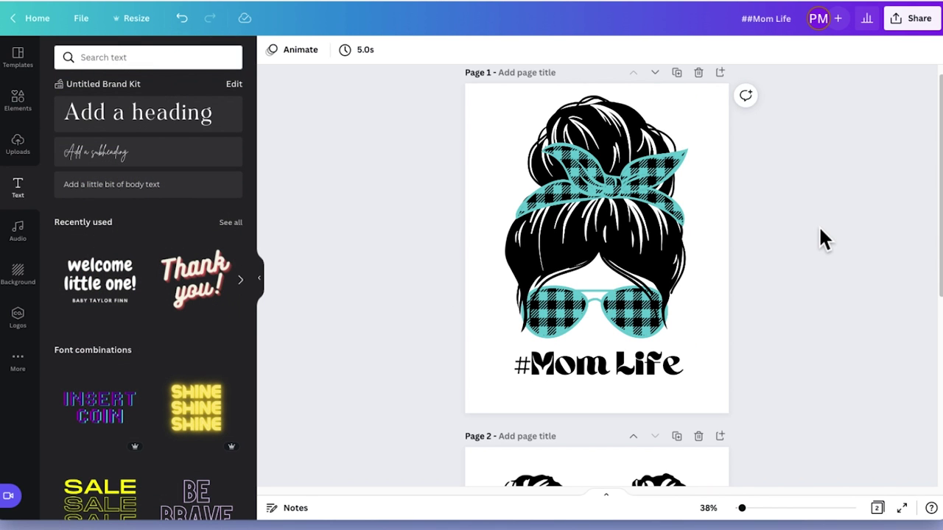
{"action": "scroll", "coordinate": [819, 229], "scroll_direction": "down", "scroll_amount": 5}
{"action": "scroll", "coordinate": [821, 228], "scroll_direction": "up", "scroll_amount": 5}
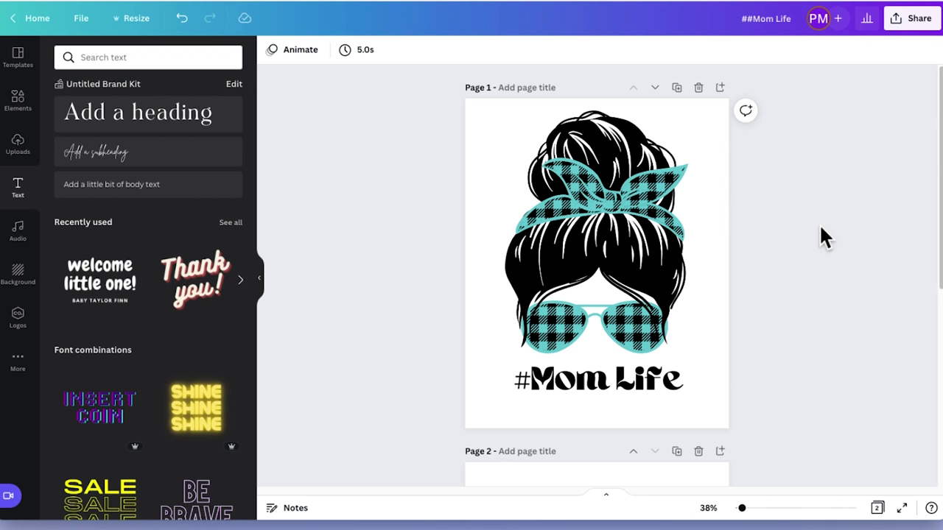
- Rename the design as "Mom Kid Life SVG"
{"action": "left_click", "coordinate": [778, 27]}
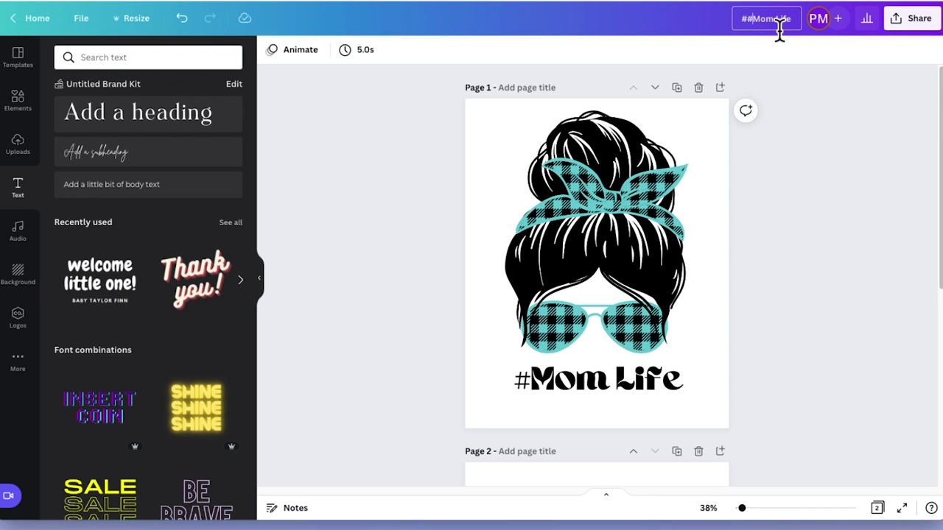
{"action": "key", "text": "BackSpace"}
{"action": "key", "text": "Return"}
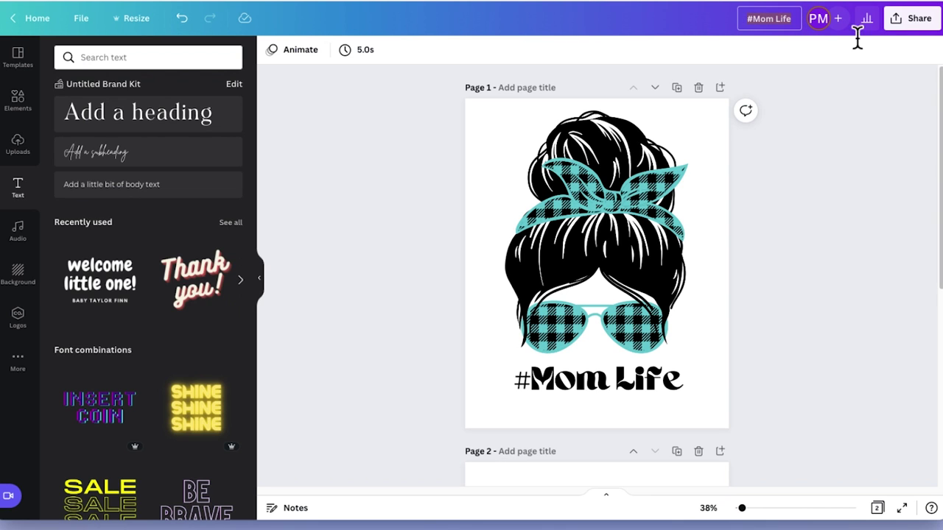
{"action": "left_click", "coordinate": [768, 19]}
{"action": "type", "text": "Mom"}
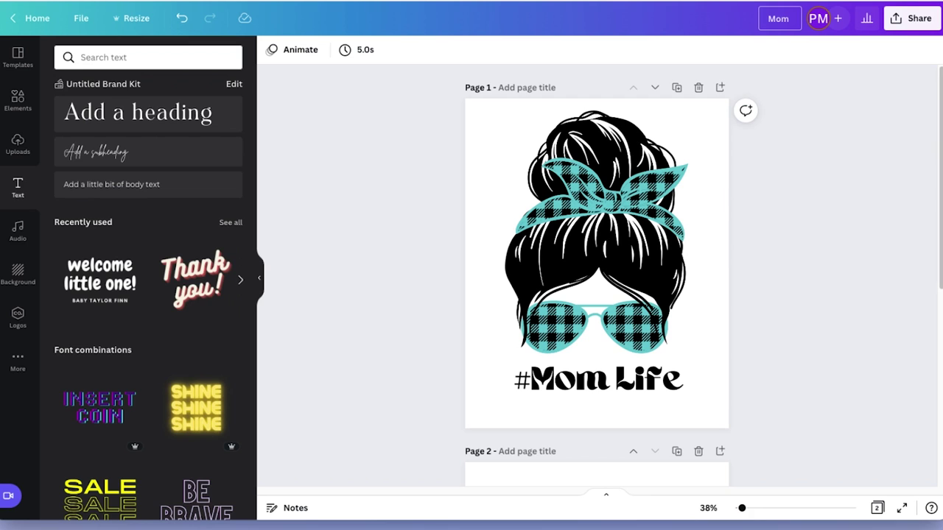
{"action": "type", "text": " Kid Life S"}
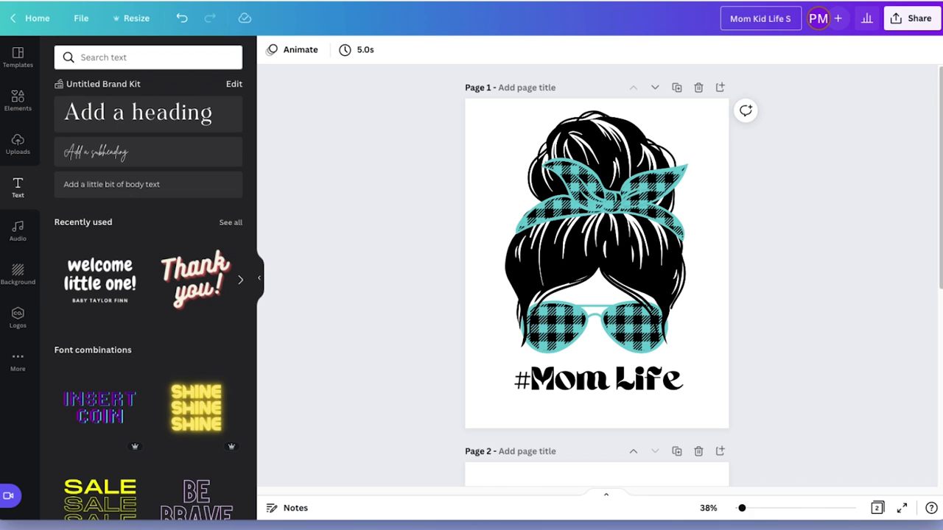
{"action": "type", "text": "VG"}
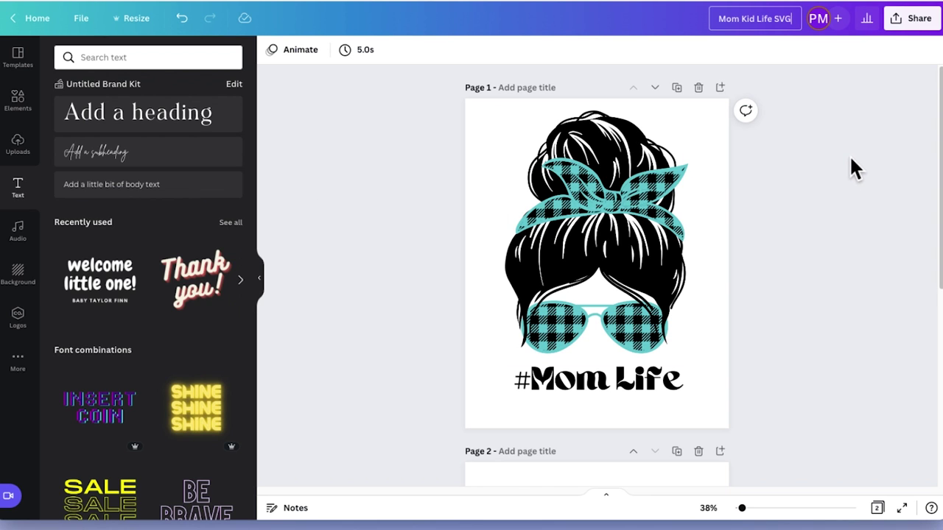
- Open the design's download settings and enable a transparent background for the PNG export
{"action": "left_click", "coordinate": [908, 33]}
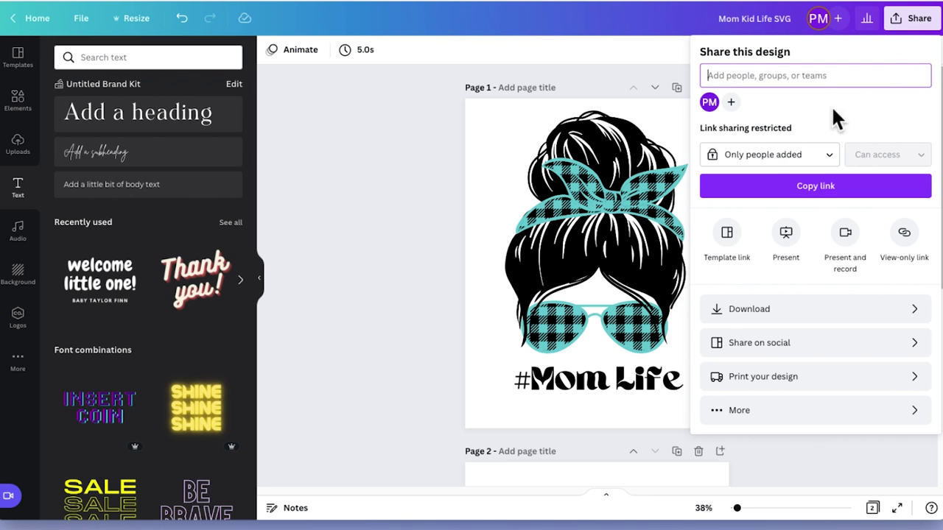
{"action": "left_click", "coordinate": [805, 314]}
{"action": "left_click", "coordinate": [806, 315]}
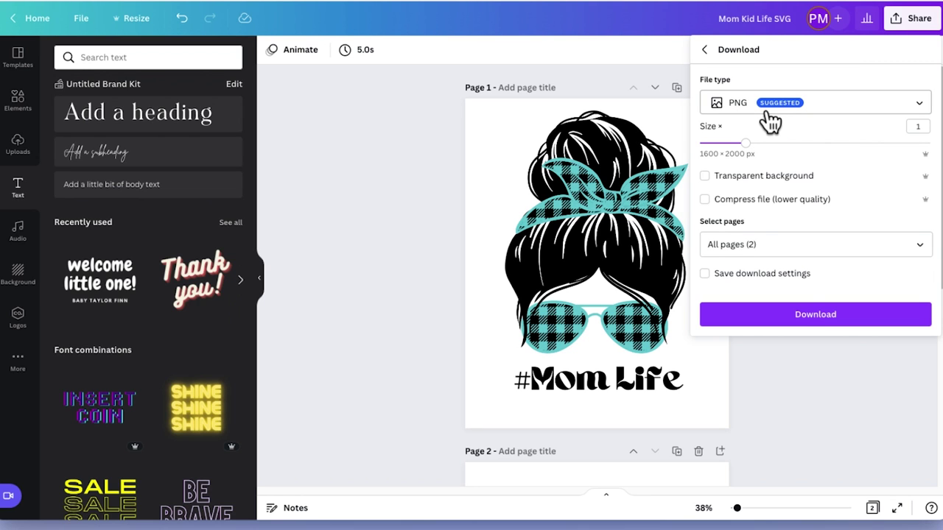
{"action": "left_click", "coordinate": [704, 177]}
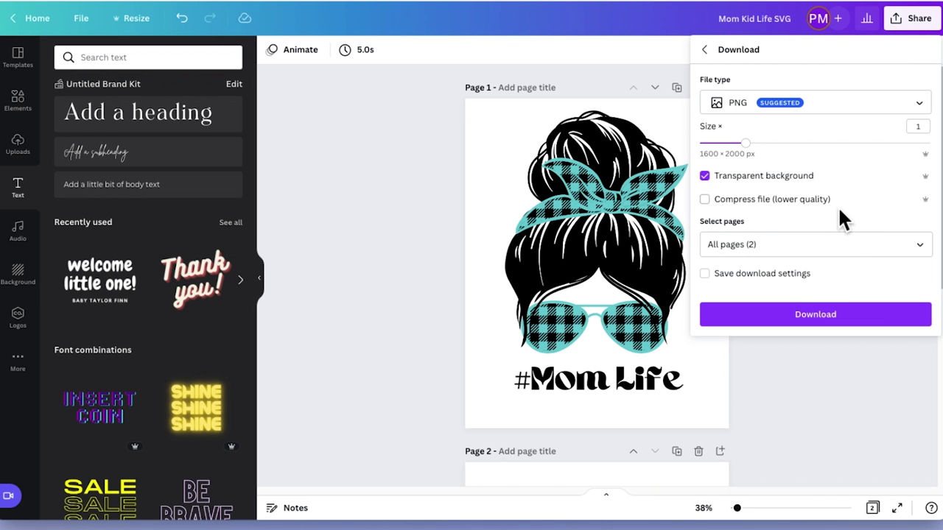
- Limit the export to page 1 only, download it as a transparent PNG, and dismiss the download notice
{"action": "left_click", "coordinate": [922, 248]}
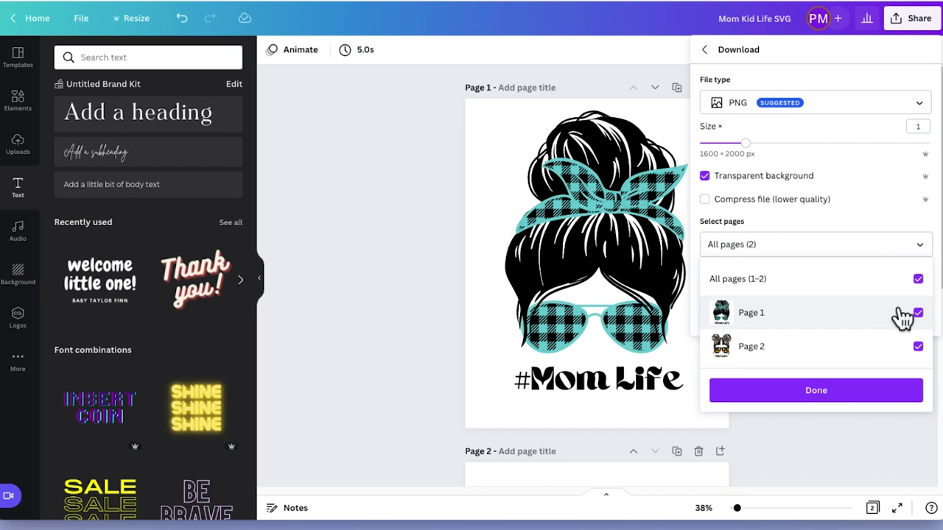
{"action": "left_click", "coordinate": [785, 225]}
{"action": "left_click", "coordinate": [921, 256]}
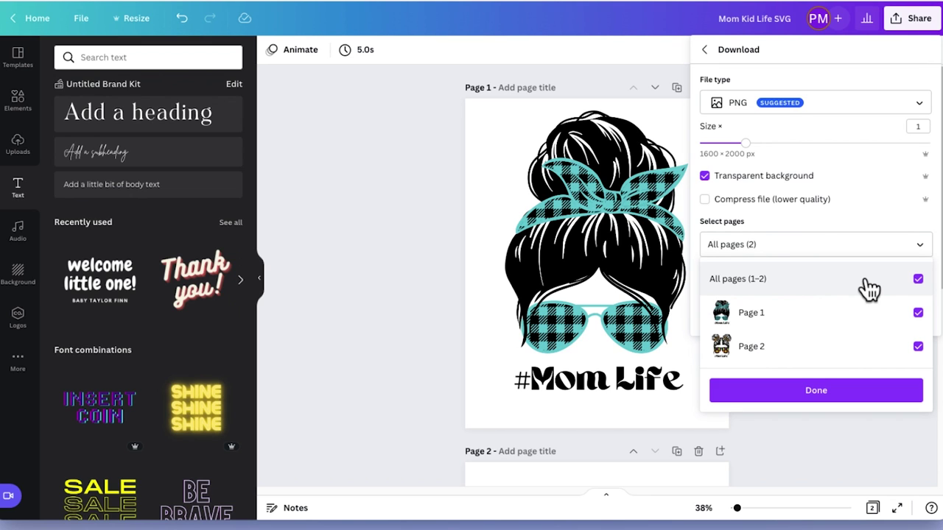
{"action": "left_click", "coordinate": [919, 280]}
{"action": "left_click", "coordinate": [918, 314]}
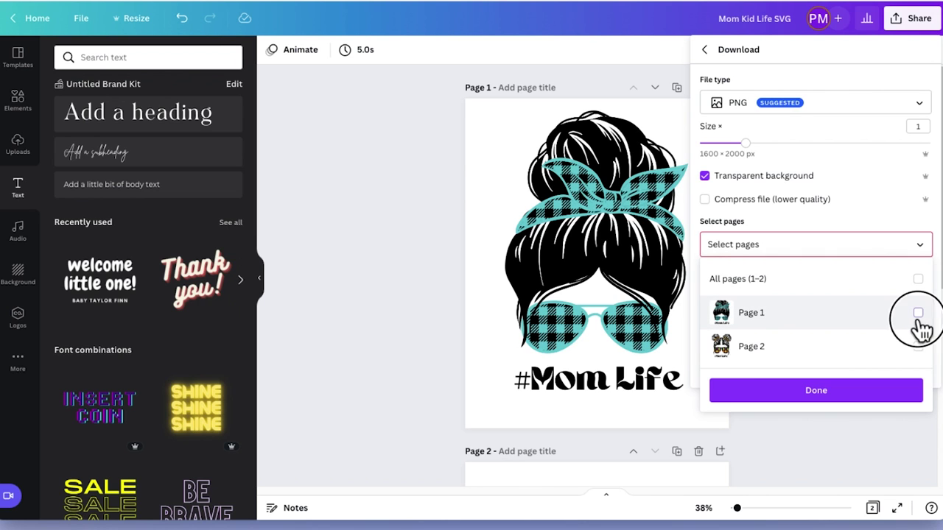
{"action": "left_click", "coordinate": [803, 398]}
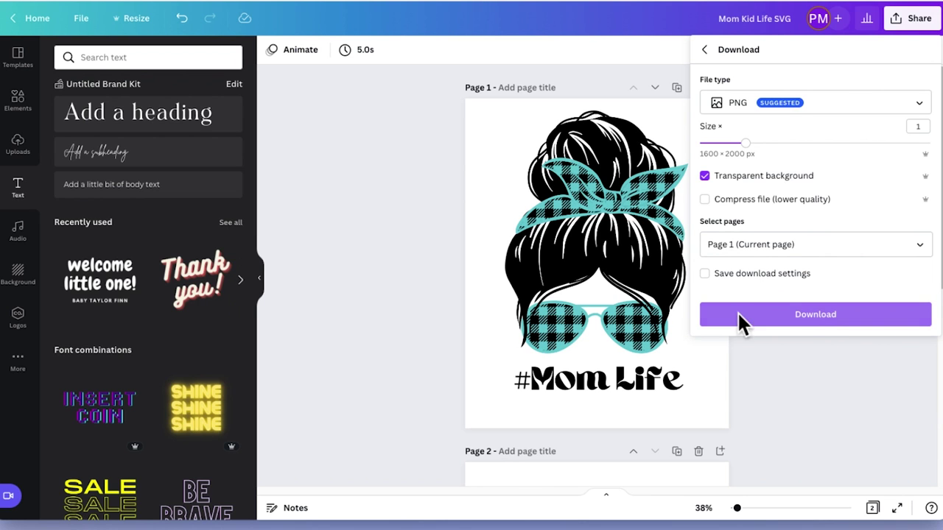
{"action": "left_click", "coordinate": [777, 330]}
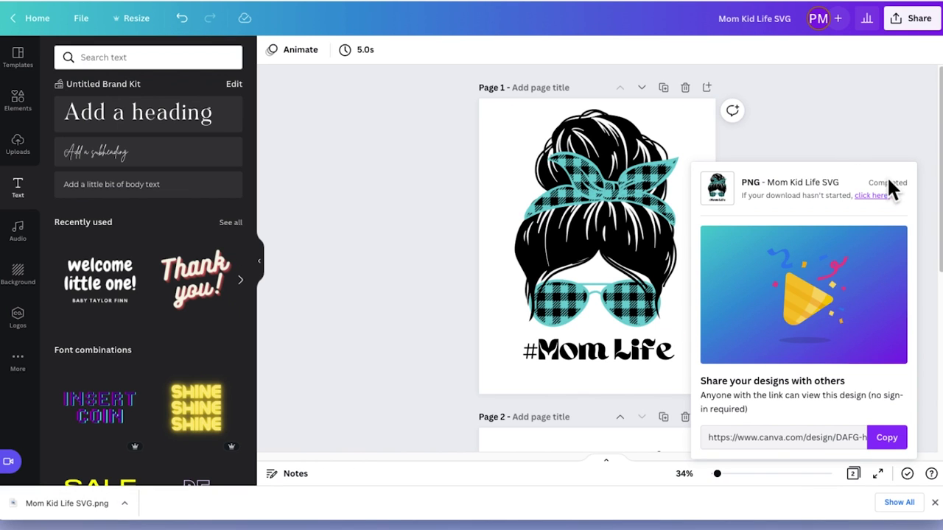
{"action": "left_click", "coordinate": [827, 135]}
- Download only page 2 as a PNG with a transparent background, then dismiss the download notice
{"action": "left_click", "coordinate": [903, 22]}
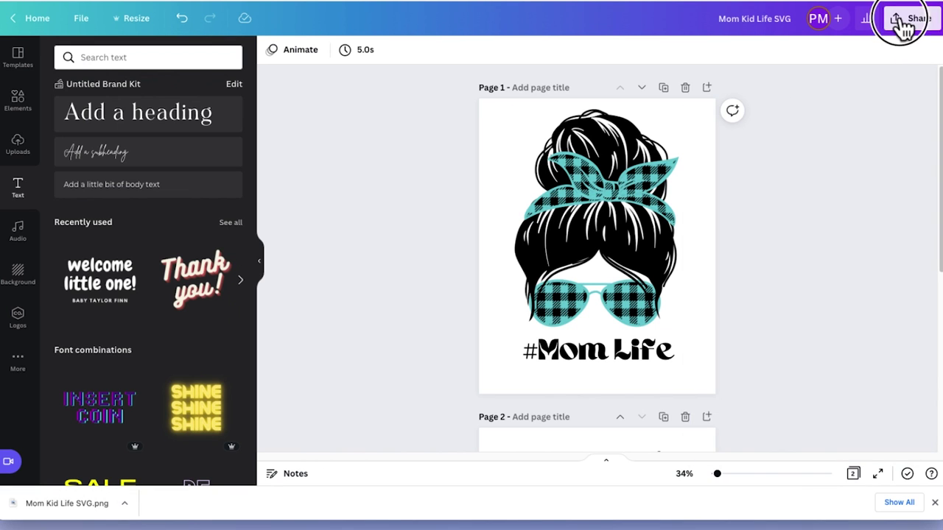
{"action": "left_click", "coordinate": [876, 310]}
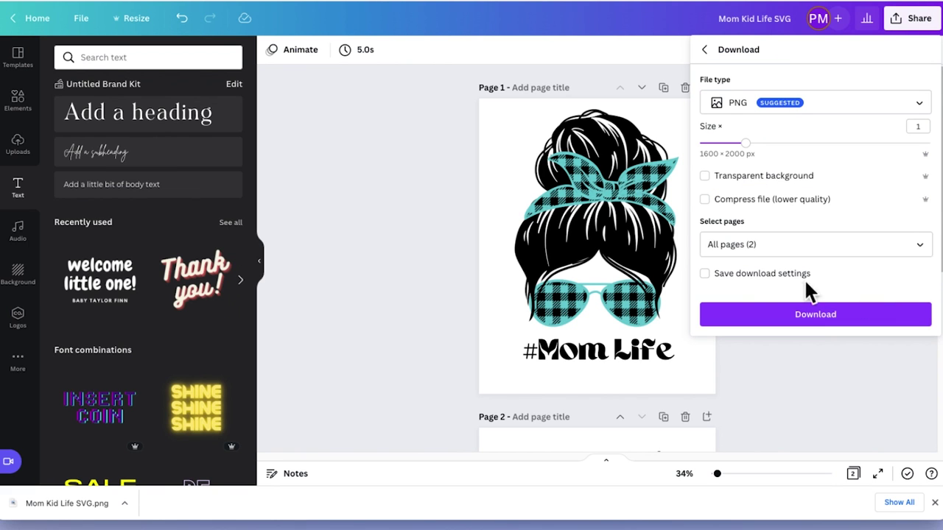
{"action": "left_click", "coordinate": [901, 244]}
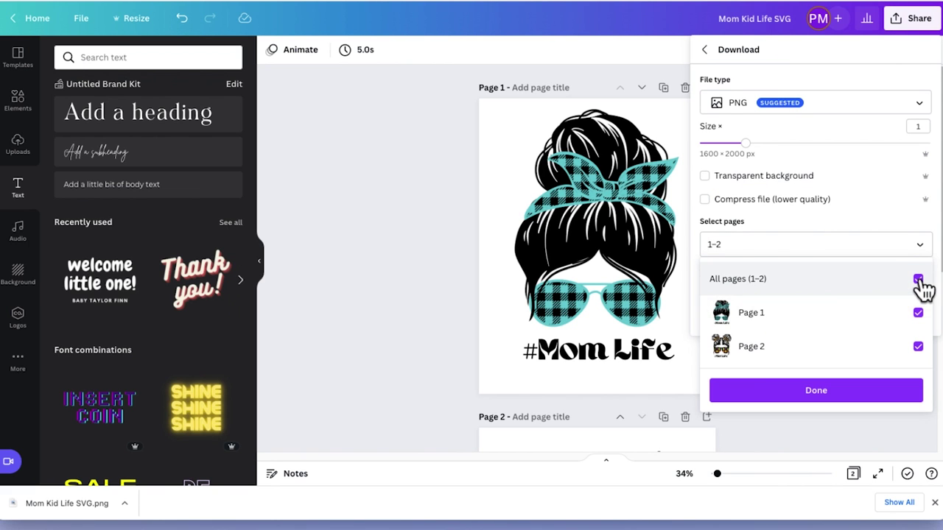
{"action": "left_click", "coordinate": [917, 280]}
{"action": "left_click", "coordinate": [918, 347]}
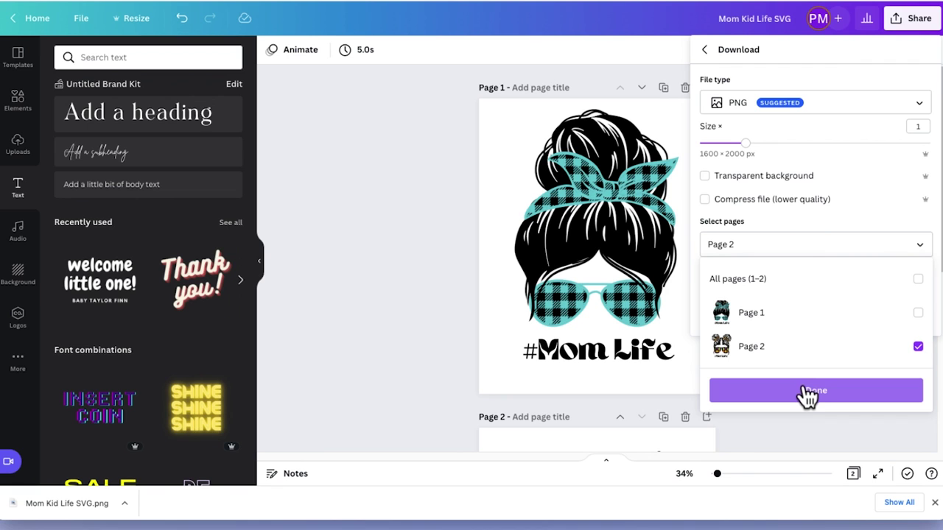
{"action": "left_click", "coordinate": [706, 188]}
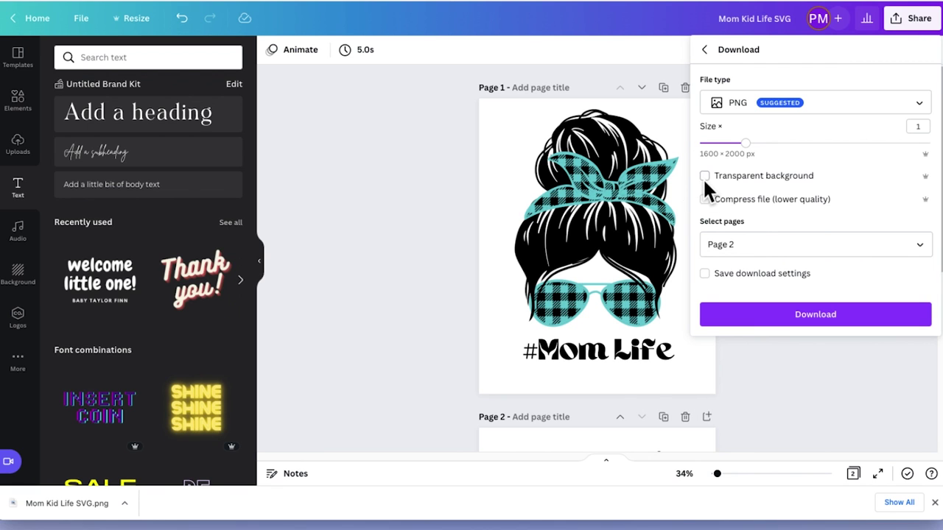
{"action": "left_click", "coordinate": [704, 177]}
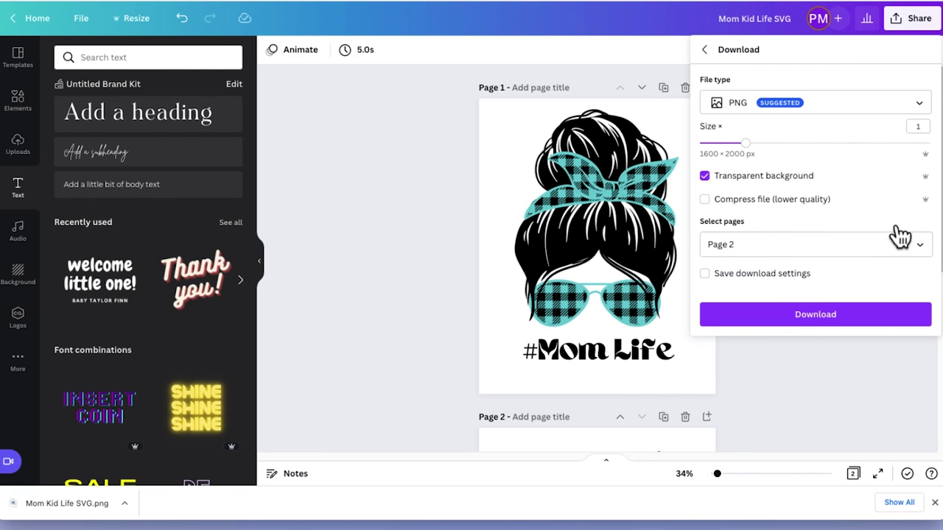
{"action": "left_click", "coordinate": [813, 329]}
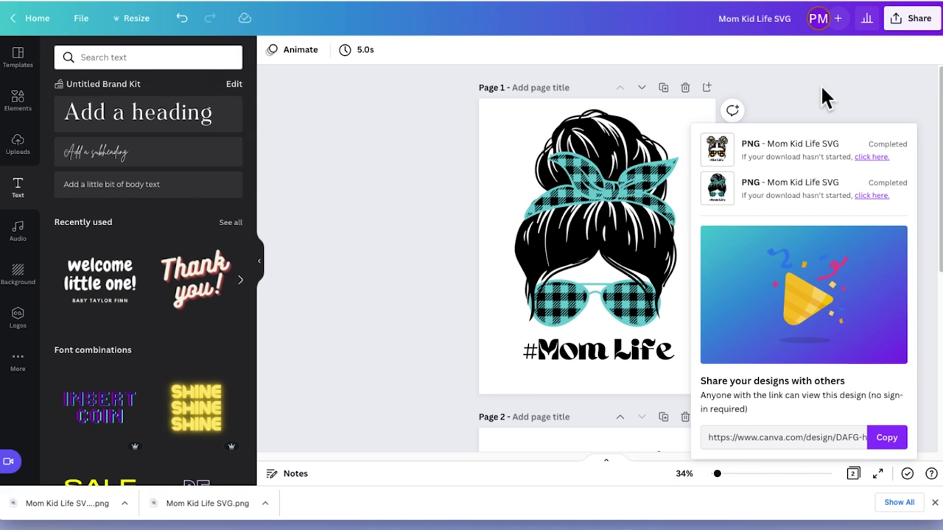
{"action": "left_click", "coordinate": [839, 95]}
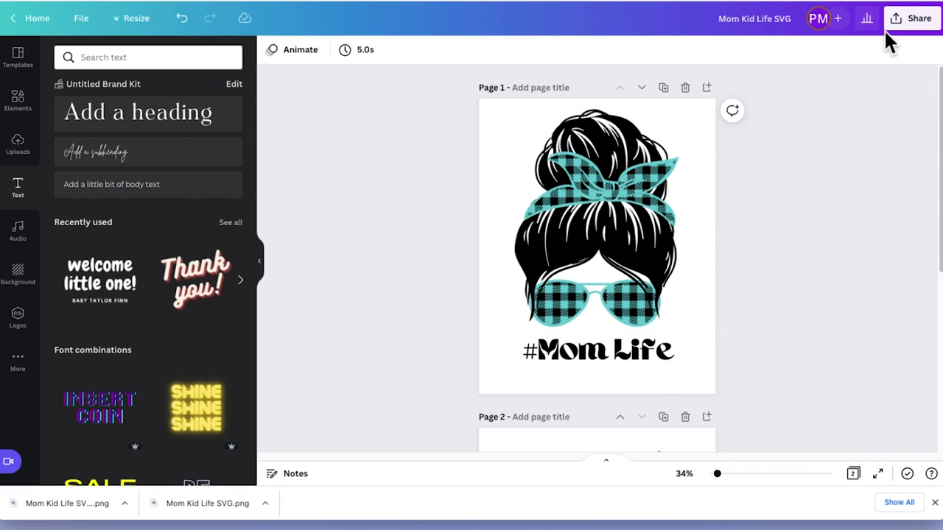
- Open the design's download settings and set the export file type to SVG
{"action": "left_click", "coordinate": [893, 24]}
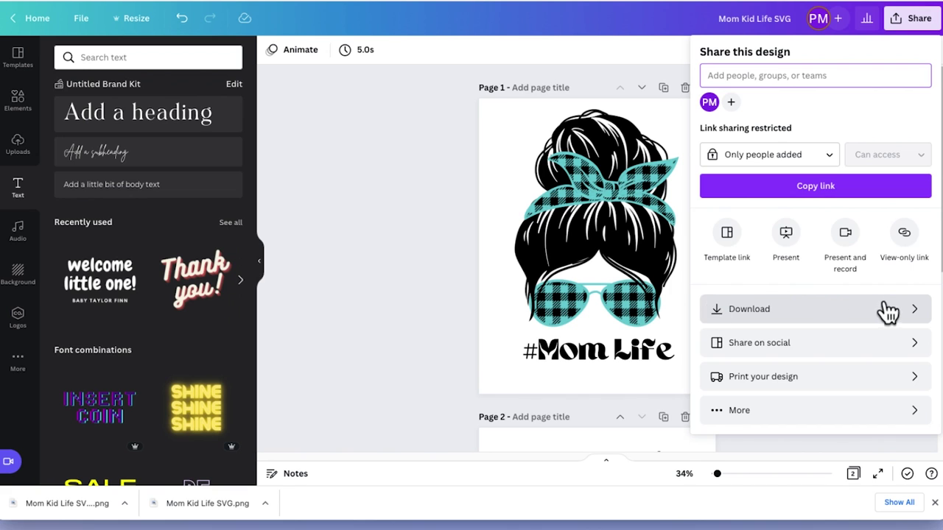
{"action": "left_click", "coordinate": [881, 313]}
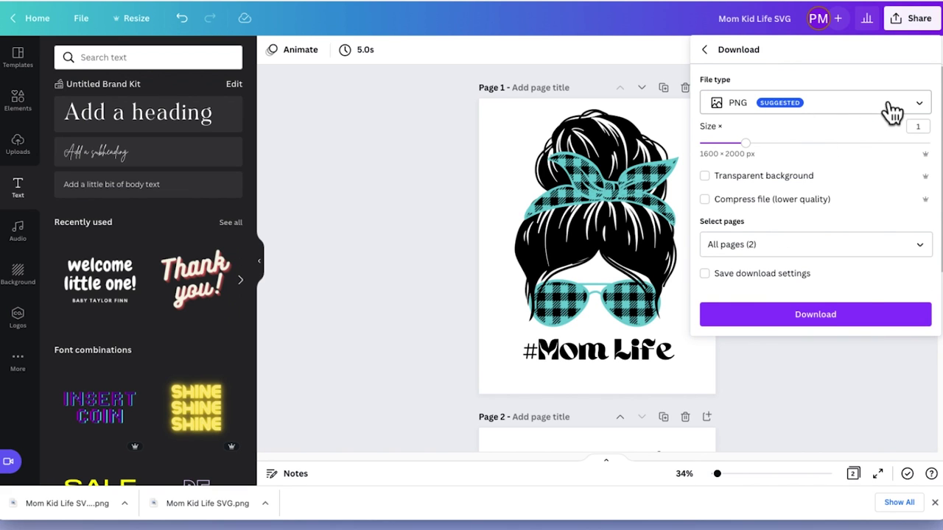
{"action": "left_click", "coordinate": [918, 107]}
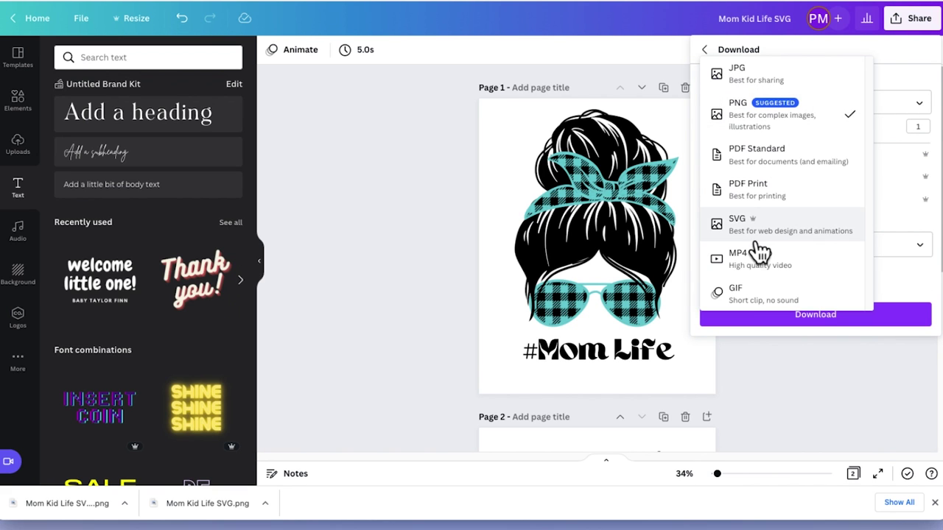
{"action": "left_click", "coordinate": [735, 230]}
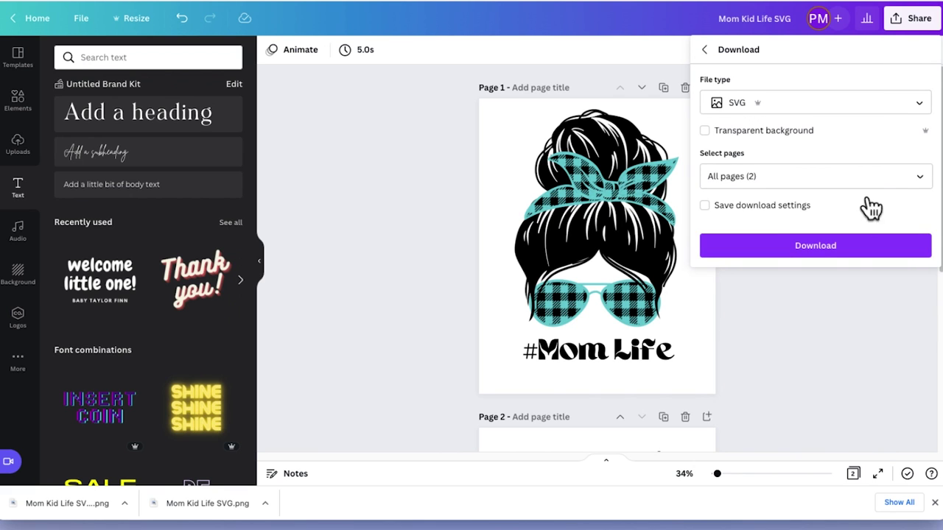
- Limit the SVG export to page 1 only, download it, and dismiss the download notice
{"action": "left_click", "coordinate": [915, 178]}
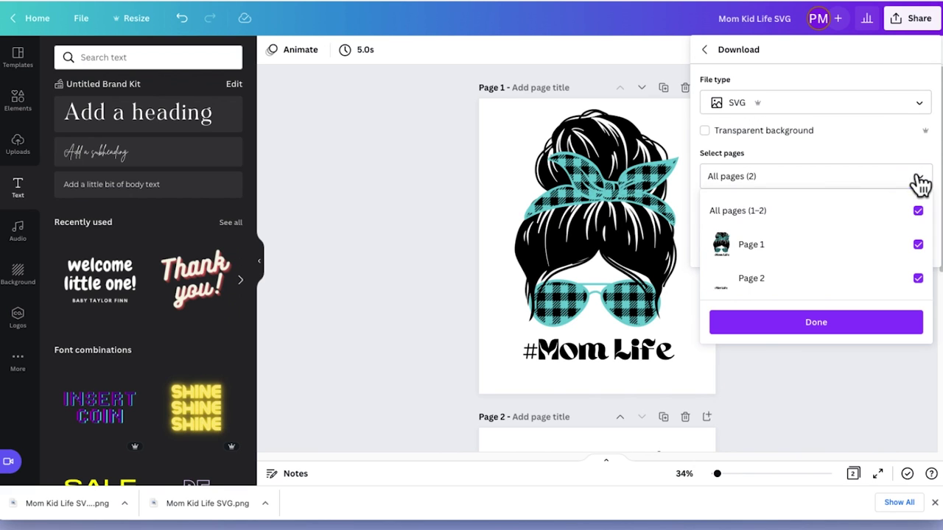
{"action": "left_click", "coordinate": [918, 213]}
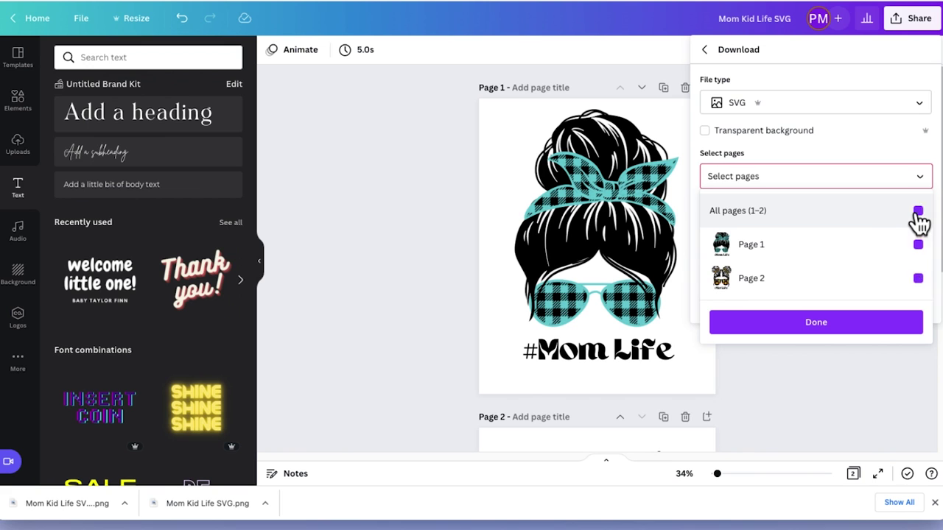
{"action": "left_click", "coordinate": [918, 245]}
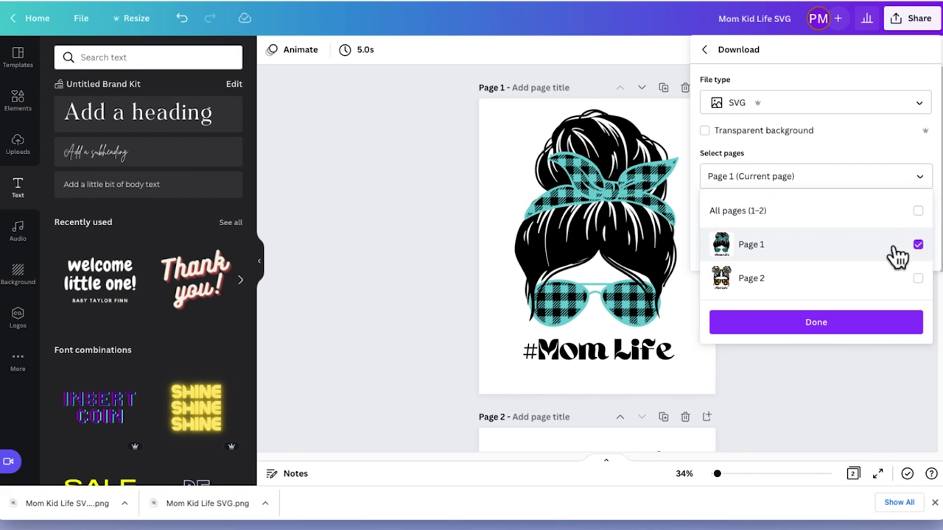
{"action": "left_click", "coordinate": [813, 324]}
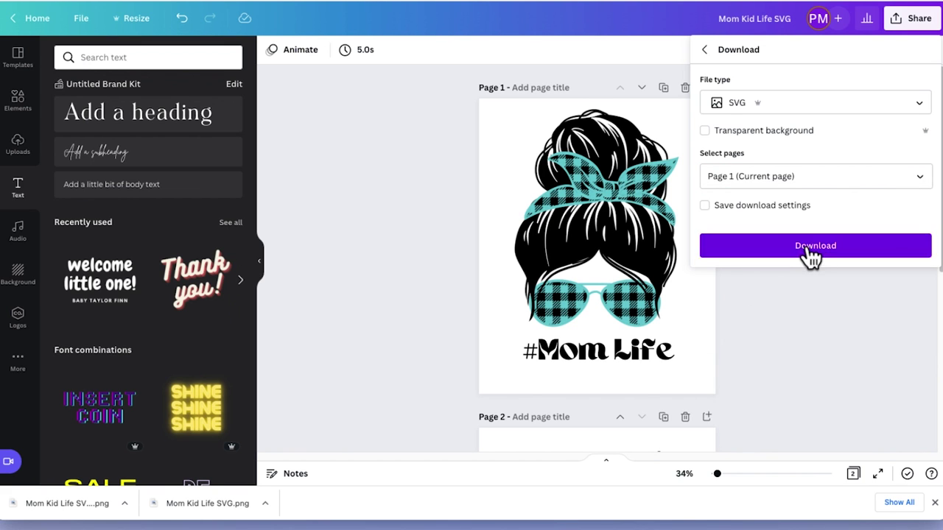
{"action": "left_click", "coordinate": [806, 247]}
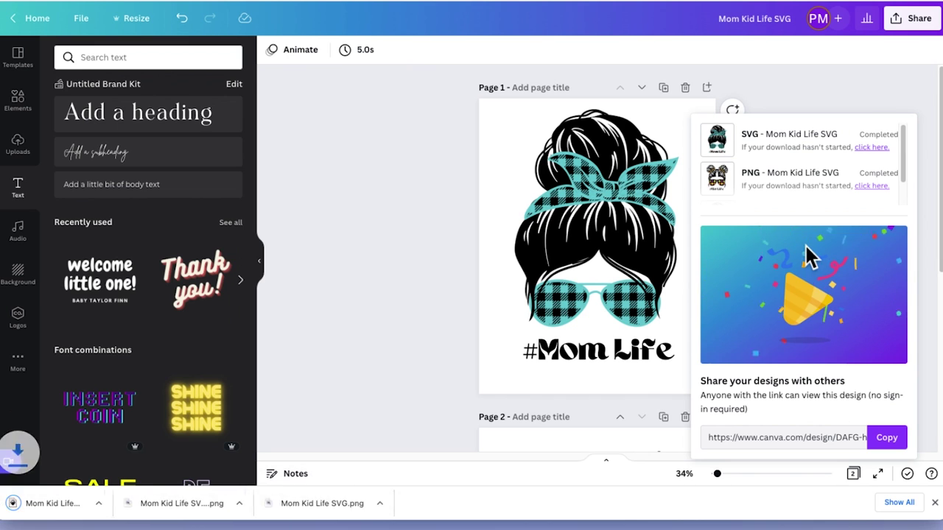
{"action": "left_click", "coordinate": [884, 92]}
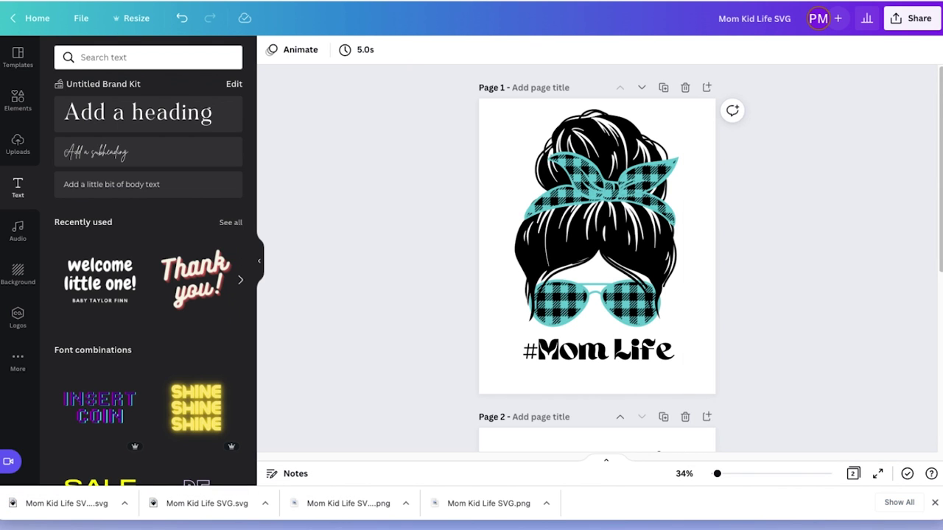
- Download only page 2 of the design as an SVG file
{"action": "left_click", "coordinate": [900, 28]}
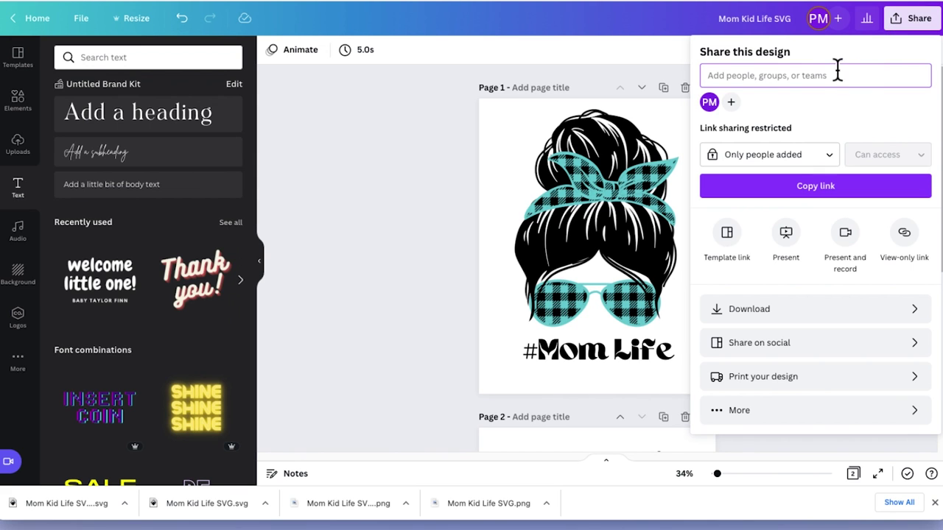
{"action": "left_click", "coordinate": [747, 313]}
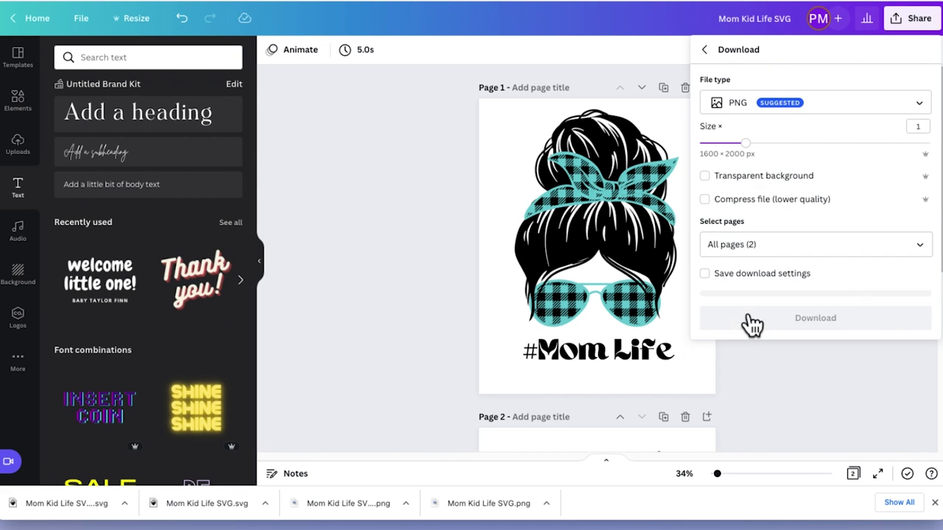
{"action": "left_click", "coordinate": [917, 104]}
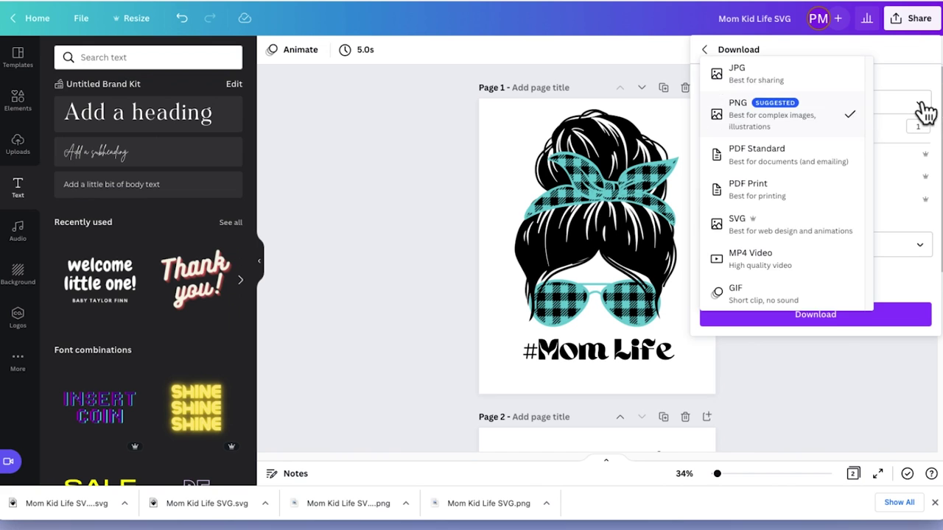
{"action": "left_click", "coordinate": [753, 224]}
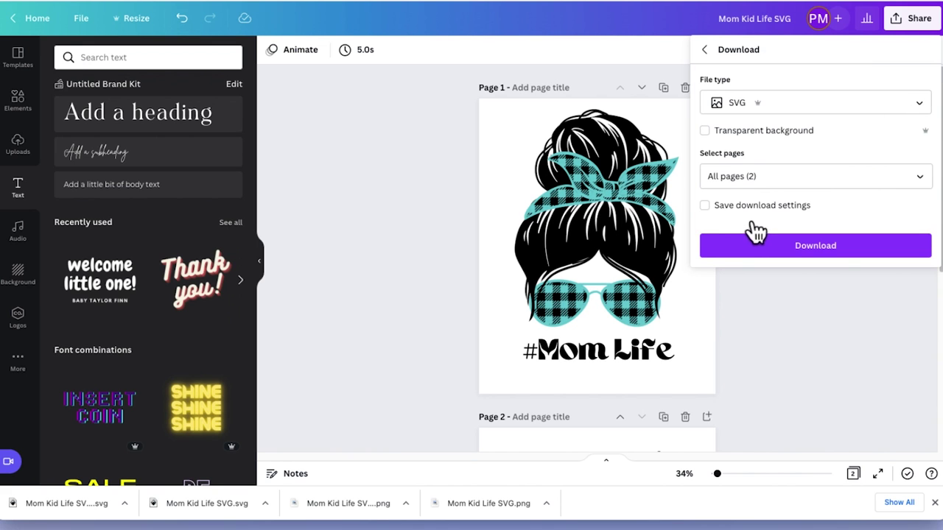
{"action": "left_click", "coordinate": [859, 177]}
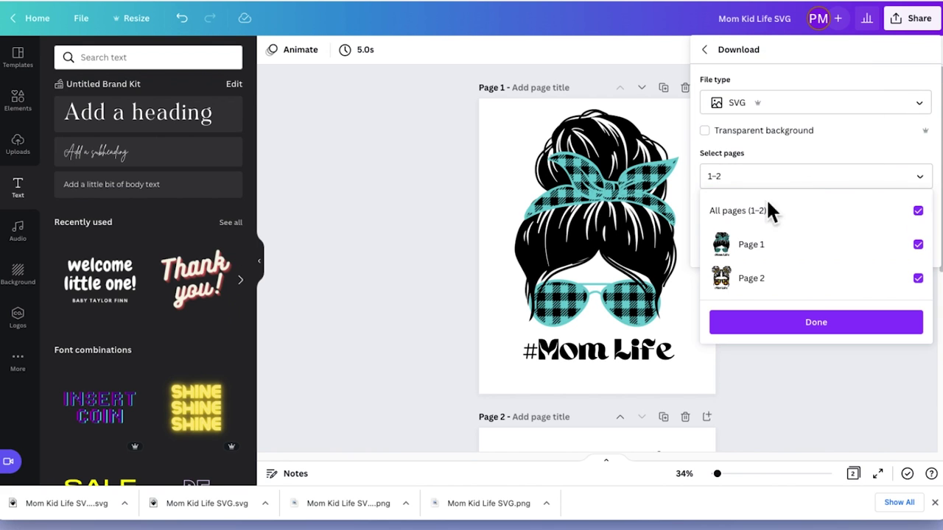
{"action": "left_click", "coordinate": [918, 213]}
{"action": "left_click", "coordinate": [917, 280]}
{"action": "left_click", "coordinate": [775, 328]}
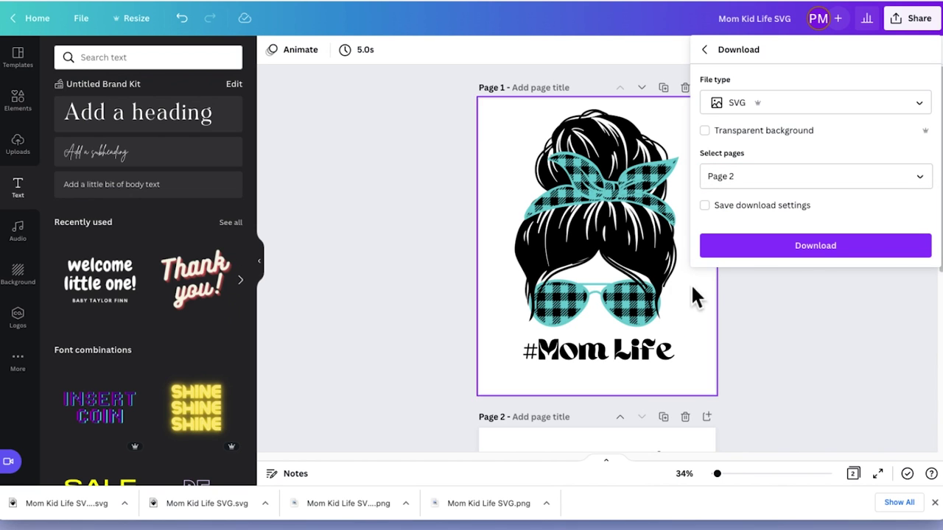
{"action": "left_click", "coordinate": [786, 252]}
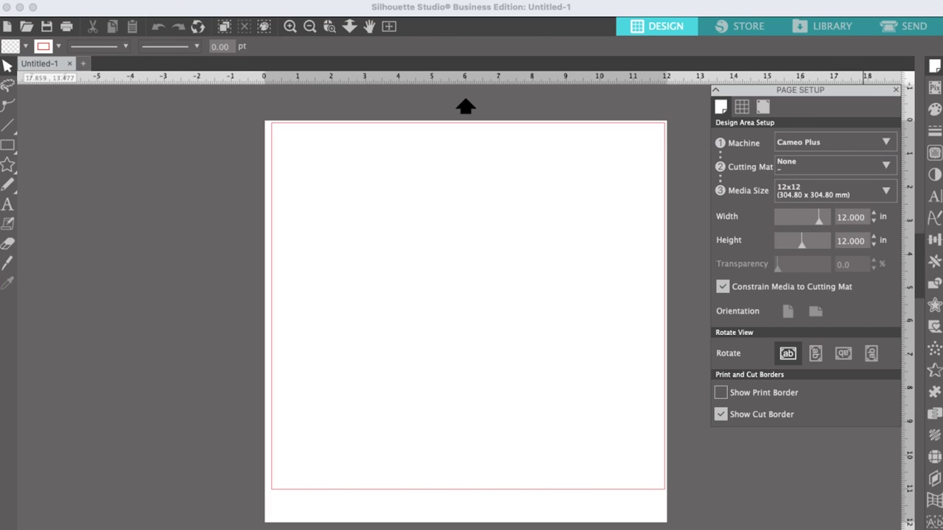
- Switch to Silhouette Studio and open "Mom Kid Life SVG.svg" from the Downloads folder
{"action": "left_click", "coordinate": [137, 16]}
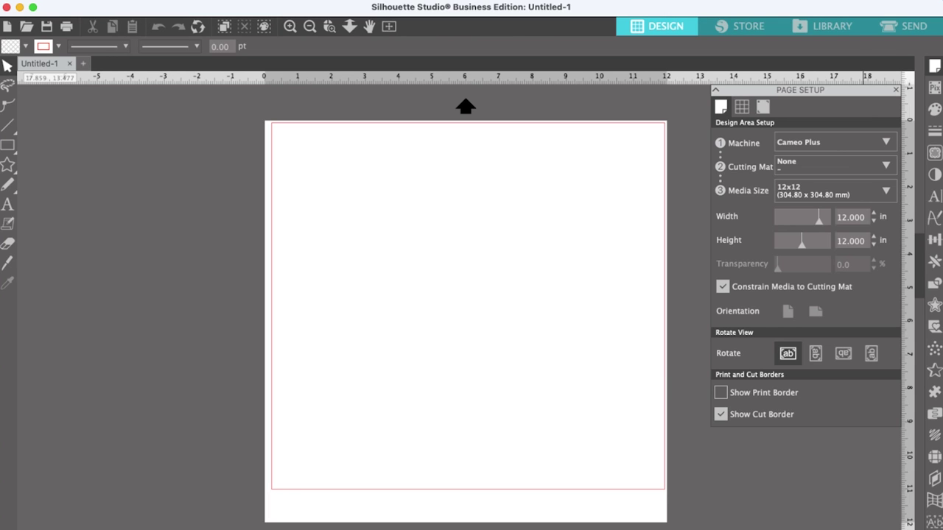
{"action": "left_click", "coordinate": [11, 5]}
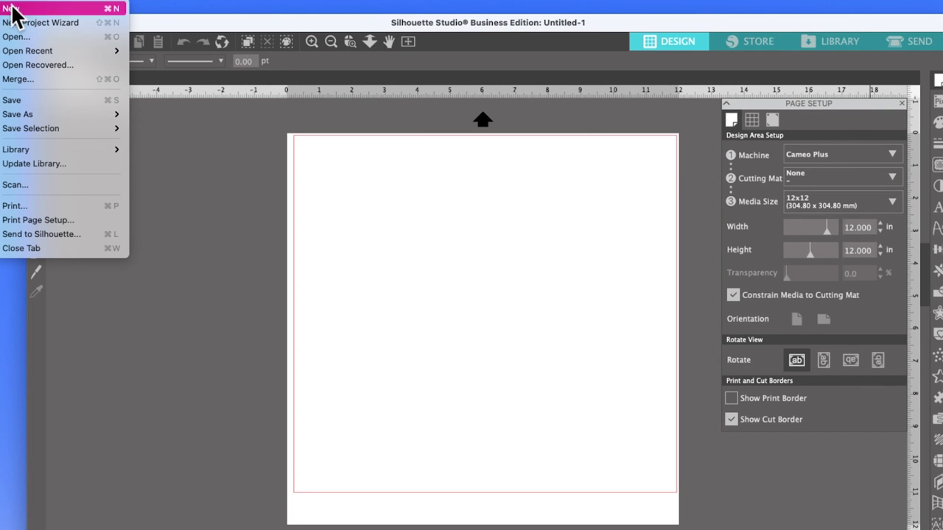
{"action": "left_click", "coordinate": [16, 37]}
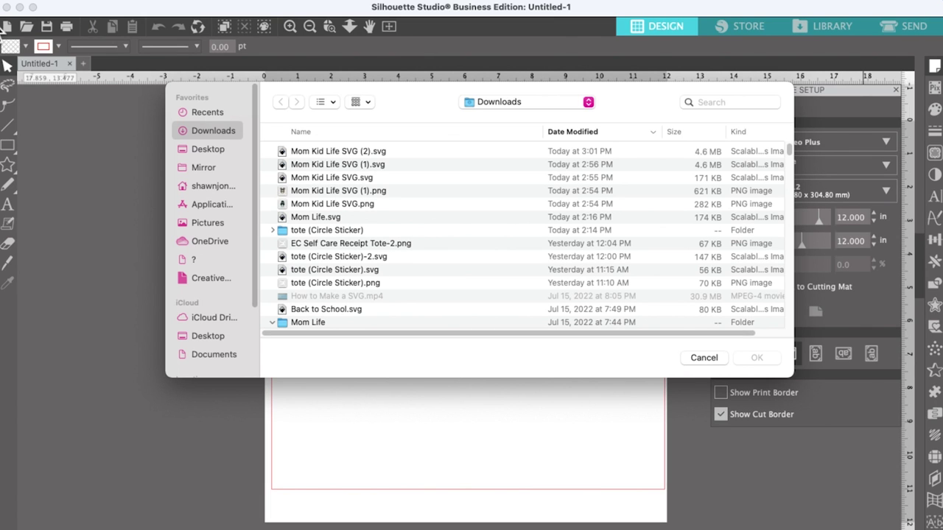
{"action": "left_click", "coordinate": [304, 177]}
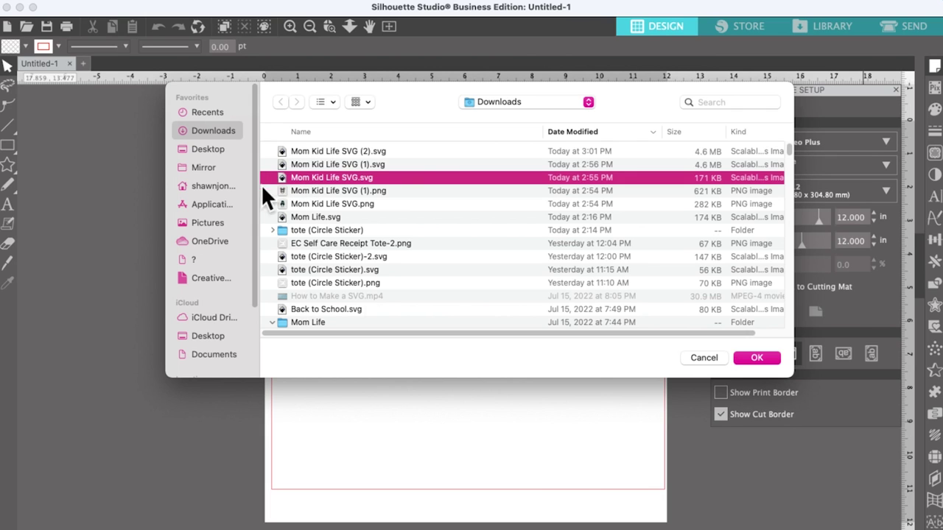
{"action": "left_click", "coordinate": [756, 359]}
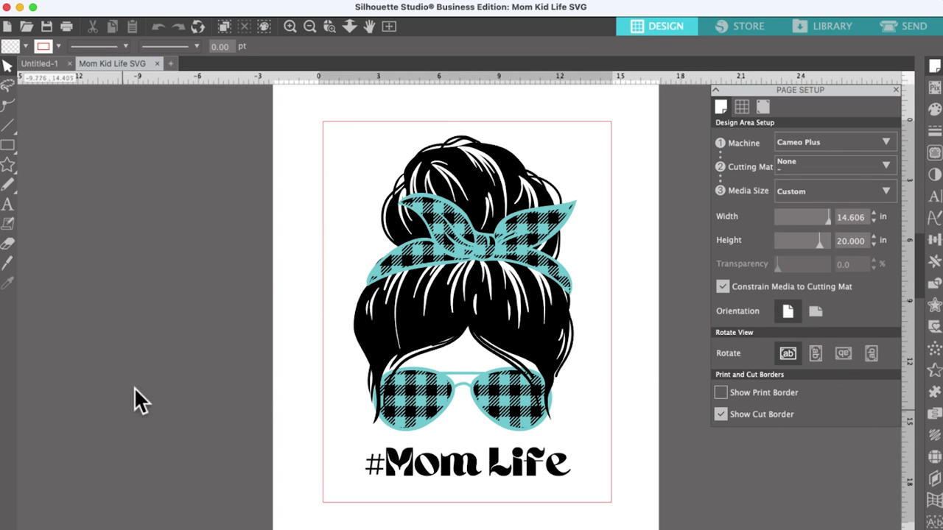
- Pull each white background rectangle out from behind the messy bun artwork and delete it, four times in all
{"action": "scroll", "coordinate": [163, 335], "scroll_direction": "up", "scroll_amount": 2}
{"action": "scroll", "coordinate": [166, 374], "scroll_direction": "up", "scroll_amount": 1}
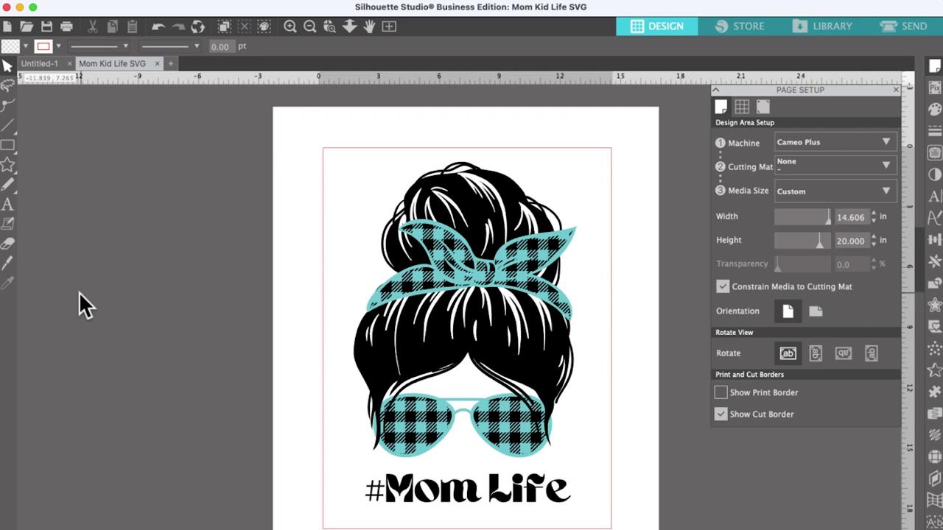
{"action": "left_click", "coordinate": [293, 250]}
{"action": "left_click_drag", "start_coordinate": [292, 250], "coordinate": [46, 263]}
{"action": "key", "text": "Delete"}
{"action": "left_click_drag", "start_coordinate": [303, 226], "coordinate": [68, 277]}
{"action": "key", "text": "Delete"}
{"action": "left_click", "coordinate": [309, 249]}
{"action": "left_click_drag", "start_coordinate": [310, 247], "coordinate": [78, 288]}
{"action": "key", "text": "Delete"}
{"action": "left_click", "coordinate": [330, 267]}
{"action": "left_click_drag", "start_coordinate": [302, 267], "coordinate": [39, 302]}
{"action": "key", "text": "Delete"}
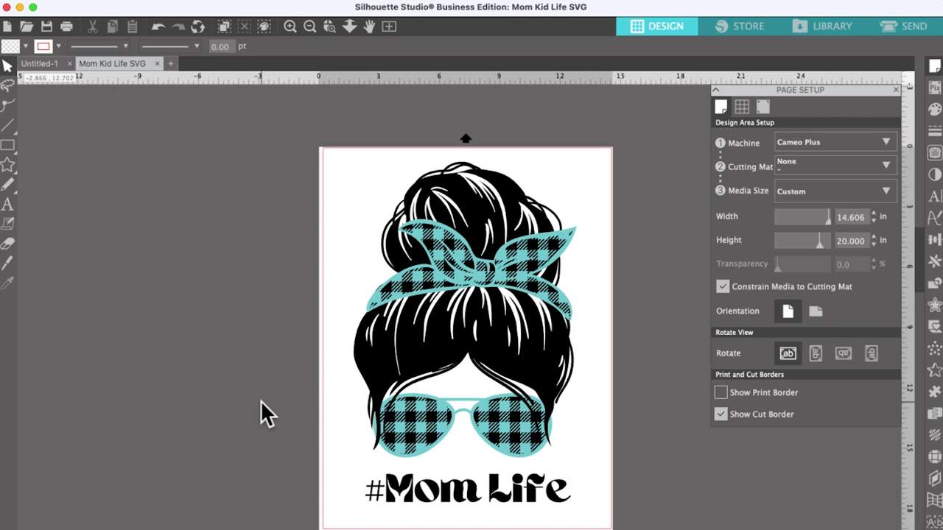
- Move the black messy bun hair off the page into the empty area beside it
{"action": "left_click", "coordinate": [462, 201]}
{"action": "left_click_drag", "start_coordinate": [430, 209], "coordinate": [180, 223]}
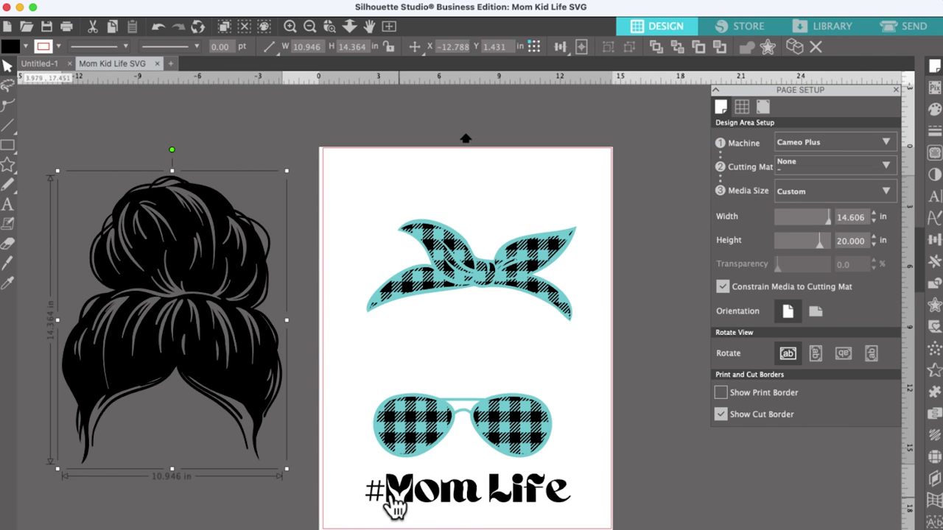
- Try moving the letter "o" of "Mom" below the word, and undo the move
{"action": "left_click", "coordinate": [396, 506]}
{"action": "left_click", "coordinate": [427, 505]}
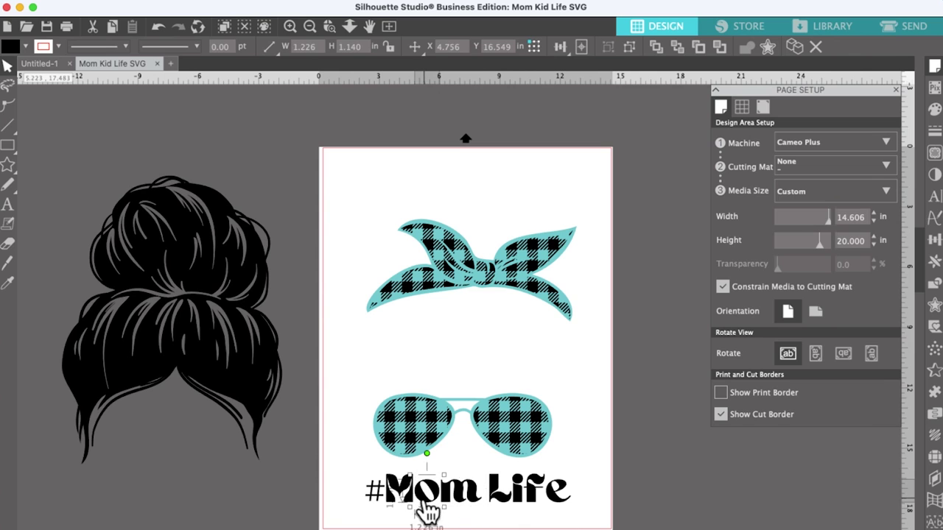
{"action": "left_click_drag", "start_coordinate": [428, 482], "coordinate": [423, 510]}
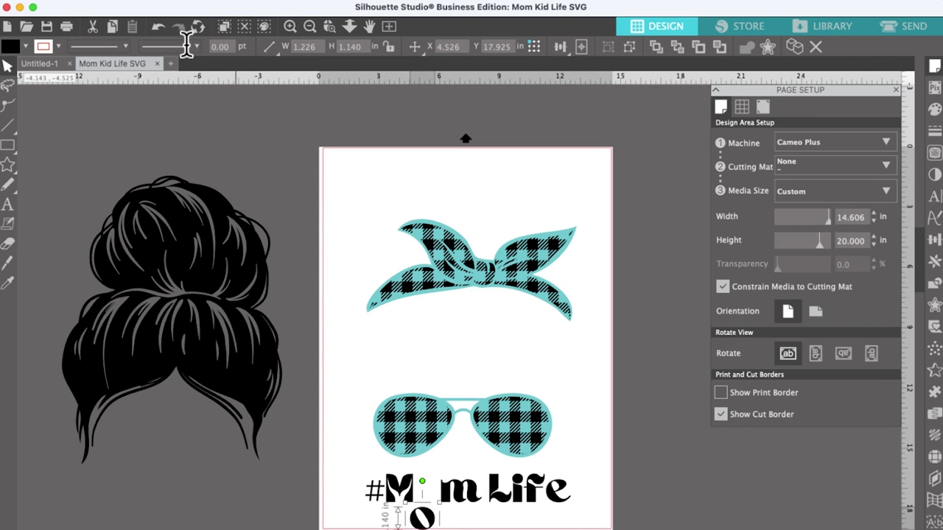
{"action": "left_click", "coordinate": [517, 501]}
{"action": "left_click", "coordinate": [610, 500]}
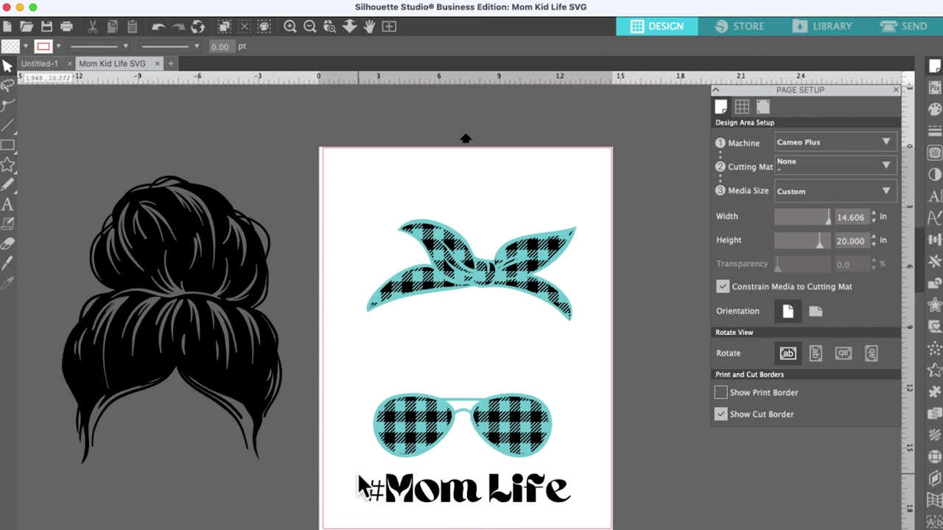
- Group all characters of the "#Mom Life" text into one object and deselect it
{"action": "left_click_drag", "start_coordinate": [358, 471], "coordinate": [601, 518]}
{"action": "left_click", "coordinate": [630, 48]}
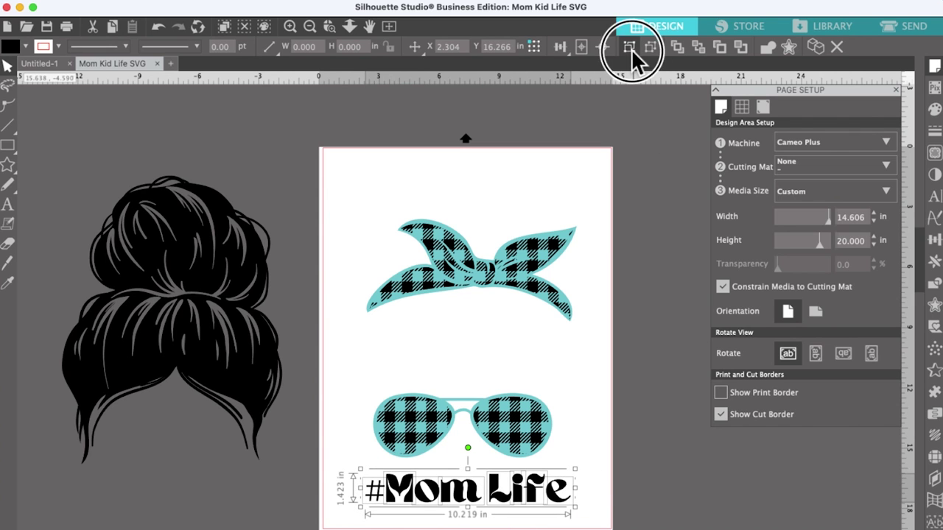
{"action": "left_click", "coordinate": [655, 416]}
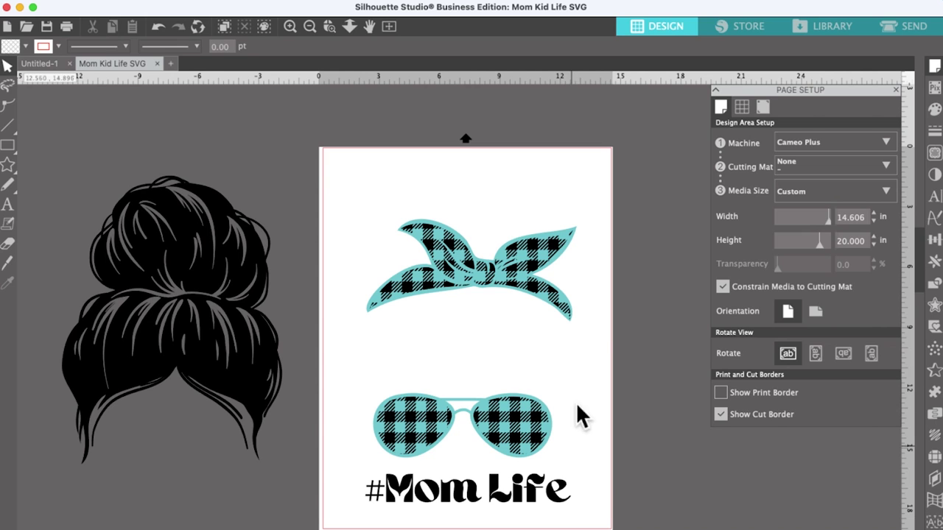
- Move the teal sunglasses frame up off the plaid lenses to just below the headband
{"action": "left_click", "coordinate": [459, 409]}
{"action": "left_click_drag", "start_coordinate": [460, 409], "coordinate": [458, 329]}
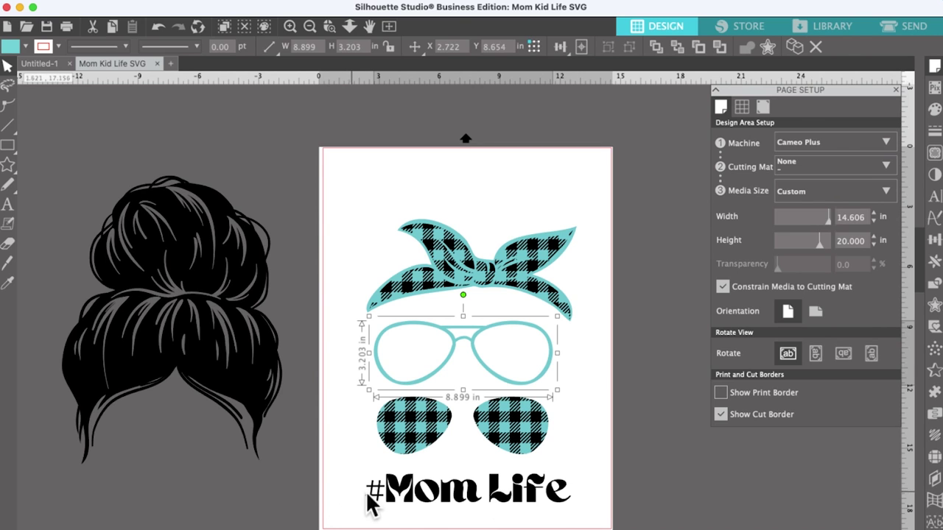
- Move the left lens's teal backing off its black plaid pattern toward the page's left edge, to about X -1.256, Y 11.140 in
{"action": "left_click", "coordinate": [391, 433]}
{"action": "mouse_move", "coordinate": [406, 441]}
{"action": "left_mouse_down"}
{"action": "mouse_move", "coordinate": [434, 416]}
{"action": "mouse_move", "coordinate": [436, 438]}
{"action": "left_mouse_up"}
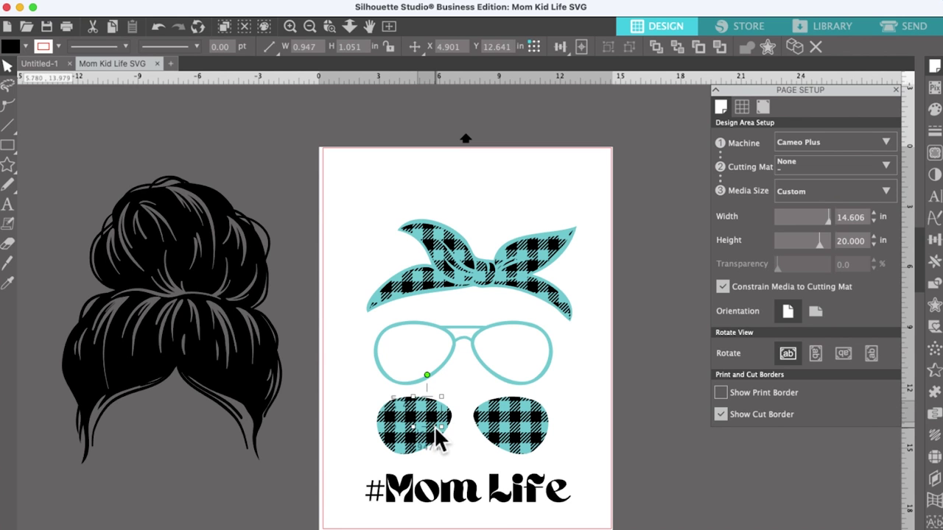
{"action": "left_click", "coordinate": [291, 26]}
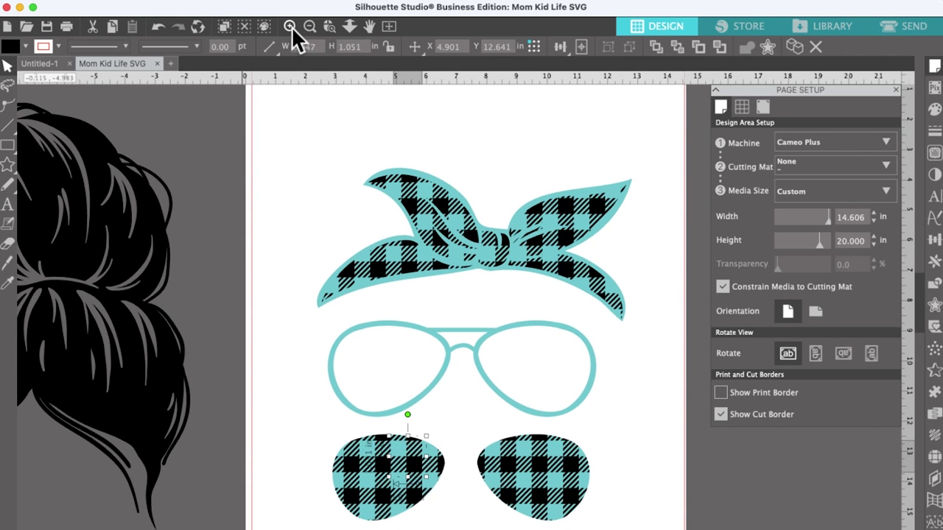
{"action": "left_click", "coordinate": [287, 27]}
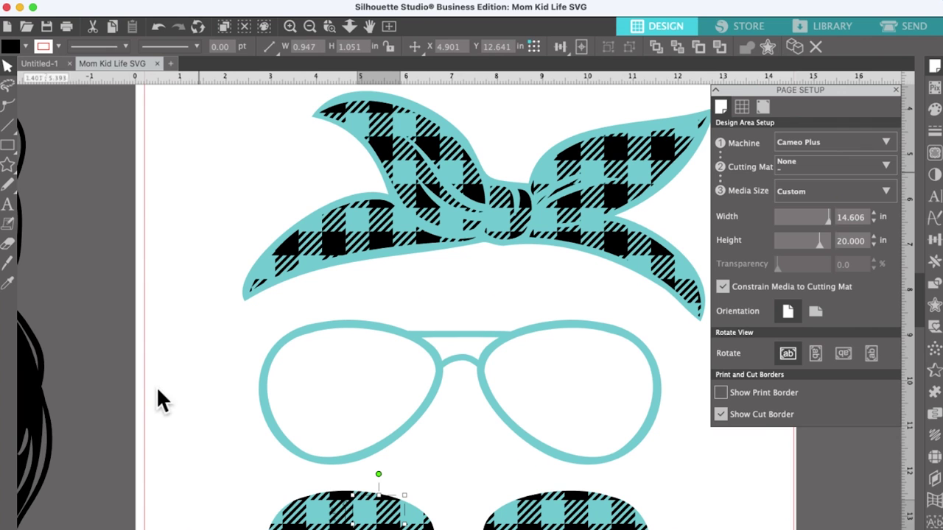
{"action": "scroll", "coordinate": [167, 366], "scroll_direction": "down", "scroll_amount": 4}
{"action": "scroll", "coordinate": [167, 366], "scroll_direction": "down", "scroll_amount": 6}
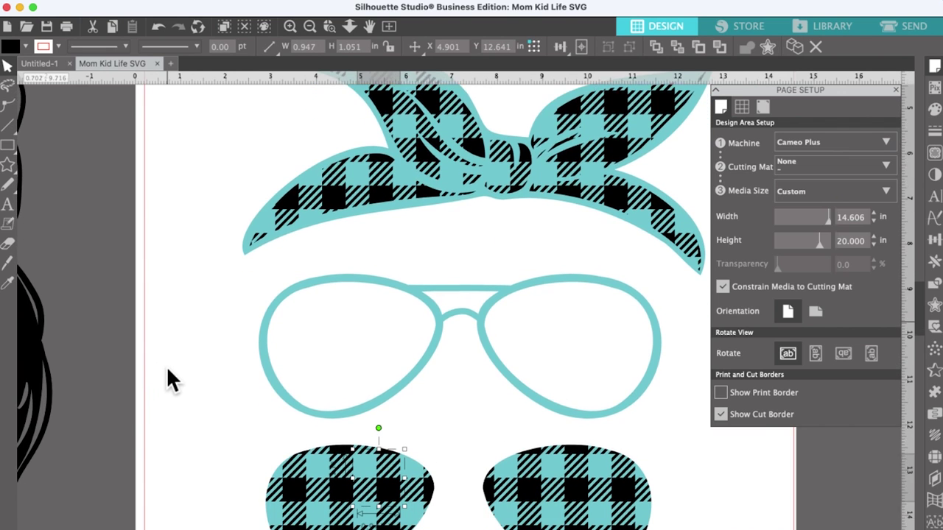
{"action": "scroll", "coordinate": [166, 366], "scroll_direction": "down", "scroll_amount": 2}
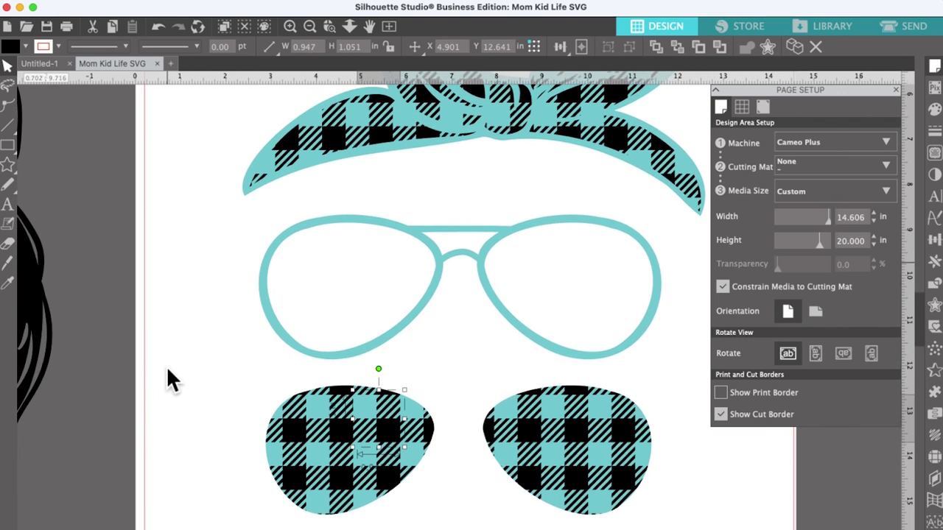
{"action": "left_click", "coordinate": [186, 419]}
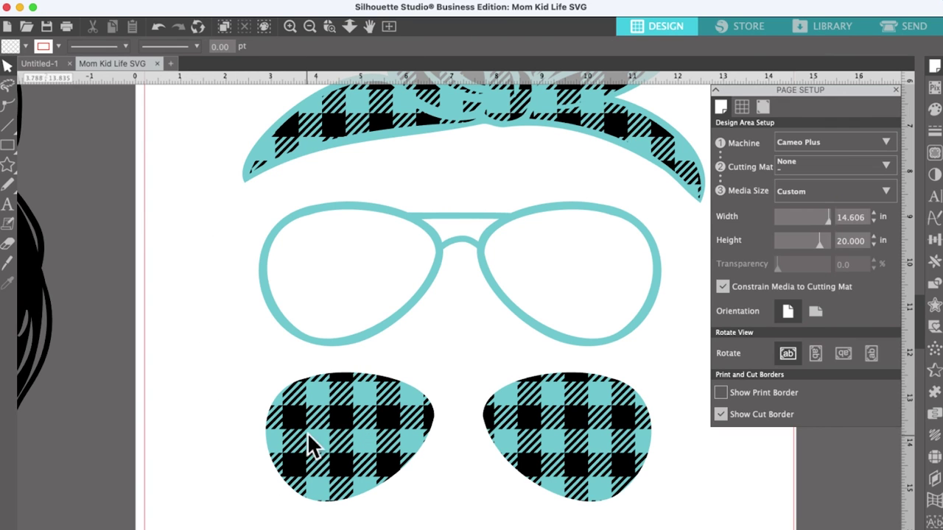
{"action": "left_click", "coordinate": [324, 404]}
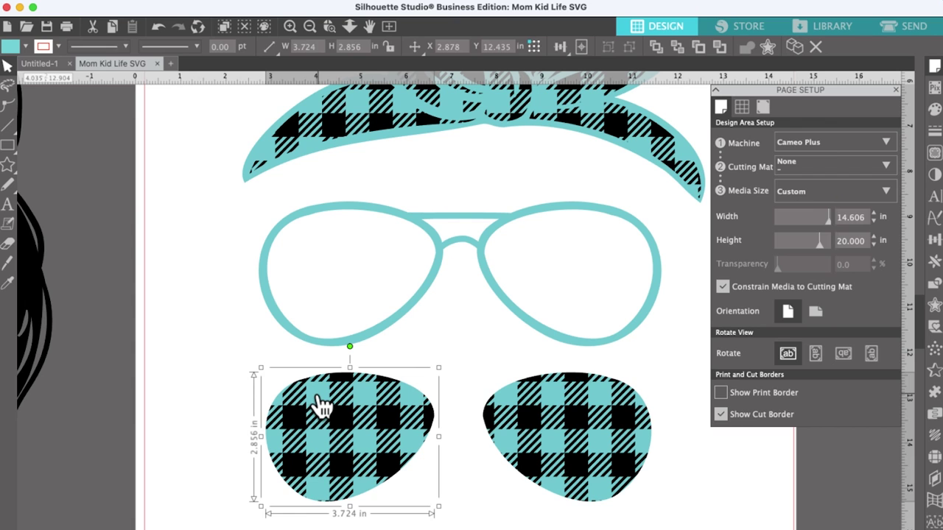
{"action": "left_click_drag", "start_coordinate": [315, 405], "coordinate": [114, 332]}
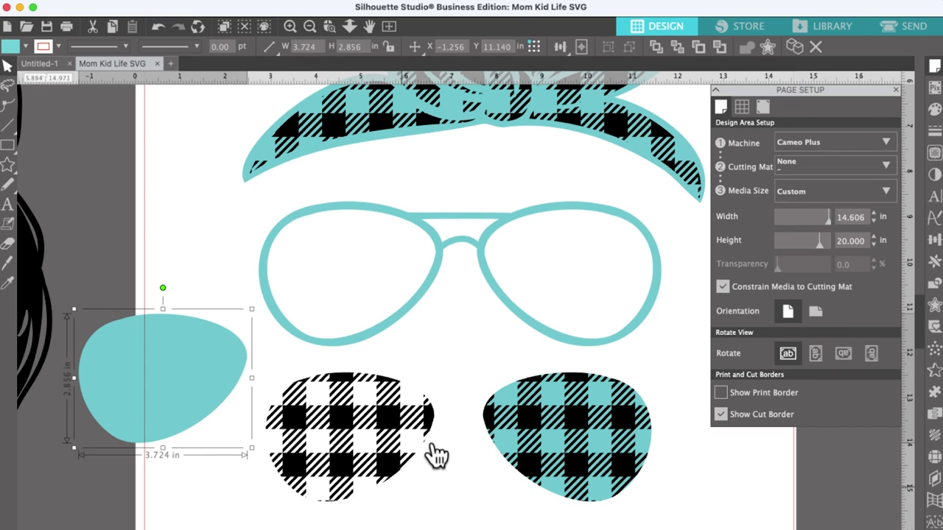
- Select individual pieces of the left lens's black plaid pattern to check how it is divided, and deselect them
{"action": "left_click", "coordinate": [294, 408]}
{"action": "left_click", "coordinate": [328, 402]}
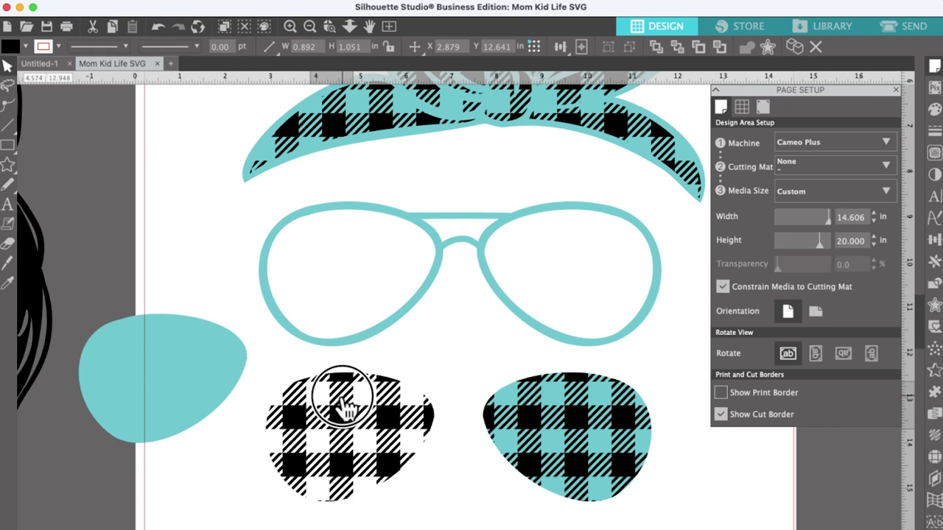
{"action": "left_click_drag", "start_coordinate": [341, 402], "coordinate": [398, 431]}
{"action": "left_click", "coordinate": [462, 375]}
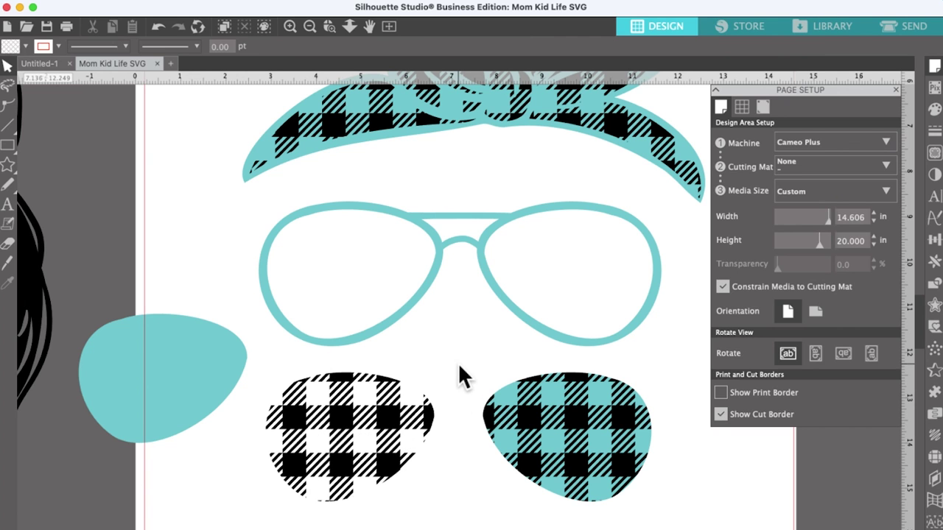
- Examine the cut lines of the left lens's plaid pattern and its teal backing in the Send view, and return to the design view
{"action": "left_click", "coordinate": [895, 28]}
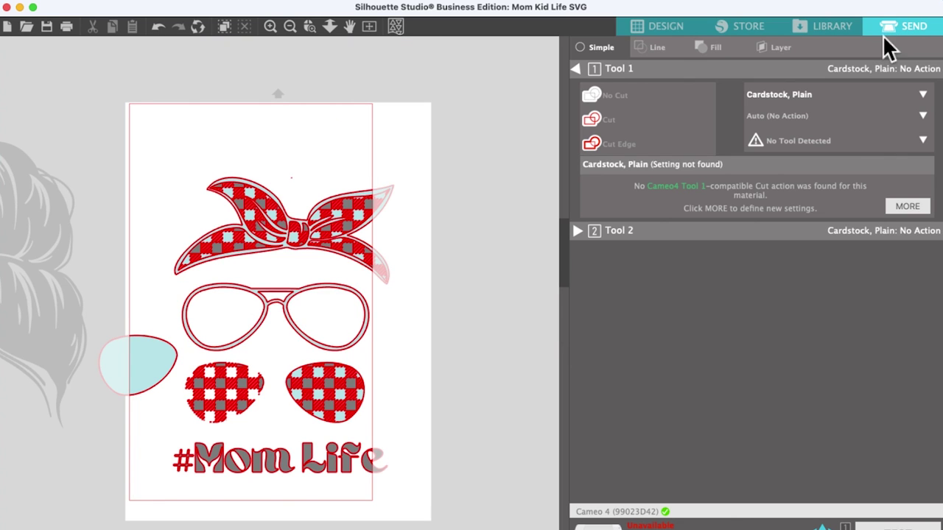
{"action": "left_click", "coordinate": [269, 27]}
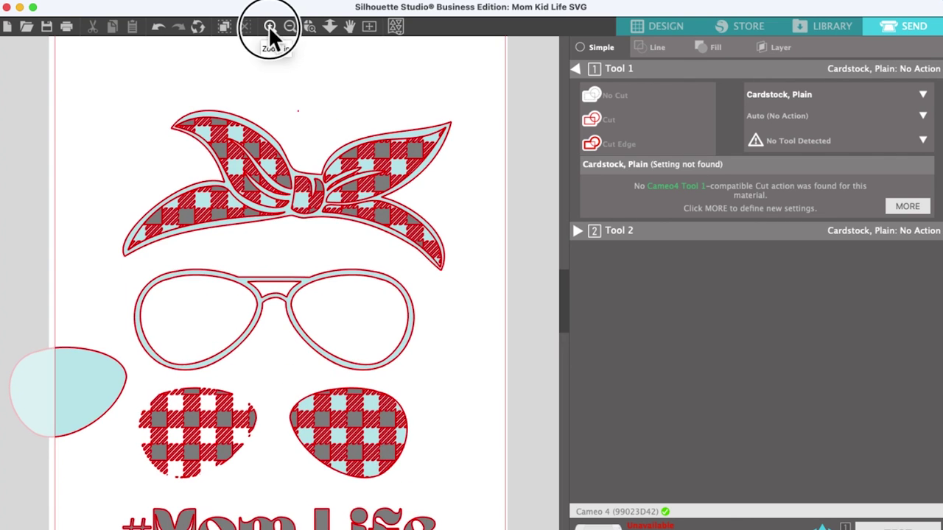
{"action": "left_click", "coordinate": [270, 27]}
{"action": "left_click", "coordinate": [270, 26]}
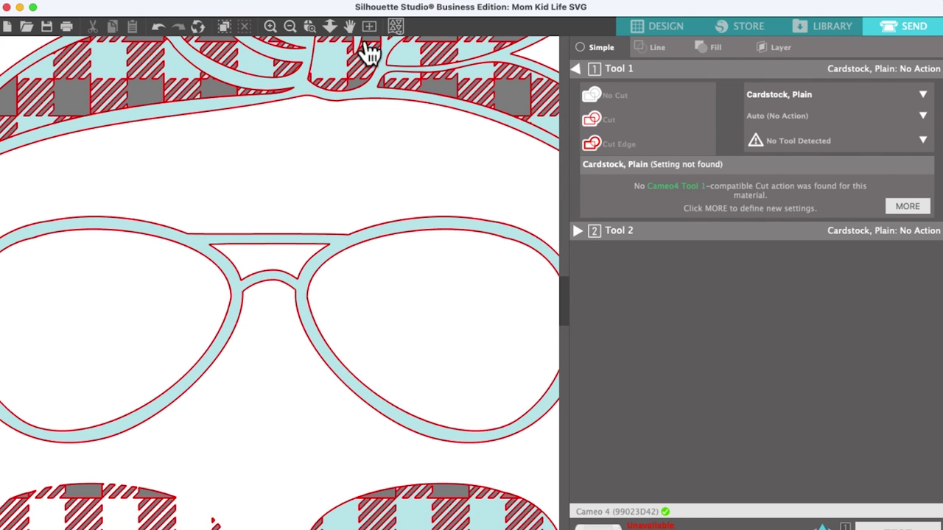
{"action": "left_click_drag", "start_coordinate": [306, 374], "coordinate": [438, 152]}
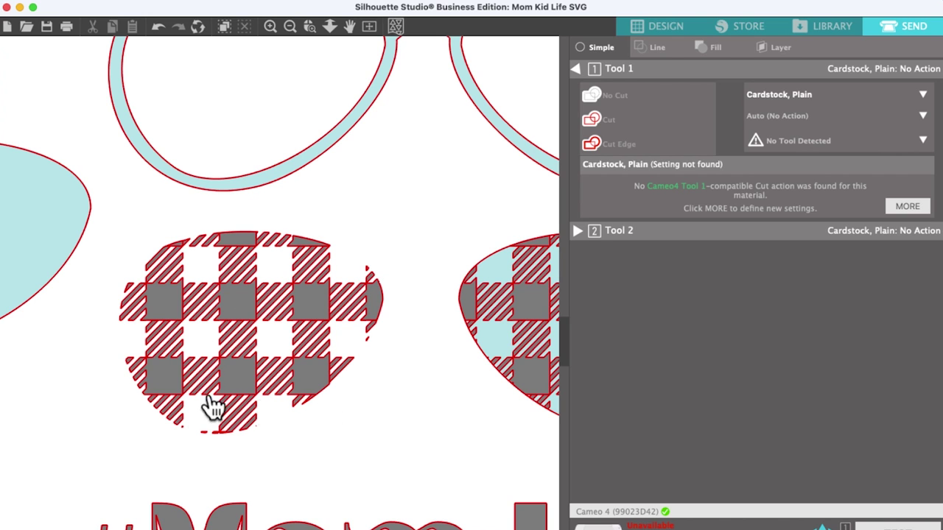
{"action": "left_click_drag", "start_coordinate": [241, 452], "coordinate": [413, 451]}
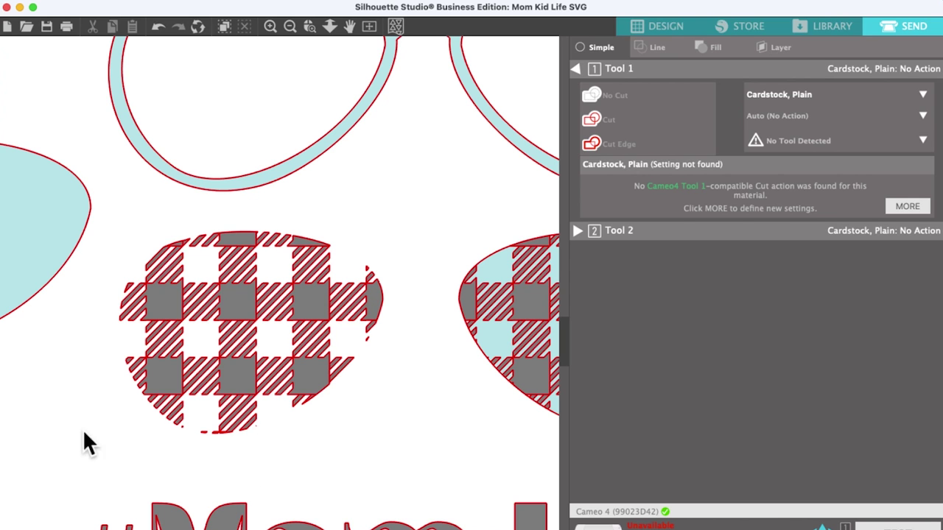
{"action": "left_click", "coordinate": [348, 25]}
{"action": "left_click_drag", "start_coordinate": [349, 217], "coordinate": [606, 233]}
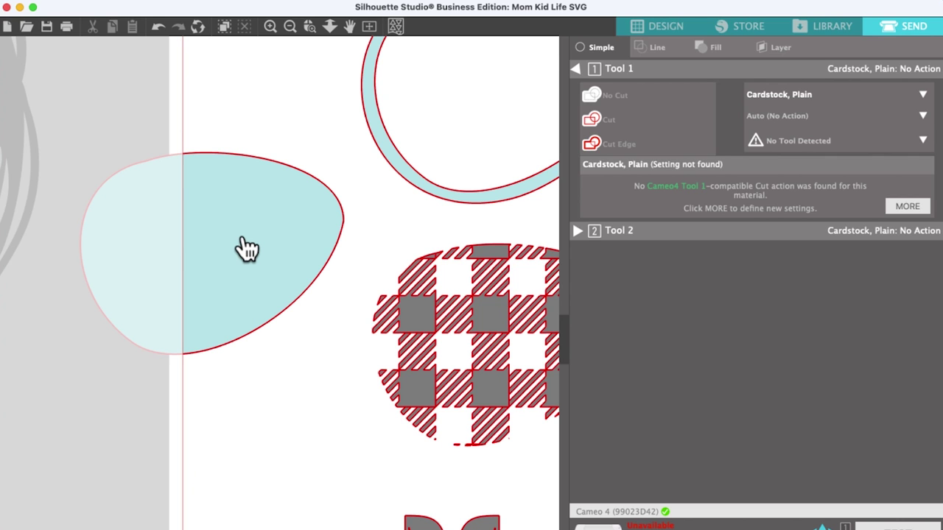
{"action": "left_click", "coordinate": [667, 28]}
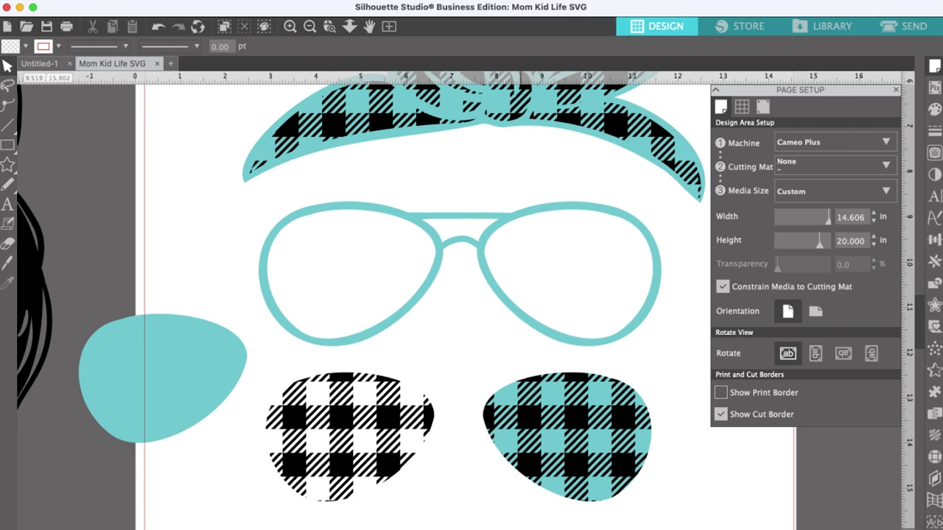
- Move the right lens's teal backing aside and group each lens's black plaid pieces into its own object
{"action": "left_click_drag", "start_coordinate": [266, 358], "coordinate": [447, 517]}
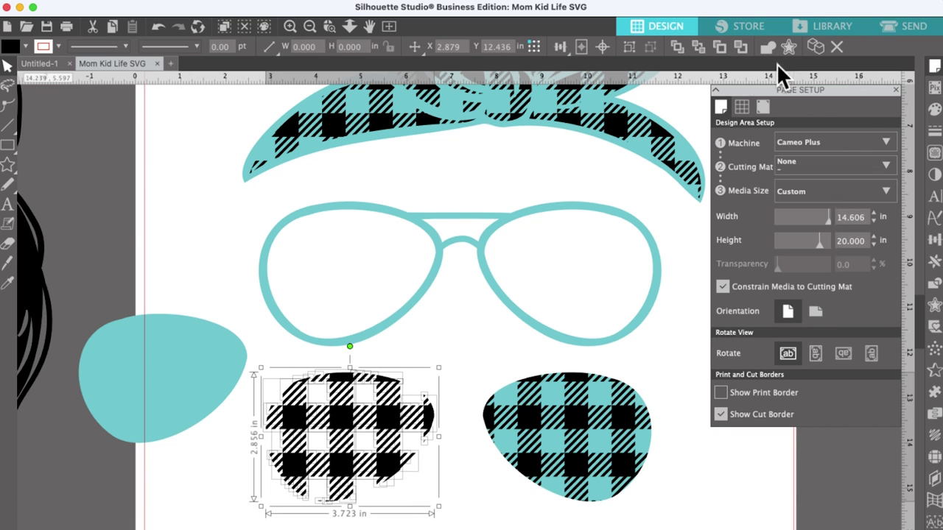
{"action": "left_click", "coordinate": [630, 47]}
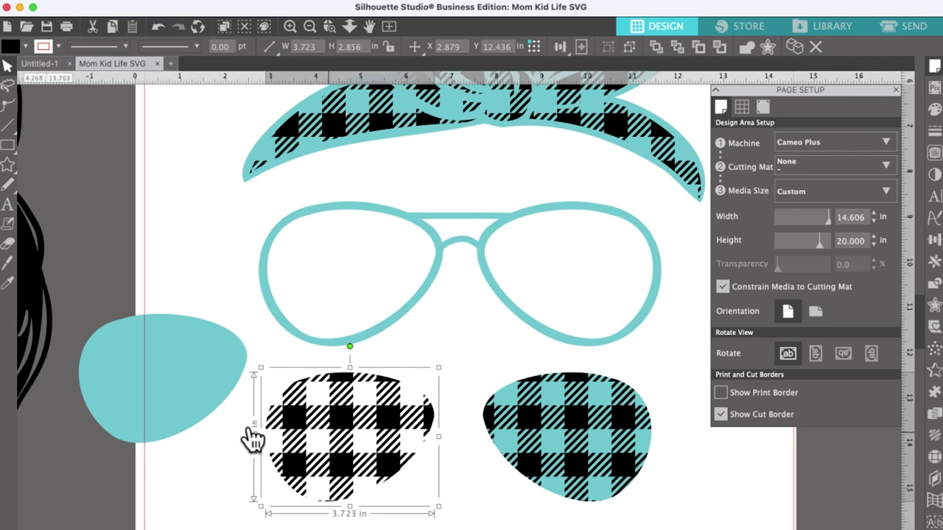
{"action": "left_click", "coordinate": [561, 402]}
{"action": "left_click_drag", "start_coordinate": [553, 400], "coordinate": [762, 425]}
{"action": "left_click_drag", "start_coordinate": [473, 351], "coordinate": [668, 516]}
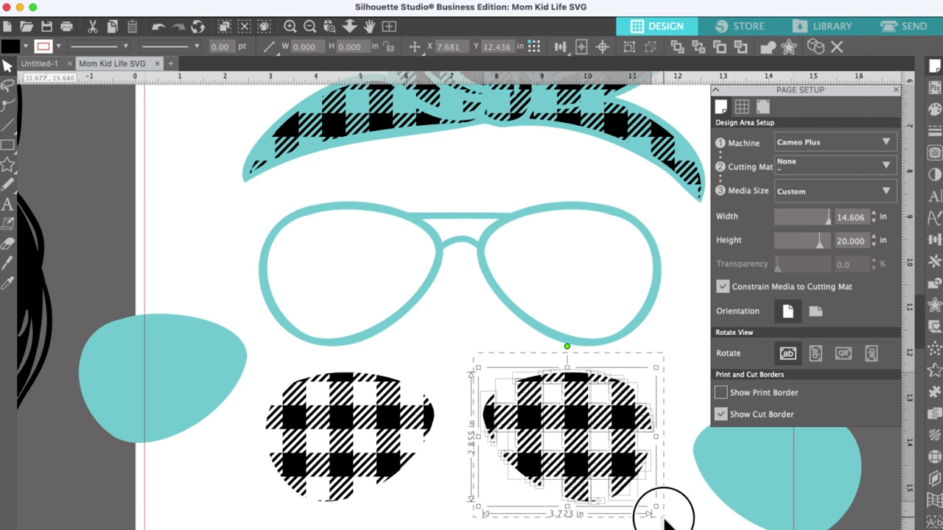
{"action": "left_click", "coordinate": [629, 47]}
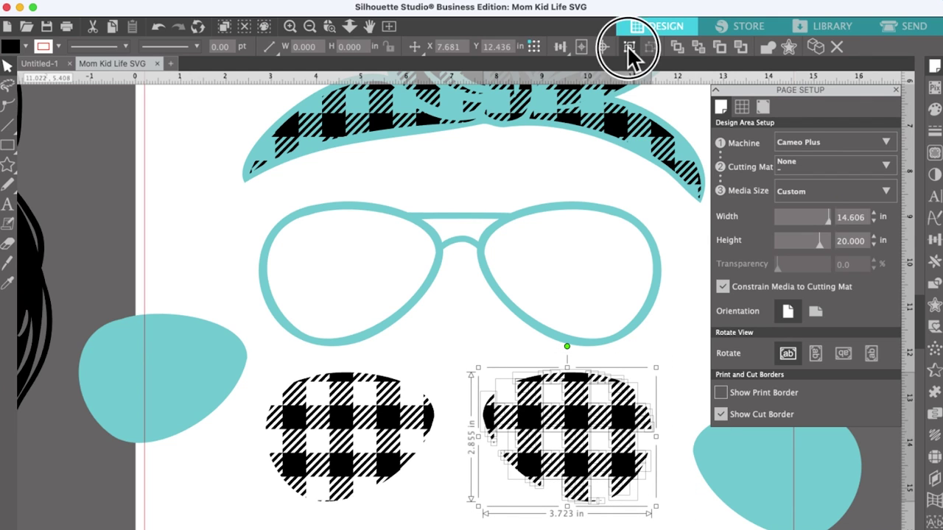
{"action": "left_click", "coordinate": [211, 506]}
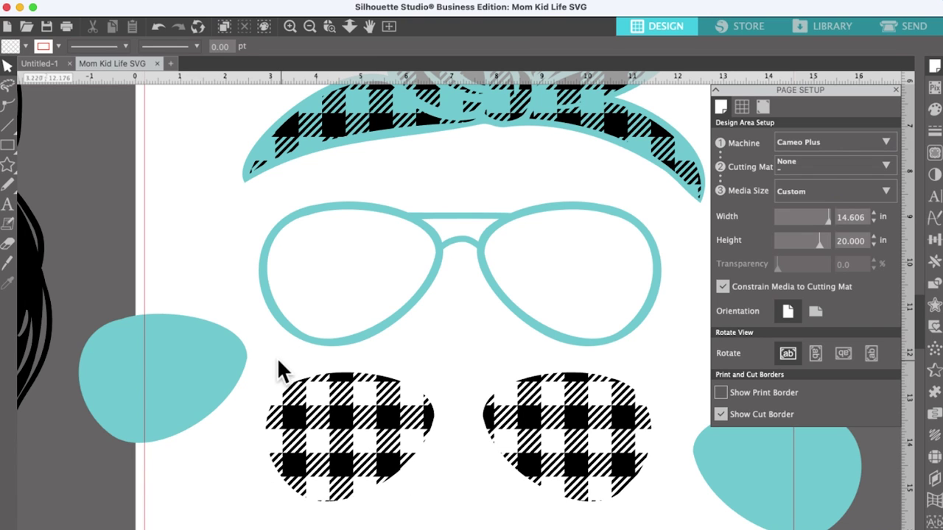
- Group the two black plaid lens patterns together and move both teal backings back underneath them
{"action": "left_click_drag", "start_coordinate": [266, 355], "coordinate": [608, 435]}
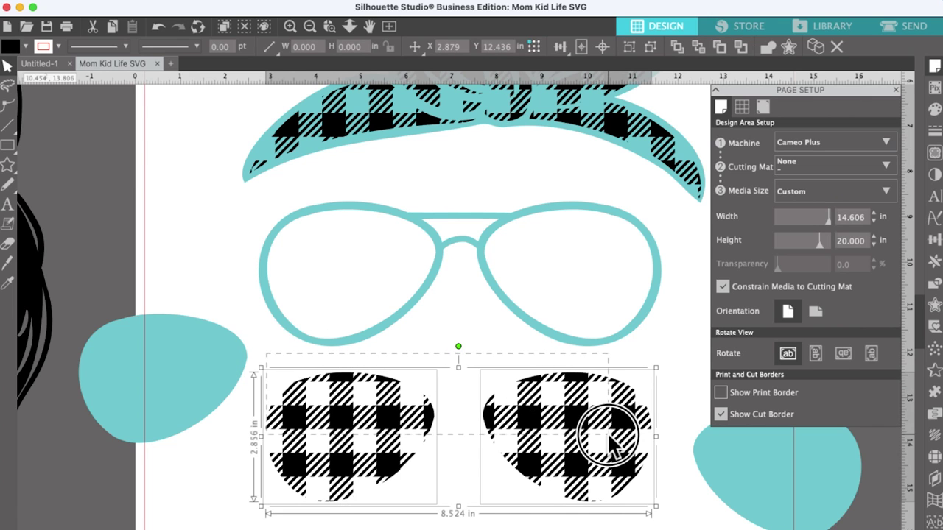
{"action": "left_click", "coordinate": [628, 47]}
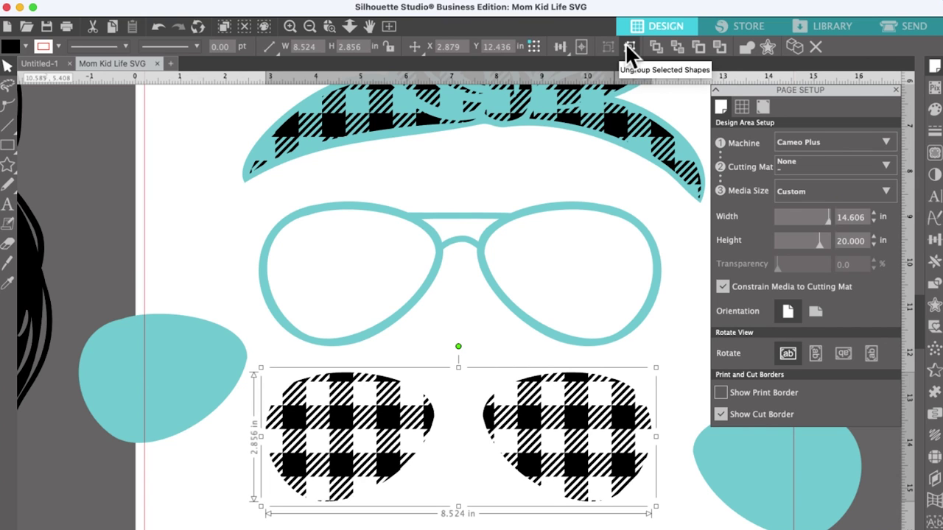
{"action": "left_click_drag", "start_coordinate": [169, 381], "coordinate": [353, 436]}
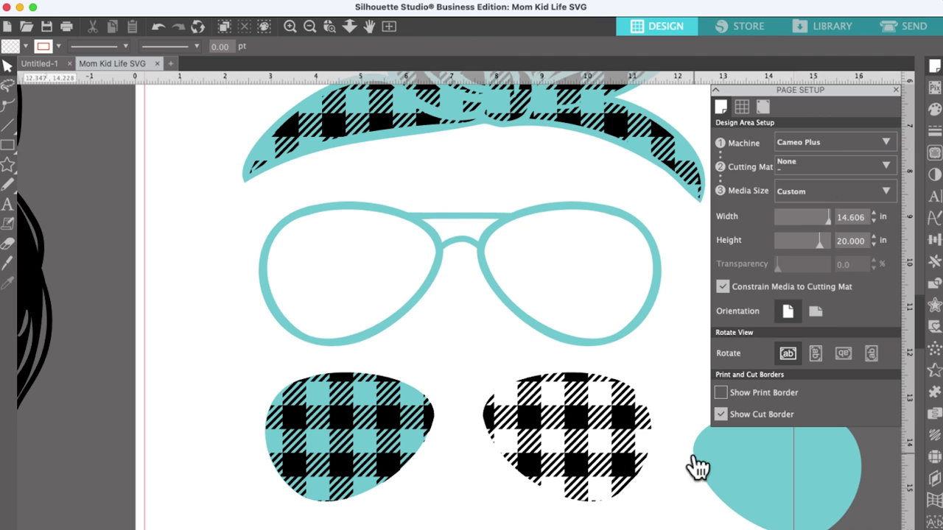
{"action": "left_click_drag", "start_coordinate": [714, 475], "coordinate": [527, 433]}
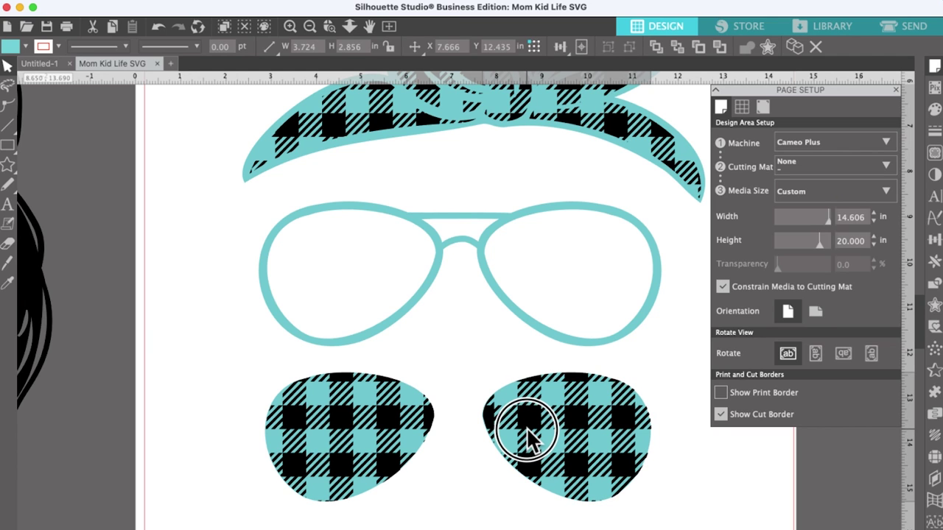
- Group both teal lens backings with the plaid patterns into one object and deselect it
{"action": "left_click", "coordinate": [212, 425]}
{"action": "left_click_drag", "start_coordinate": [176, 381], "coordinate": [630, 461]}
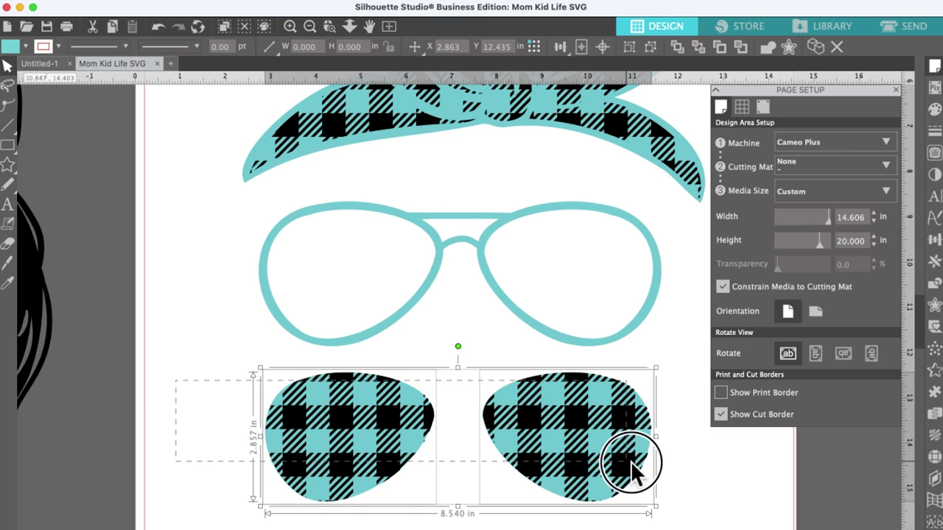
{"action": "left_click", "coordinate": [629, 46]}
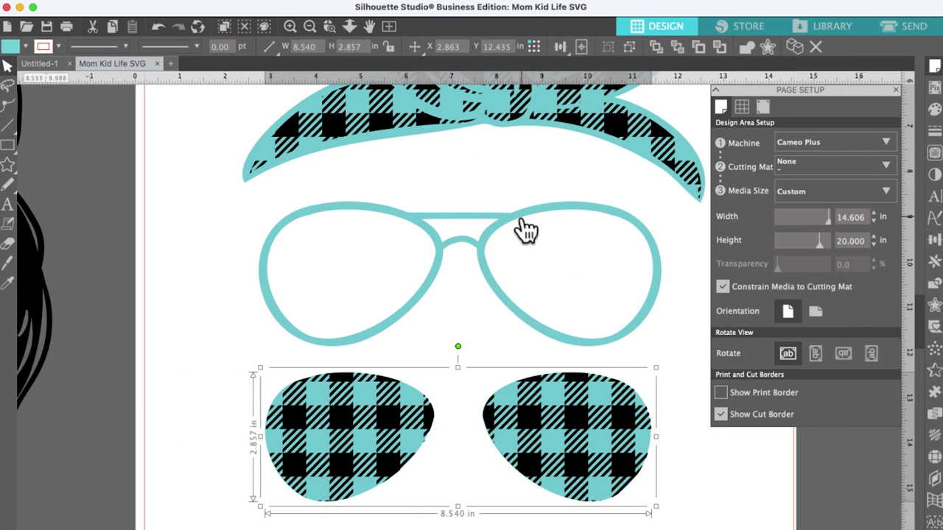
{"action": "left_click", "coordinate": [199, 349]}
- Move the teal sunglasses frame back over the plaid lenses and nudge it into alignment at about X 2.664, Y 12.249 in
{"action": "left_click_drag", "start_coordinate": [556, 223], "coordinate": [540, 371]}
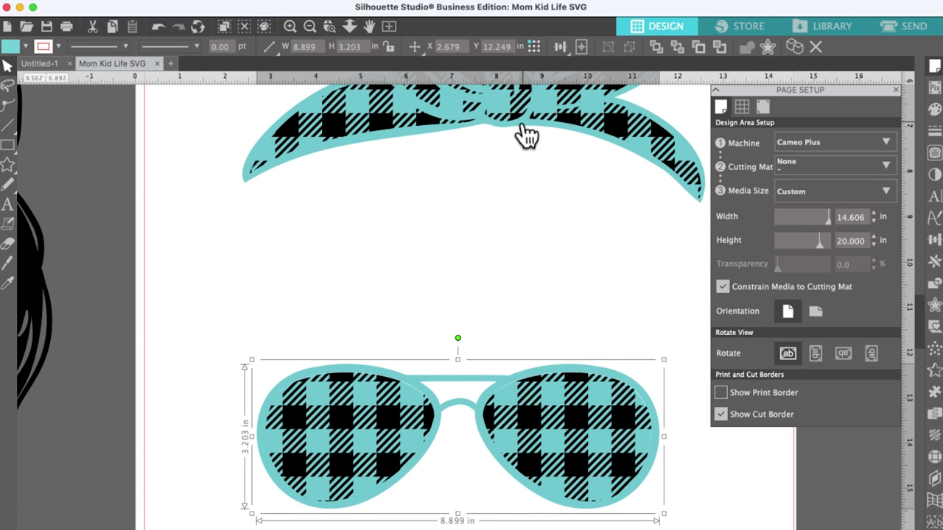
{"action": "key", "text": "super+z"}
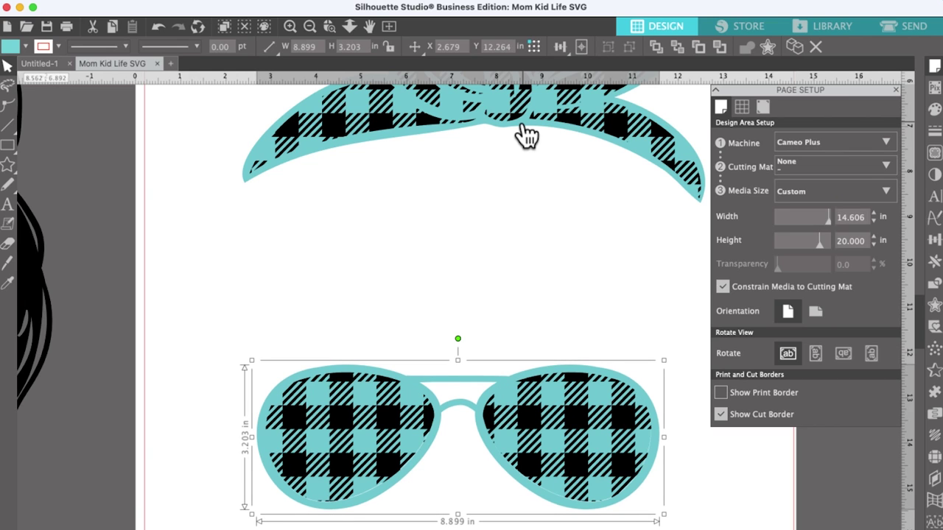
{"action": "key", "text": "Up"}
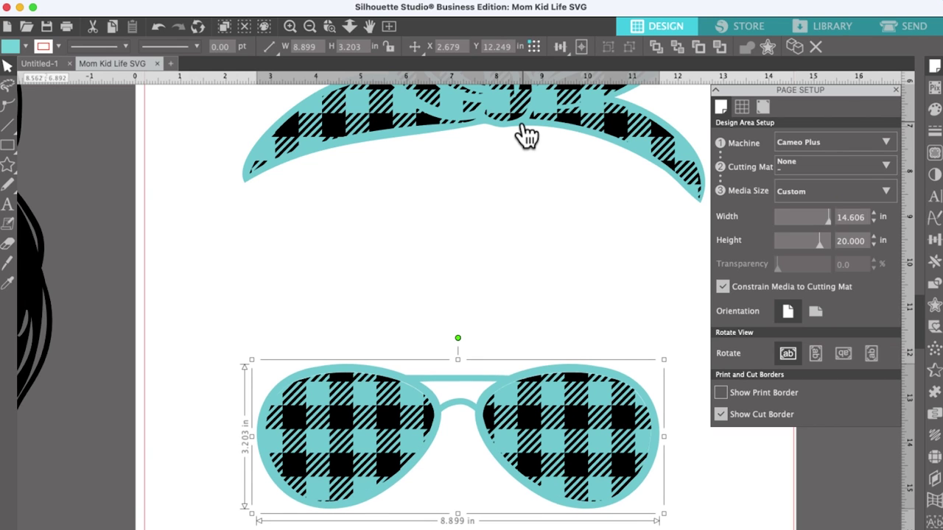
{"action": "key", "text": "Left"}
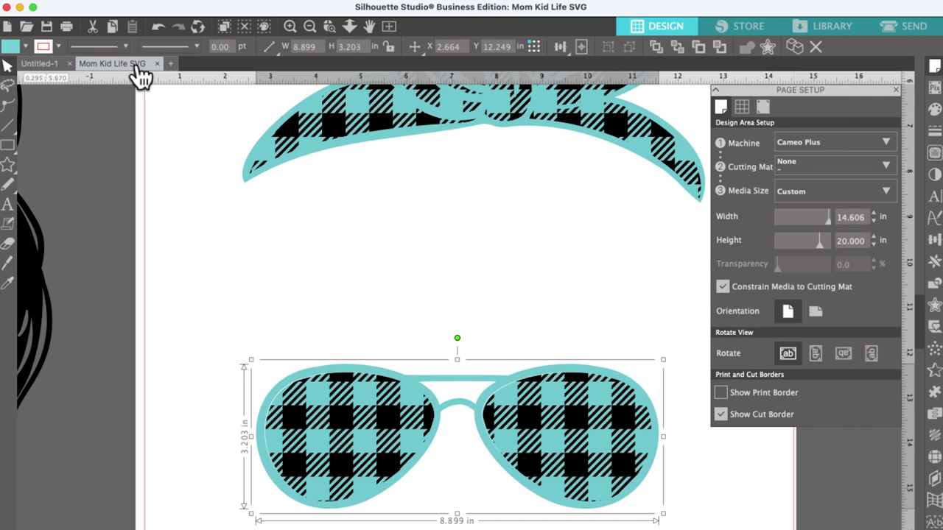
{"action": "left_click", "coordinate": [309, 26]}
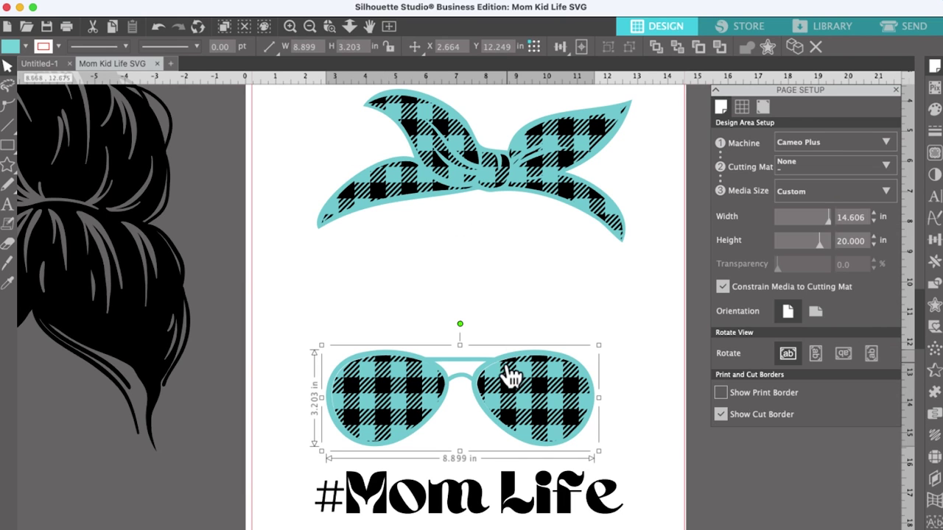
{"action": "left_click", "coordinate": [287, 26]}
{"action": "left_click", "coordinate": [288, 26]}
{"action": "left_click", "coordinate": [288, 25]}
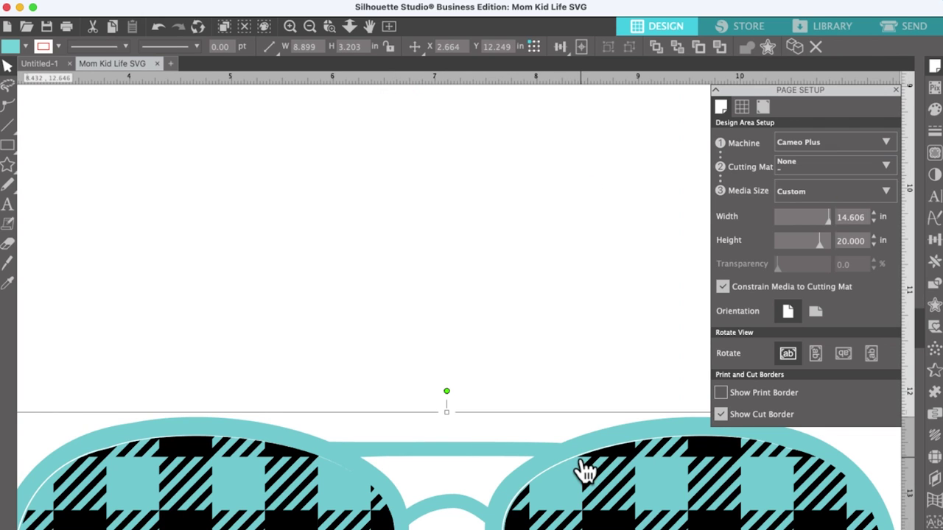
{"action": "left_click", "coordinate": [310, 25]}
{"action": "left_click", "coordinate": [310, 25]}
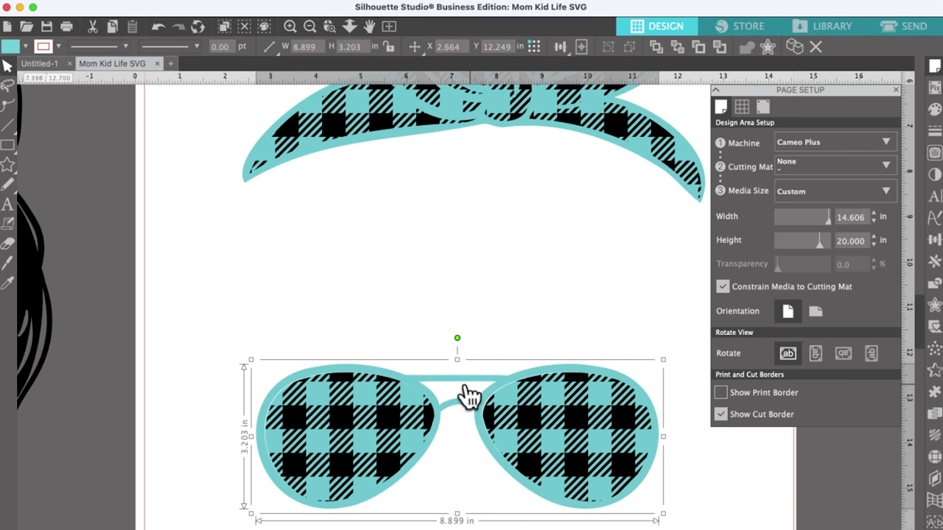
- Place the teal sunglasses frame between the headband and lenses at X 2.821, Y 8.585 in, with a duplicate below the messy bun
{"action": "left_click_drag", "start_coordinate": [462, 385], "coordinate": [457, 196]}
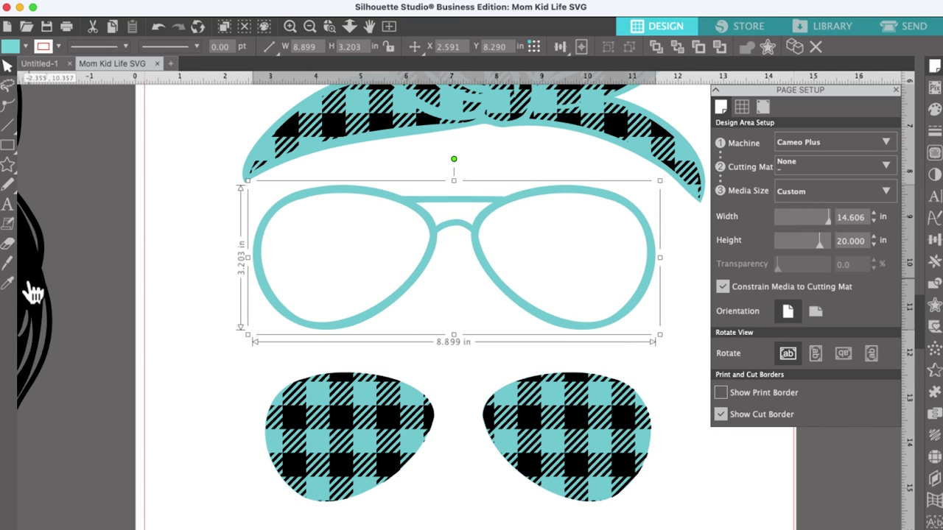
{"action": "left_click", "coordinate": [309, 27]}
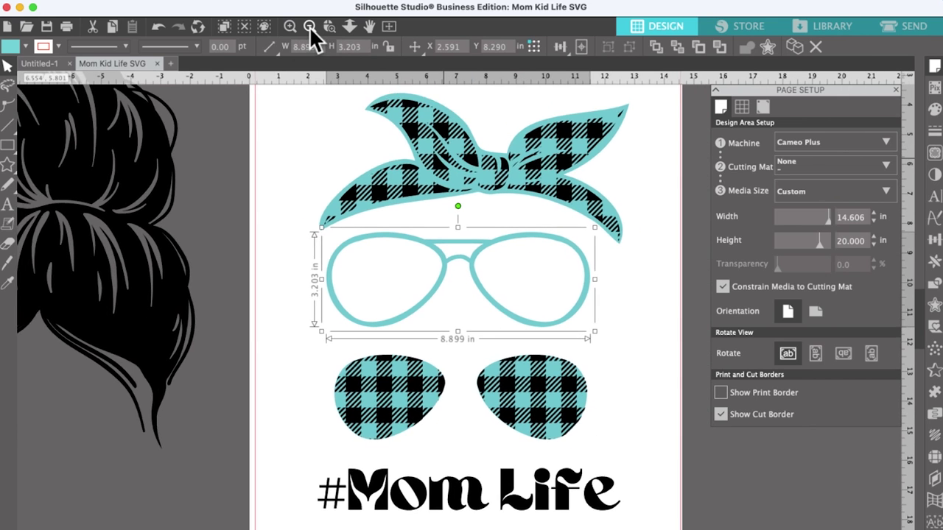
{"action": "left_click", "coordinate": [309, 26]}
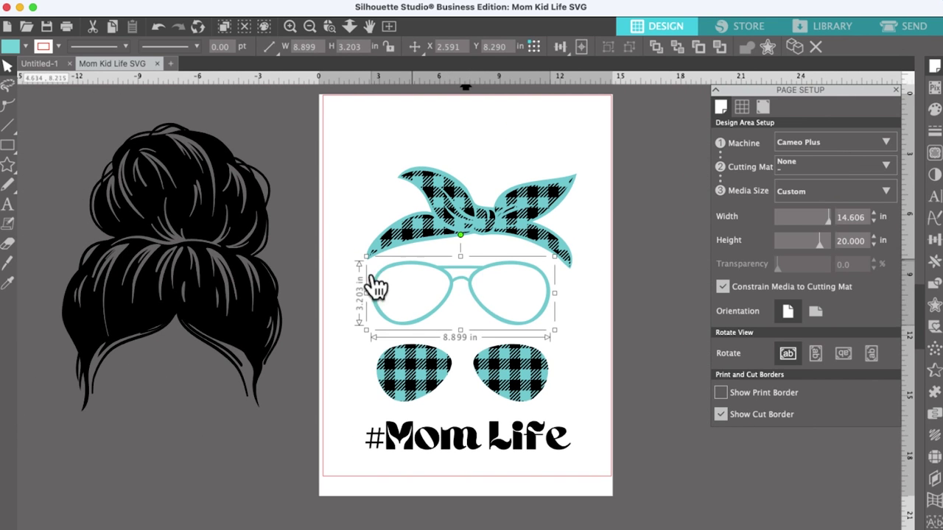
{"action": "left_click_drag", "start_coordinate": [464, 275], "coordinate": [439, 265]}
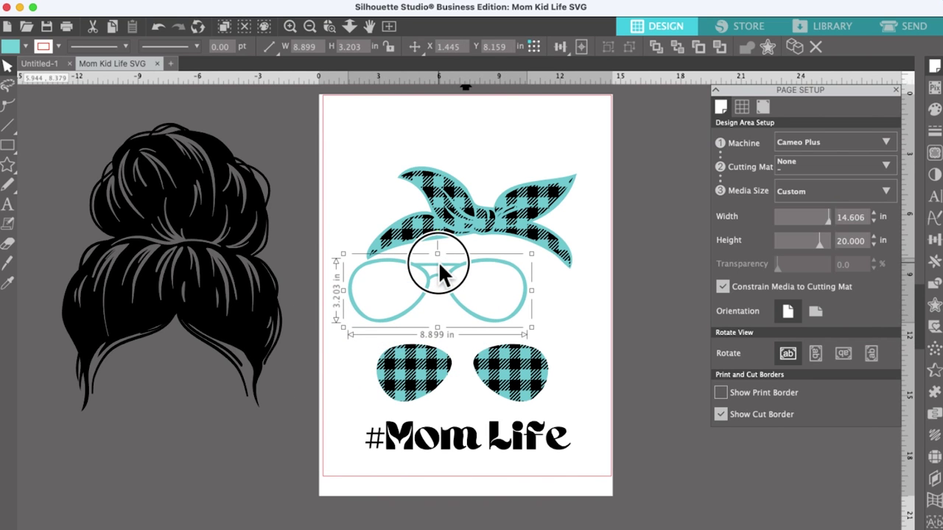
{"action": "left_click_drag", "start_coordinate": [439, 264], "coordinate": [166, 422]}
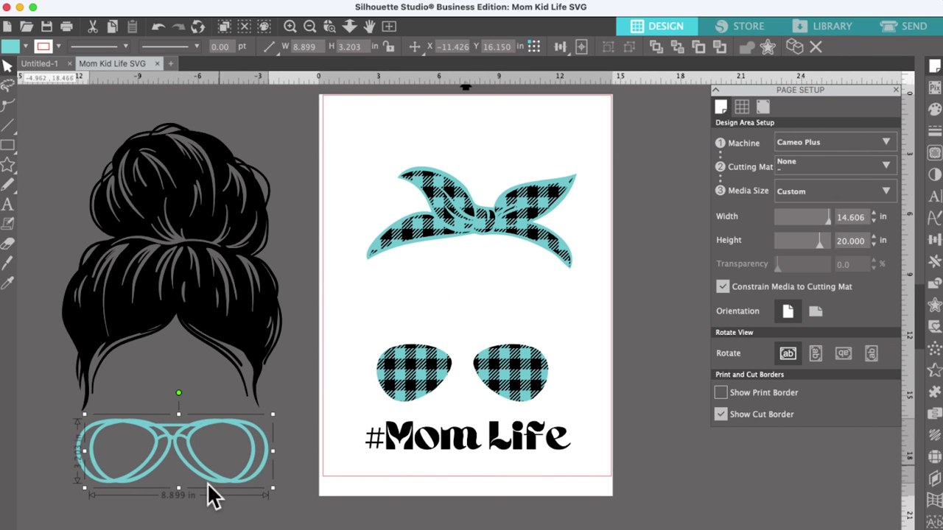
{"action": "left_click_drag", "start_coordinate": [211, 435], "coordinate": [497, 275]}
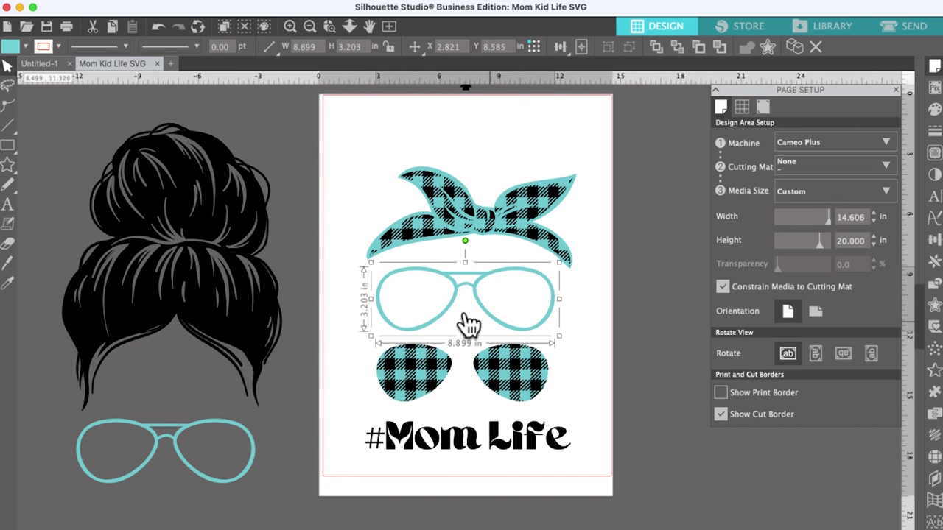
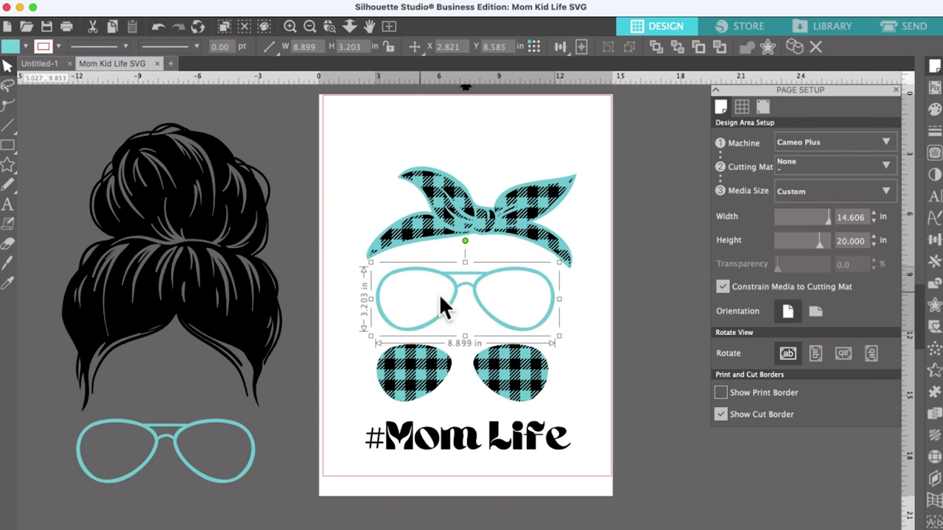
- Release the compound path of the teal sunglasses frame on the page and deselect its pieces
{"action": "right_click", "coordinate": [483, 308]}
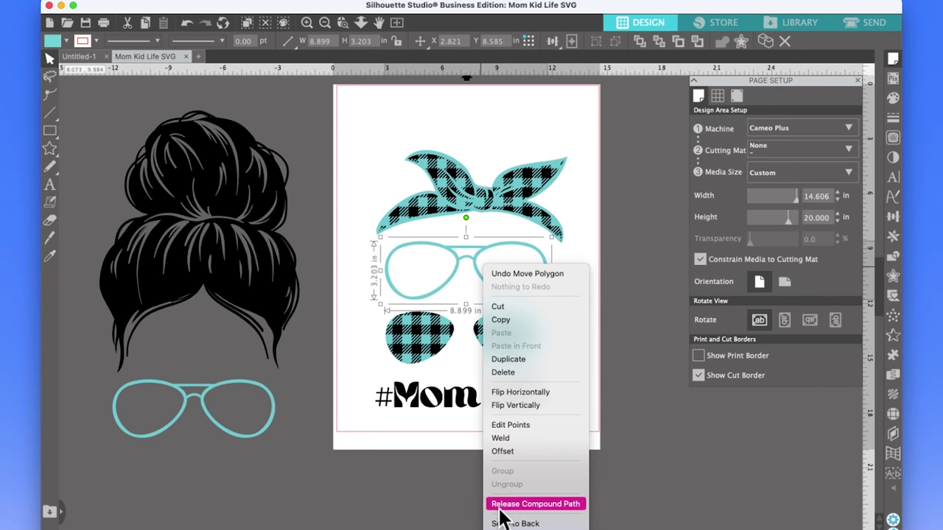
{"action": "left_click", "coordinate": [500, 508]}
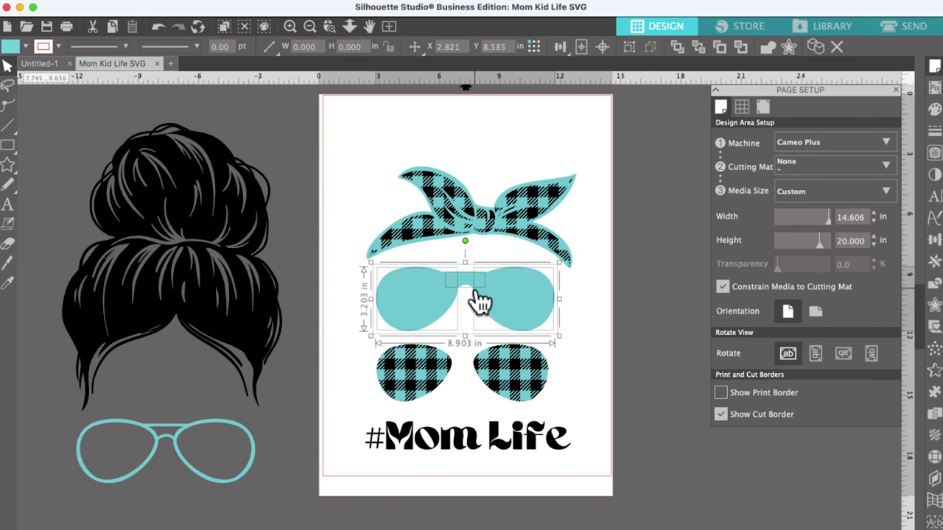
{"action": "left_click", "coordinate": [638, 307]}
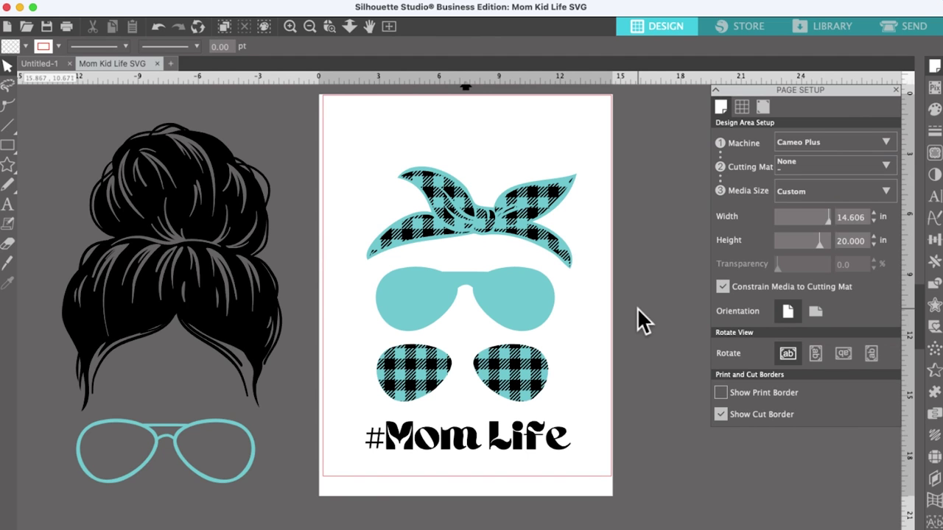
- Group the released sunglasses pieces and place a duplicate off the page, below the outlined frame copy
{"action": "left_click", "coordinate": [378, 300]}
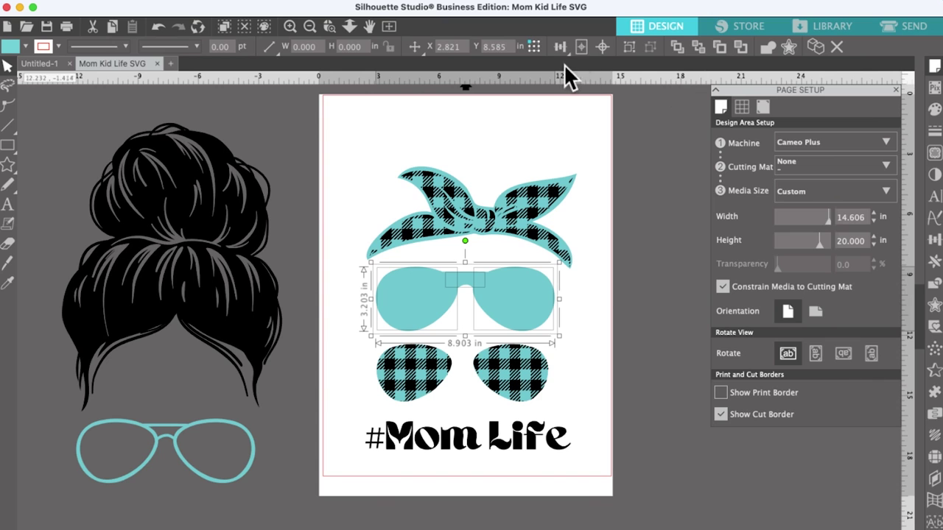
{"action": "left_click", "coordinate": [627, 47]}
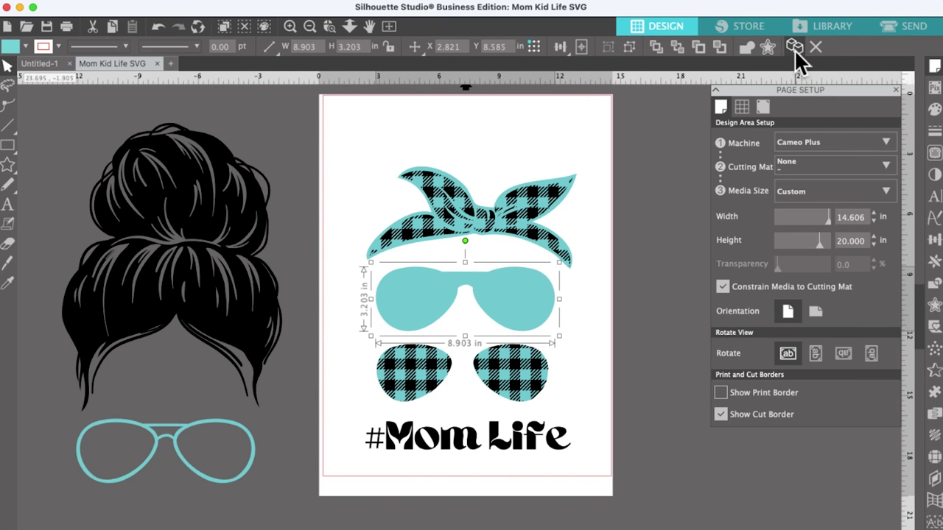
{"action": "key", "text": "shift+Right"}
{"action": "left_click_drag", "start_coordinate": [521, 316], "coordinate": [189, 524]}
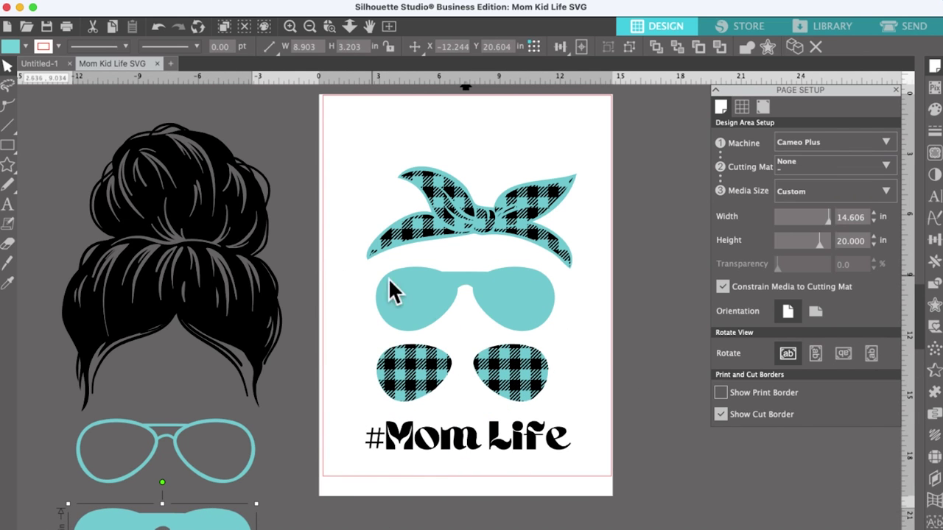
- Ungroup the solid sunglasses on the page, send the outer shape to the back, and delete both inner lens pieces
{"action": "left_click", "coordinate": [434, 294]}
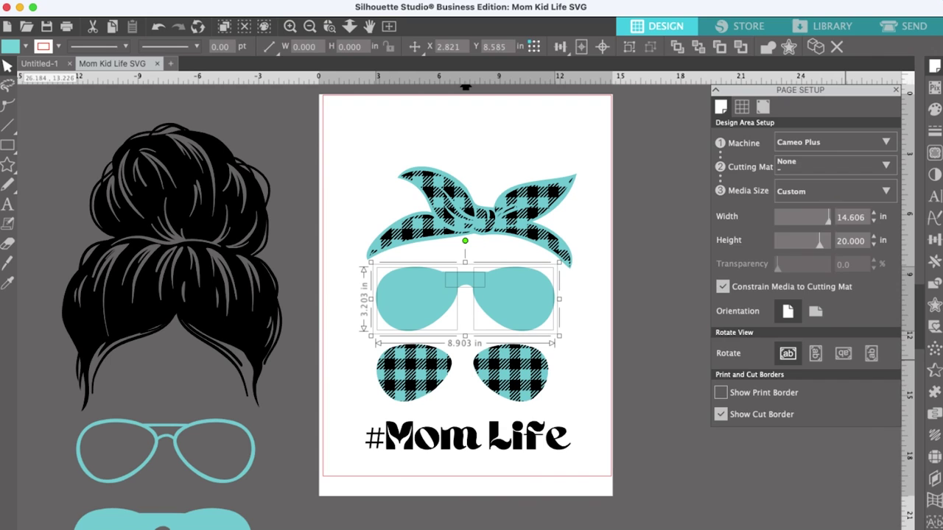
{"action": "left_click", "coordinate": [934, 282]}
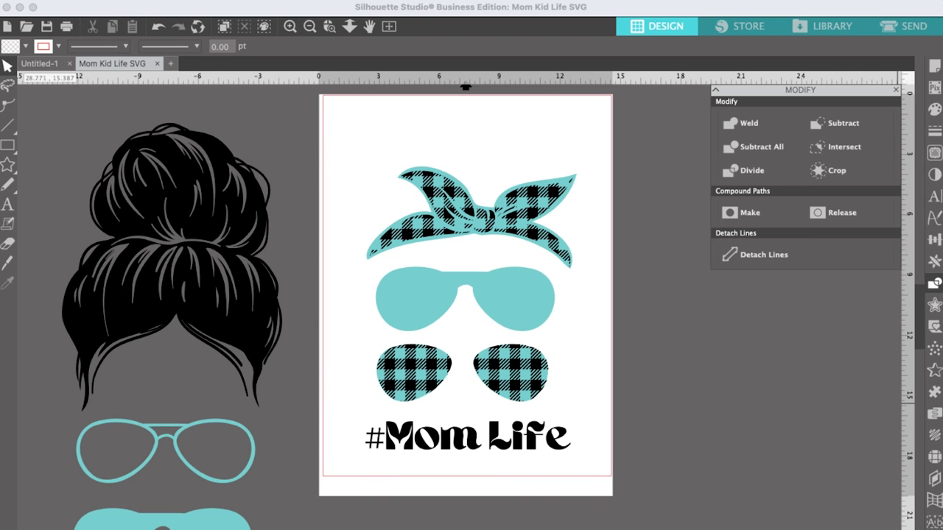
{"action": "left_click", "coordinate": [396, 291]}
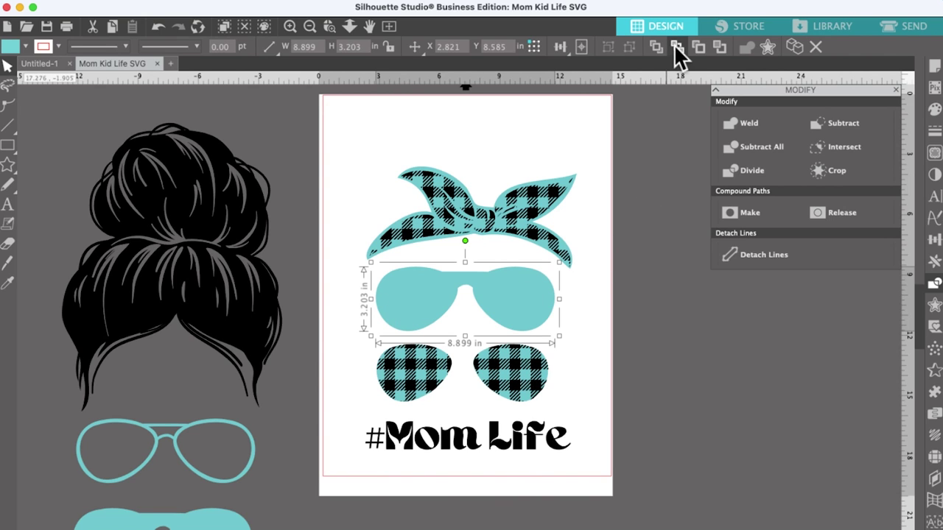
{"action": "left_click", "coordinate": [651, 218]}
{"action": "left_click", "coordinate": [399, 298]}
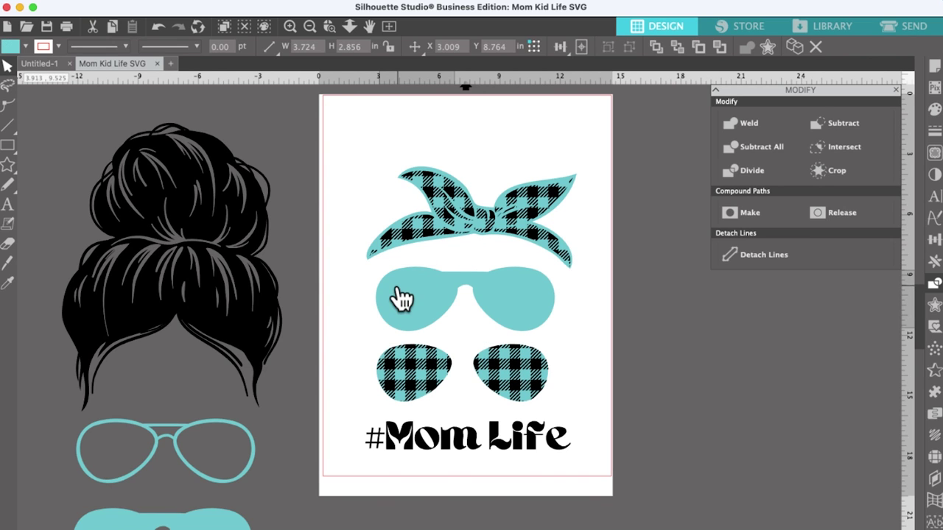
{"action": "left_click", "coordinate": [505, 305]}
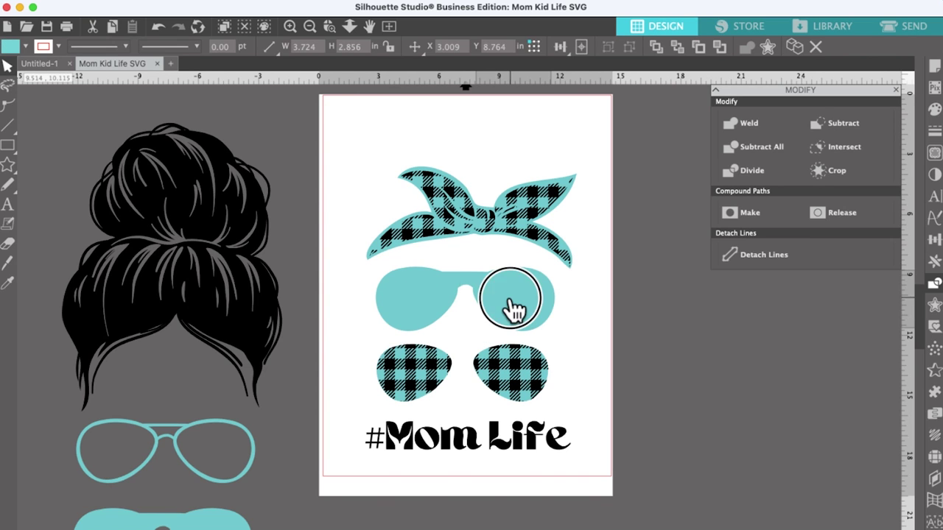
- Subtract the small bridge piece from the solid teal sunglasses shape to reopen the gap between the lenses
{"action": "left_click", "coordinate": [668, 228]}
{"action": "left_click", "coordinate": [471, 293]}
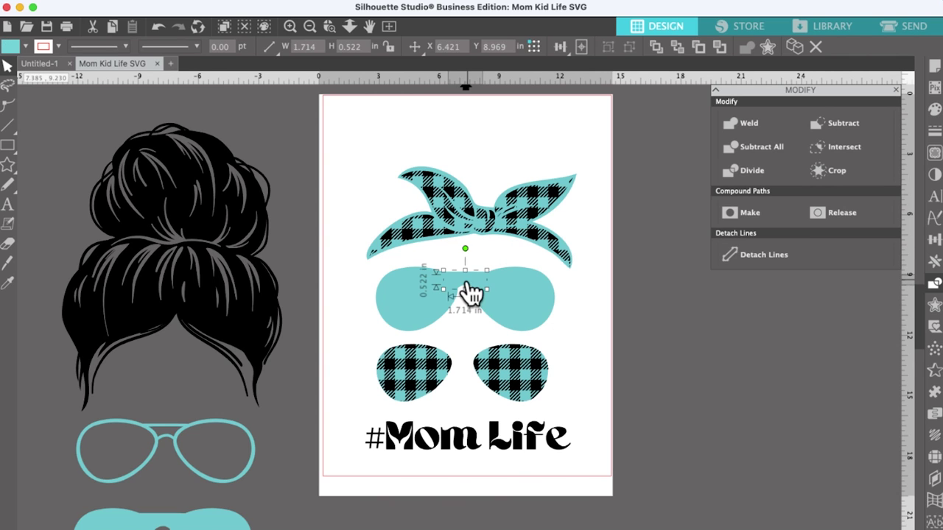
{"action": "left_click", "coordinate": [677, 306]}
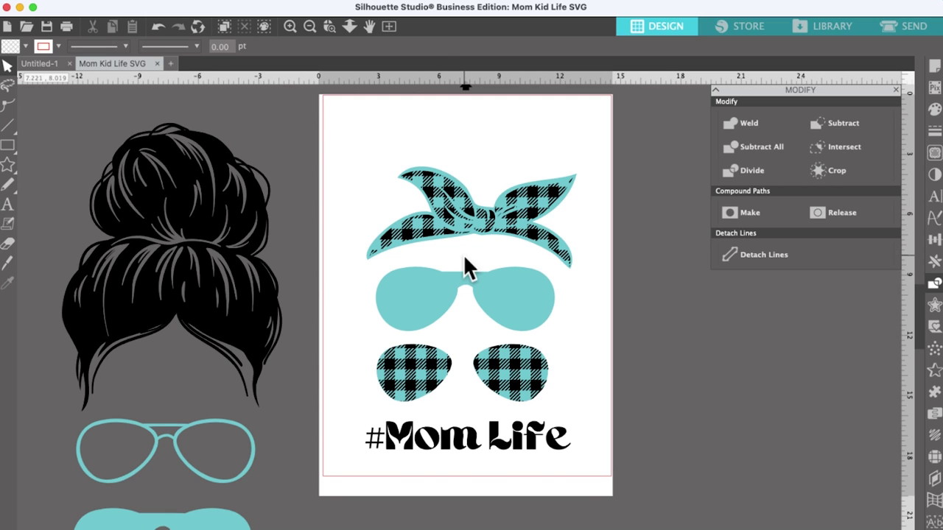
{"action": "left_click_drag", "start_coordinate": [461, 252], "coordinate": [468, 281]}
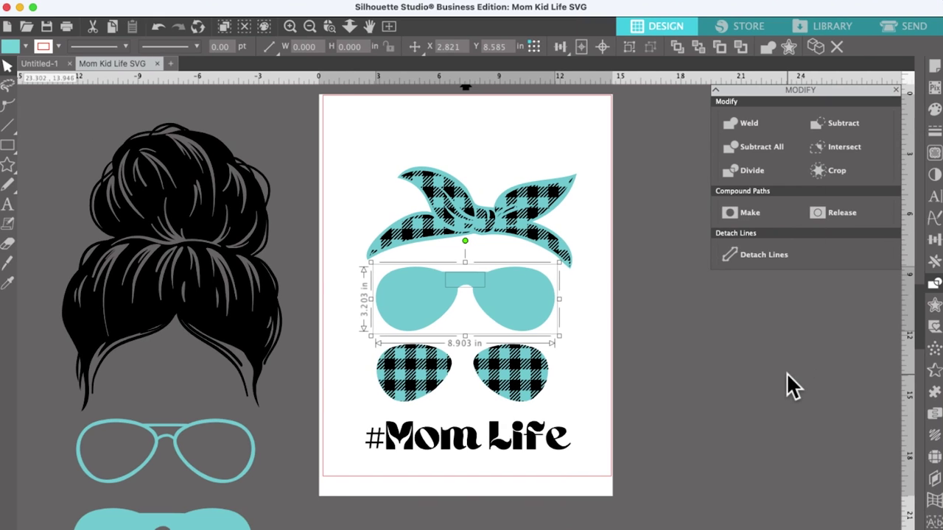
{"action": "left_click", "coordinate": [933, 67]}
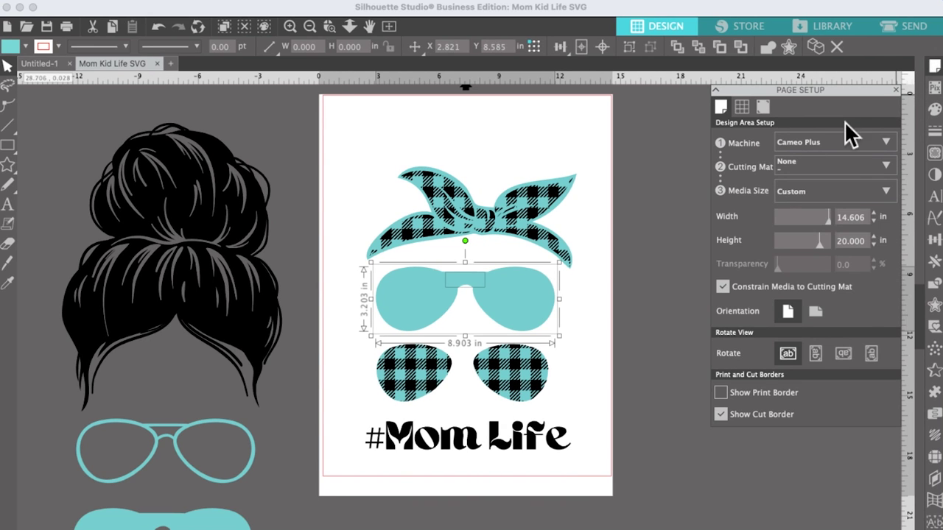
{"action": "left_click", "coordinate": [934, 286]}
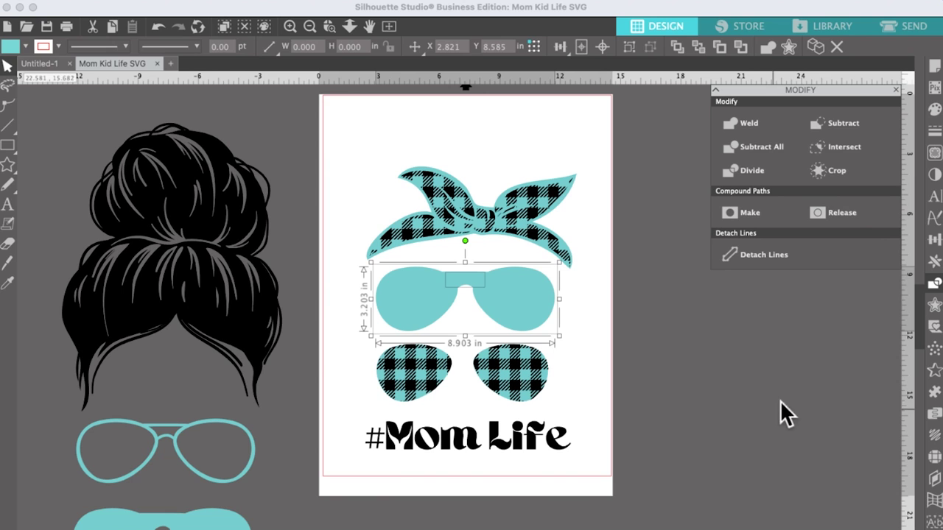
{"action": "left_click", "coordinate": [818, 122]}
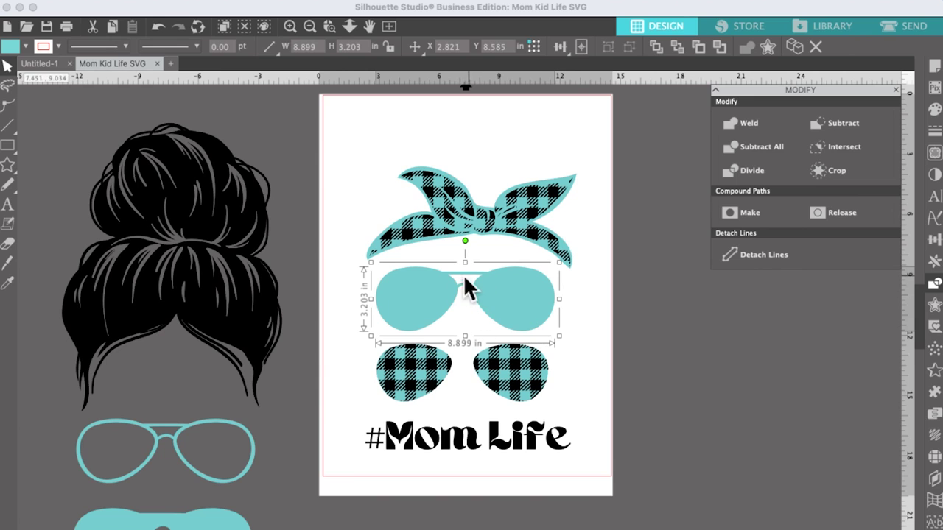
{"action": "left_click", "coordinate": [727, 322]}
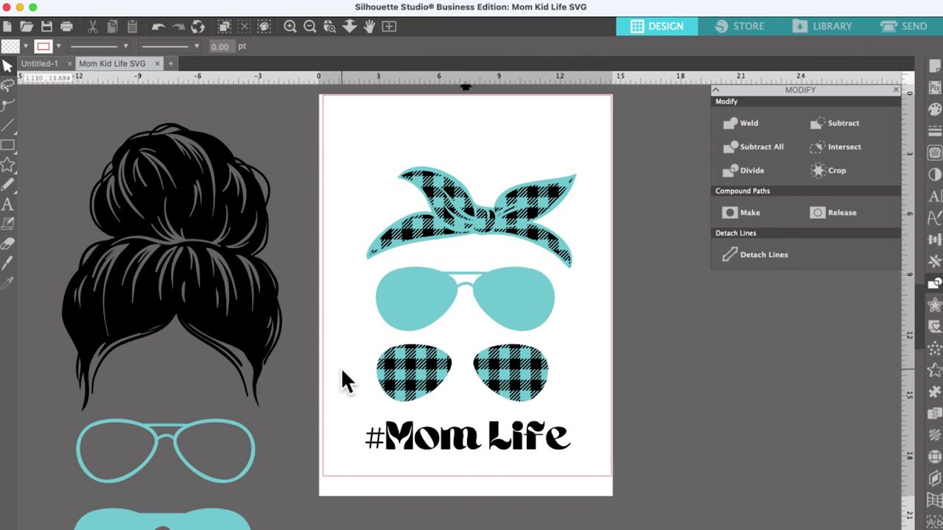
- Group all pieces of the solid teal sunglasses into one object and deselect it
{"action": "left_click_drag", "start_coordinate": [351, 278], "coordinate": [539, 321]}
{"action": "left_click", "coordinate": [629, 46]}
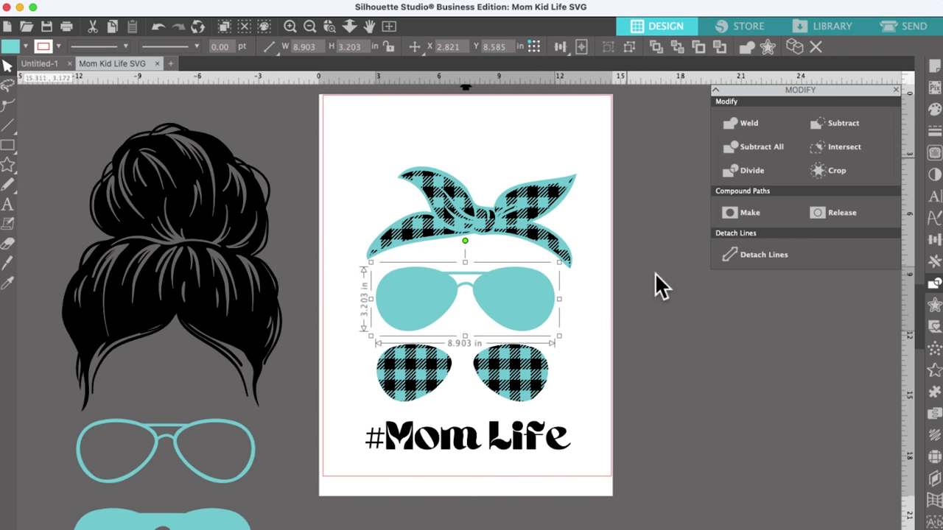
{"action": "left_click", "coordinate": [716, 349]}
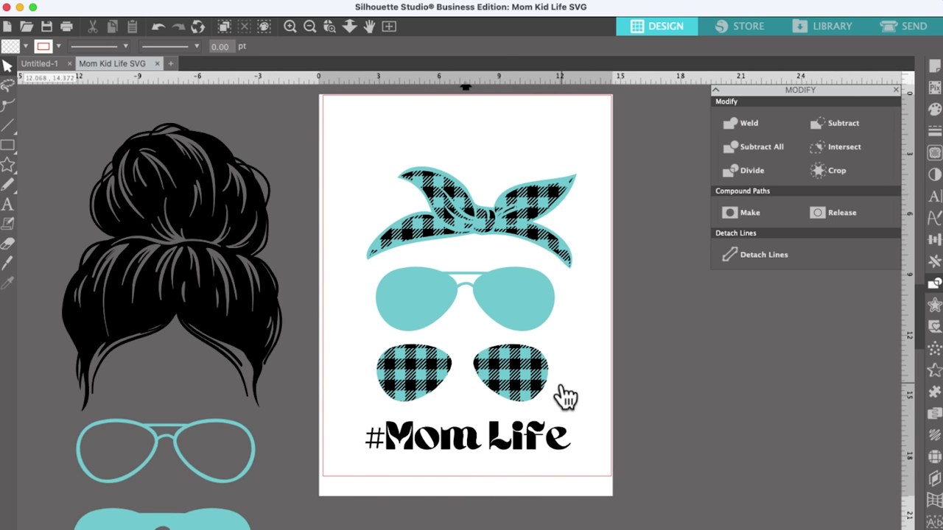
- Nudge the plaid lens group to about X 2.994, Y 12.370 in and ungroup the plaid pattern from its teal backings
{"action": "left_click", "coordinate": [427, 377]}
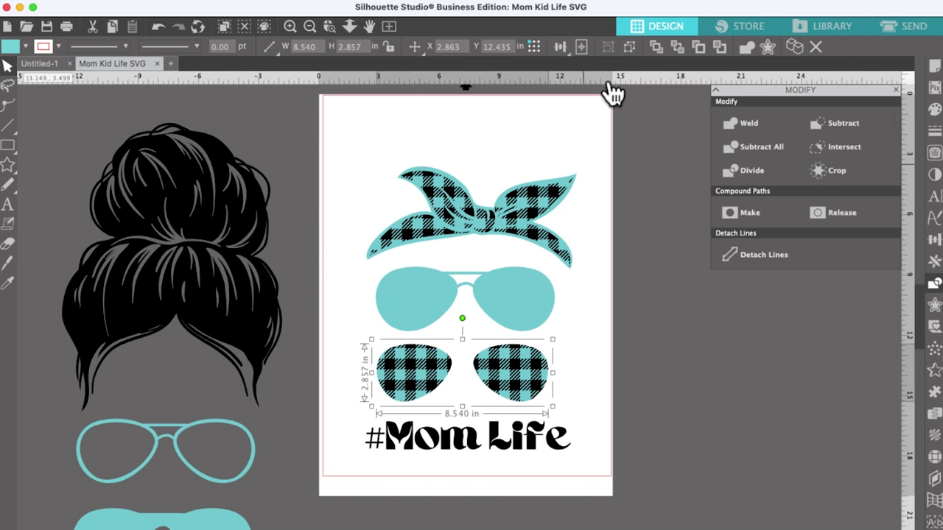
{"action": "left_click_drag", "start_coordinate": [391, 385], "coordinate": [394, 384]}
{"action": "left_click", "coordinate": [631, 46]}
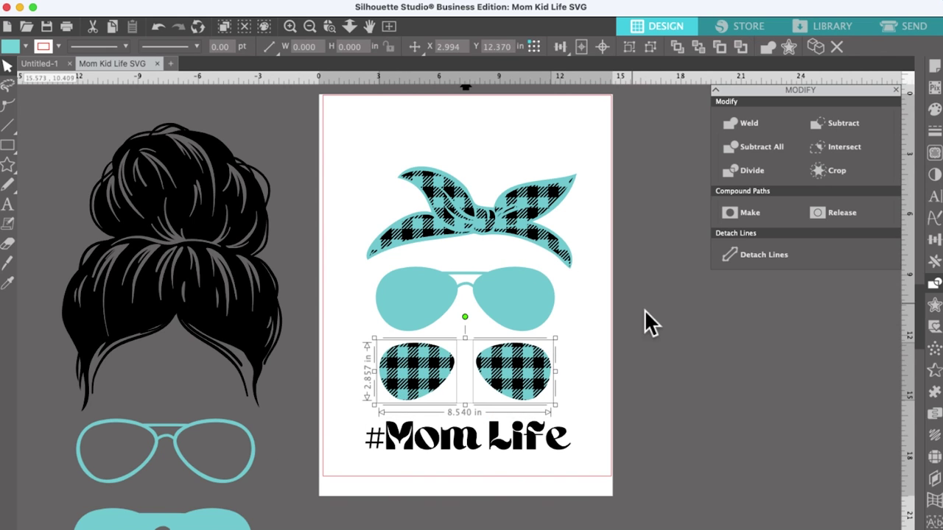
{"action": "left_click", "coordinate": [634, 345]}
- Move the black plaid lens pattern onto the solid teal sunglasses, bringing it to the front and centring it over the lenses
{"action": "left_click", "coordinate": [422, 382]}
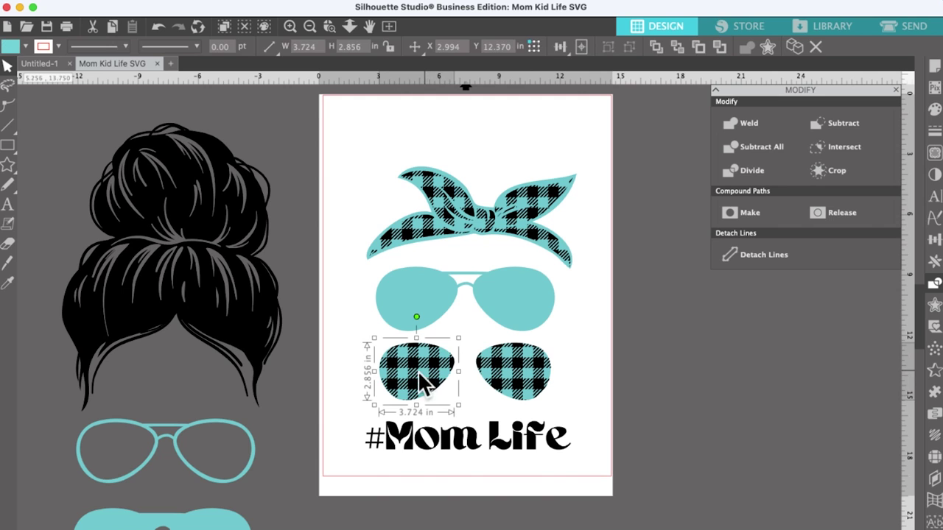
{"action": "left_click", "coordinate": [534, 379], "text": "shift"}
{"action": "left_click_drag", "start_coordinate": [516, 376], "coordinate": [556, 316]}
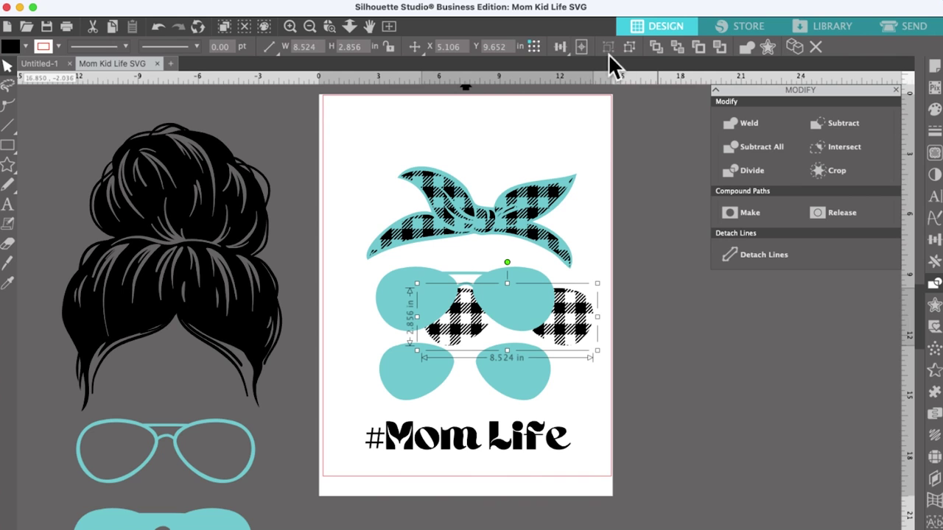
{"action": "left_click", "coordinate": [654, 45]}
{"action": "left_click", "coordinate": [568, 315]}
{"action": "left_click_drag", "start_coordinate": [569, 317], "coordinate": [525, 293]}
{"action": "left_click", "coordinate": [719, 358]}
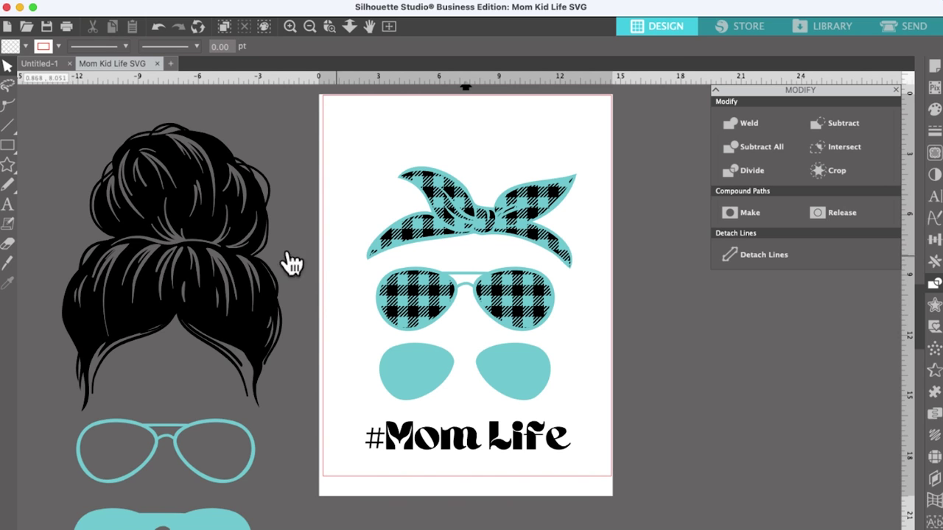
- Move the black plaid lens pattern off the teal sunglasses, then recentre it over the lenses at about X 3.010, Y 8.768 in
{"action": "left_click_drag", "start_coordinate": [516, 305], "coordinate": [641, 347]}
{"action": "left_click", "coordinate": [589, 342]}
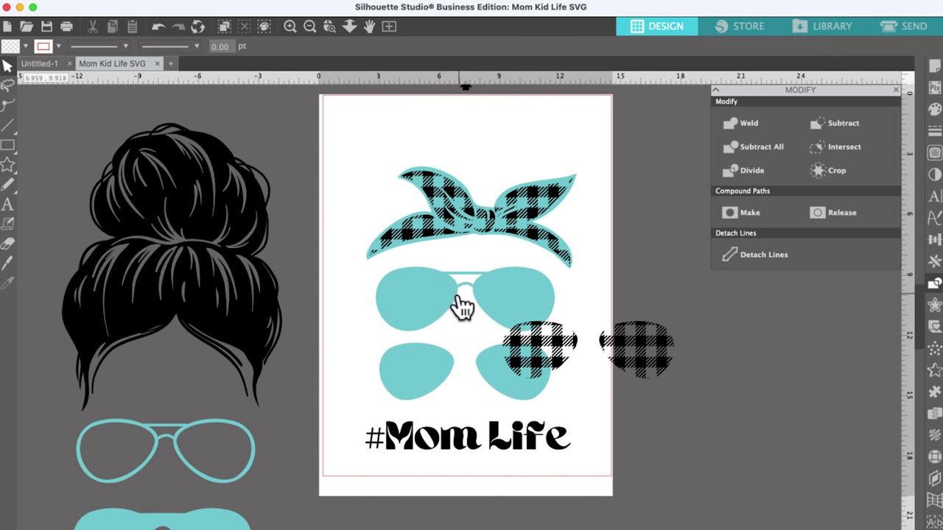
{"action": "left_click_drag", "start_coordinate": [645, 348], "coordinate": [715, 361]}
{"action": "left_click", "coordinate": [377, 362]}
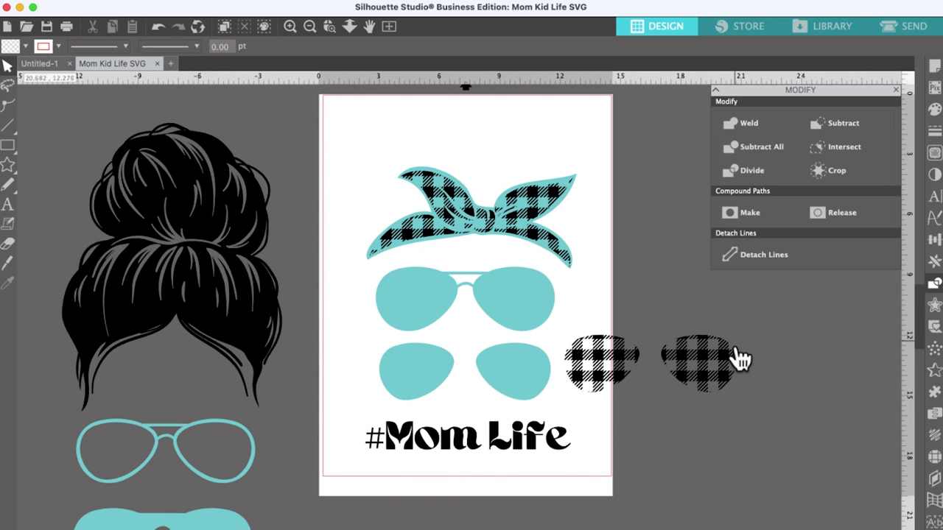
{"action": "left_click_drag", "start_coordinate": [729, 368], "coordinate": [637, 320]}
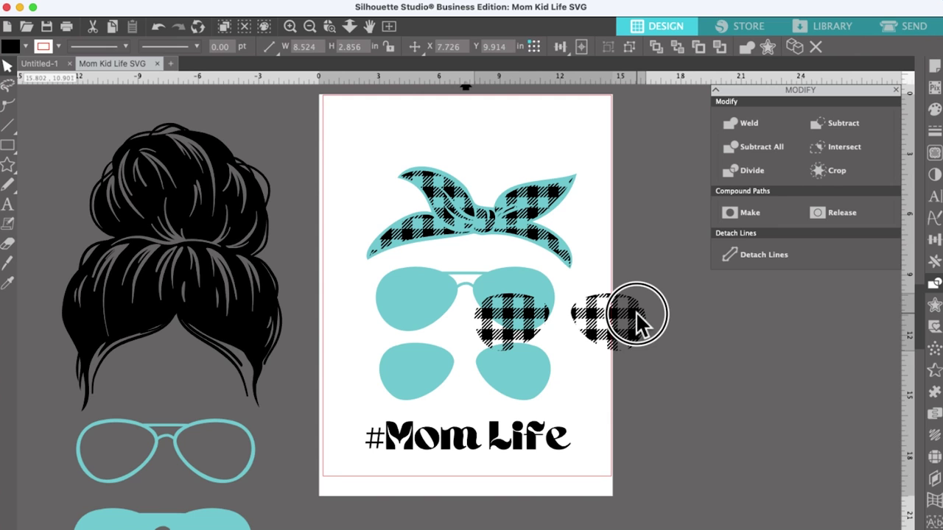
{"action": "left_click_drag", "start_coordinate": [637, 320], "coordinate": [543, 297]}
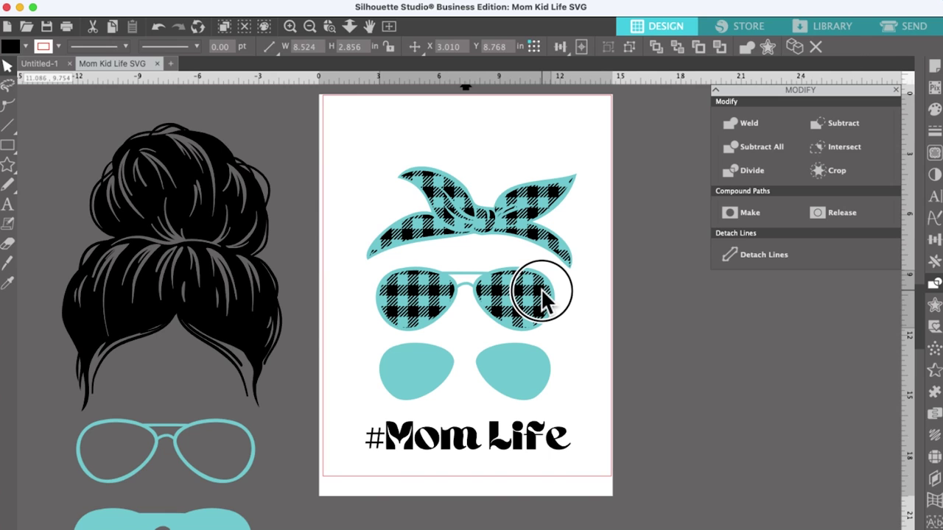
{"action": "left_click_drag", "start_coordinate": [543, 297], "coordinate": [542, 300]}
{"action": "key", "text": "Escape"}
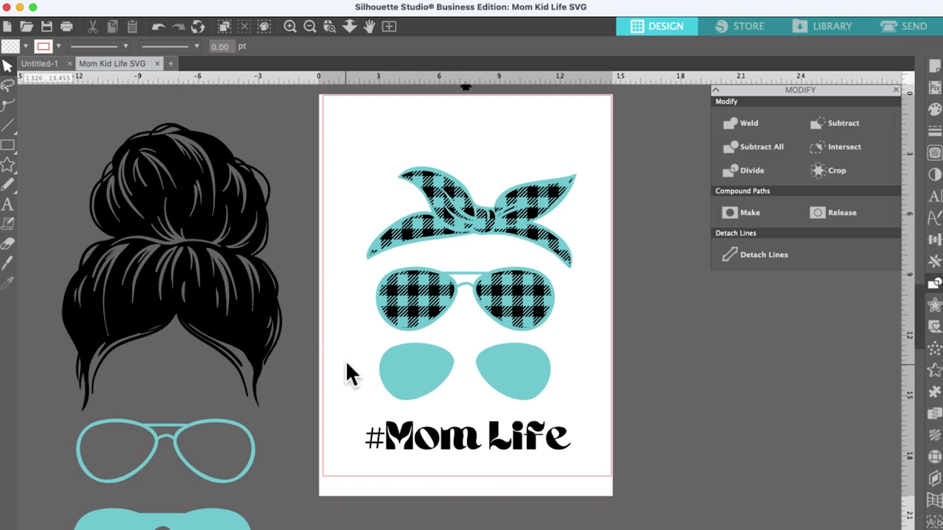
- Group the two loose teal lens shapes beneath the sunglasses on the page and deselect them
{"action": "left_click", "coordinate": [433, 385]}
{"action": "left_click", "coordinate": [564, 389], "text": "shift"}
{"action": "left_click", "coordinate": [628, 47]}
{"action": "left_click", "coordinate": [755, 346]}
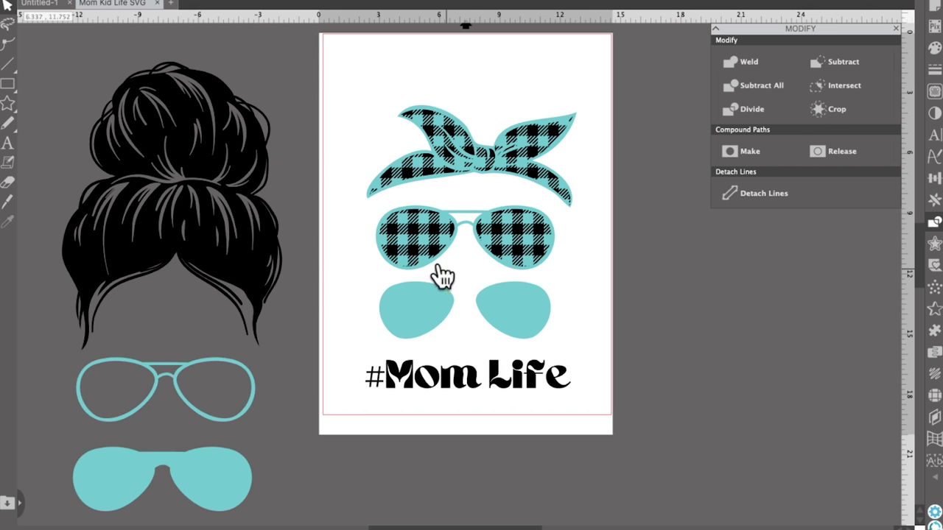
- Move the plaid lens pattern onto the solid teal sunglasses under the hair and the outline sunglasses below the page
{"action": "left_click_drag", "start_coordinate": [425, 250], "coordinate": [120, 483]}
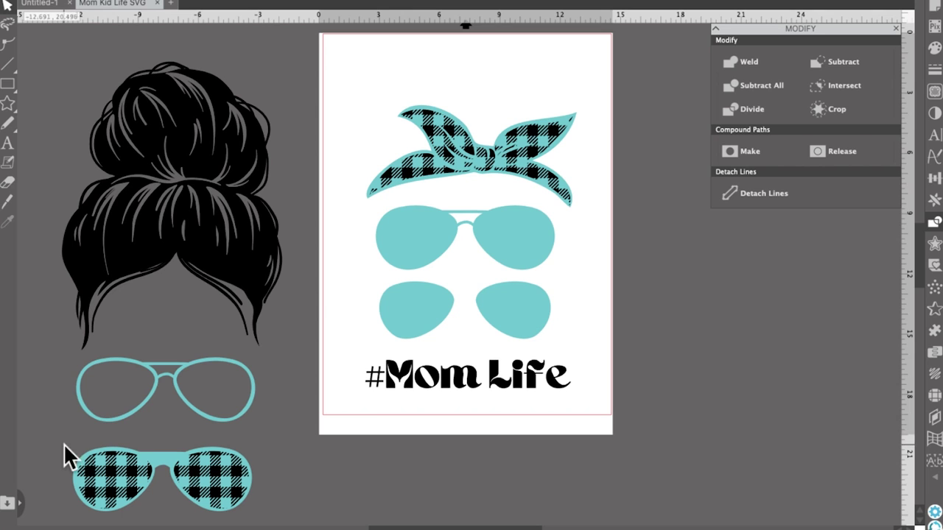
{"action": "left_click_drag", "start_coordinate": [167, 377], "coordinate": [442, 476]}
- Move the solid teal sunglasses and their plaid pattern together up onto the messy bun's face opening and fine-tune their position
{"action": "left_click_drag", "start_coordinate": [88, 421], "coordinate": [270, 509]}
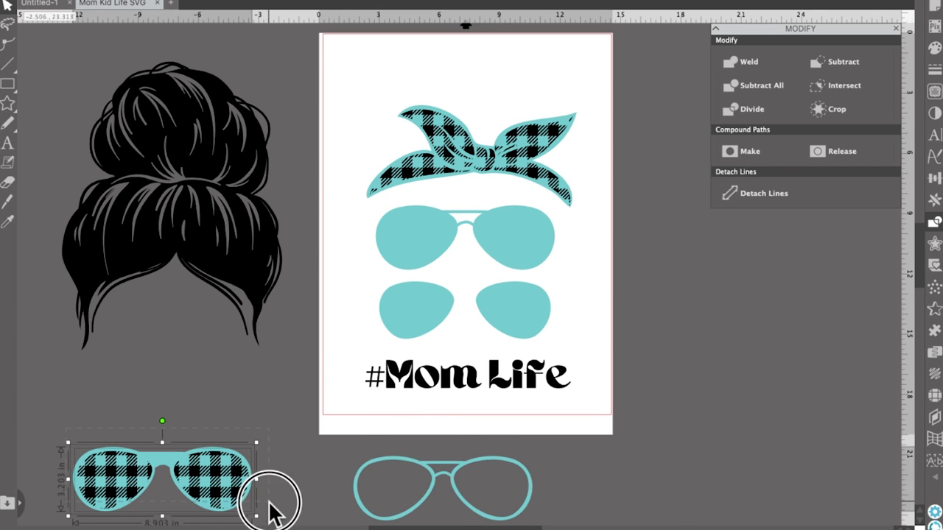
{"action": "left_click_drag", "start_coordinate": [211, 500], "coordinate": [213, 331]}
{"action": "key", "text": "Up"}
{"action": "key", "text": "Up"}
{"action": "key", "text": "Up"}
{"action": "key", "text": "Up"}
{"action": "key", "text": "Right"}
{"action": "key", "text": "Right"}
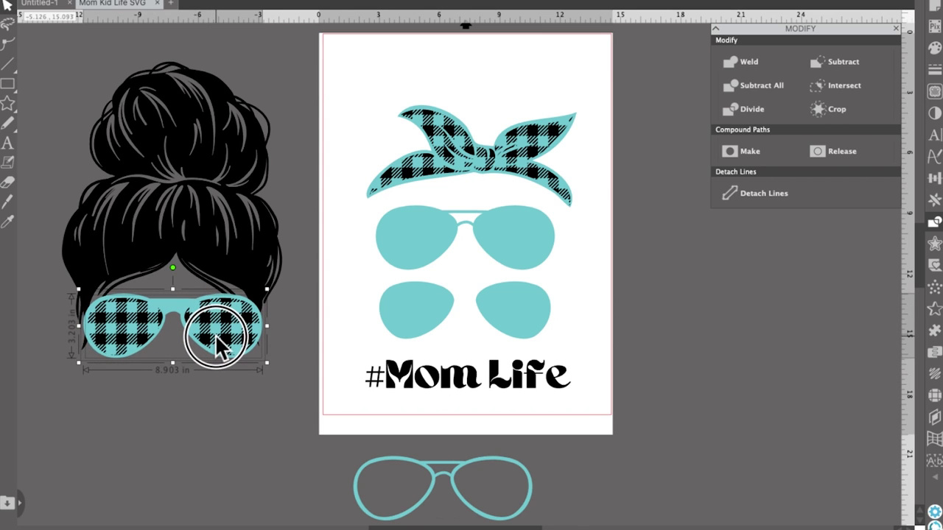
{"action": "left_click_drag", "start_coordinate": [218, 347], "coordinate": [213, 347]}
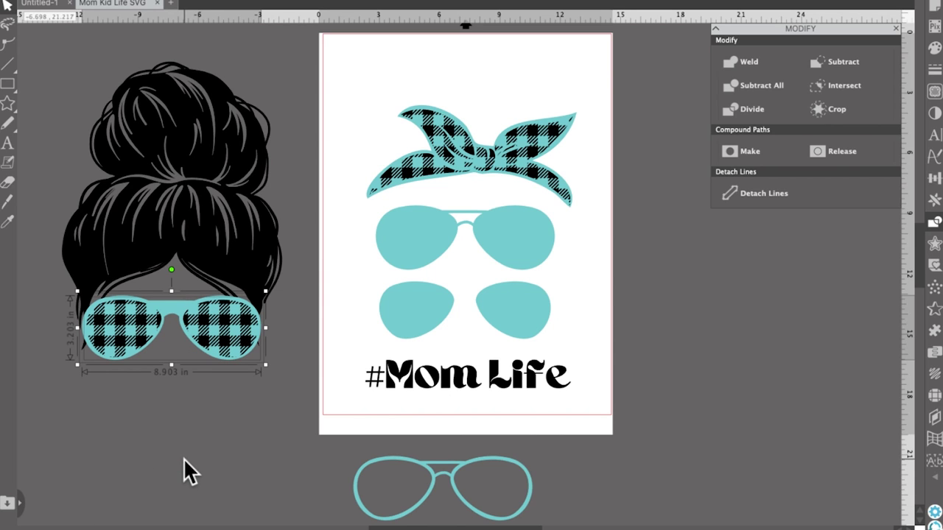
{"action": "left_click", "coordinate": [181, 435]}
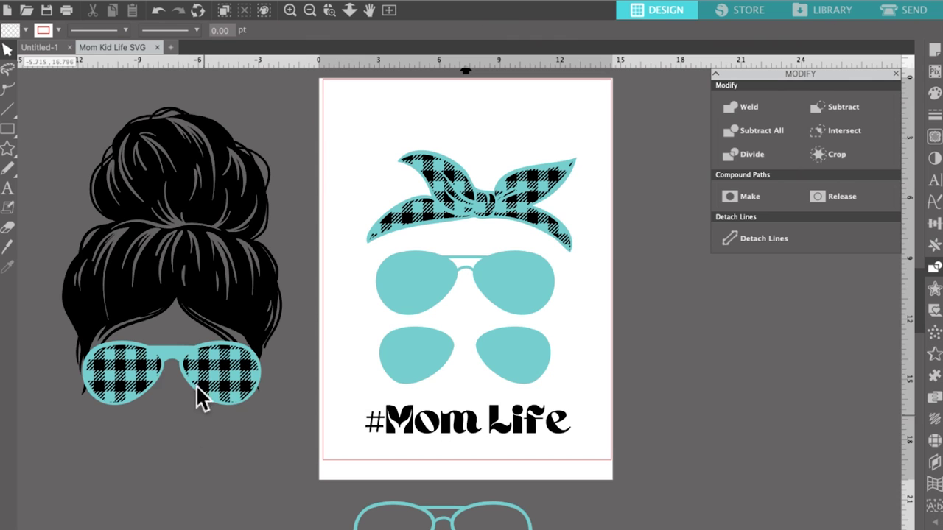
- Duplicate the plaid lens pattern and centre a copy over the teal sunglasses on the page at about X 3.010, Y 8.800 in
{"action": "left_click", "coordinate": [232, 387]}
{"action": "left_click_drag", "start_coordinate": [223, 385], "coordinate": [218, 466]}
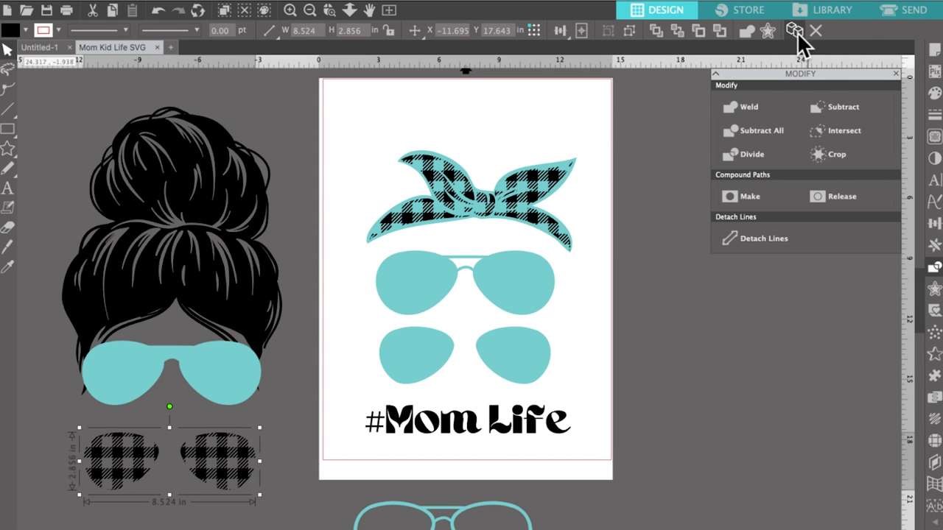
{"action": "left_click_drag", "start_coordinate": [221, 457], "coordinate": [501, 271]}
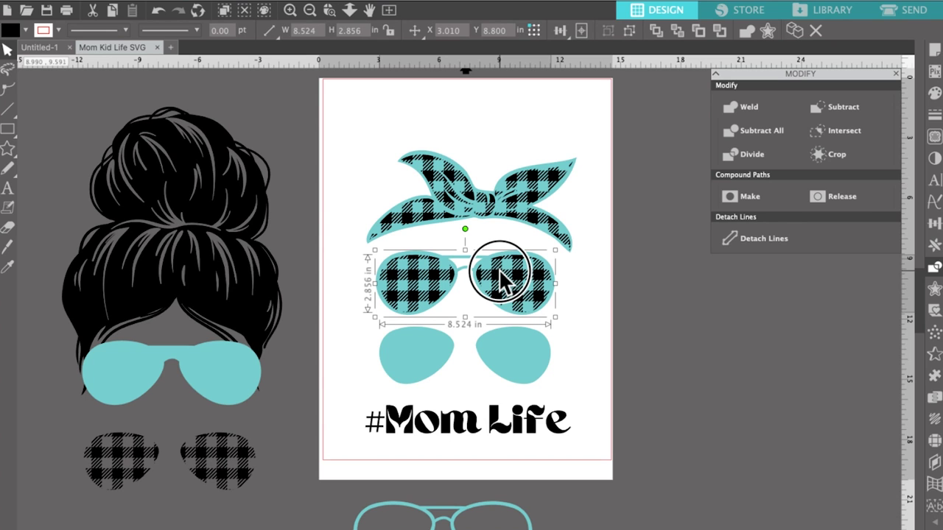
{"action": "left_click_drag", "start_coordinate": [500, 276], "coordinate": [501, 277]}
{"action": "left_click", "coordinate": [726, 344]}
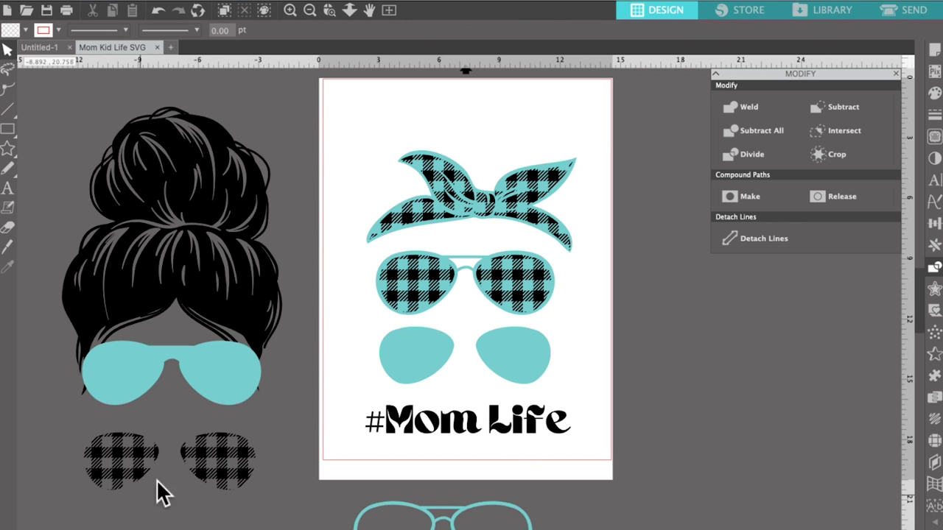
- Move the solid teal sunglasses below the hair and recentre the remaining plaid pattern on them at about X -12.022, Y 16.333 in
{"action": "left_click_drag", "start_coordinate": [204, 383], "coordinate": [192, 520]}
{"action": "left_click_drag", "start_coordinate": [234, 464], "coordinate": [224, 516]}
{"action": "left_click", "coordinate": [86, 479]}
{"action": "left_click_drag", "start_coordinate": [86, 479], "coordinate": [207, 444]}
{"action": "key", "text": "Escape"}
{"action": "left_click", "coordinate": [221, 442]}
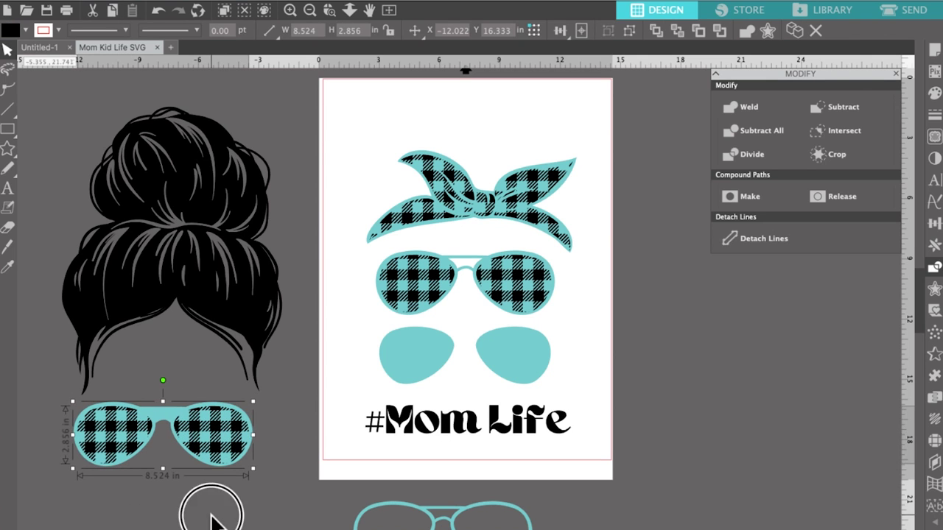
{"action": "key", "text": "Escape"}
- Move the grouped teal lenses below the plaid sunglasses off the page and place the outline sunglasses beside them
{"action": "left_click_drag", "start_coordinate": [437, 374], "coordinate": [103, 529]}
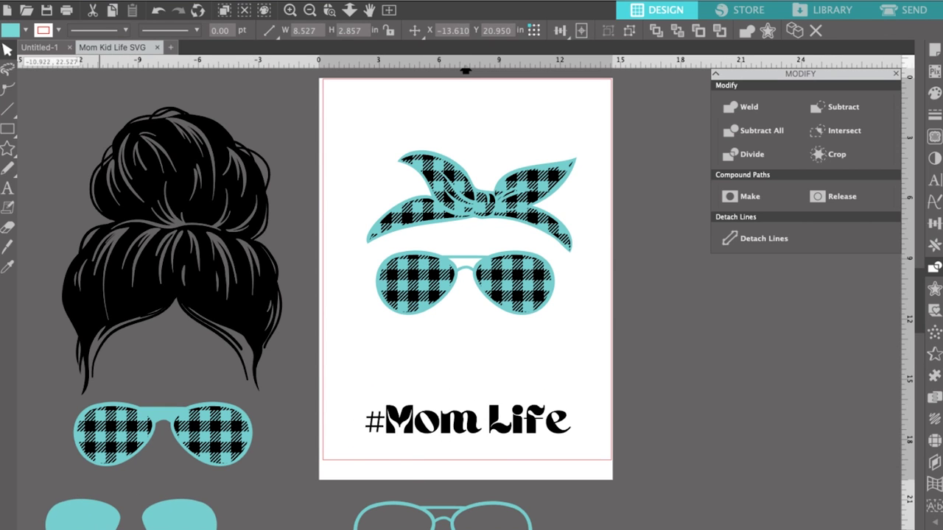
{"action": "key", "text": "Escape"}
{"action": "left_click_drag", "start_coordinate": [445, 513], "coordinate": [330, 507]}
- Move the plaid sunglasses from the page together with their pattern to the right of it, at about X 16.478, Y 13.825 in
{"action": "left_click", "coordinate": [331, 313]}
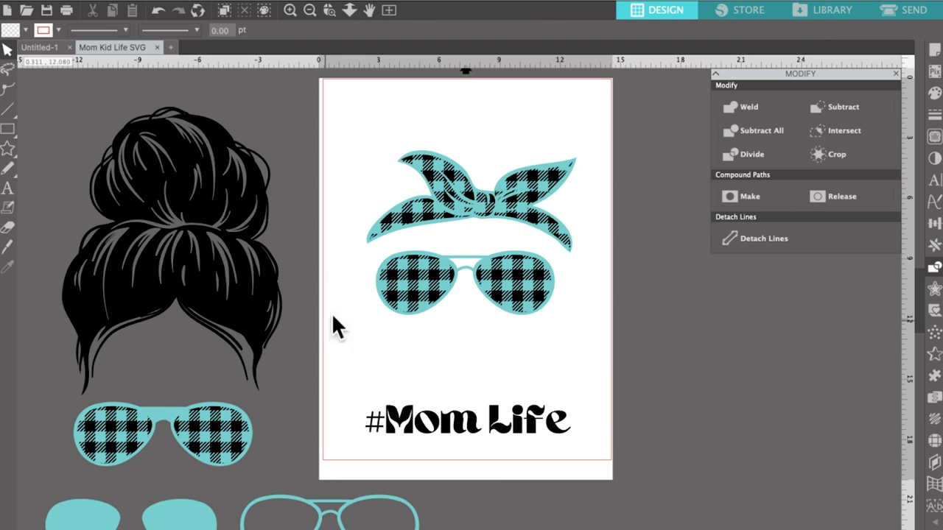
{"action": "left_click", "coordinate": [363, 262]}
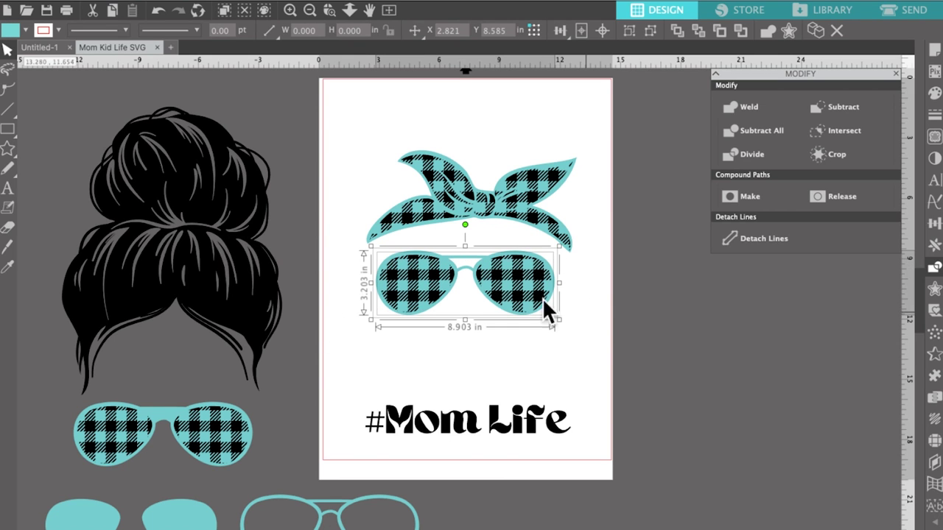
{"action": "left_click_drag", "start_coordinate": [518, 297], "coordinate": [791, 403]}
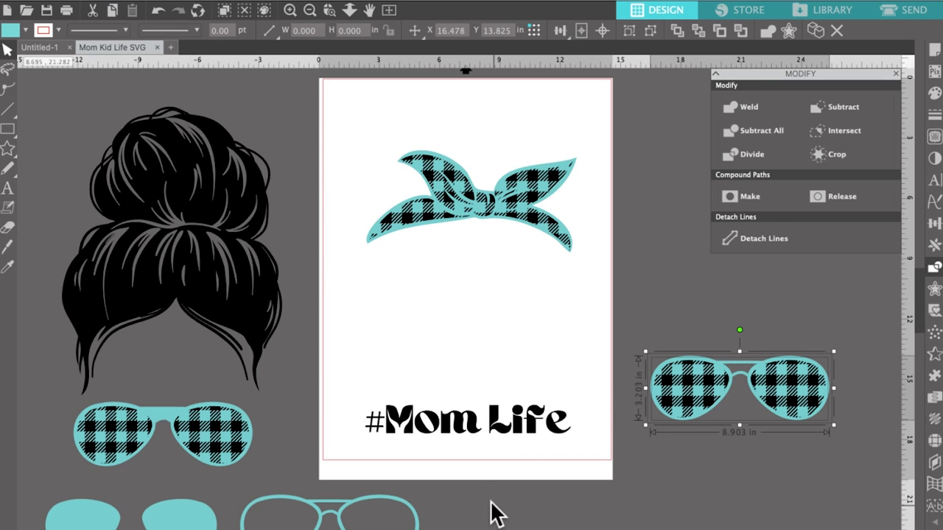
- Move a small black plaid stroke off the bandana's upper-left tip, undo the move and deselect
{"action": "left_click", "coordinate": [430, 162]}
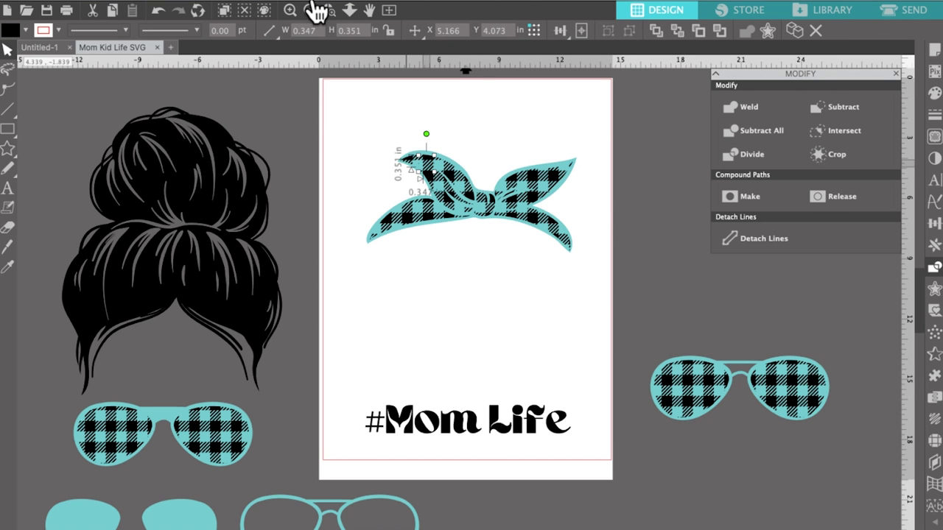
{"action": "left_click", "coordinate": [291, 11]}
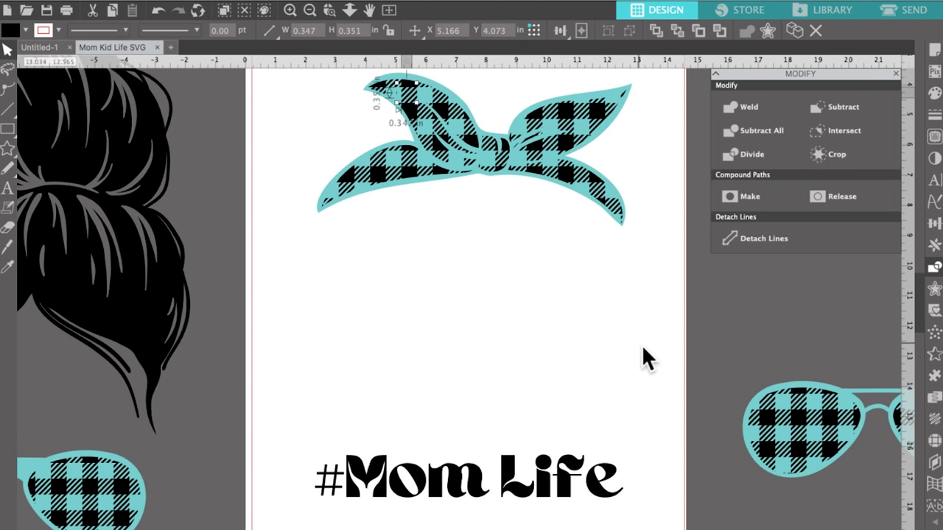
{"action": "scroll", "coordinate": [641, 359], "scroll_direction": "up", "scroll_amount": 5}
{"action": "left_click", "coordinate": [611, 239]}
{"action": "left_click", "coordinate": [632, 238]}
{"action": "left_click", "coordinate": [394, 236]}
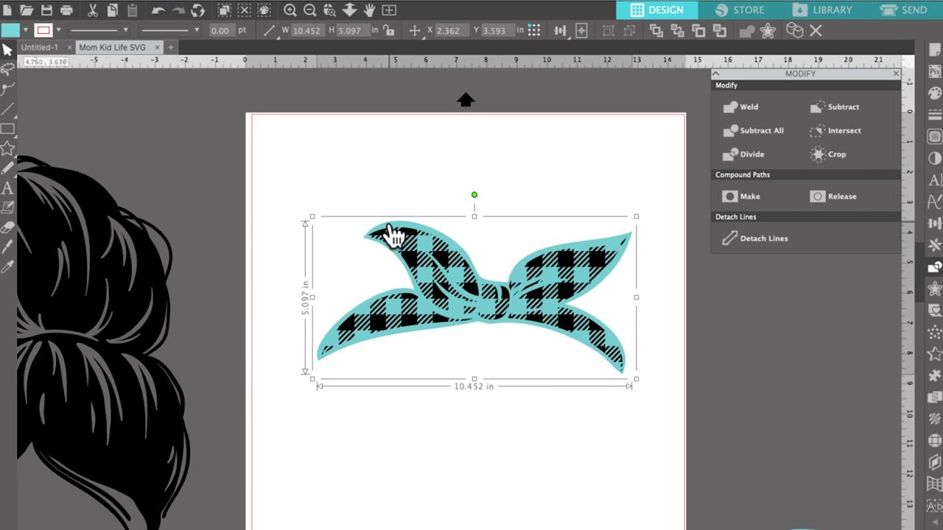
{"action": "left_click", "coordinate": [370, 205]}
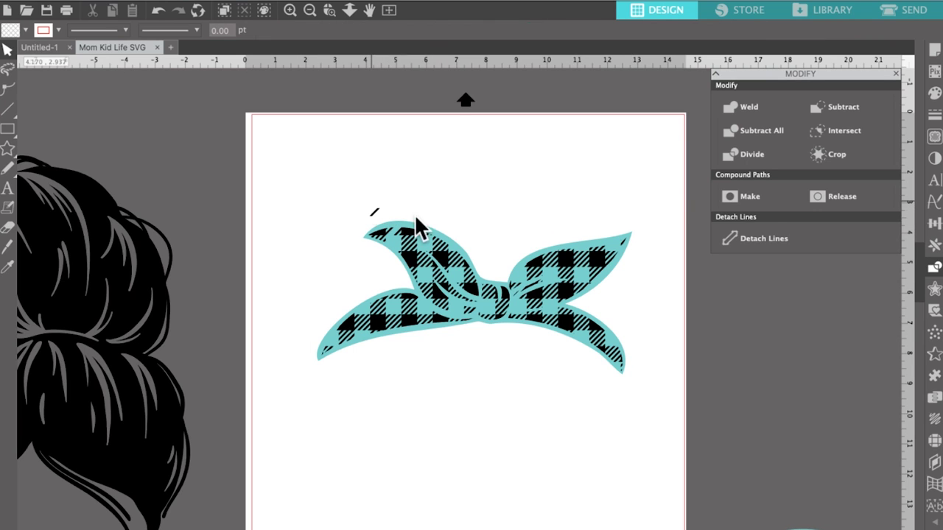
{"action": "left_click", "coordinate": [161, 9]}
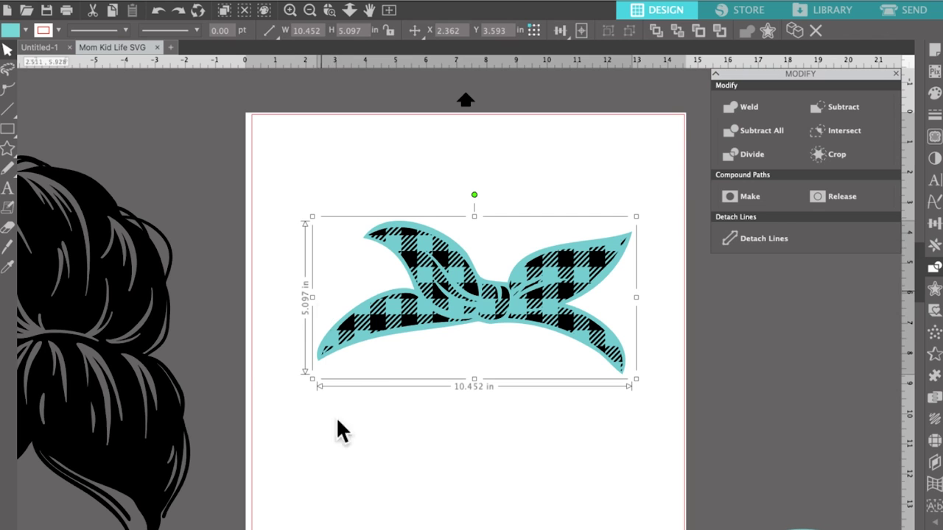
{"action": "left_click", "coordinate": [349, 386]}
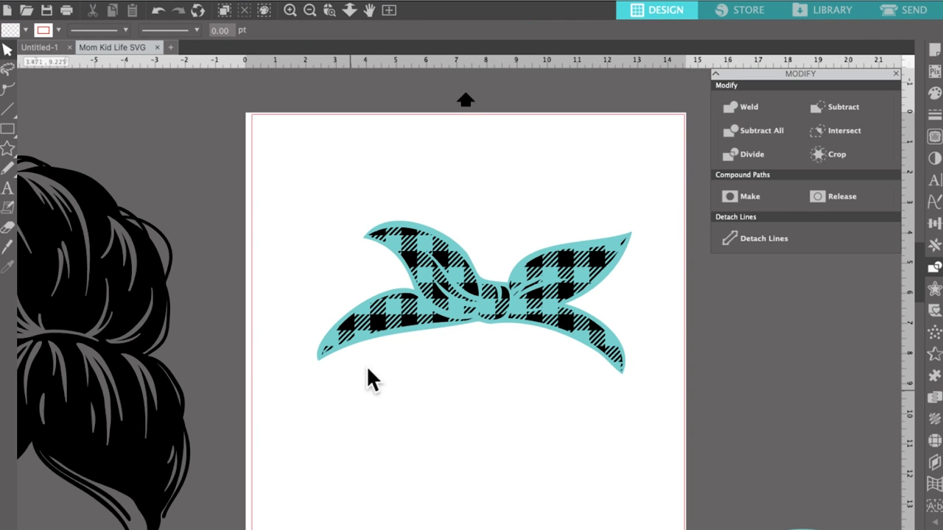
- Move the teal bandana outline down below the plaid bandana and deselect it
{"action": "left_click_drag", "start_coordinate": [361, 357], "coordinate": [339, 520]}
{"action": "left_click", "coordinate": [225, 521]}
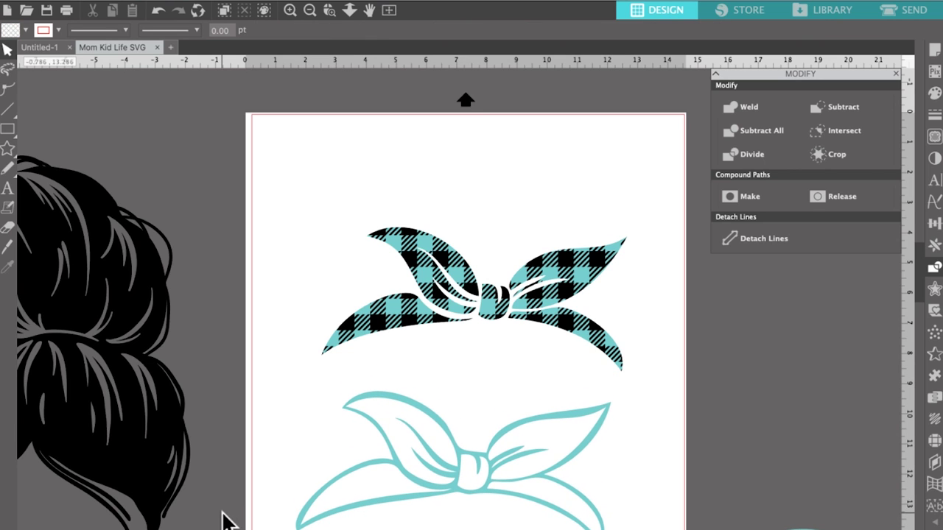
- Move the teal backing of the bandana's upper-left tail away from its plaid pattern and undo the move
{"action": "left_click", "coordinate": [395, 247]}
{"action": "left_click_drag", "start_coordinate": [390, 241], "coordinate": [274, 178]}
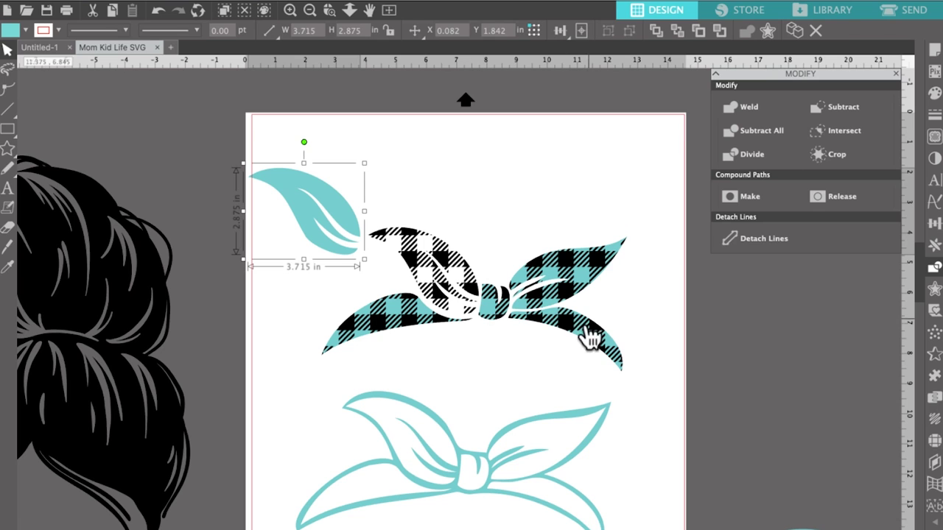
{"action": "left_click", "coordinate": [157, 11]}
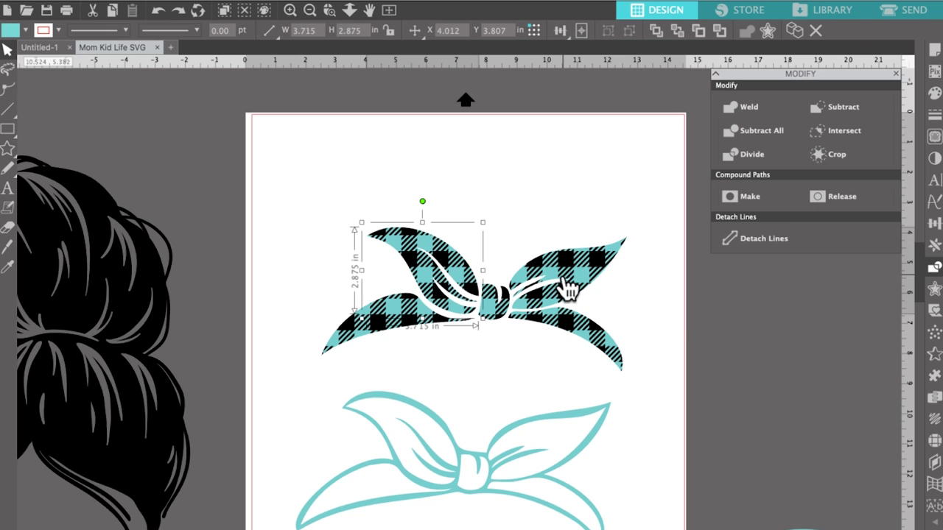
- Group all the bandana's teal backing pieces, including the knot, and move the group off the plaid to above the hair bun
{"action": "left_click", "coordinate": [587, 290], "text": "shift"}
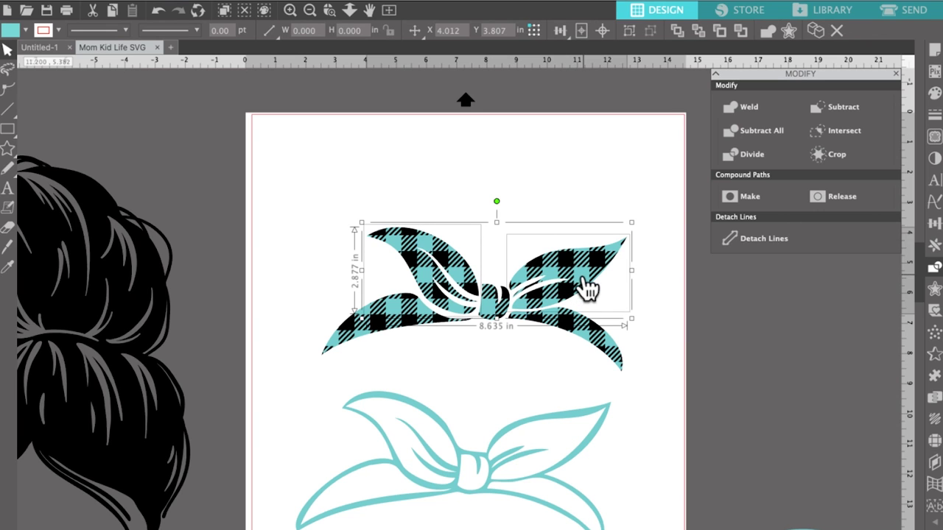
{"action": "left_click", "coordinate": [589, 348], "text": "shift"}
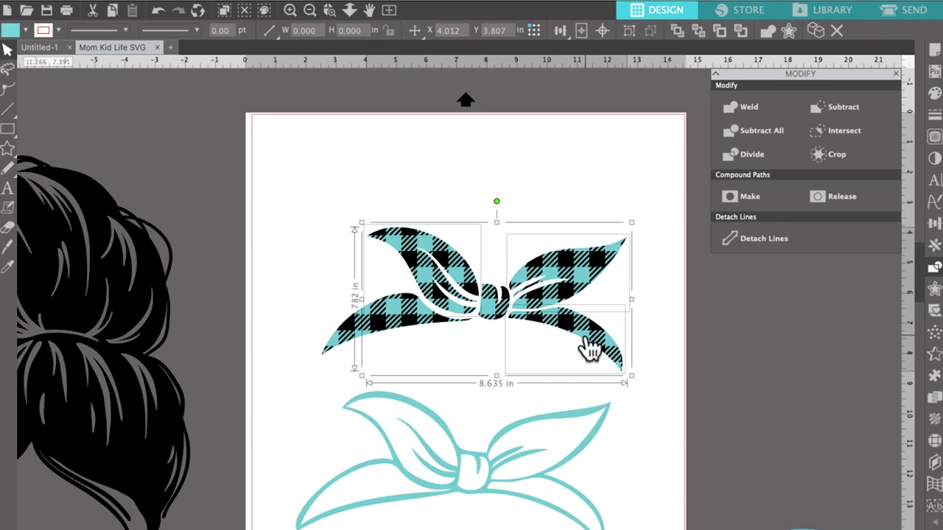
{"action": "left_click", "coordinate": [393, 313], "text": "shift"}
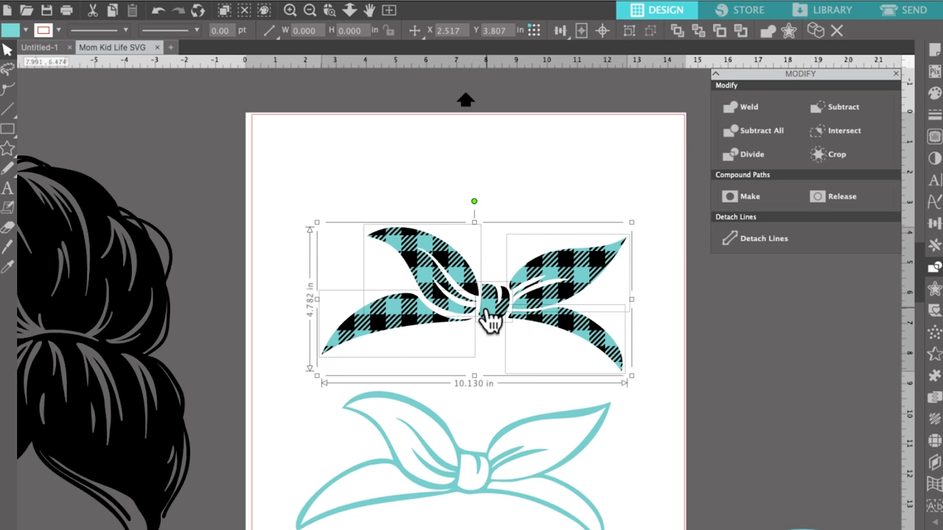
{"action": "left_click", "coordinate": [629, 31]}
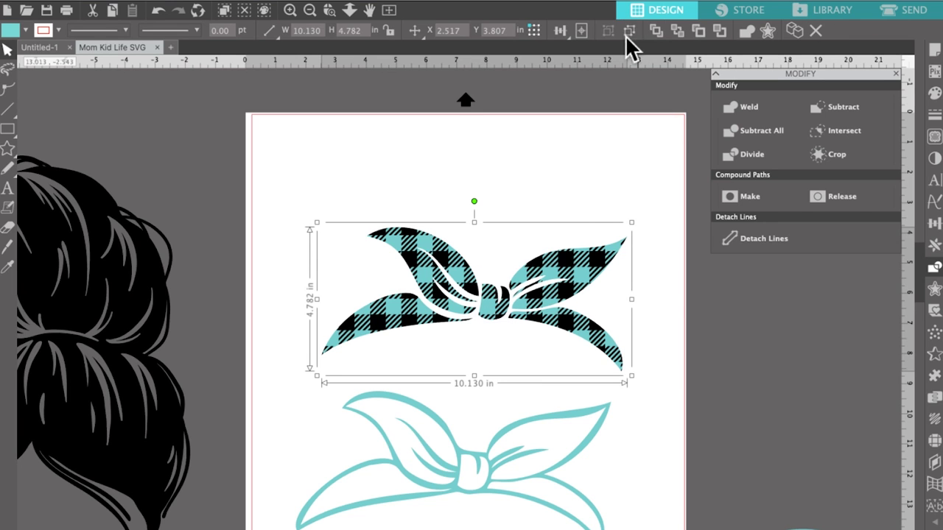
{"action": "left_click_drag", "start_coordinate": [431, 251], "coordinate": [405, 111]}
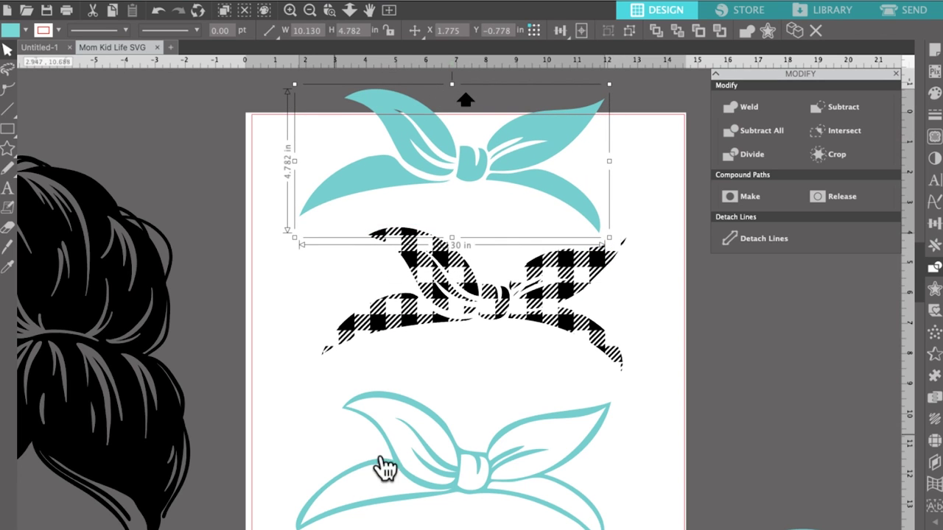
{"action": "left_click_drag", "start_coordinate": [378, 118], "coordinate": [35, 83]}
- Select all the black plaid pieces of the bandana and group them into one object
{"action": "left_click_drag", "start_coordinate": [318, 179], "coordinate": [683, 368]}
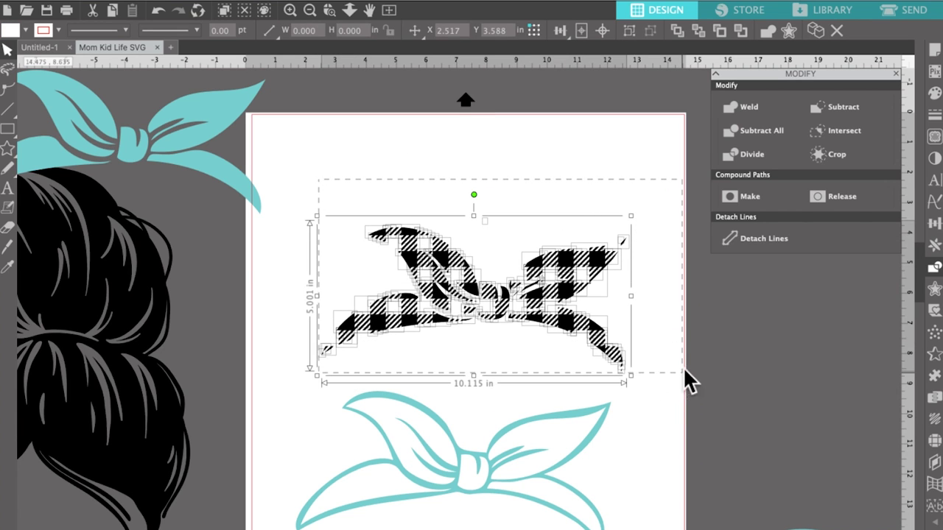
{"action": "left_click", "coordinate": [629, 30]}
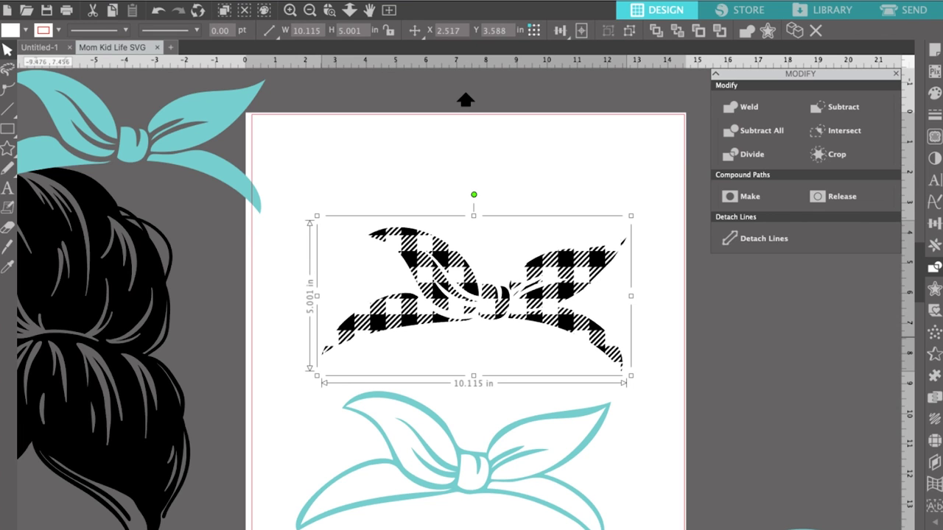
- Move the grouped teal backing onto the page and align it with the black plaid bandana pattern
{"action": "left_click_drag", "start_coordinate": [202, 135], "coordinate": [549, 158]}
{"action": "left_click", "coordinate": [430, 203]}
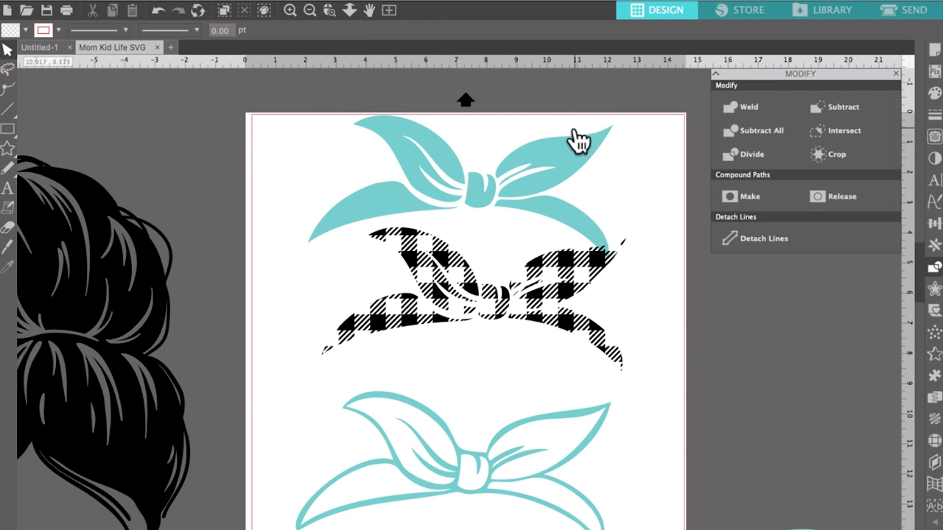
{"action": "left_click_drag", "start_coordinate": [571, 156], "coordinate": [584, 256]}
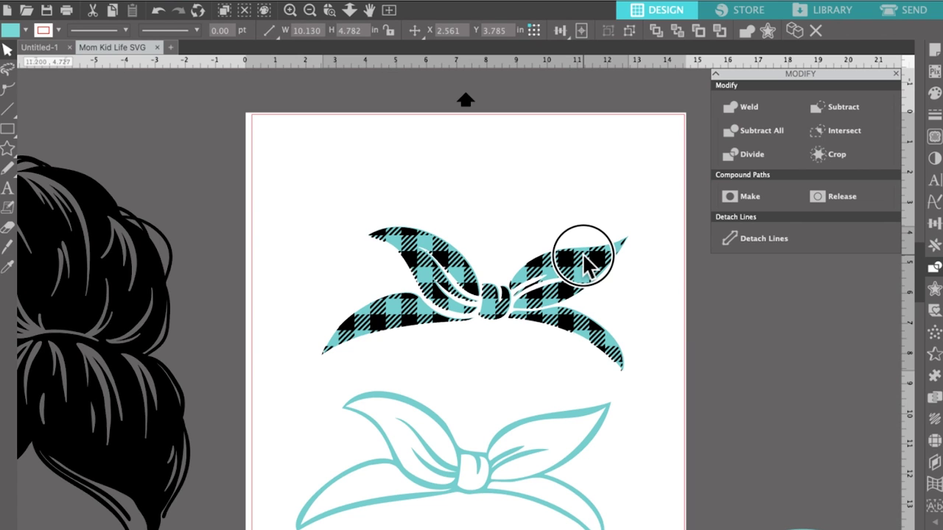
{"action": "left_click_drag", "start_coordinate": [584, 257], "coordinate": [582, 258]}
{"action": "left_click", "coordinate": [748, 288]}
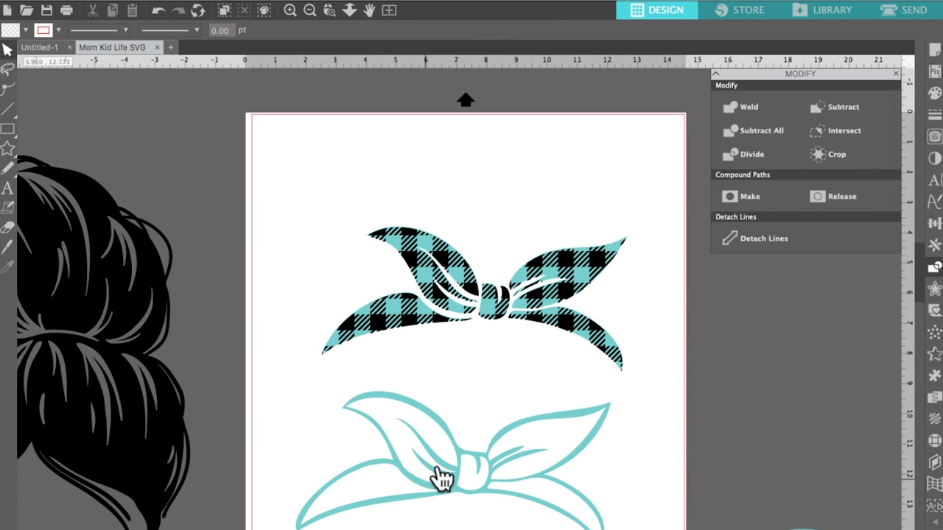
- Try the teal bandana outline as a border around the plaid bandana and move it back below
{"action": "left_click_drag", "start_coordinate": [511, 438], "coordinate": [536, 262]}
{"action": "left_click", "coordinate": [491, 328]}
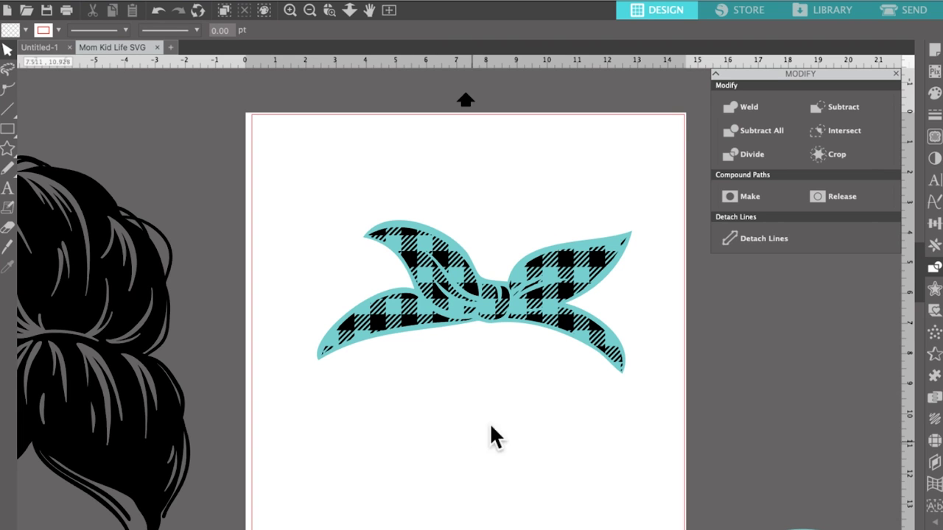
{"action": "left_click_drag", "start_coordinate": [404, 235], "coordinate": [359, 420]}
{"action": "left_click", "coordinate": [360, 420]}
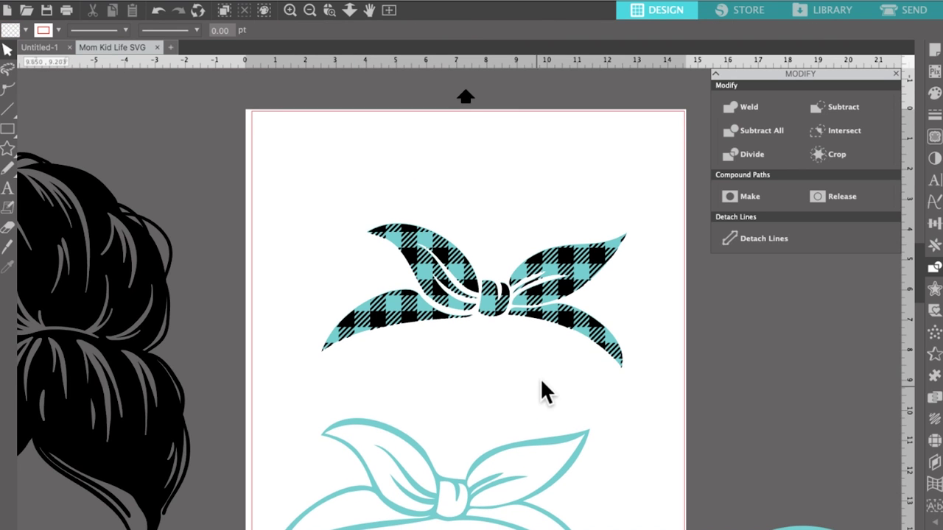
- Try the teal bandana outline on the messy bun hair and return it to the page below the plaid bandana
{"action": "scroll", "coordinate": [542, 381], "scroll_direction": "down", "scroll_amount": 3}
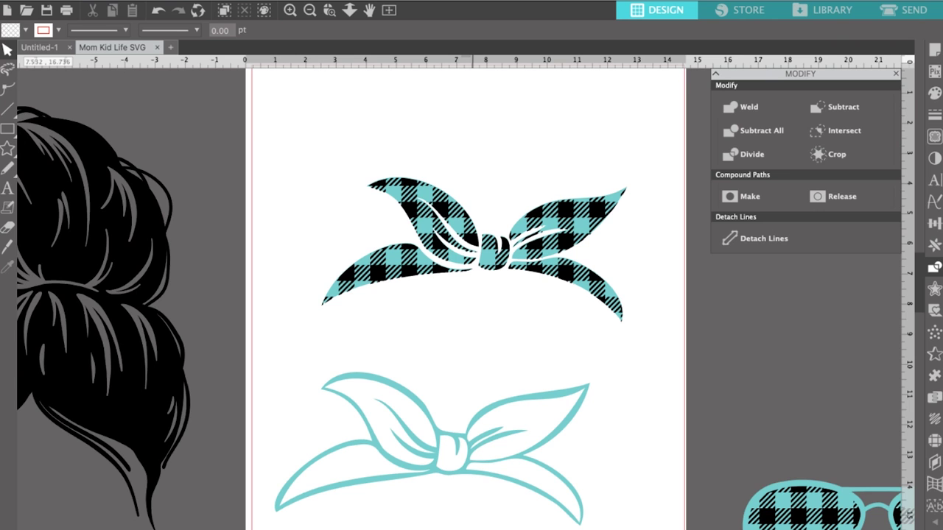
{"action": "scroll", "coordinate": [465, 292], "scroll_direction": "left", "scroll_amount": 5}
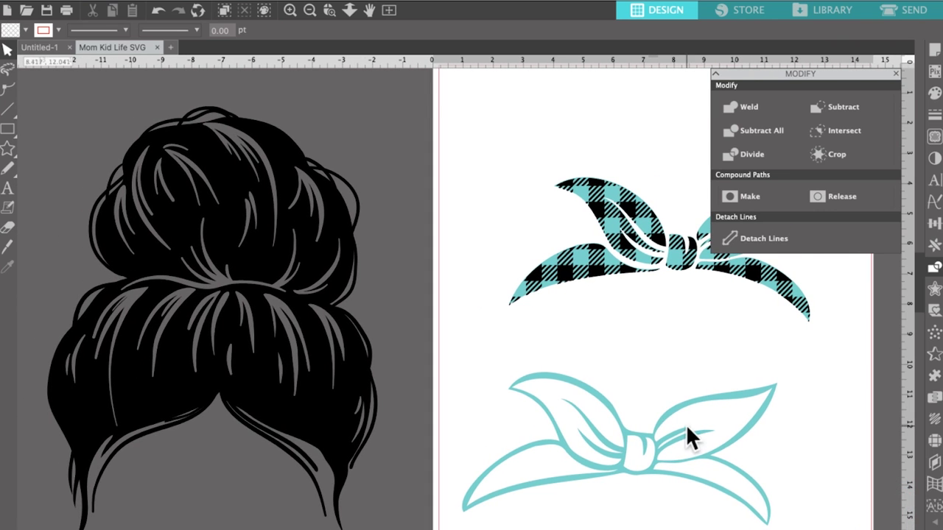
{"action": "left_click_drag", "start_coordinate": [681, 418], "coordinate": [252, 252]}
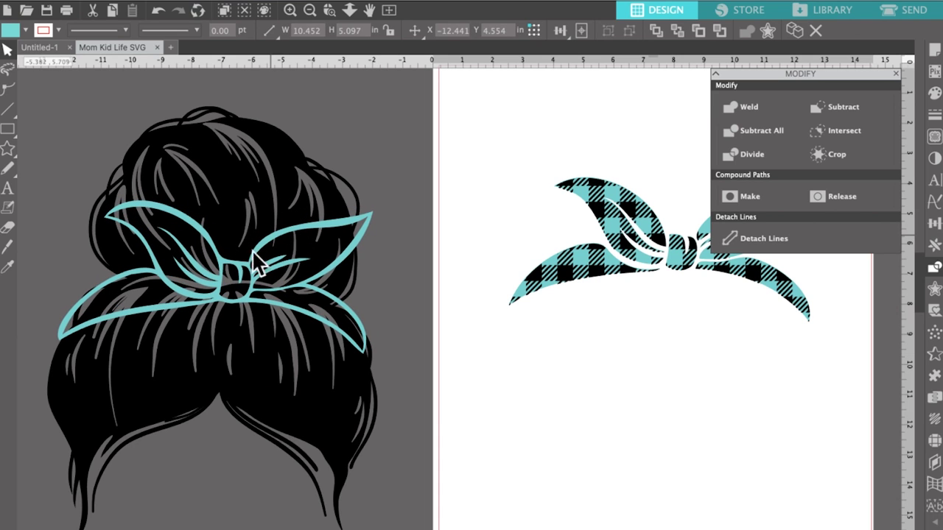
{"action": "left_click", "coordinate": [252, 265]}
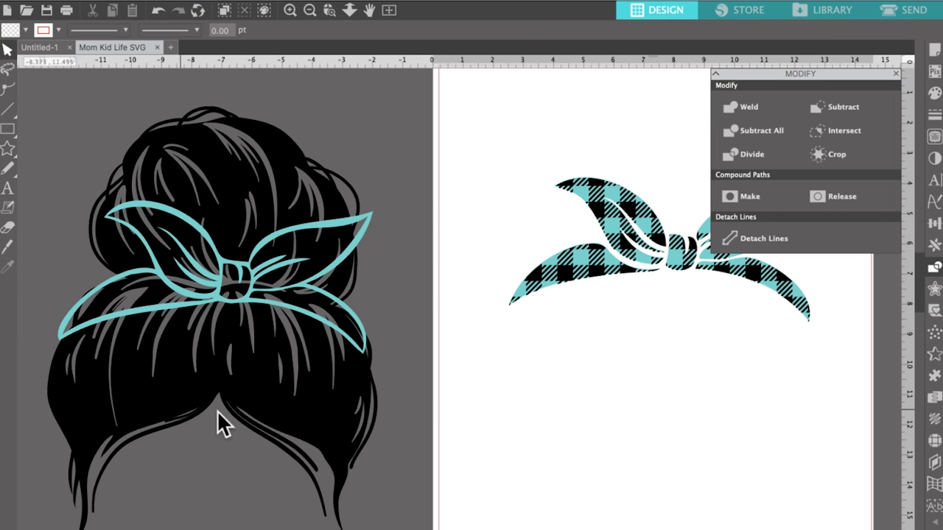
{"action": "left_click", "coordinate": [260, 254]}
{"action": "left_click_drag", "start_coordinate": [259, 254], "coordinate": [638, 405]}
{"action": "left_click", "coordinate": [783, 405]}
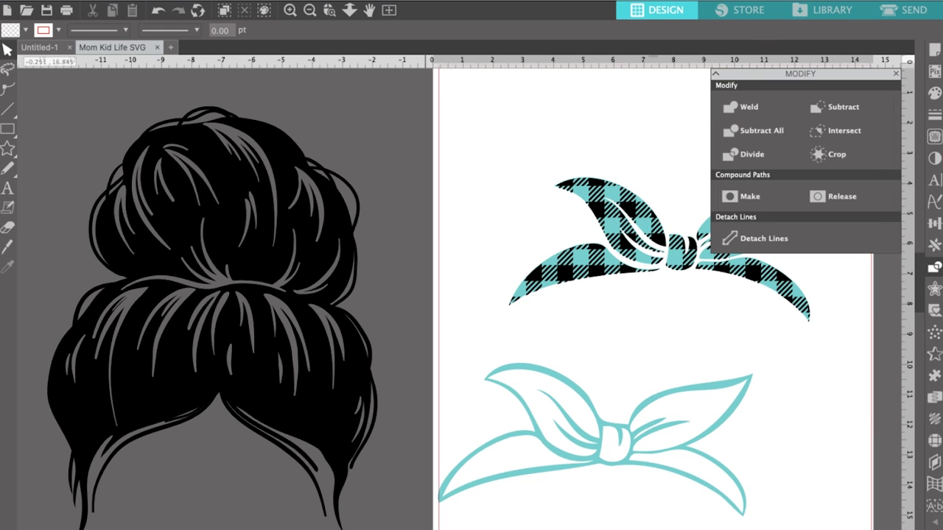
{"action": "scroll", "coordinate": [454, 424], "scroll_direction": "right", "scroll_amount": 5}
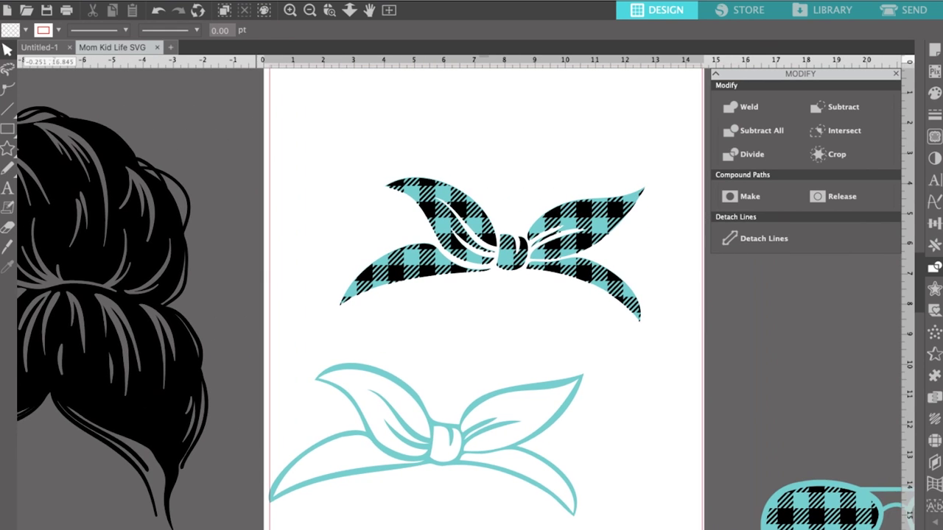
- Shift the teal bandana outline toward the page's left edge, duplicate it, and place the copy beside it on the right
{"action": "left_click_drag", "start_coordinate": [453, 424], "coordinate": [389, 409]}
{"action": "left_click", "coordinate": [378, 410]}
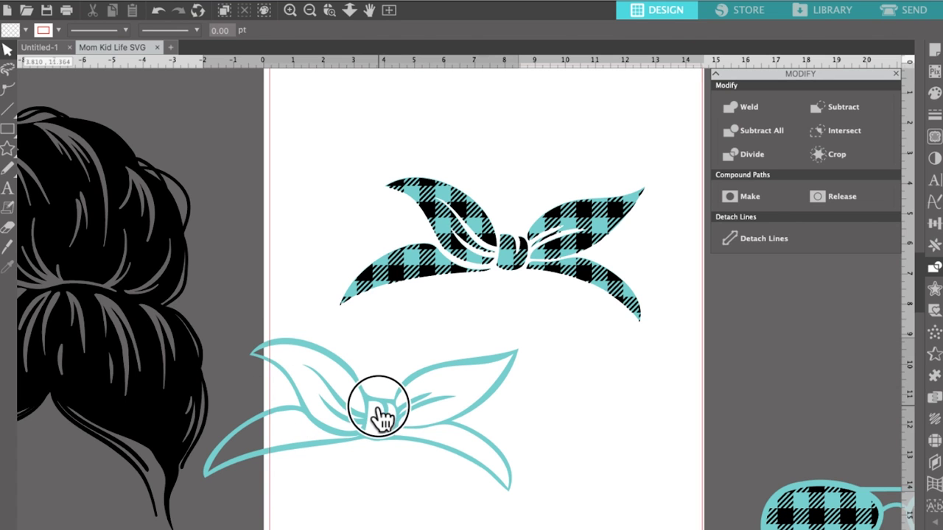
{"action": "left_click", "coordinate": [796, 30]}
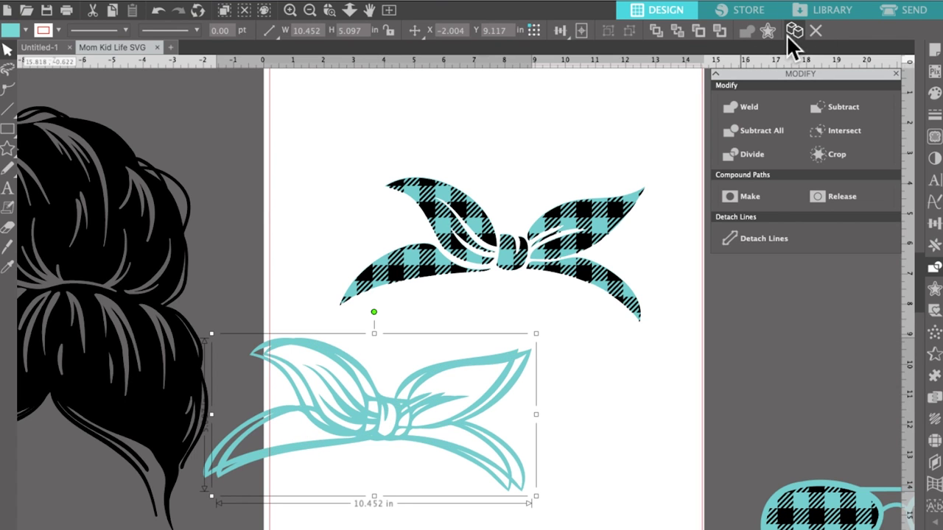
{"action": "left_click_drag", "start_coordinate": [479, 363], "coordinate": [782, 339]}
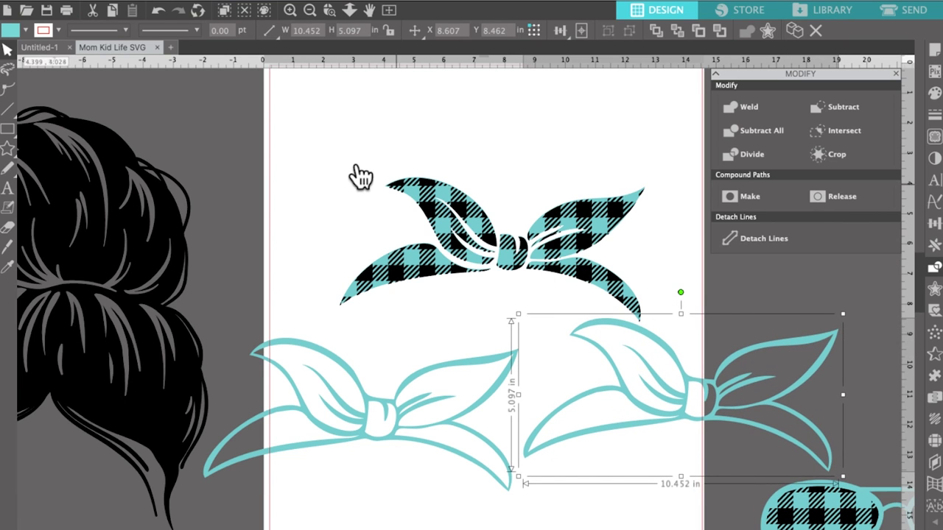
- Move the layered plaid bandana up to the top of the page and shift the original teal outline lower
{"action": "left_click_drag", "start_coordinate": [358, 175], "coordinate": [668, 241]}
{"action": "left_click", "coordinate": [527, 205]}
{"action": "left_click_drag", "start_coordinate": [527, 205], "coordinate": [442, 166]}
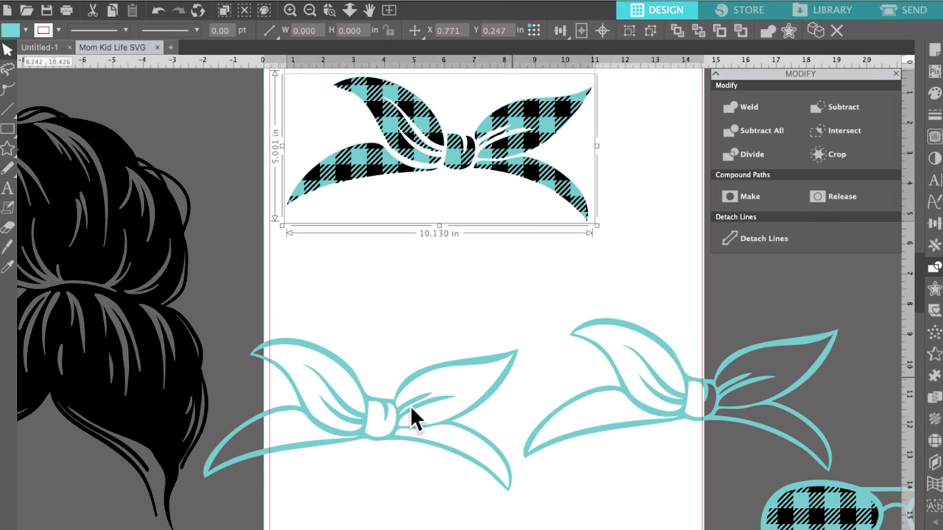
{"action": "left_click", "coordinate": [375, 464]}
{"action": "left_click_drag", "start_coordinate": [375, 464], "coordinate": [358, 518]}
- Move the duplicate outline below the plaid bandana, release its compound path into solid shapes, and deselect it
{"action": "left_click_drag", "start_coordinate": [675, 361], "coordinate": [472, 282]}
{"action": "right_click", "coordinate": [471, 282]}
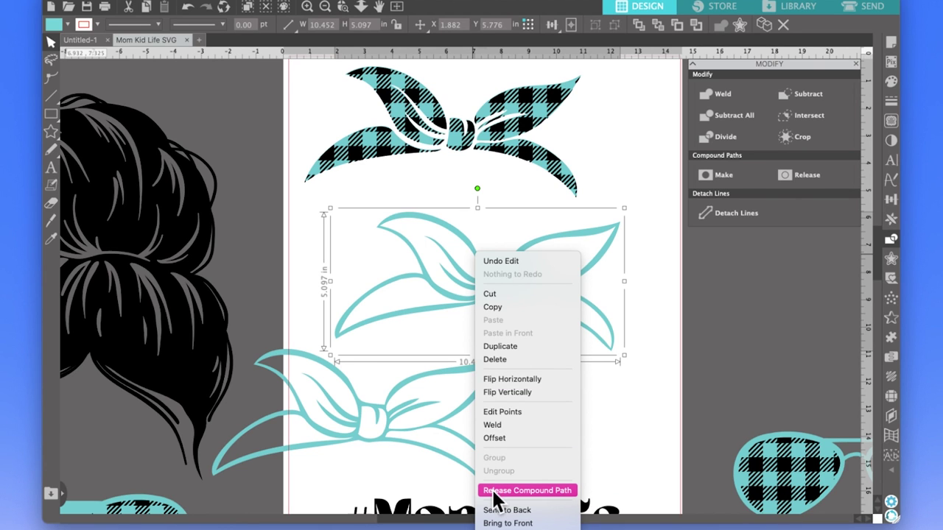
{"action": "left_click", "coordinate": [515, 491]}
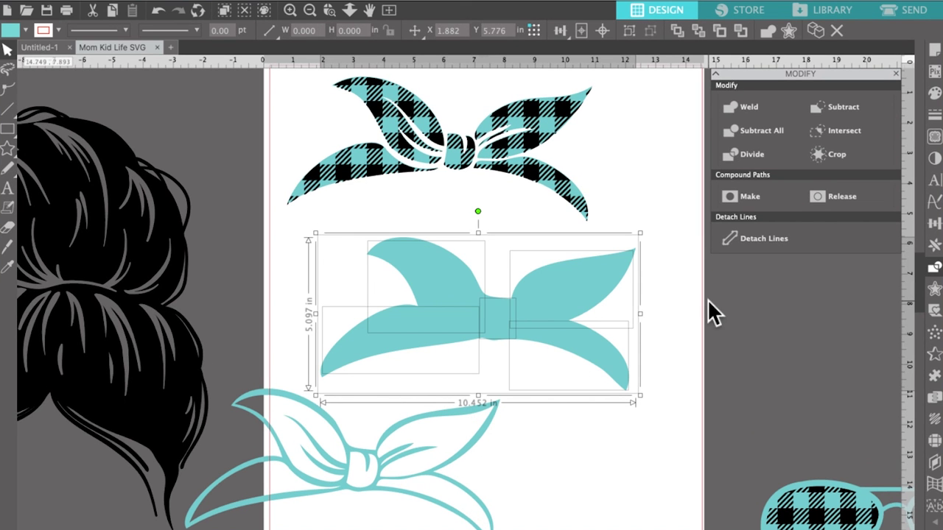
{"action": "key", "text": "Escape"}
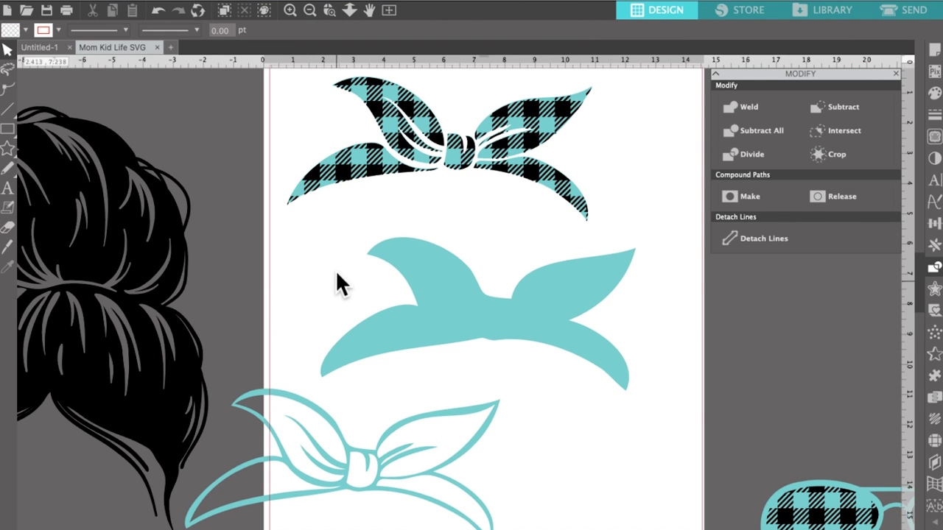
{"action": "left_click", "coordinate": [311, 234]}
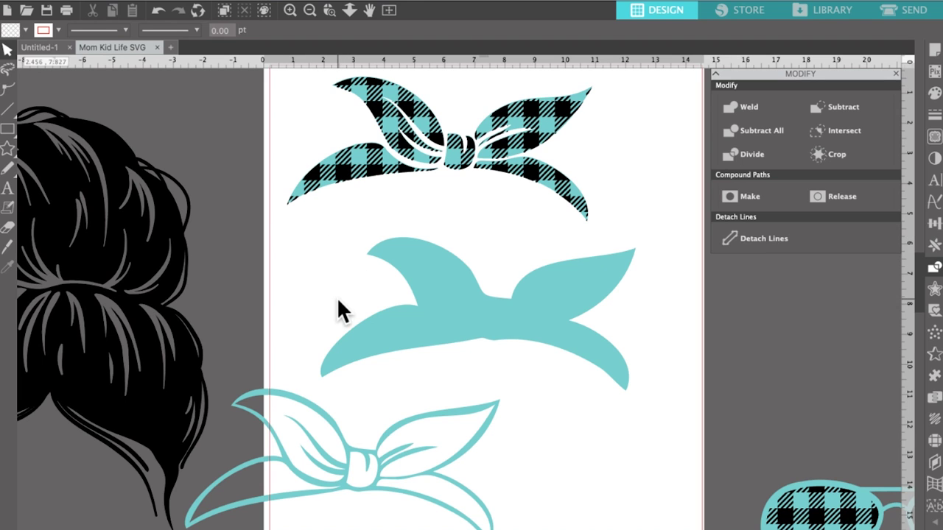
- Try the black plaid pattern in front of the solid teal silhouette and return it to its original teal backing
{"action": "left_click_drag", "start_coordinate": [433, 126], "coordinate": [499, 304]}
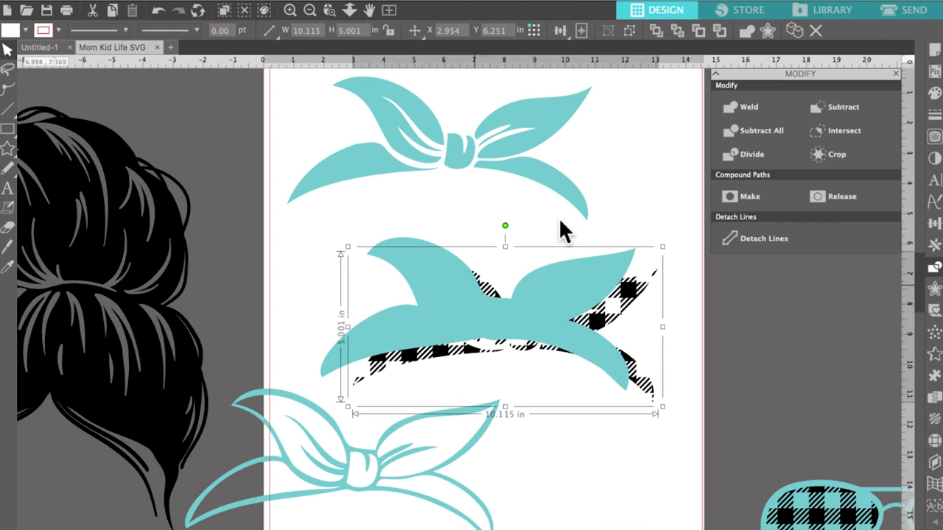
{"action": "left_click", "coordinate": [658, 33]}
{"action": "left_click_drag", "start_coordinate": [587, 291], "coordinate": [567, 274]}
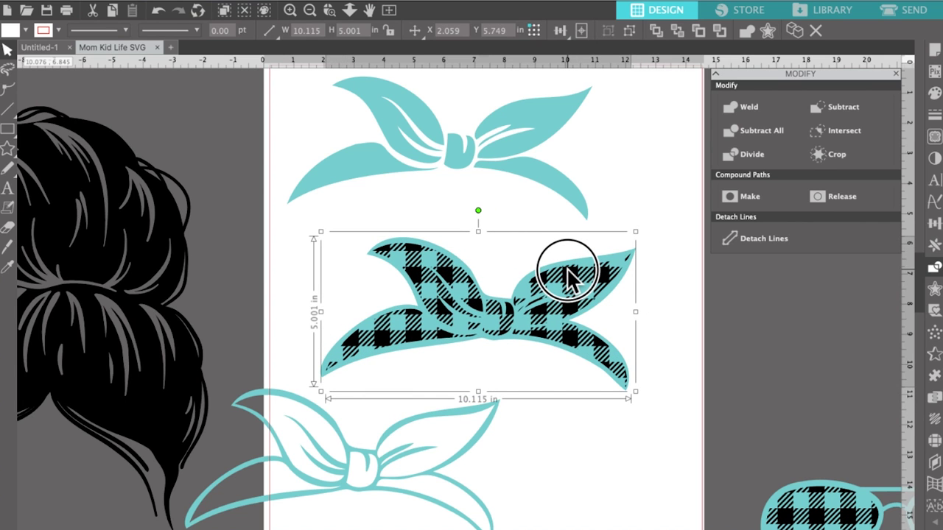
{"action": "left_click_drag", "start_coordinate": [568, 274], "coordinate": [528, 103]}
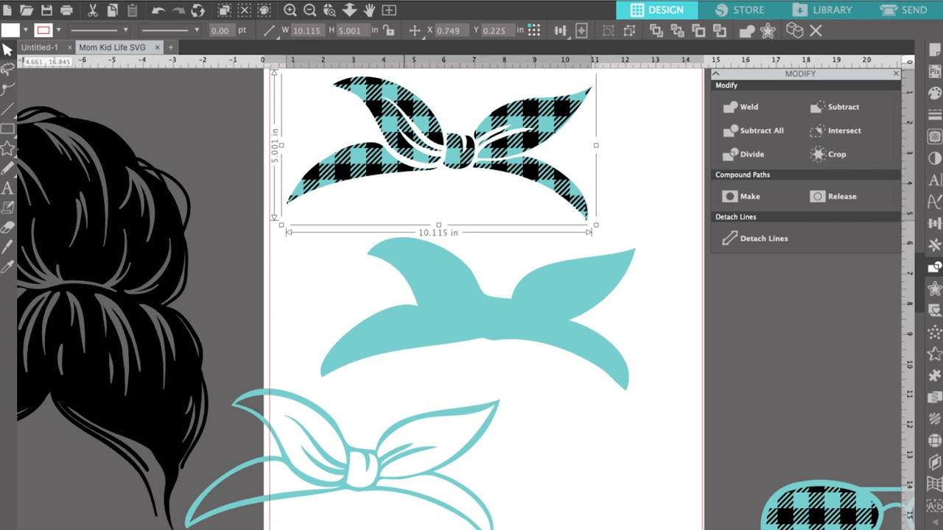
- Place the teal bandana outline on the page below the solid silhouette and fill the silhouette with yellow
{"action": "scroll", "coordinate": [465, 292], "scroll_direction": "left", "scroll_amount": 5}
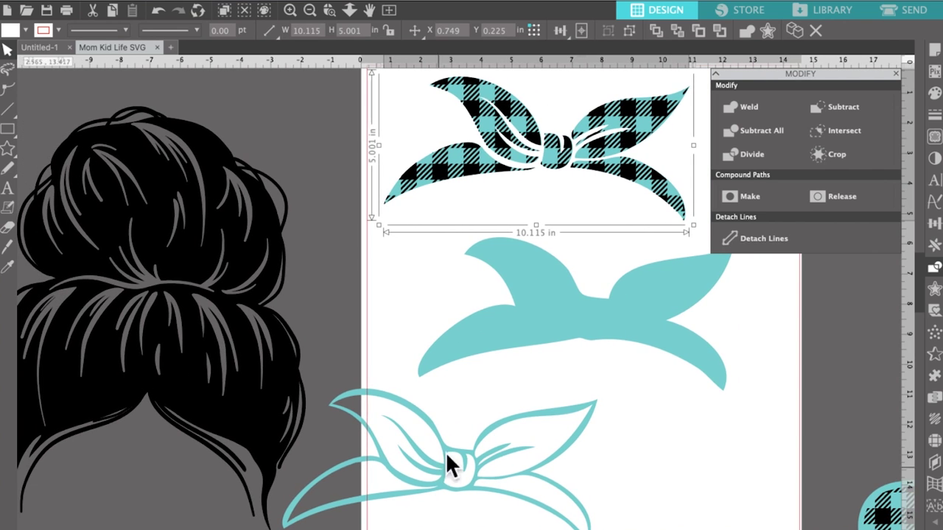
{"action": "left_click_drag", "start_coordinate": [500, 435], "coordinate": [576, 419]}
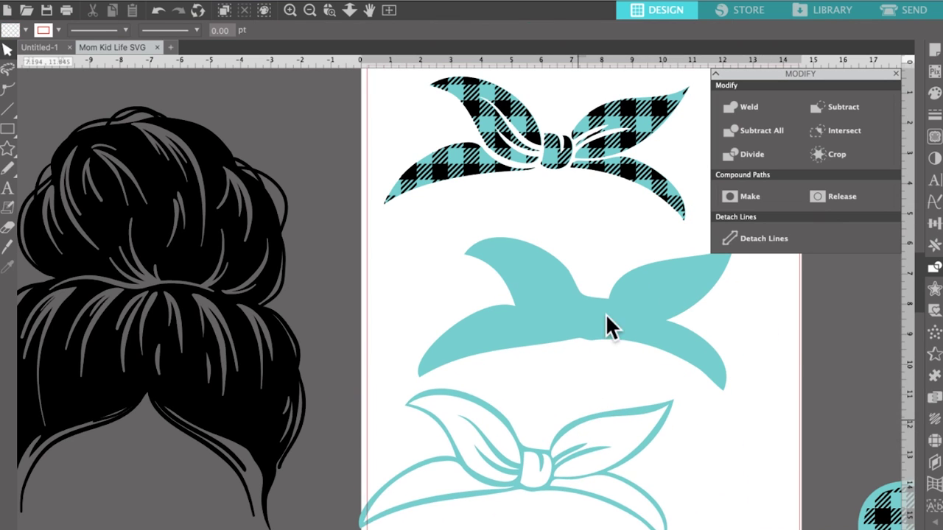
{"action": "left_click", "coordinate": [535, 332]}
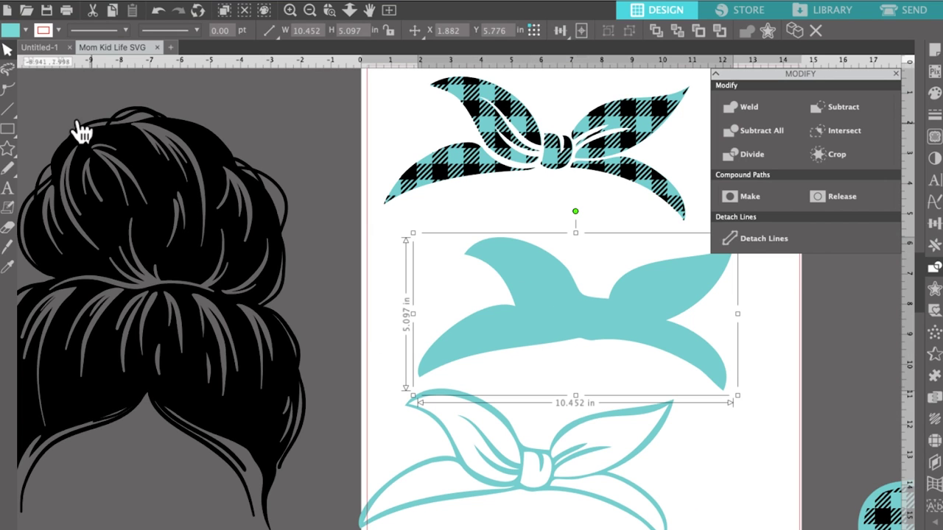
{"action": "left_click", "coordinate": [25, 31]}
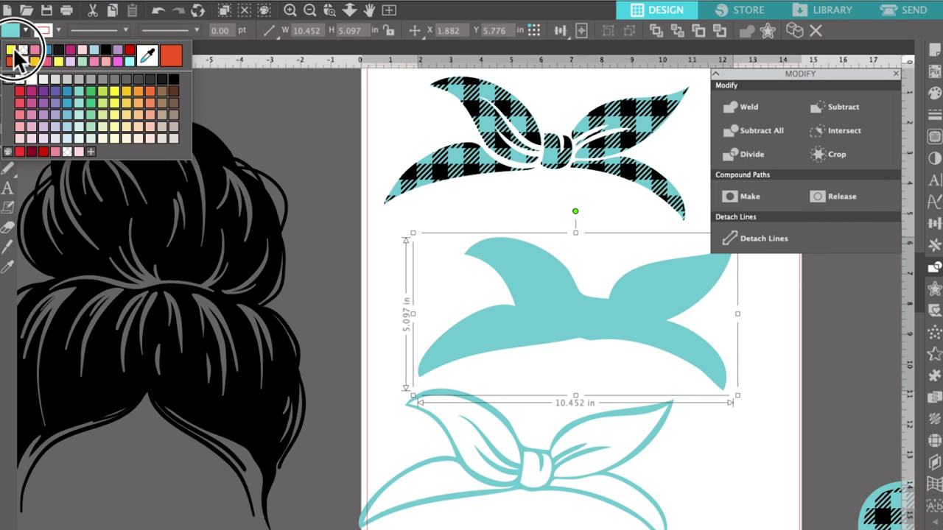
{"action": "left_click", "coordinate": [13, 50]}
{"action": "left_click", "coordinate": [549, 468]}
{"action": "scroll", "coordinate": [548, 468], "scroll_direction": "right", "scroll_amount": 2}
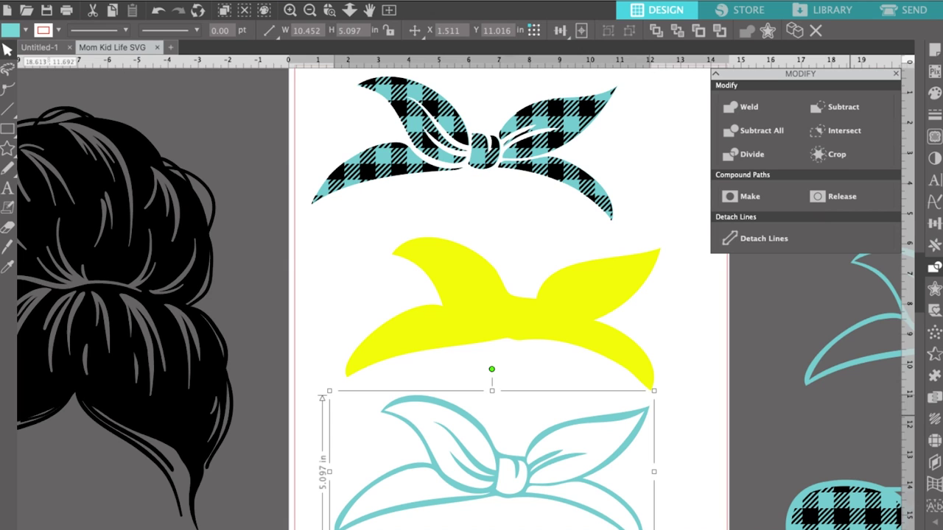
- Try the yellow silhouette as a backing behind the plaid bandana and move it off toward the hair bun
{"action": "left_click", "coordinate": [479, 303]}
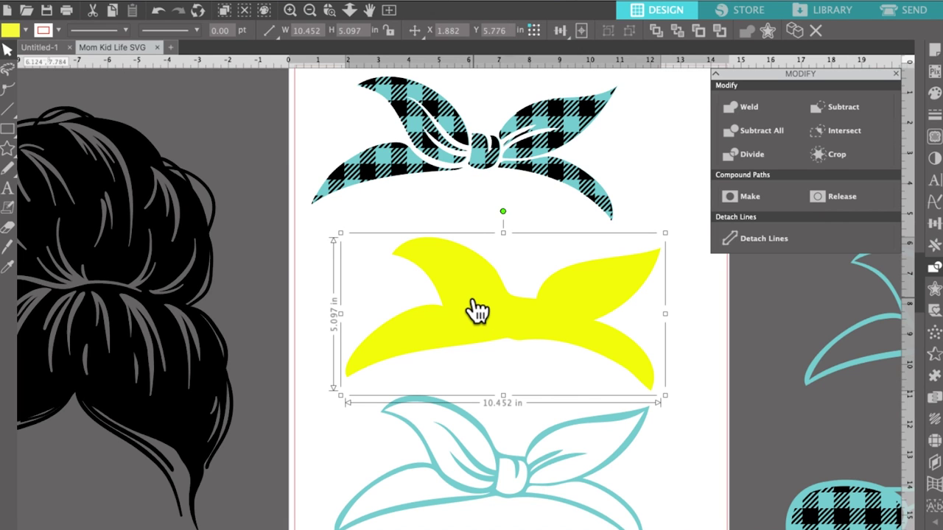
{"action": "left_click_drag", "start_coordinate": [476, 309], "coordinate": [250, 424]}
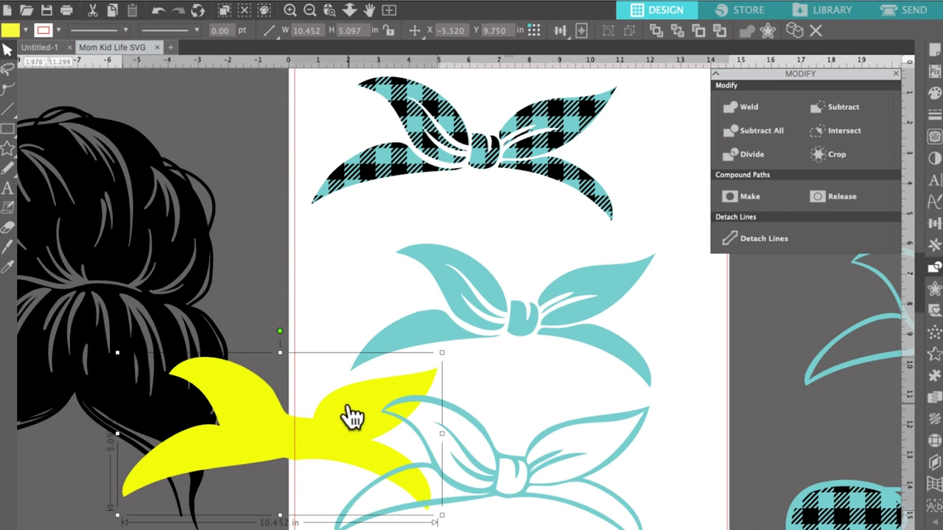
{"action": "left_click_drag", "start_coordinate": [362, 412], "coordinate": [545, 109]}
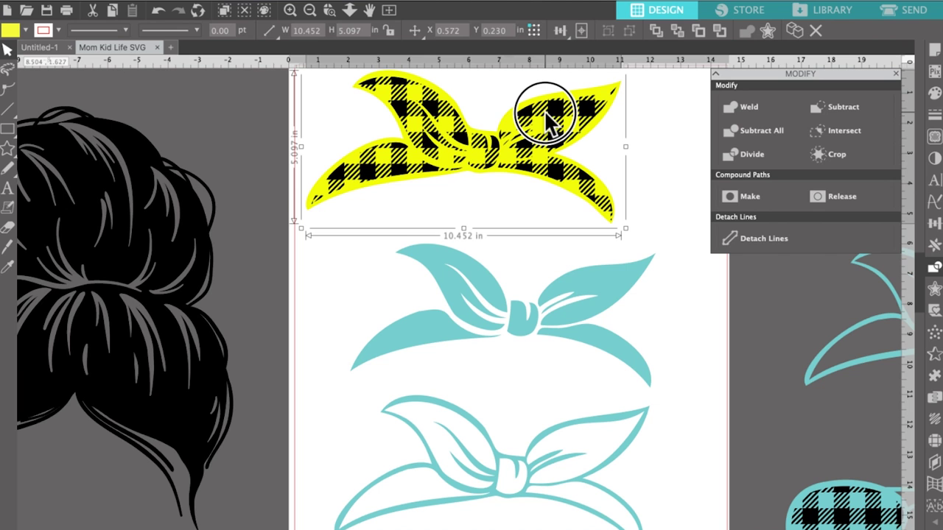
{"action": "left_click_drag", "start_coordinate": [542, 116], "coordinate": [395, 223]}
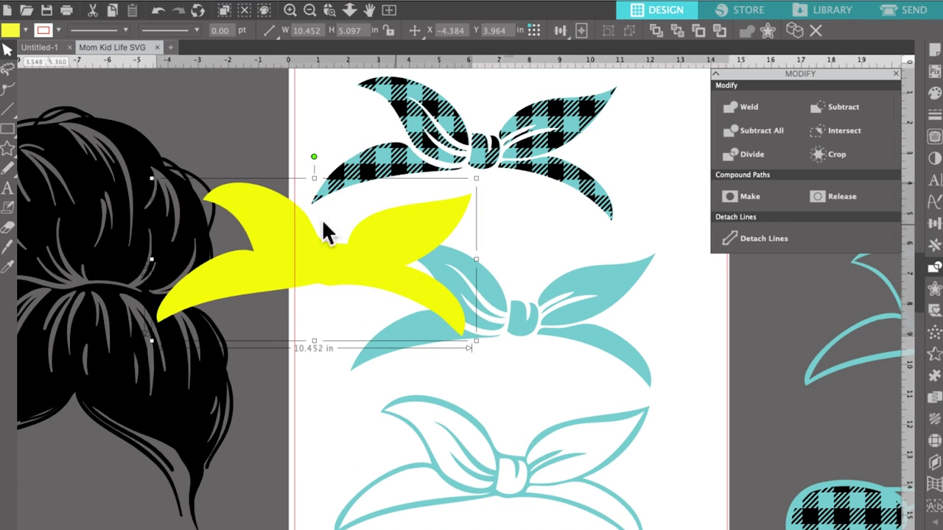
- Recolour the solid yellow headband silhouette with the teal sampled from the plaid headband
{"action": "left_click", "coordinate": [25, 31]}
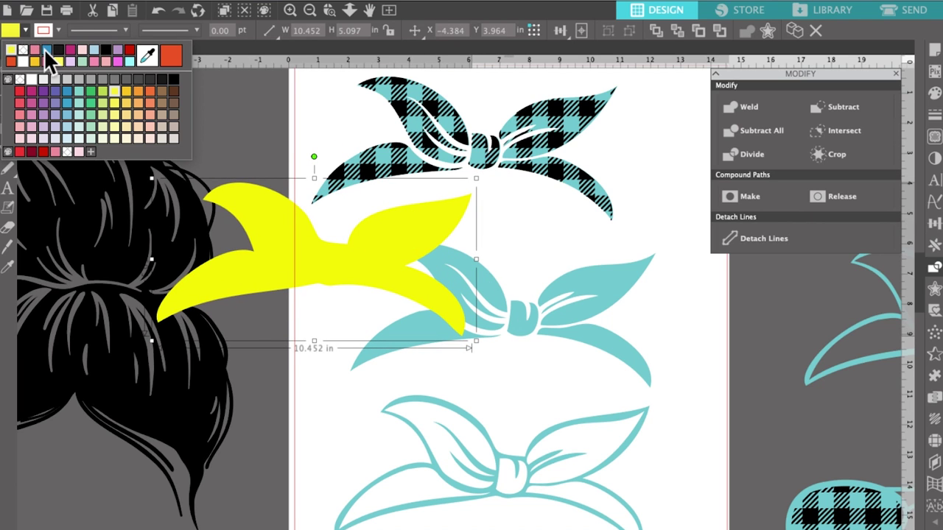
{"action": "left_click", "coordinate": [46, 48]}
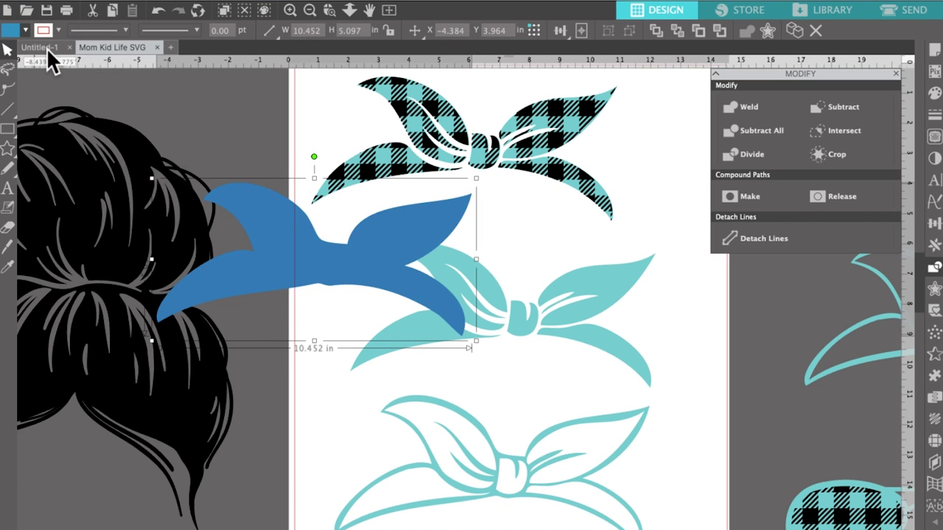
{"action": "left_click", "coordinate": [13, 34]}
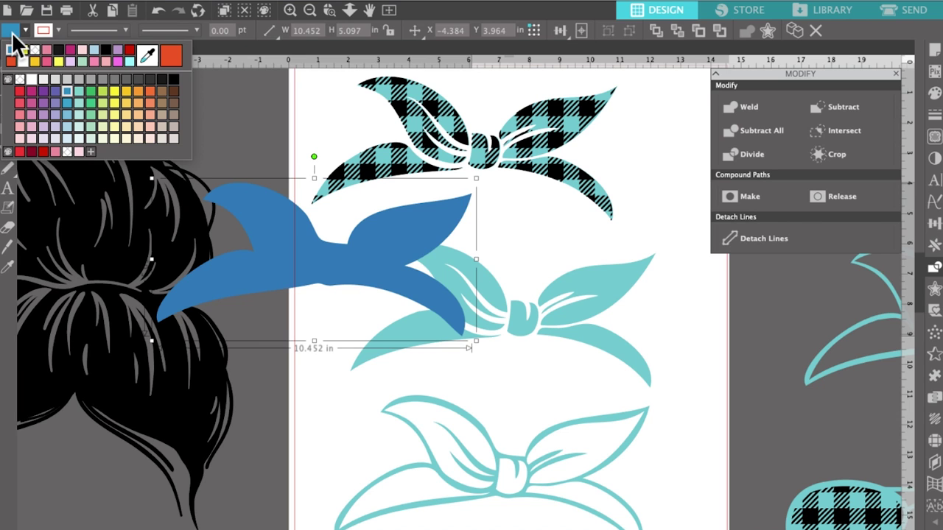
{"action": "left_click", "coordinate": [148, 54]}
{"action": "left_click", "coordinate": [416, 77]}
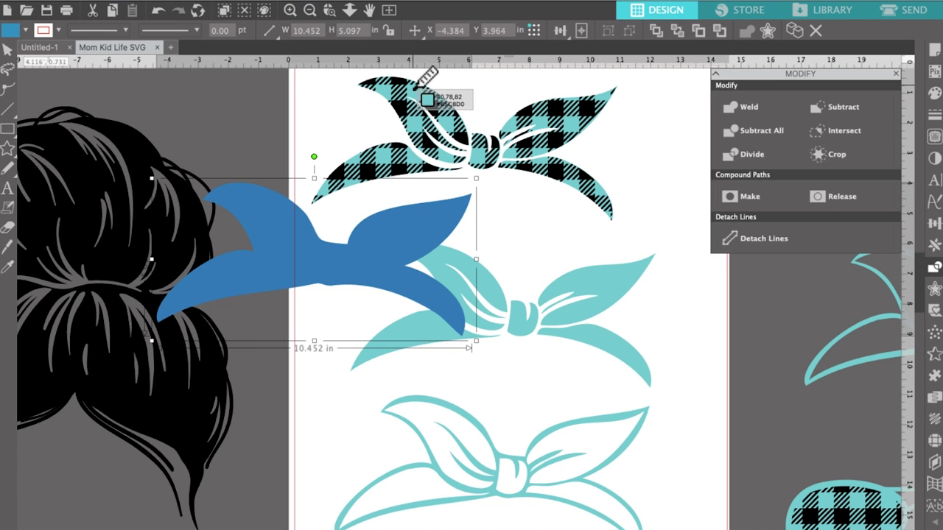
{"action": "left_click", "coordinate": [551, 240]}
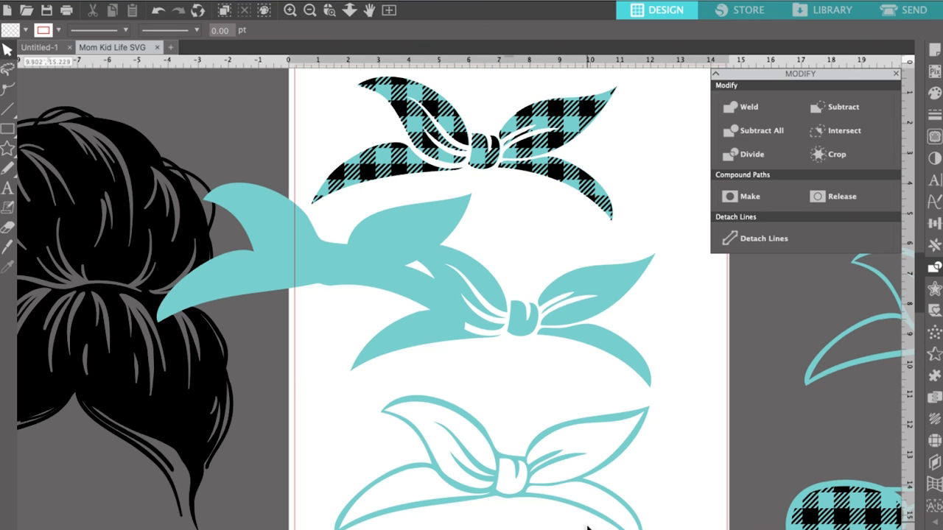
- Move the solid teal headband silhouette off the page, above the black hair bun
{"action": "left_click", "coordinate": [309, 10]}
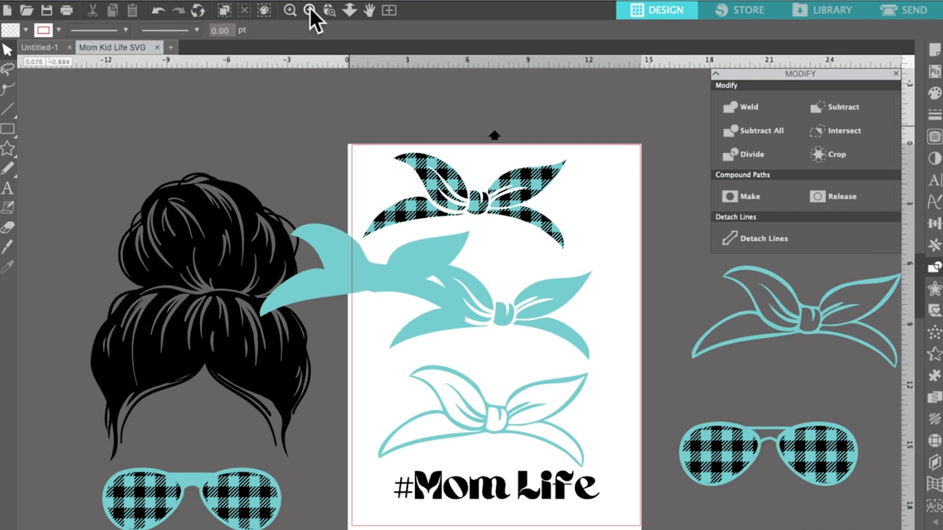
{"action": "left_click_drag", "start_coordinate": [319, 254], "coordinate": [145, 100]}
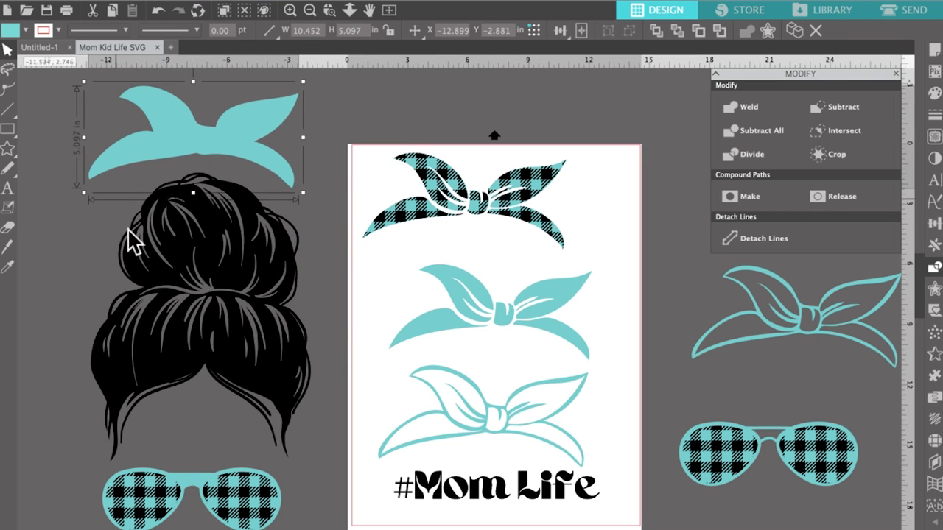
- Group all pieces of the middle teal headband on the page and shift it slightly down
{"action": "left_click", "coordinate": [479, 324]}
{"action": "left_click_drag", "start_coordinate": [385, 251], "coordinate": [613, 365]}
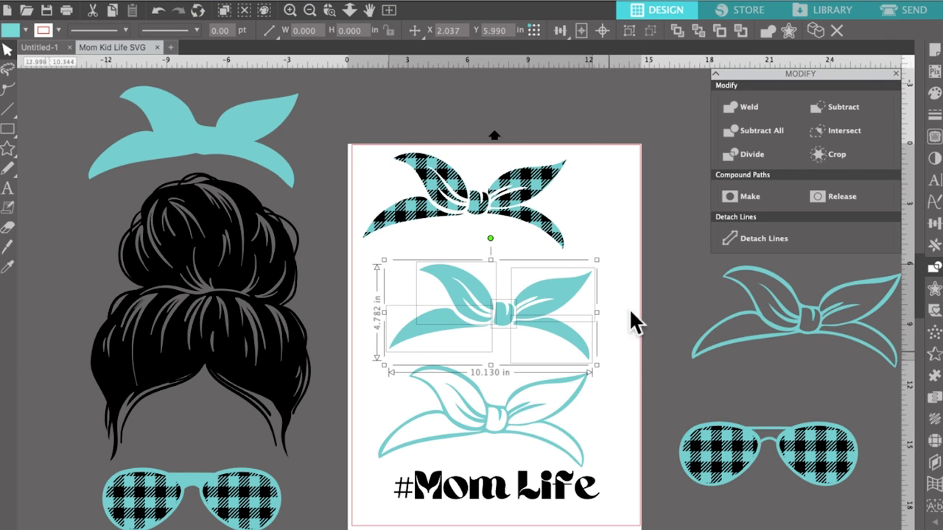
{"action": "left_click", "coordinate": [629, 31]}
{"action": "left_click", "coordinate": [619, 236]}
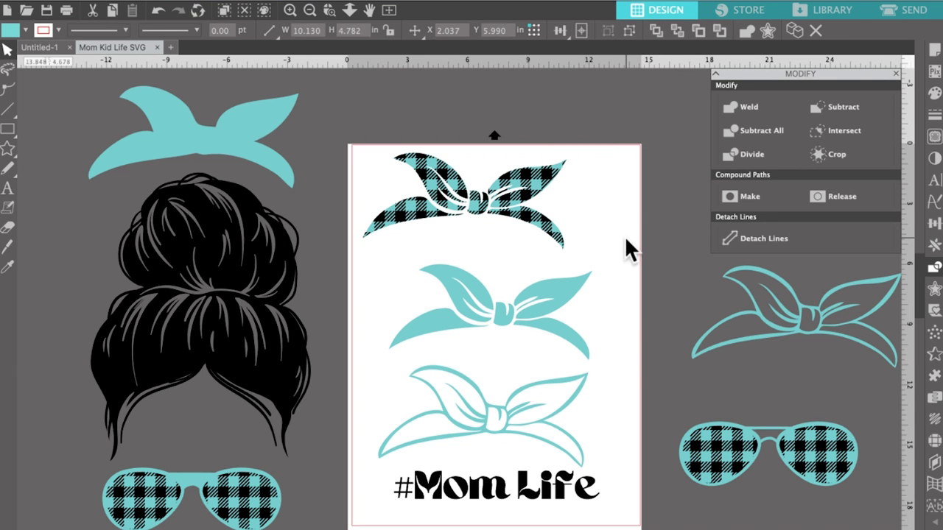
{"action": "mouse_move", "coordinate": [551, 305]}
{"action": "left_mouse_down"}
{"action": "mouse_move", "coordinate": [336, 290]}
{"action": "mouse_move", "coordinate": [294, 235]}
{"action": "mouse_move", "coordinate": [244, 265]}
{"action": "mouse_move", "coordinate": [551, 280]}
{"action": "mouse_move", "coordinate": [543, 303]}
{"action": "left_mouse_up"}
{"action": "left_click", "coordinate": [460, 181]}
{"action": "left_click", "coordinate": [410, 165]}
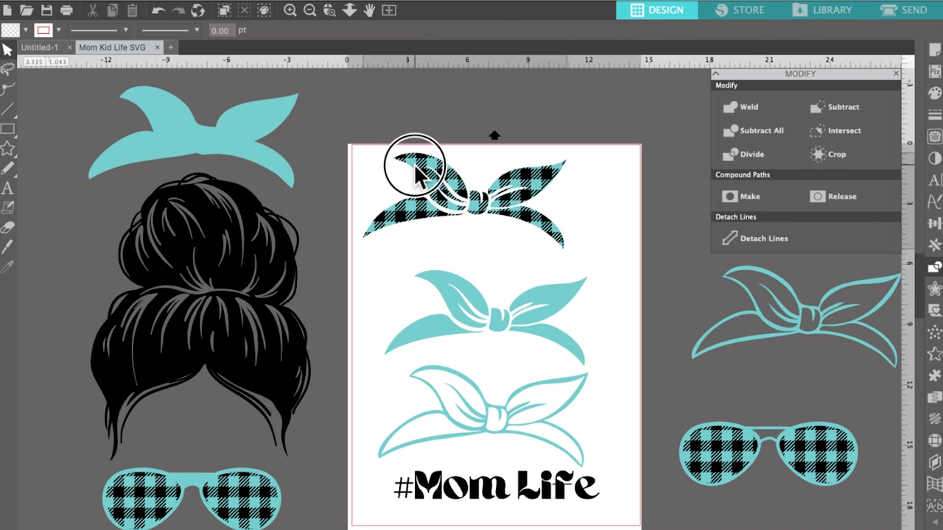
{"action": "left_click", "coordinate": [416, 168]}
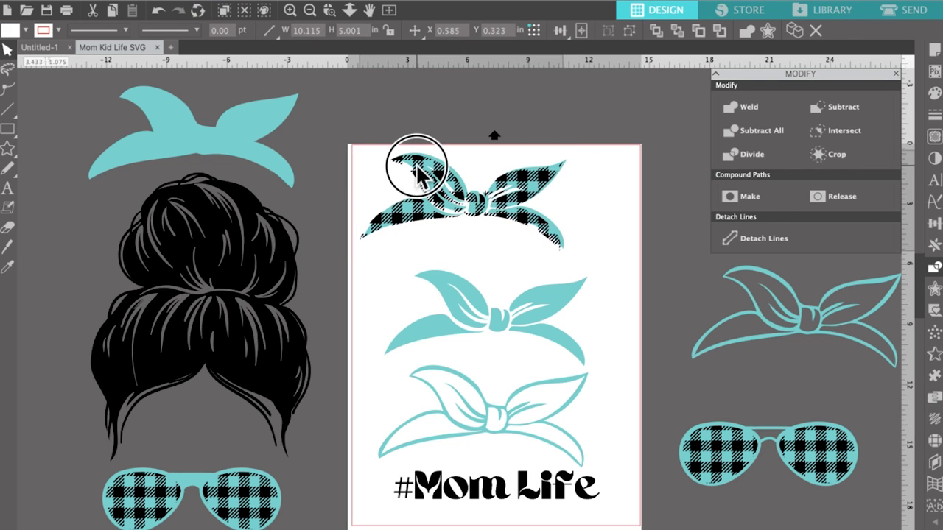
{"action": "left_click", "coordinate": [157, 12]}
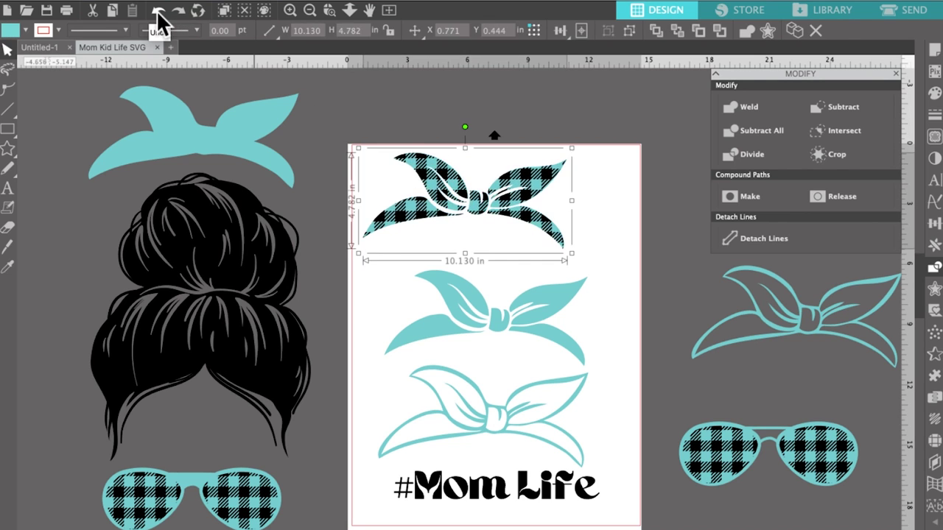
- Group the plaid pattern and teal base layers of the headband at the top of the page
{"action": "left_click", "coordinate": [391, 132]}
{"action": "left_click_drag", "start_coordinate": [391, 133], "coordinate": [591, 238]}
{"action": "left_click", "coordinate": [629, 30]}
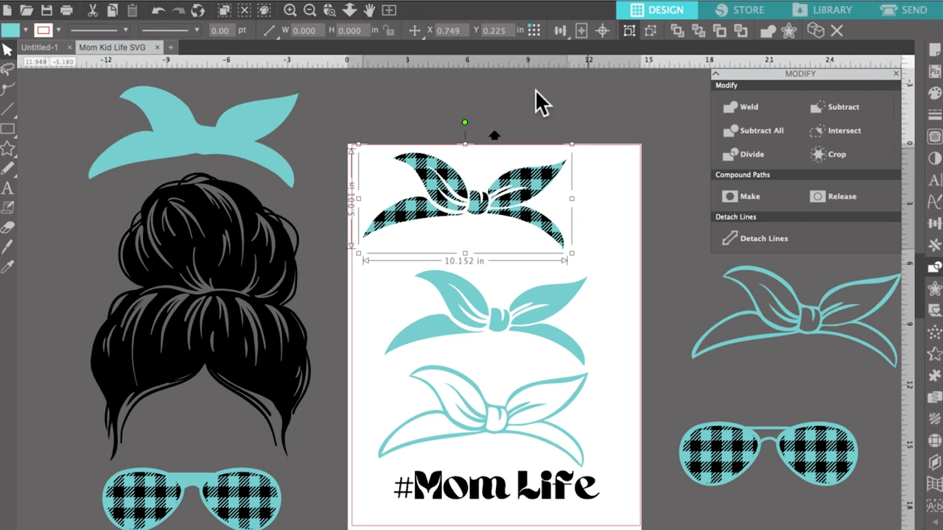
- Try the plaid headband over the hair bun, and place it back above the middle headband on the page
{"action": "left_click_drag", "start_coordinate": [536, 188], "coordinate": [261, 269]}
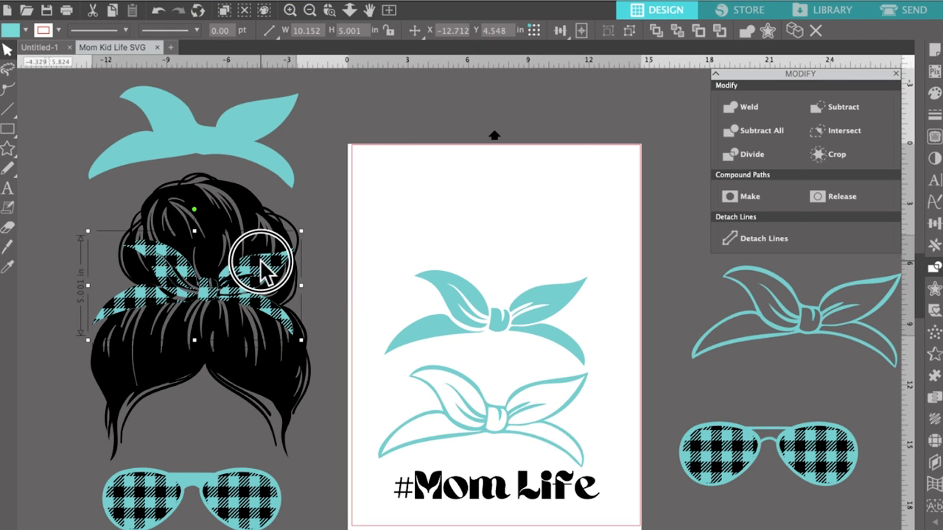
{"action": "left_click_drag", "start_coordinate": [262, 271], "coordinate": [551, 199]}
- Move the outlined headband on the page slightly up and the outlined sunglasses below the page slightly to the right
{"action": "left_click_drag", "start_coordinate": [503, 418], "coordinate": [506, 397]}
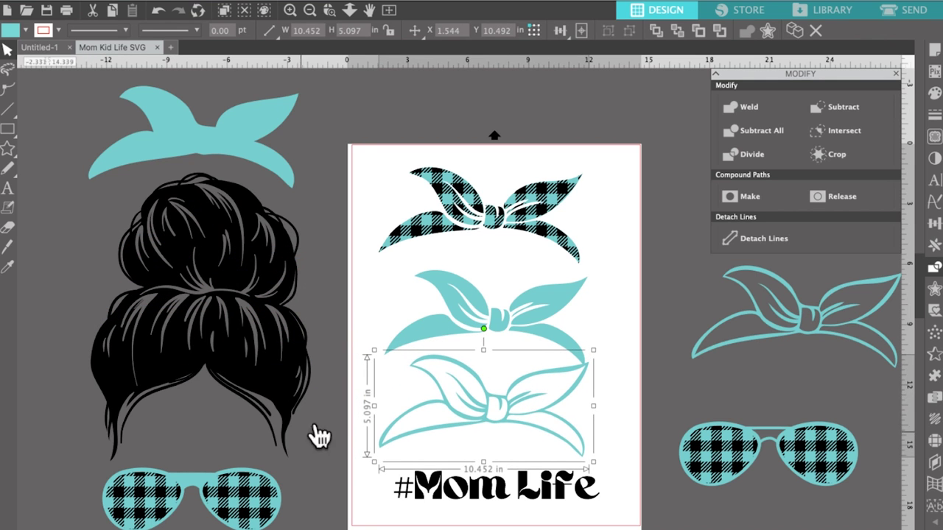
{"action": "scroll", "coordinate": [311, 399], "scroll_direction": "down", "scroll_amount": 3}
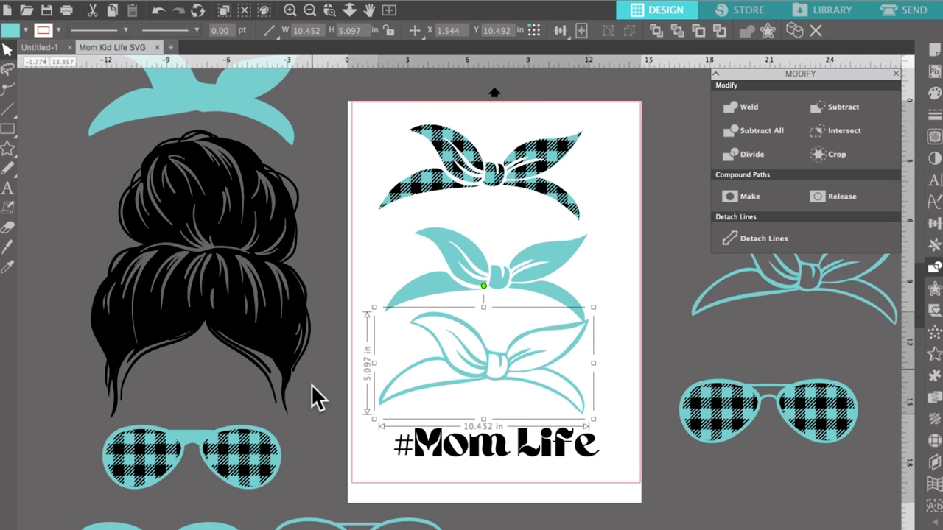
{"action": "left_click_drag", "start_coordinate": [400, 526], "coordinate": [424, 525]}
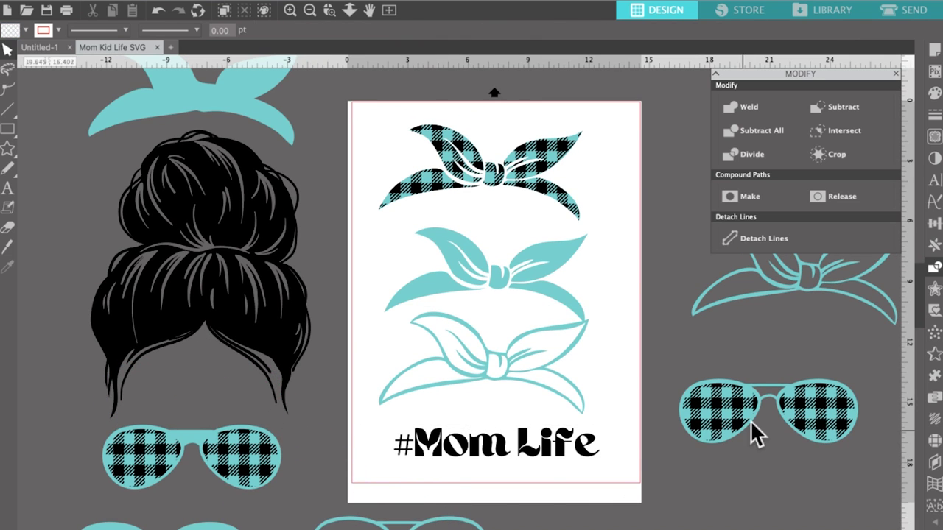
{"action": "left_click", "coordinate": [740, 427]}
{"action": "left_click_drag", "start_coordinate": [746, 419], "coordinate": [363, 440]}
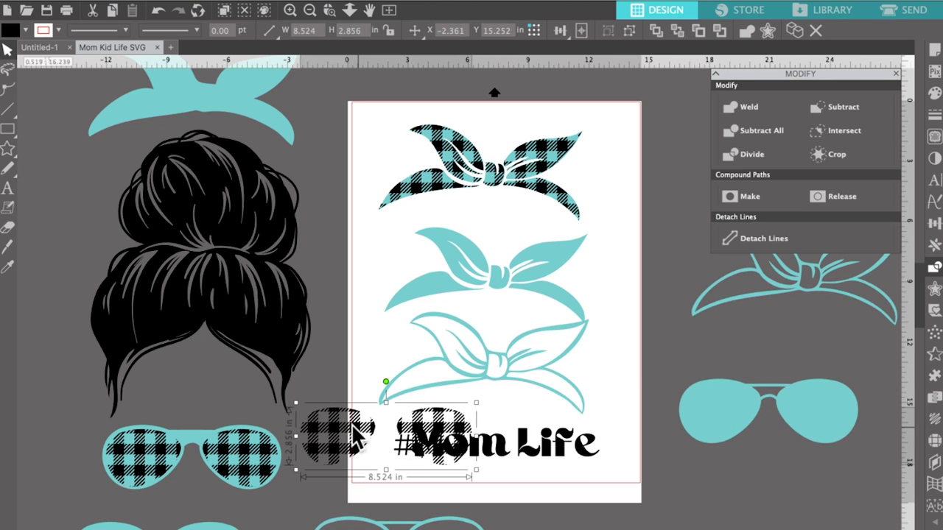
{"action": "left_click", "coordinate": [157, 9]}
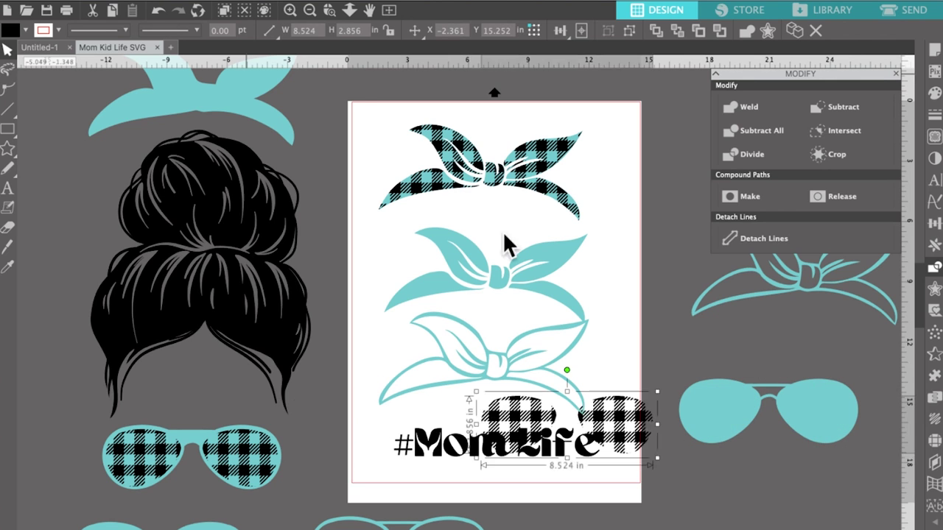
- Group the plaid lenses and teal frame of the sunglasses right of the page, and move them further down
{"action": "left_click", "coordinate": [688, 359]}
{"action": "left_click", "coordinate": [867, 436]}
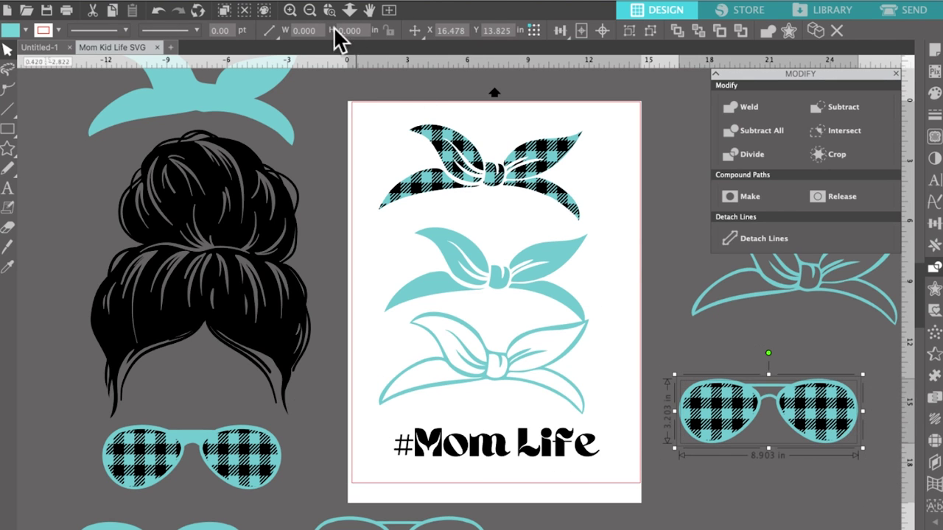
{"action": "left_click", "coordinate": [626, 37]}
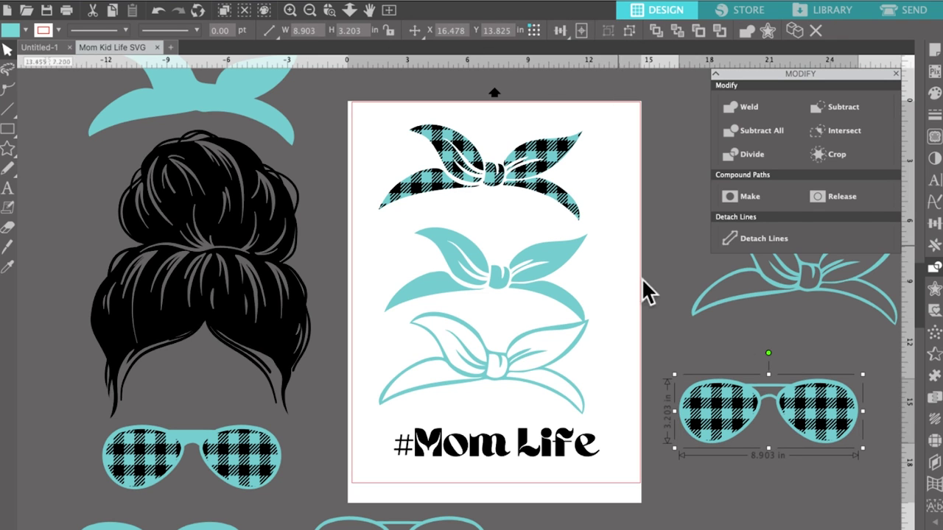
{"action": "left_click", "coordinate": [777, 350]}
{"action": "left_click_drag", "start_coordinate": [838, 406], "coordinate": [852, 459]}
{"action": "left_click", "coordinate": [625, 436]}
- Move the pair of solid teal lenses slightly lower, away from the plaid sunglasses above them
{"action": "scroll", "coordinate": [669, 358], "scroll_direction": "down", "scroll_amount": 2}
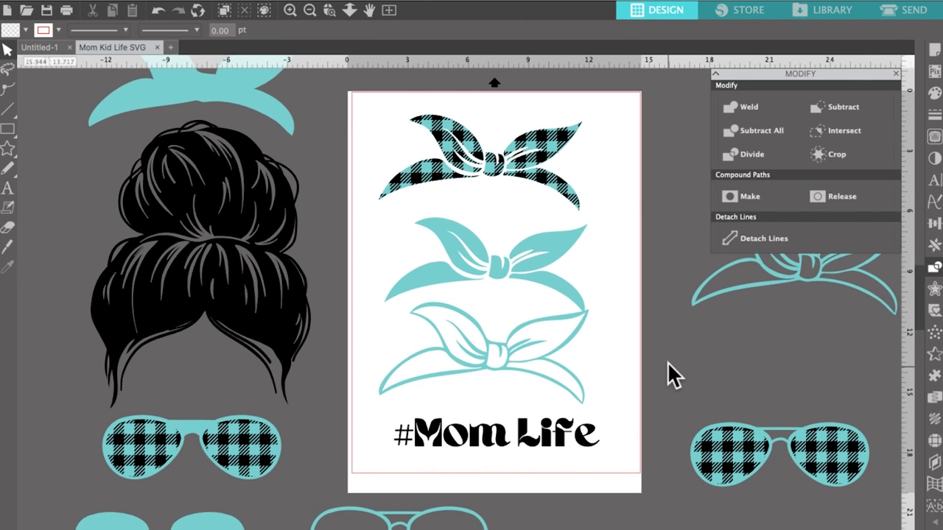
{"action": "scroll", "coordinate": [667, 362], "scroll_direction": "down", "scroll_amount": 3}
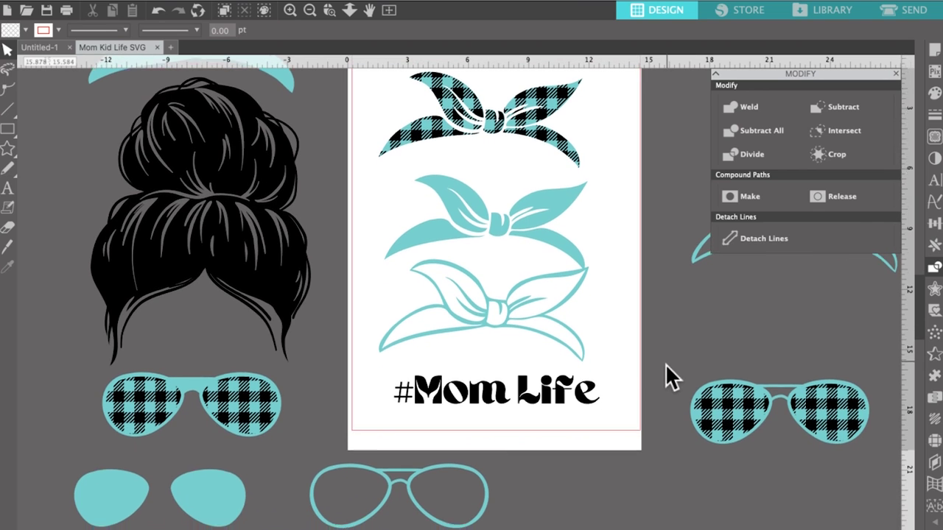
{"action": "left_click", "coordinate": [118, 511]}
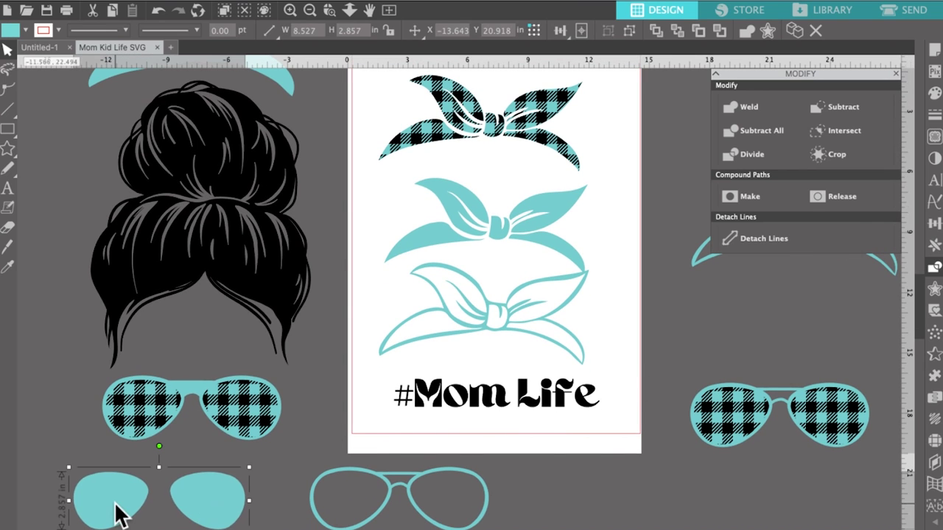
{"action": "left_click_drag", "start_coordinate": [215, 508], "coordinate": [217, 519]}
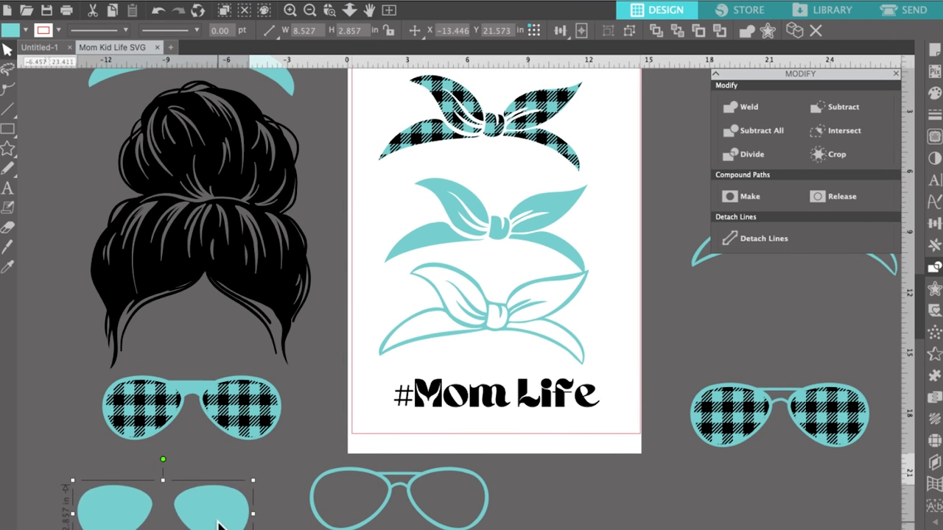
- Group the layers of the plaid sunglasses below the hair and move them slightly down
{"action": "left_click_drag", "start_coordinate": [249, 416], "coordinate": [256, 357]}
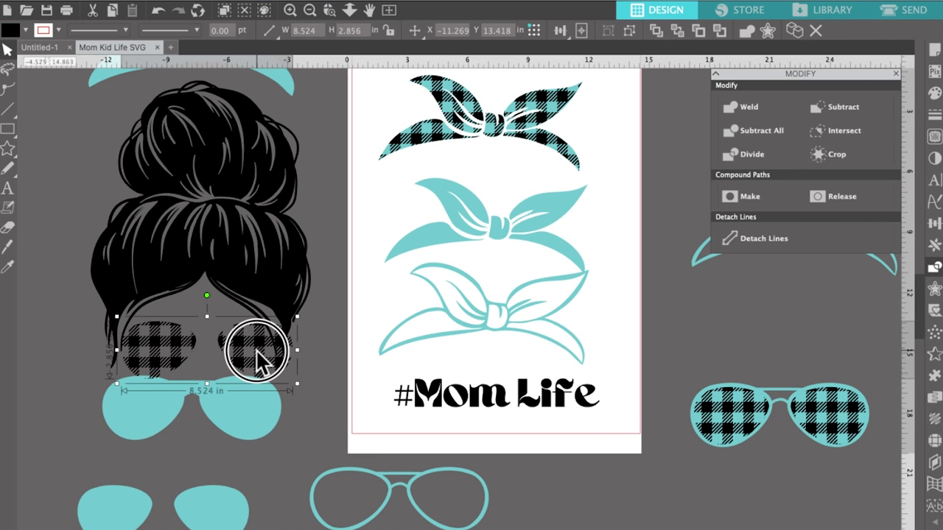
{"action": "left_click", "coordinate": [156, 11]}
{"action": "left_click", "coordinate": [55, 386]}
{"action": "left_click_drag", "start_coordinate": [54, 383], "coordinate": [298, 432]}
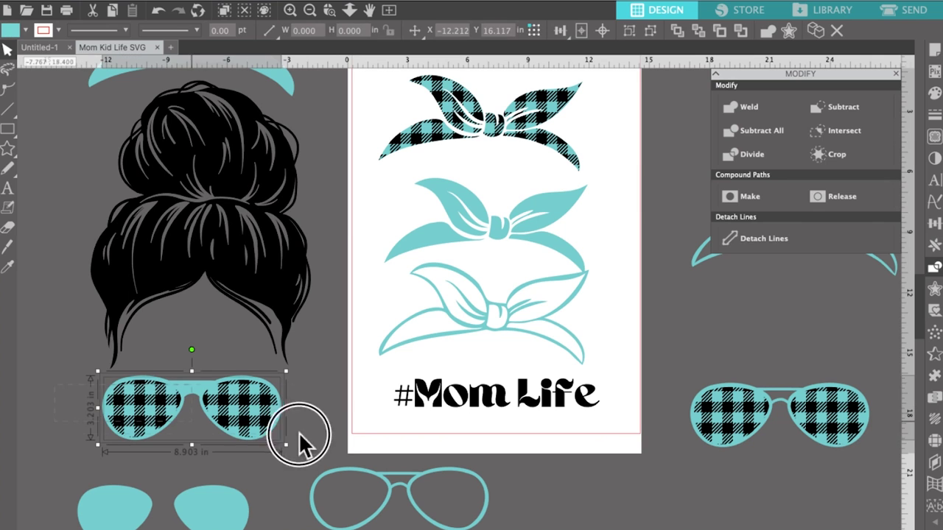
{"action": "left_click", "coordinate": [630, 31]}
{"action": "mouse_move", "coordinate": [254, 409]}
{"action": "left_mouse_down"}
{"action": "mouse_move", "coordinate": [259, 352]}
{"action": "mouse_move", "coordinate": [254, 426]}
{"action": "left_mouse_up"}
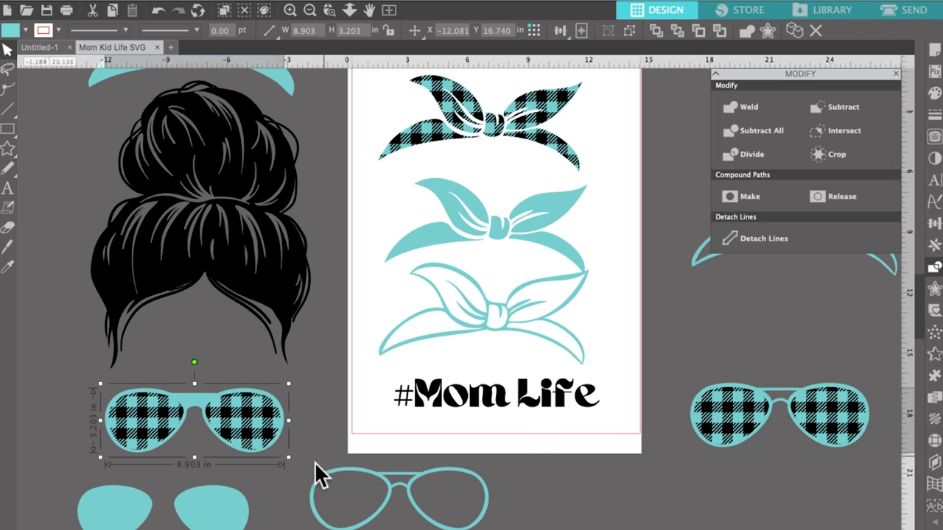
{"action": "scroll", "coordinate": [640, 369], "scroll_direction": "up", "scroll_amount": 3}
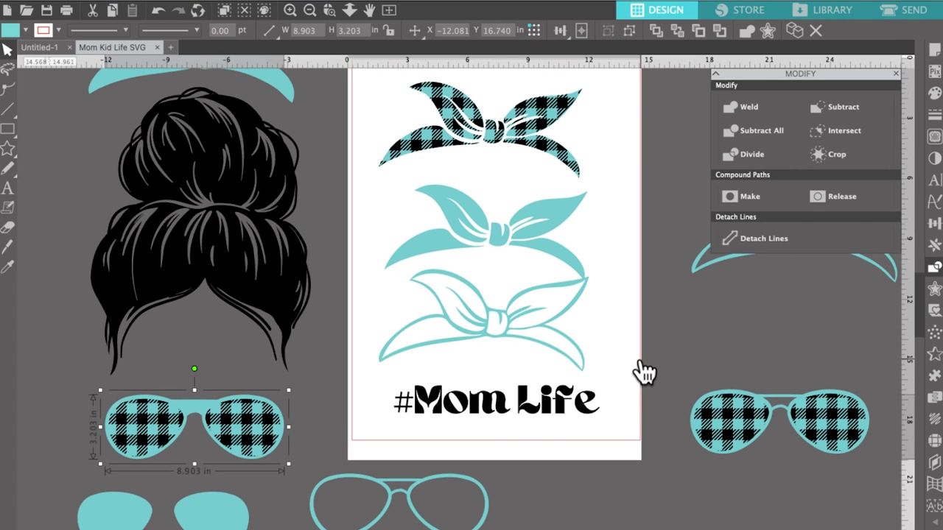
{"action": "scroll", "coordinate": [646, 364], "scroll_direction": "up", "scroll_amount": 3}
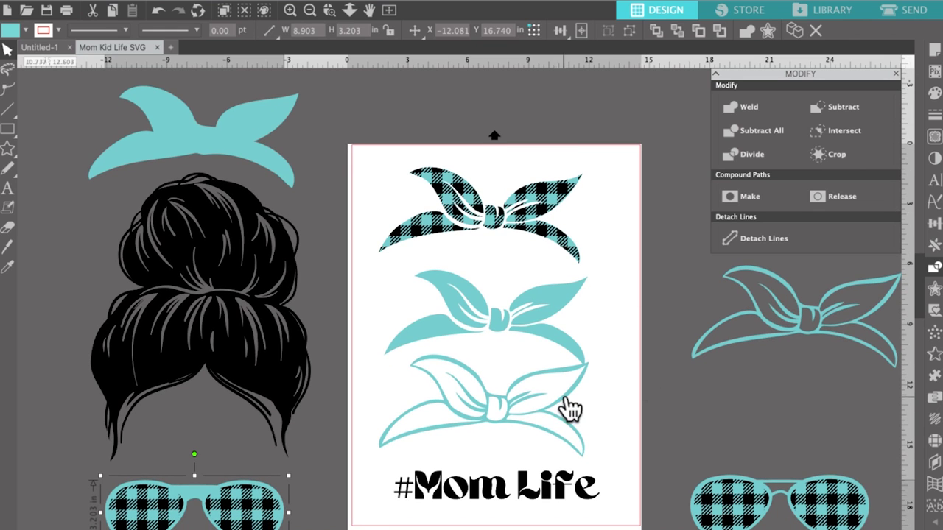
{"action": "scroll", "coordinate": [653, 335], "scroll_direction": "down", "scroll_amount": 4}
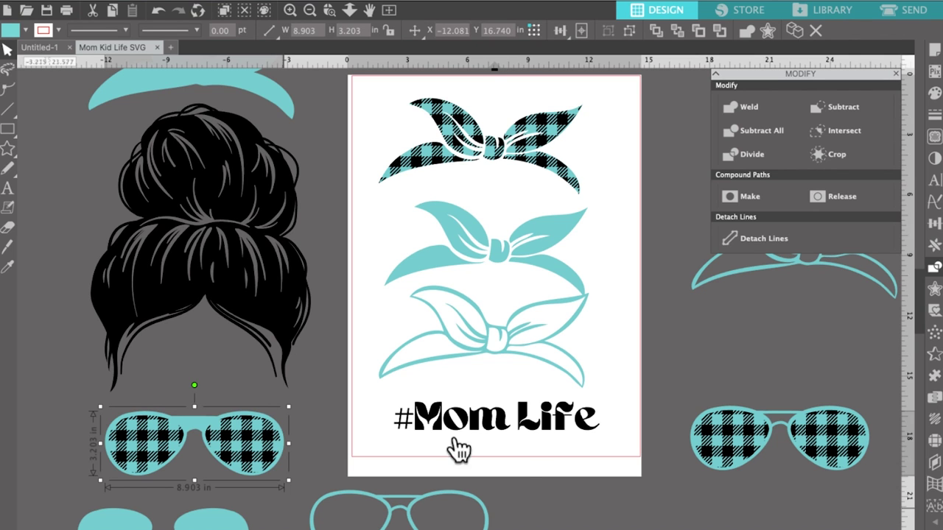
{"action": "scroll", "coordinate": [736, 392], "scroll_direction": "up", "scroll_amount": 2}
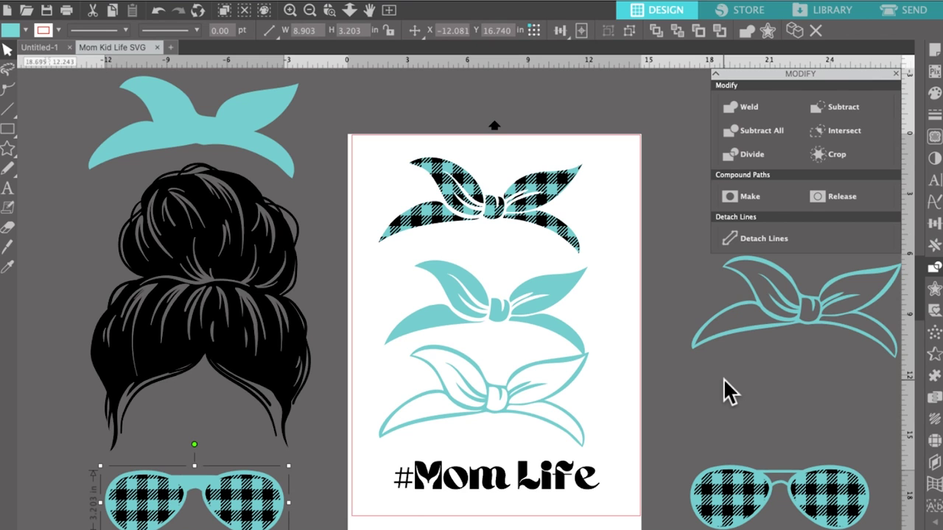
- Move the black hair bun to the page's lower right corner and the plaid headband off the page into the space left of it
{"action": "left_click_drag", "start_coordinate": [204, 298], "coordinate": [663, 526]}
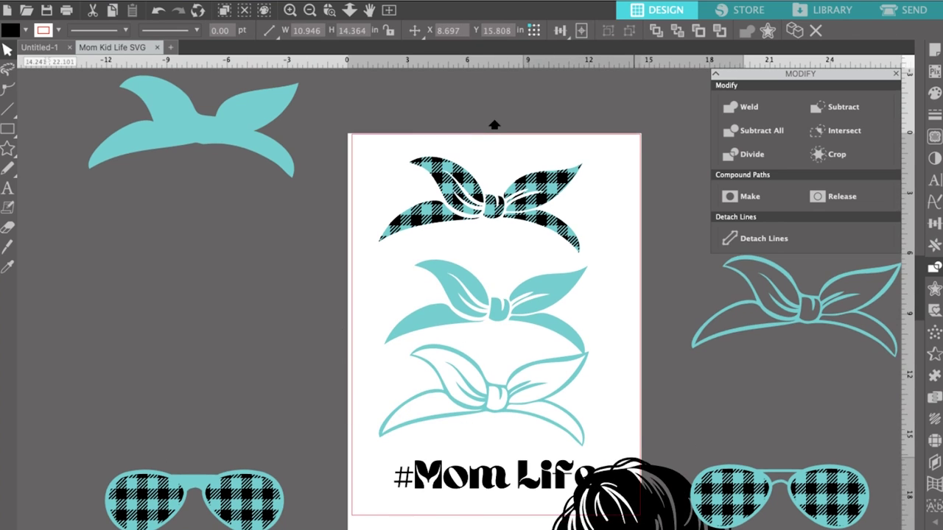
{"action": "scroll", "coordinate": [515, 295], "scroll_direction": "down", "scroll_amount": 2}
{"action": "left_click", "coordinate": [405, 101]}
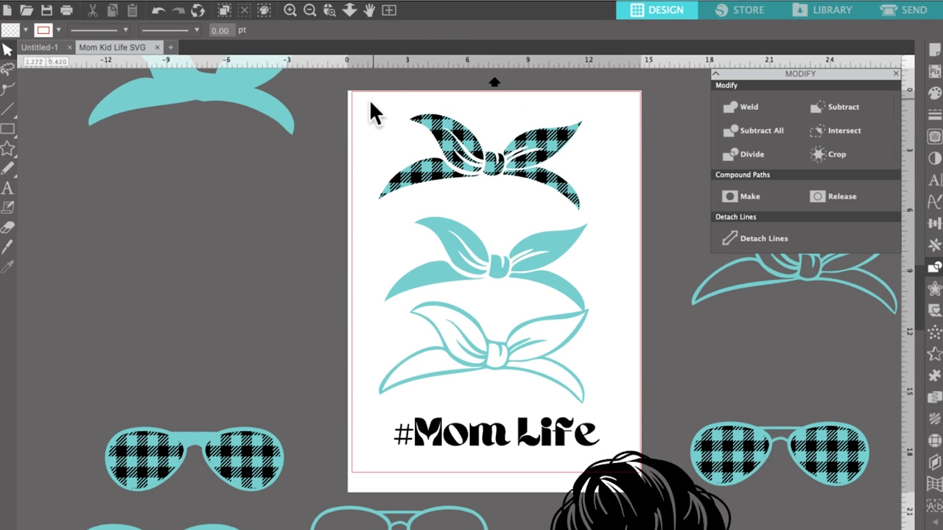
{"action": "left_click_drag", "start_coordinate": [427, 140], "coordinate": [179, 185]}
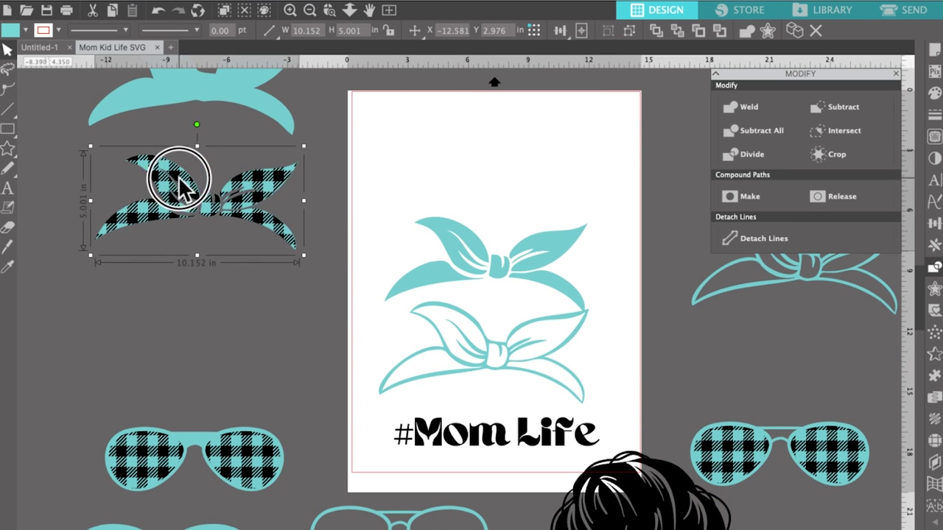
- Move the detailed solid teal headband and the outline headband off the page, stacking them under the plaid headband
{"action": "left_click_drag", "start_coordinate": [516, 257], "coordinate": [216, 289]}
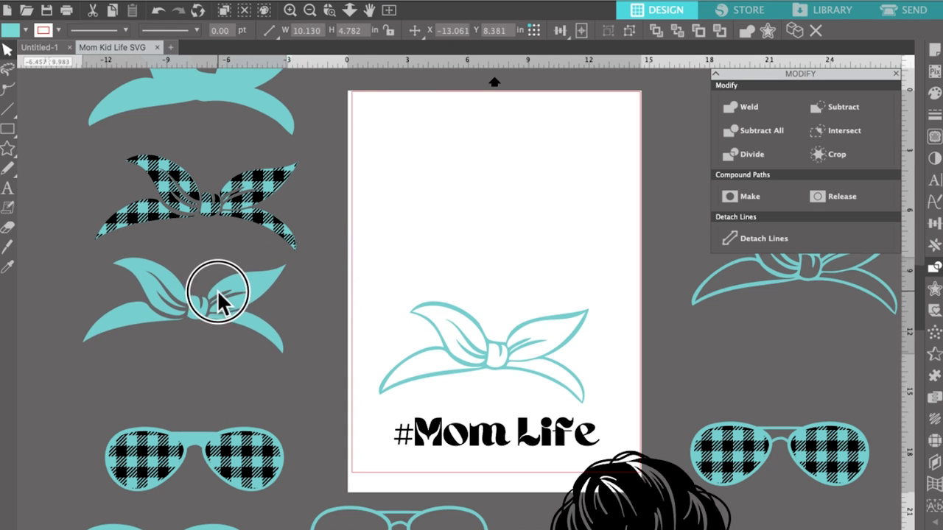
{"action": "left_click_drag", "start_coordinate": [525, 347], "coordinate": [216, 376]}
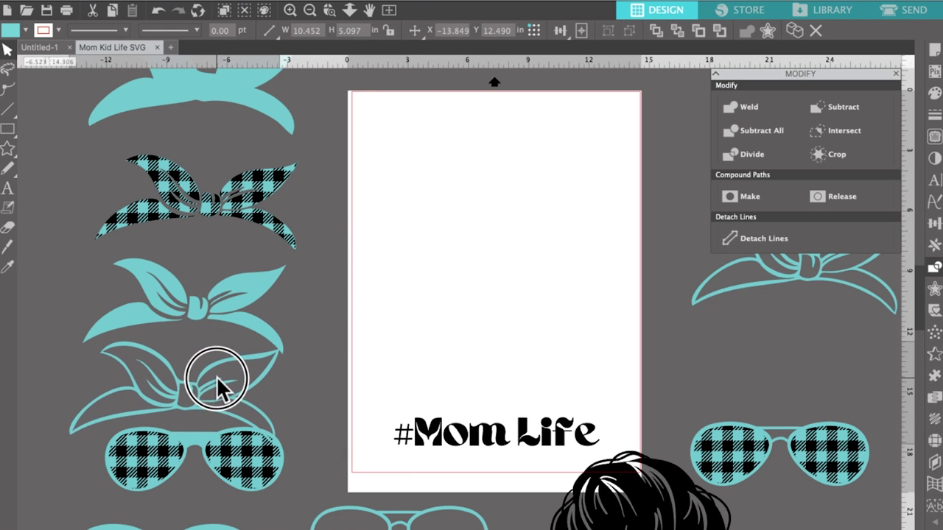
- Drag the extra outline headband from beside the page onto it and delete that duplicate
{"action": "scroll", "coordinate": [472, 294], "scroll_direction": "right", "scroll_amount": 4}
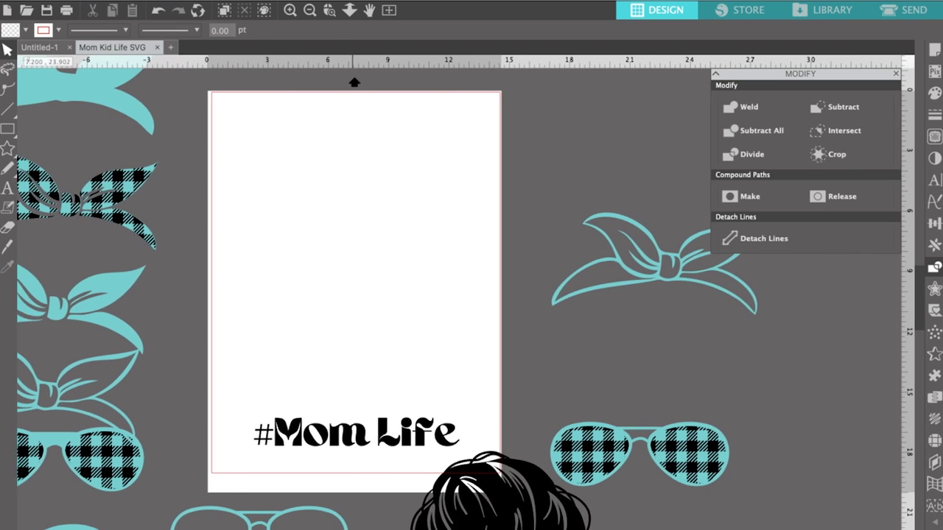
{"action": "scroll", "coordinate": [471, 295], "scroll_direction": "left", "scroll_amount": 2}
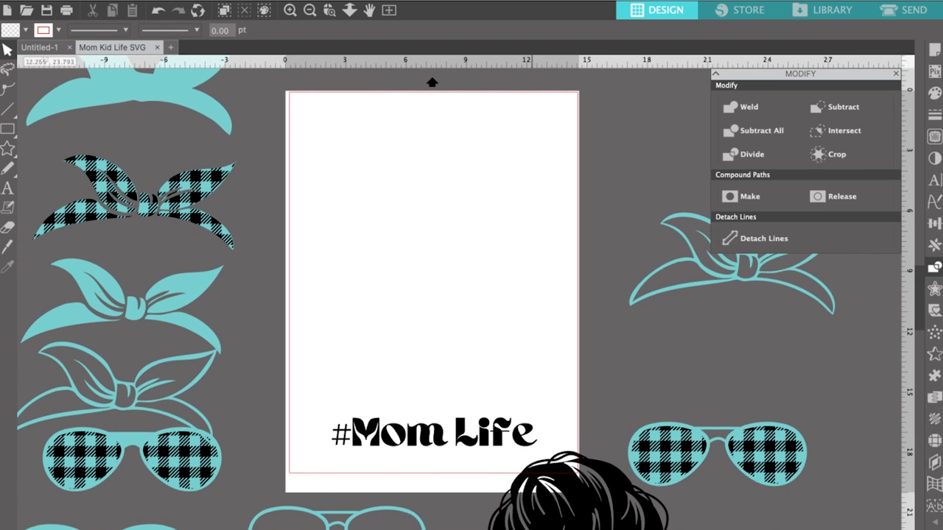
{"action": "left_click_drag", "start_coordinate": [743, 288], "coordinate": [274, 407]}
{"action": "left_click_drag", "start_coordinate": [499, 348], "coordinate": [557, 299]}
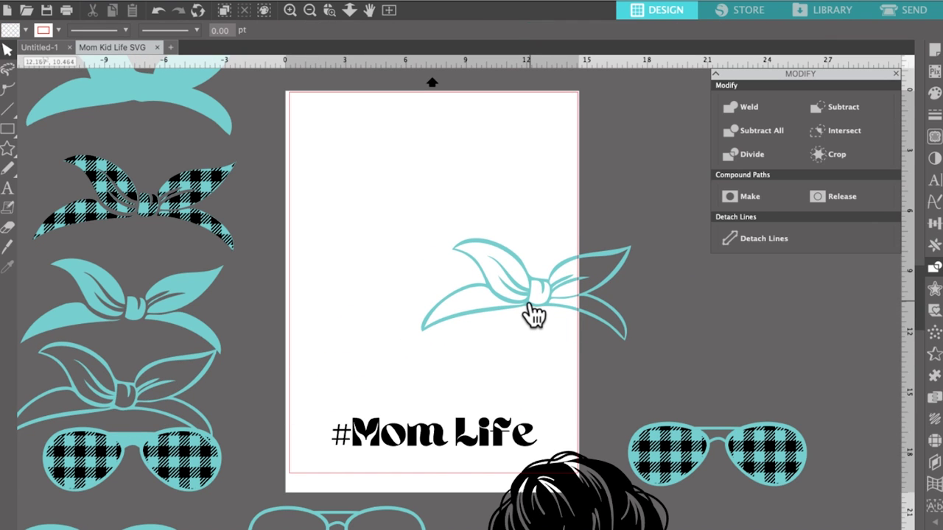
{"action": "left_click", "coordinate": [528, 304]}
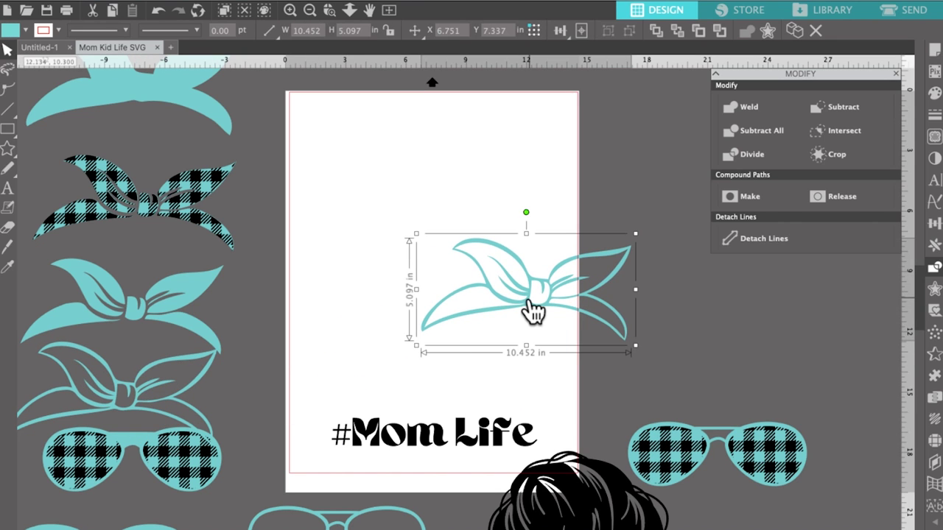
{"action": "key", "text": "Delete"}
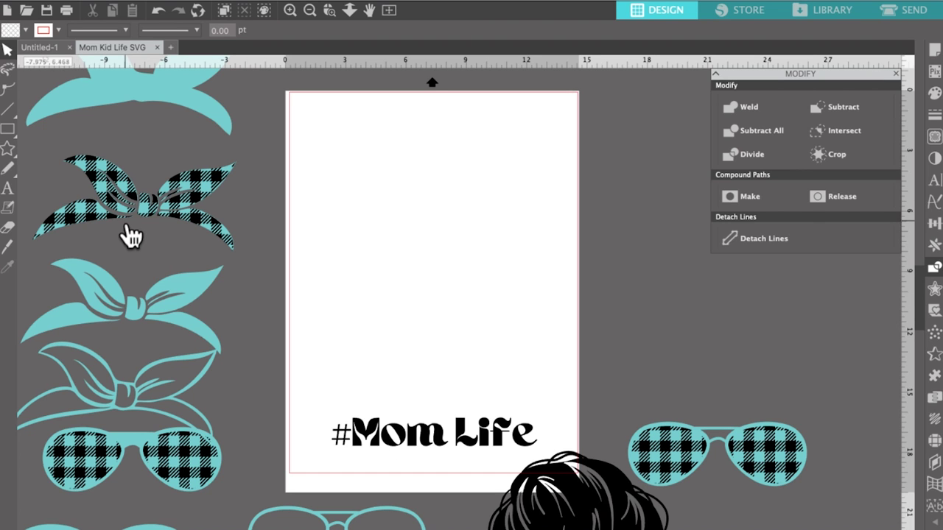
- Close the modify options and move the plaid sunglasses, solid lenses and outline frame into the space right of the page
{"action": "left_click_drag", "start_coordinate": [179, 479], "coordinate": [737, 159]}
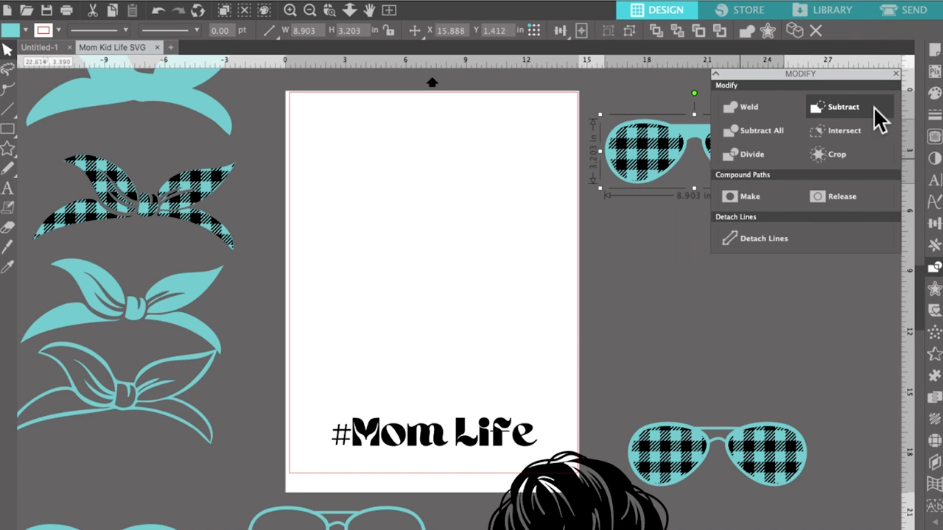
{"action": "left_click", "coordinate": [896, 73]}
{"action": "left_click_drag", "start_coordinate": [150, 525], "coordinate": [746, 234]}
{"action": "left_click_drag", "start_coordinate": [411, 523], "coordinate": [814, 316]}
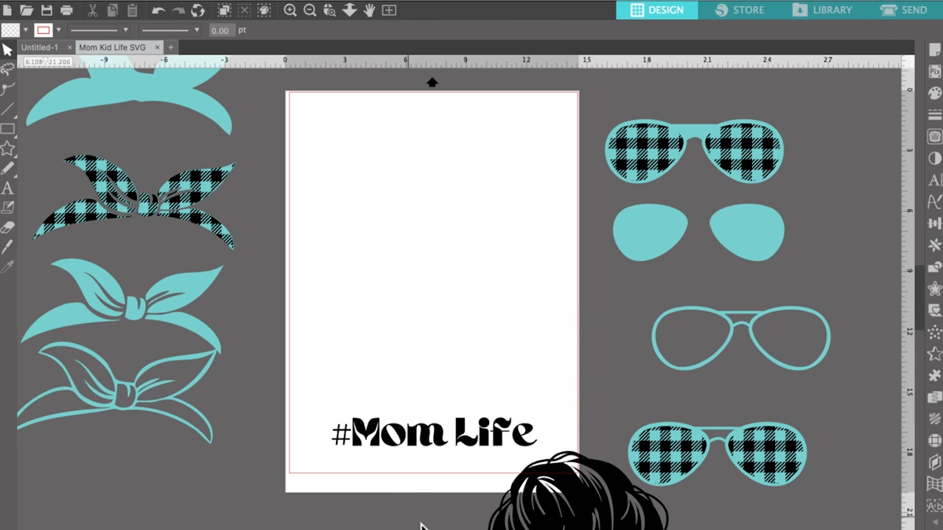
- Place the black hair bun on the page, centred above the "#Mom Life" text
{"action": "left_click_drag", "start_coordinate": [600, 524], "coordinate": [479, 179]}
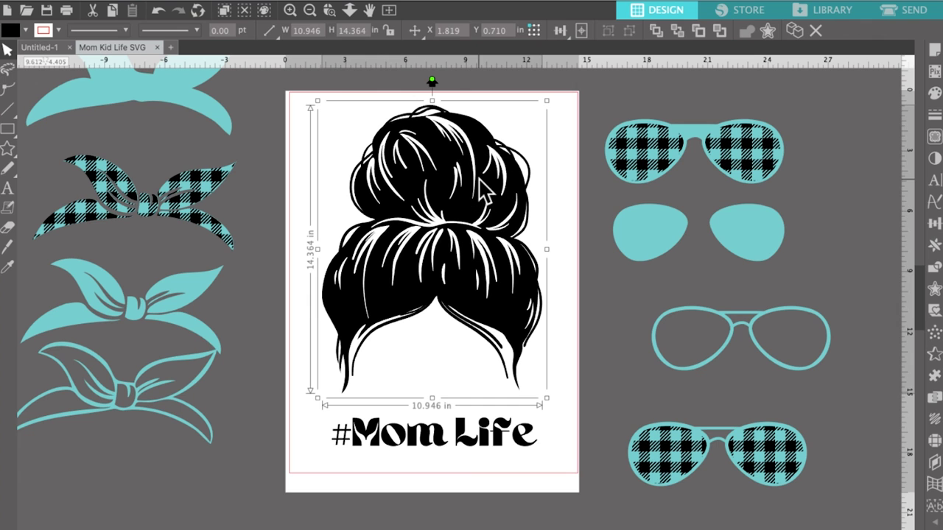
{"action": "key", "text": "Escape"}
- Lay the solid teal headband across the base of the bun and place the plaid headband exactly over it
{"action": "scroll", "coordinate": [466, 287], "scroll_direction": "up", "scroll_amount": 2}
{"action": "scroll", "coordinate": [465, 288], "scroll_direction": "up", "scroll_amount": 3}
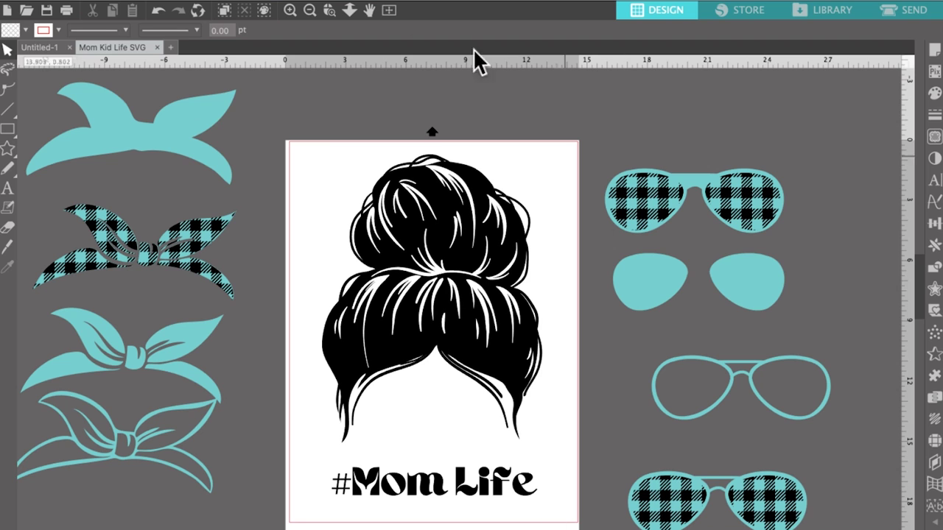
{"action": "left_click", "coordinate": [170, 131]}
{"action": "left_click_drag", "start_coordinate": [170, 131], "coordinate": [468, 253]}
{"action": "left_click", "coordinate": [272, 310]}
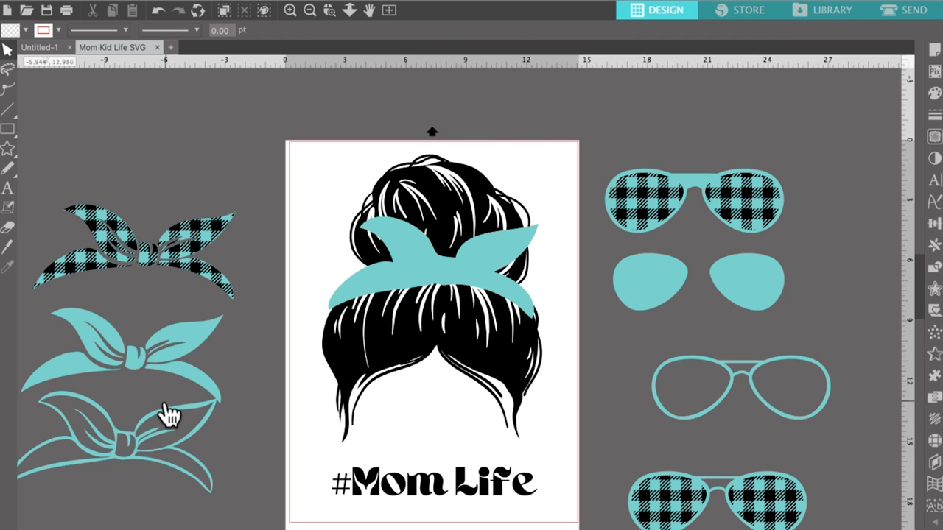
{"action": "left_click", "coordinate": [195, 234]}
{"action": "left_click_drag", "start_coordinate": [194, 231], "coordinate": [494, 248]}
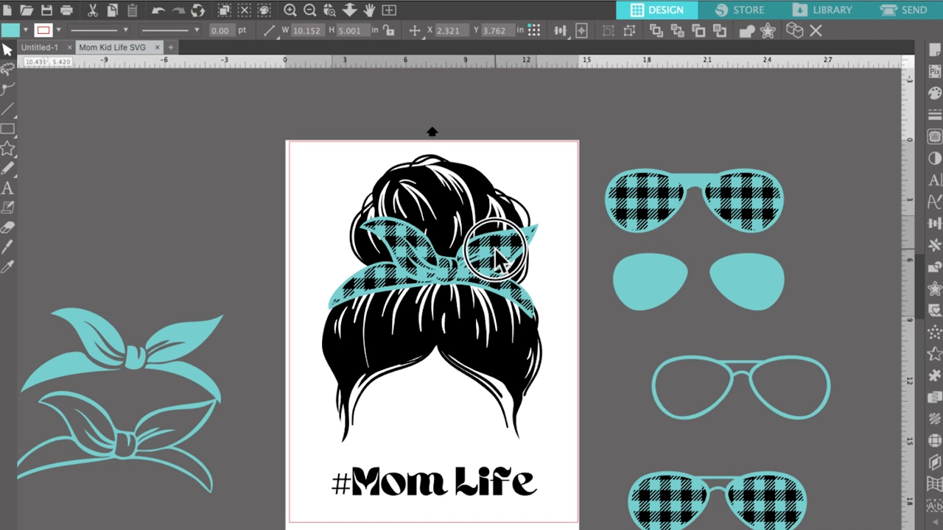
{"action": "left_click", "coordinate": [16, 375]}
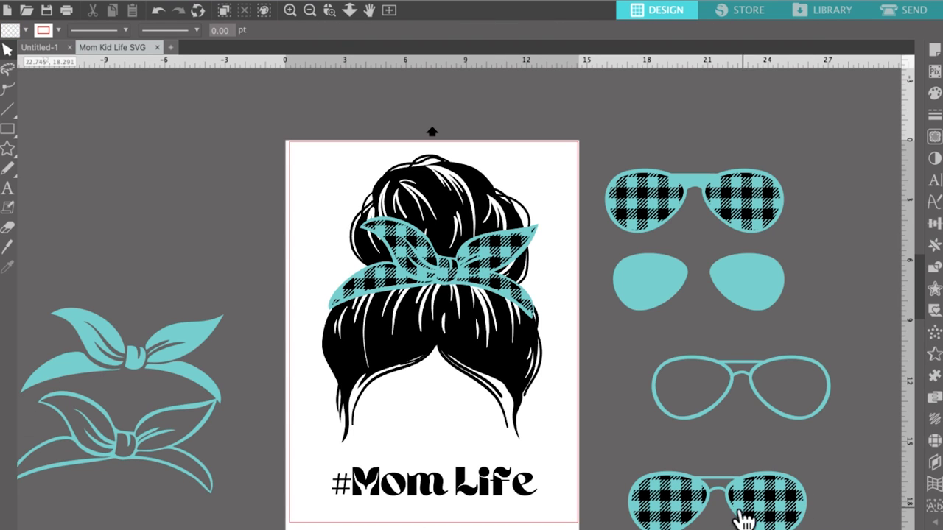
- Place the lower plaid sunglasses under the bangs, just above the text, and send them behind the hair
{"action": "left_click", "coordinate": [781, 514]}
{"action": "left_click_drag", "start_coordinate": [691, 495], "coordinate": [494, 424]}
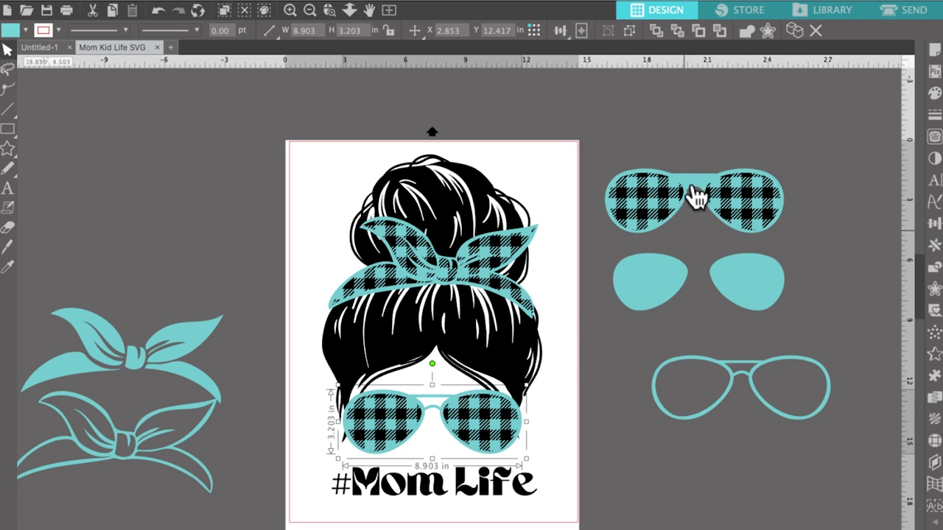
{"action": "left_click", "coordinate": [673, 31]}
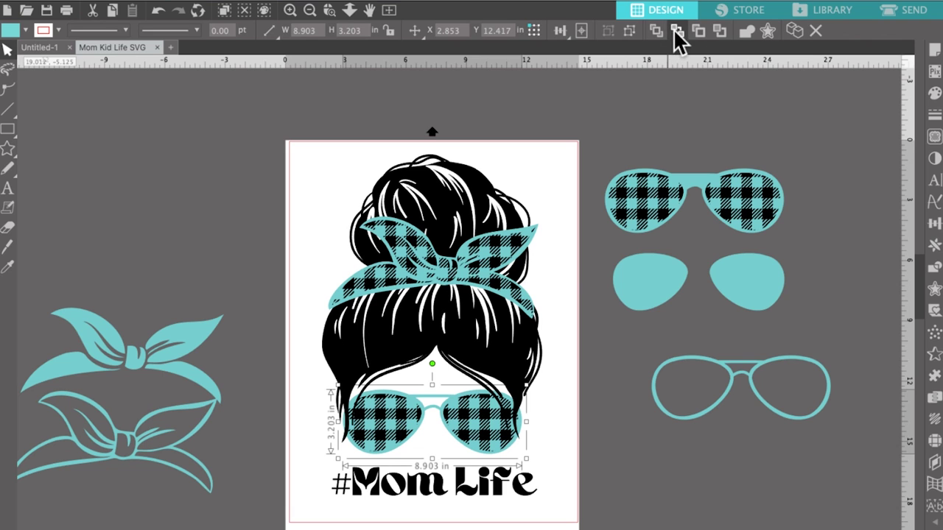
{"action": "left_click", "coordinate": [614, 511]}
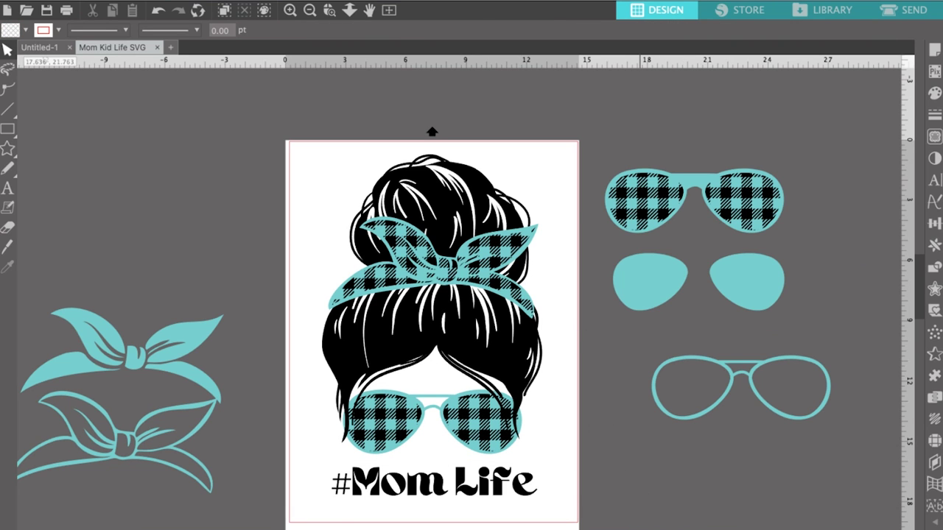
- Move the "#Mom Life" text slightly closer to the sunglasses and align its horizontal centre with the hair
{"action": "left_click", "coordinate": [457, 497]}
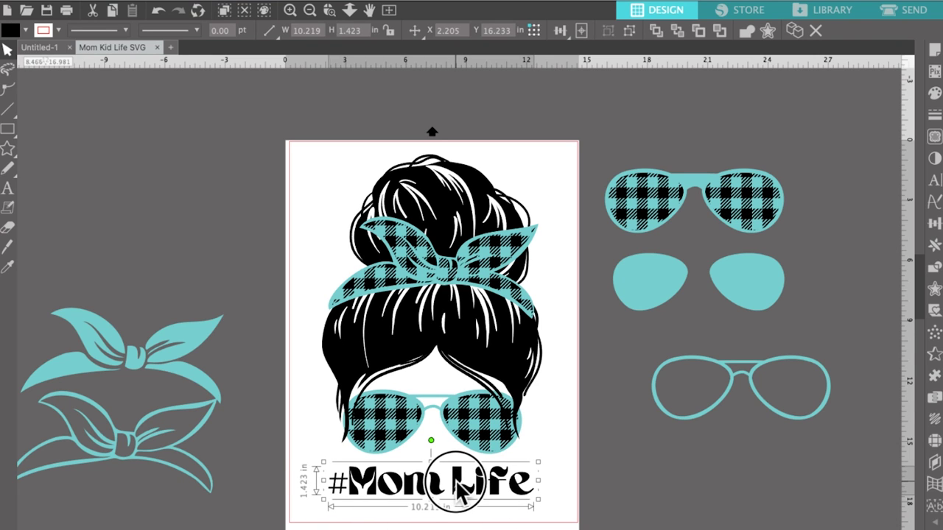
{"action": "left_click_drag", "start_coordinate": [458, 496], "coordinate": [459, 495]}
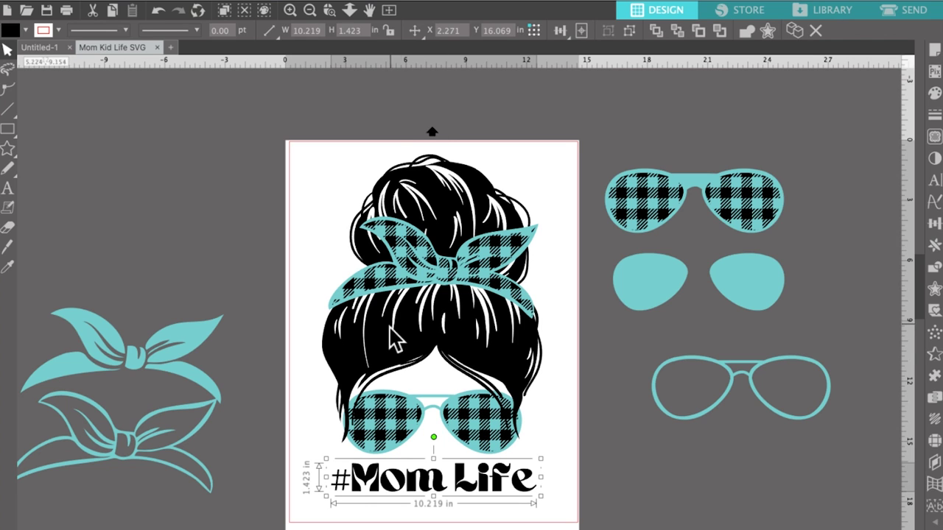
{"action": "left_click", "coordinate": [434, 171]}
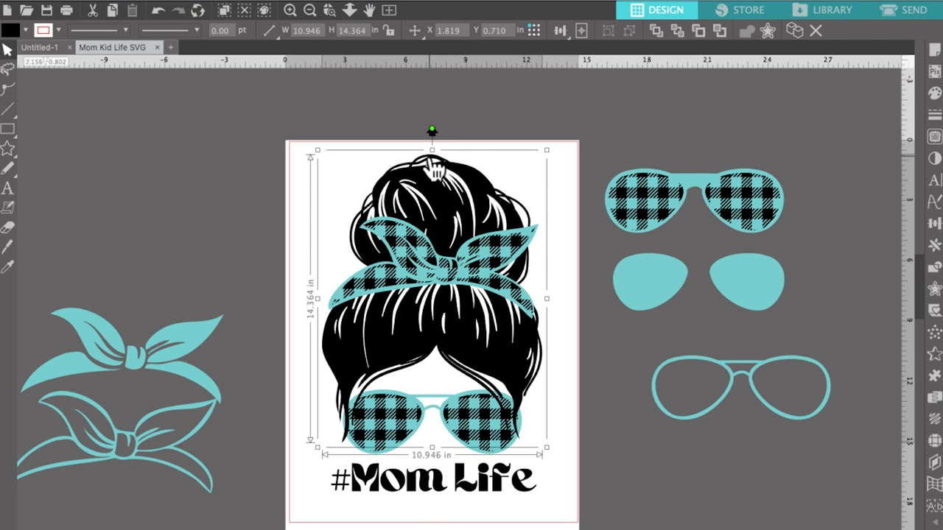
{"action": "left_click", "coordinate": [401, 493], "text": "shift"}
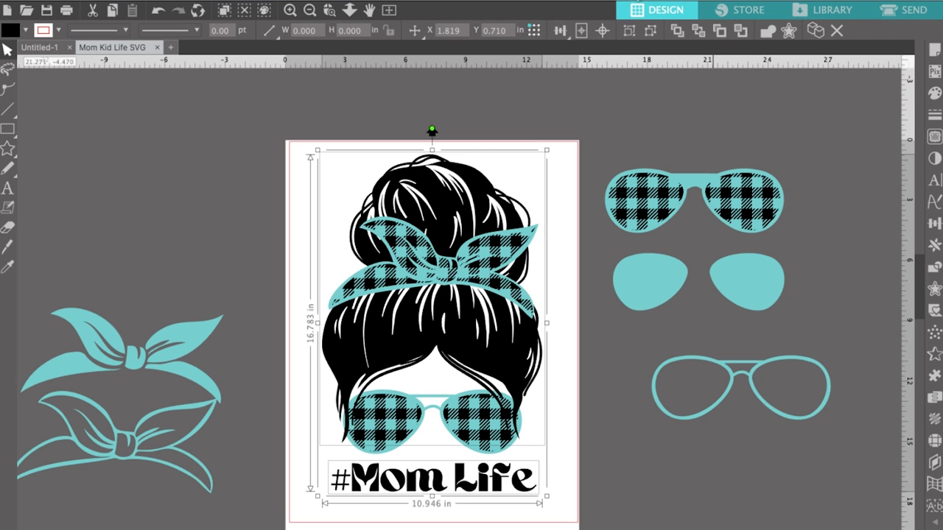
{"action": "mouse_move", "coordinate": [565, 34]}
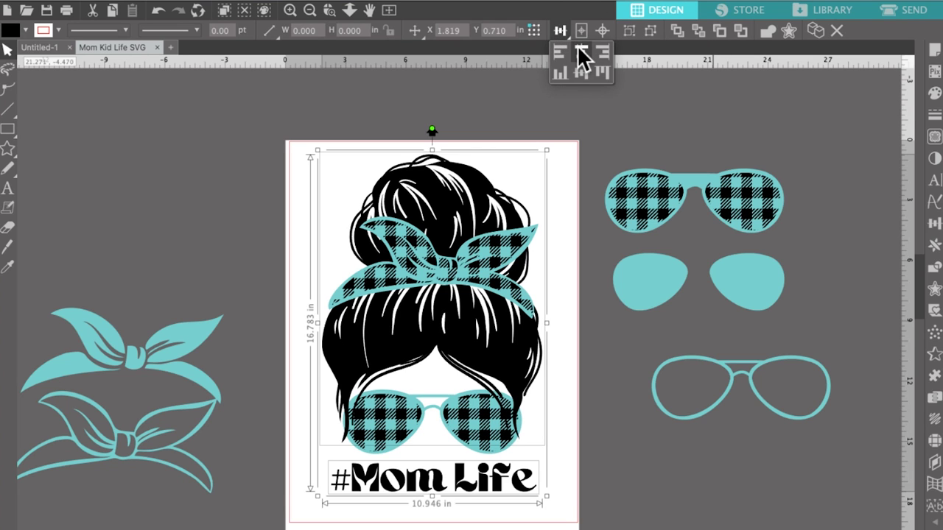
{"action": "left_click", "coordinate": [577, 45]}
{"action": "left_click", "coordinate": [609, 352]}
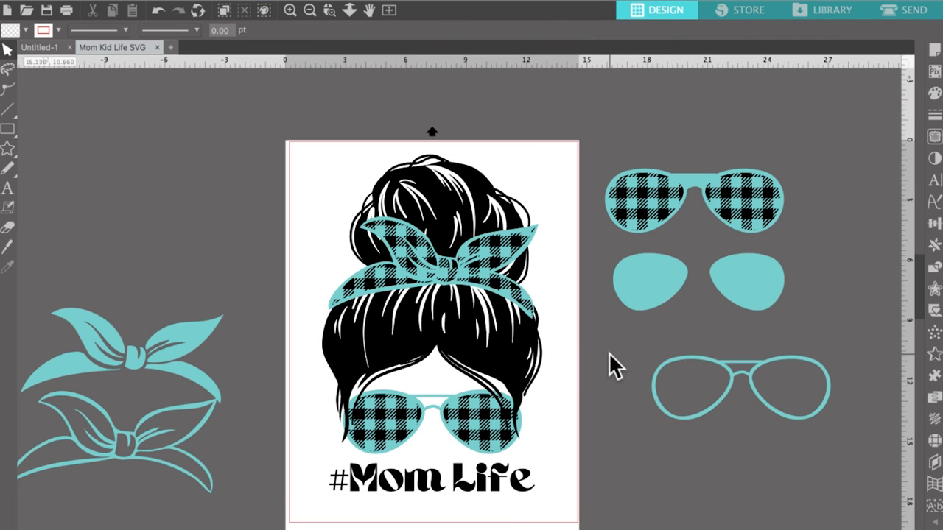
- Reposition the two spare teal headbands, solid above outline, with a clear gap between them left of the page
{"action": "left_click", "coordinate": [172, 358]}
{"action": "left_click_drag", "start_coordinate": [233, 298], "coordinate": [222, 266]}
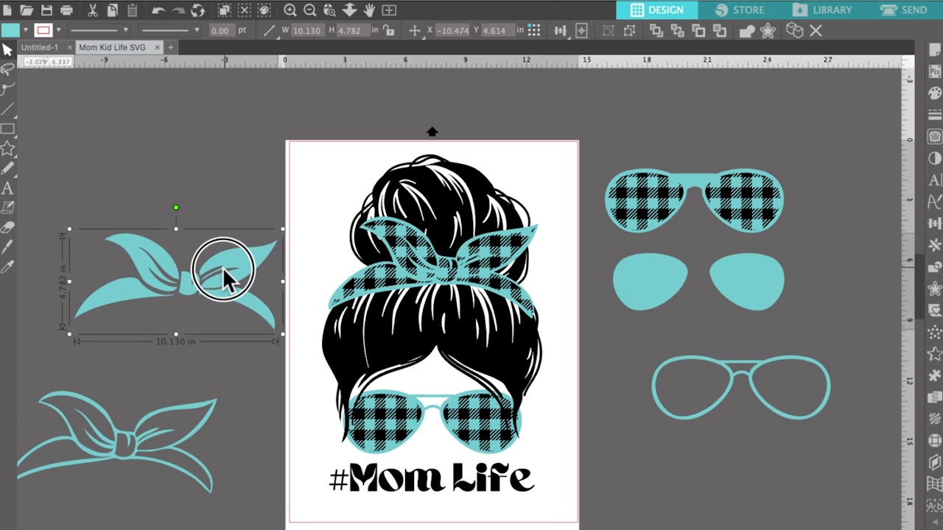
{"action": "left_click", "coordinate": [184, 404]}
{"action": "left_click_drag", "start_coordinate": [188, 419], "coordinate": [233, 358]}
{"action": "double_click", "coordinate": [232, 358]}
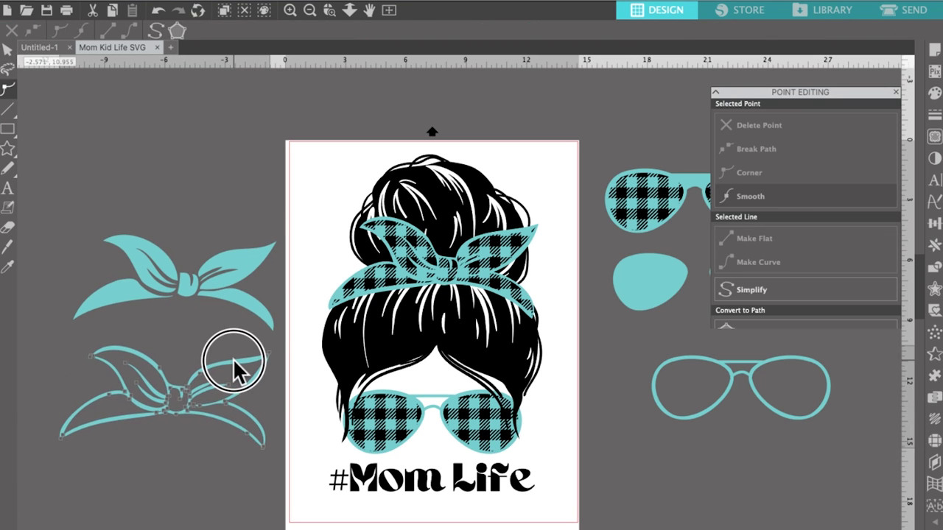
{"action": "left_click", "coordinate": [196, 446]}
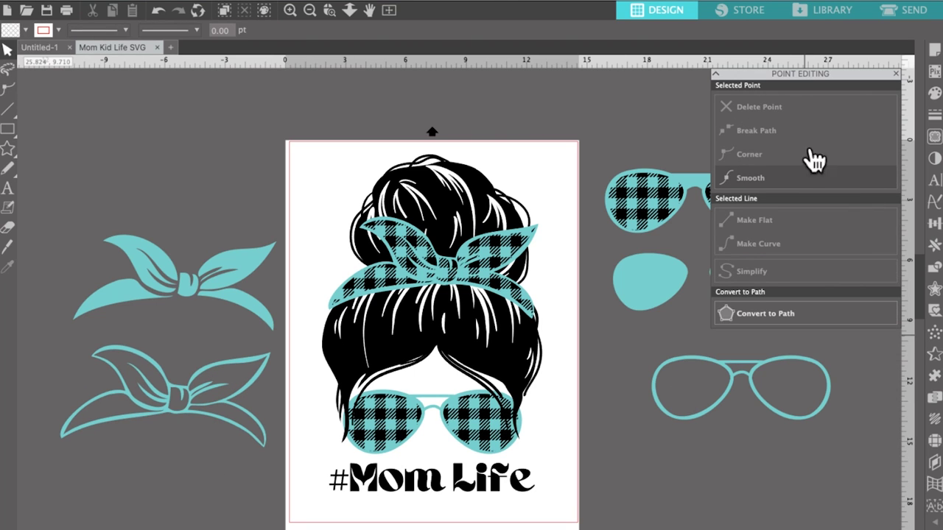
{"action": "left_click", "coordinate": [897, 73]}
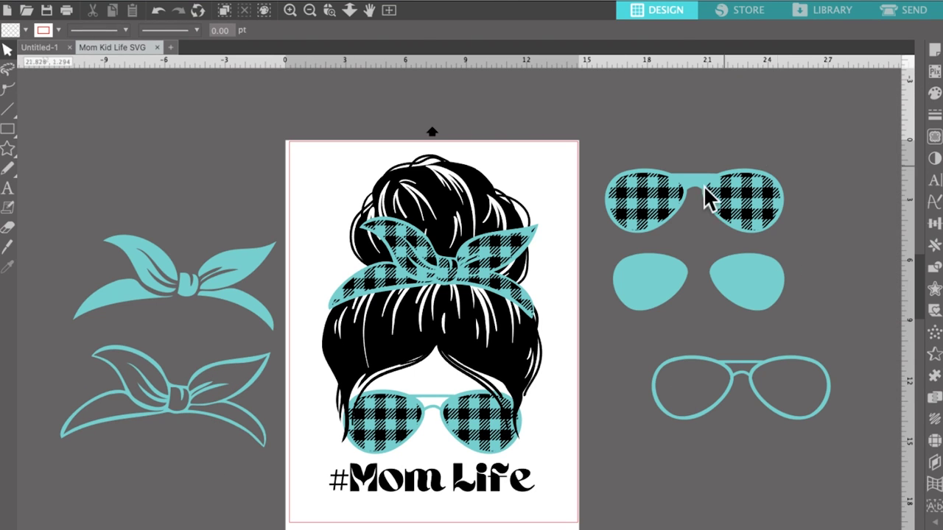
- Line up the spare plaid sunglasses, solid lenses and outline frame in a tidy column close to the page's right edge
{"action": "left_click_drag", "start_coordinate": [689, 177], "coordinate": [672, 164]}
{"action": "mouse_move", "coordinate": [746, 276]}
{"action": "left_mouse_down"}
{"action": "mouse_move", "coordinate": [752, 284]}
{"action": "mouse_move", "coordinate": [734, 270]}
{"action": "left_mouse_up"}
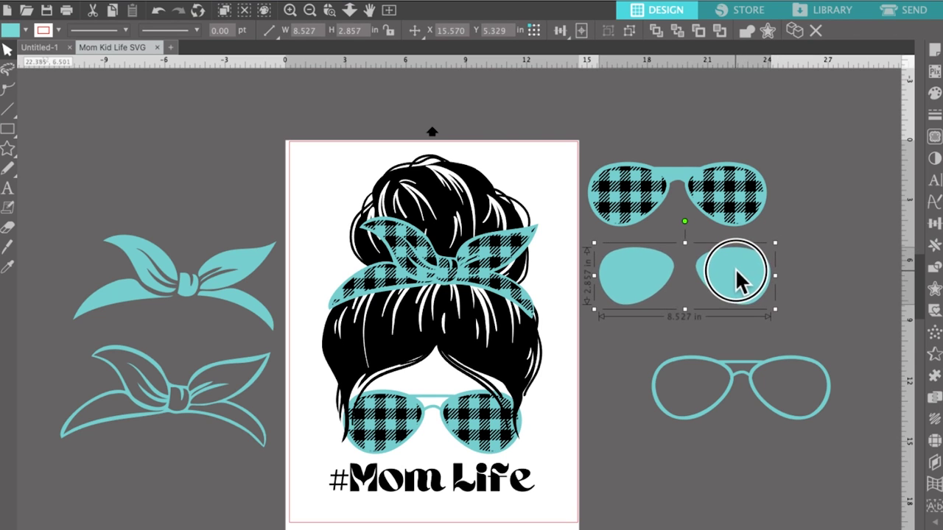
{"action": "left_click", "coordinate": [775, 365]}
{"action": "left_click_drag", "start_coordinate": [774, 365], "coordinate": [721, 339]}
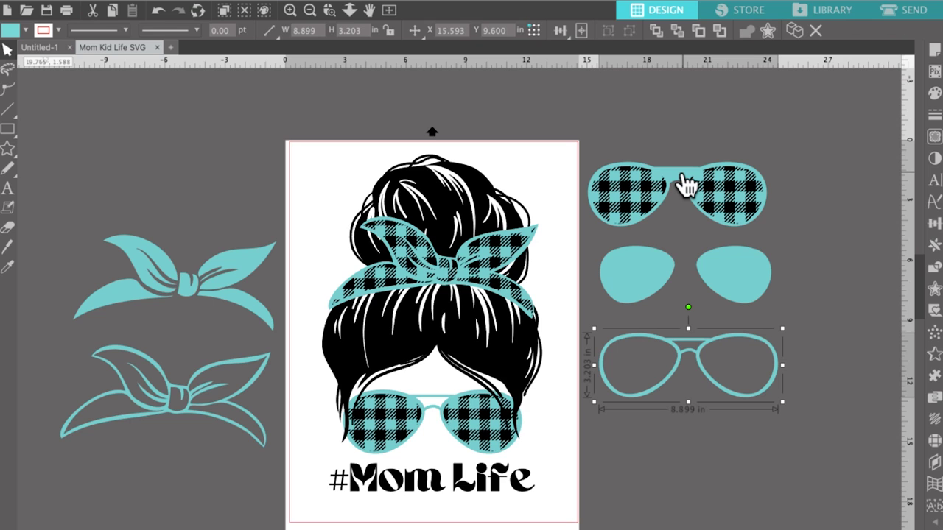
{"action": "left_click", "coordinate": [462, 482]}
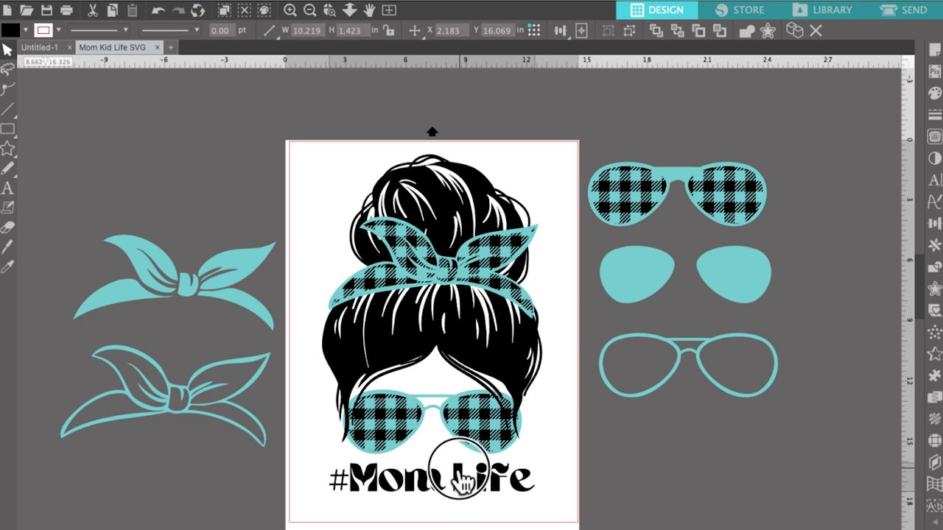
{"action": "left_click", "coordinate": [596, 469]}
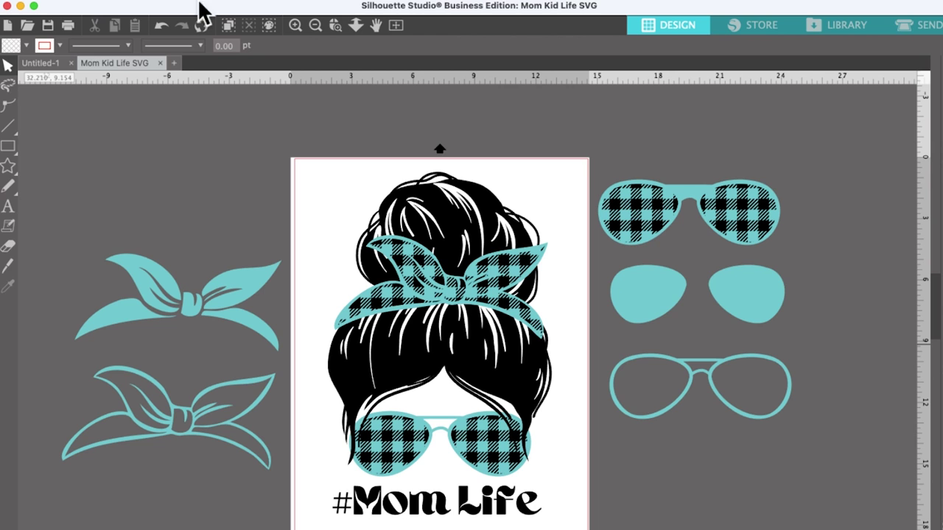
- Start saving the design and set the Etsy - SVG Shop folder in OneDrive as the destination
{"action": "left_click", "coordinate": [22, 0]}
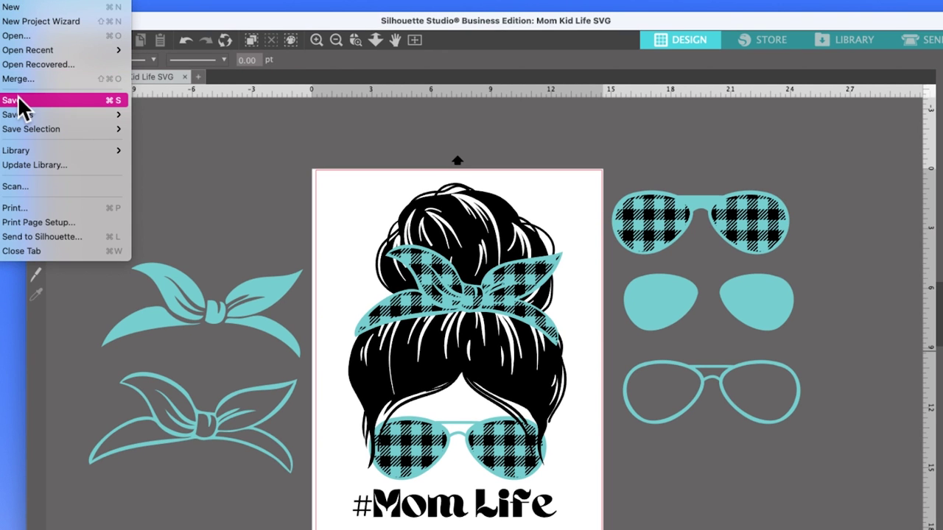
{"action": "left_click", "coordinate": [18, 100]}
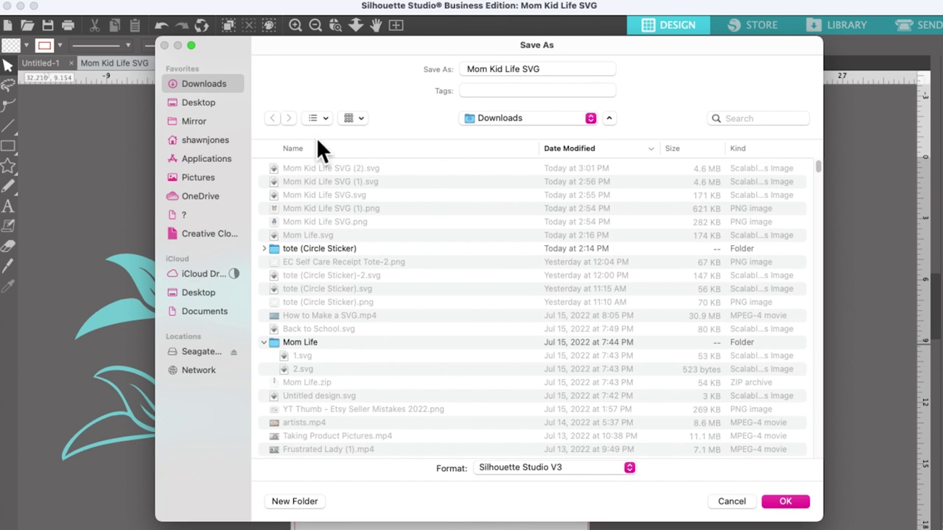
{"action": "left_click", "coordinate": [198, 193]}
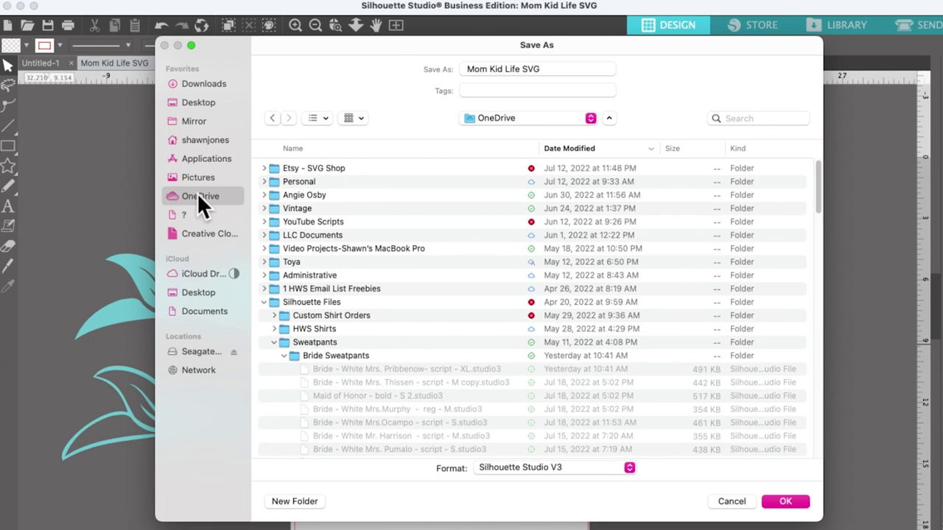
{"action": "double_click", "coordinate": [272, 168]}
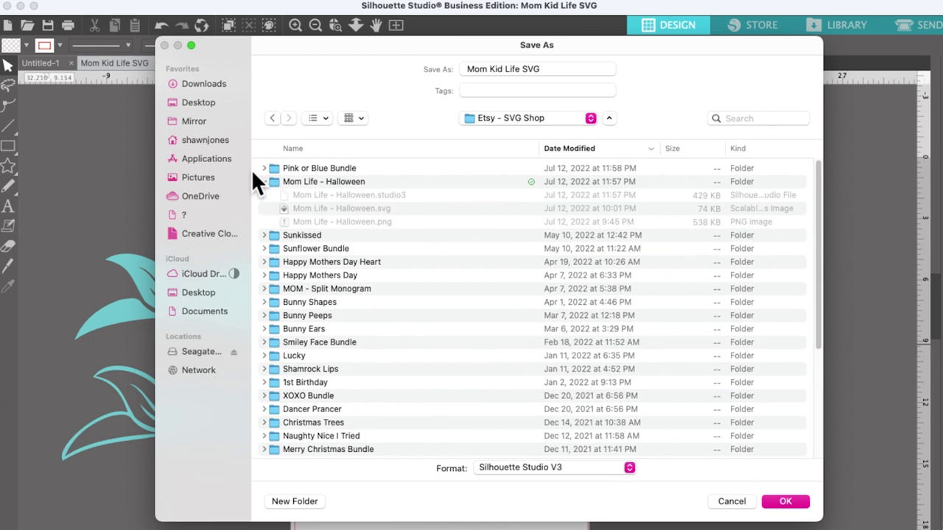
{"action": "left_click", "coordinate": [264, 181]}
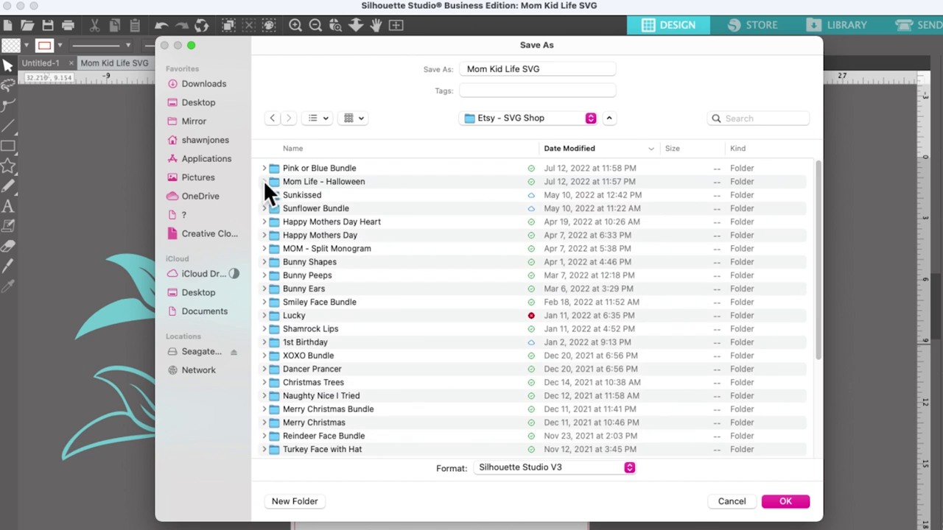
- Create a new folder named "Mom Kid Life Bundle" inside the Etsy - SVG Shop folder
{"action": "left_click", "coordinate": [294, 502]}
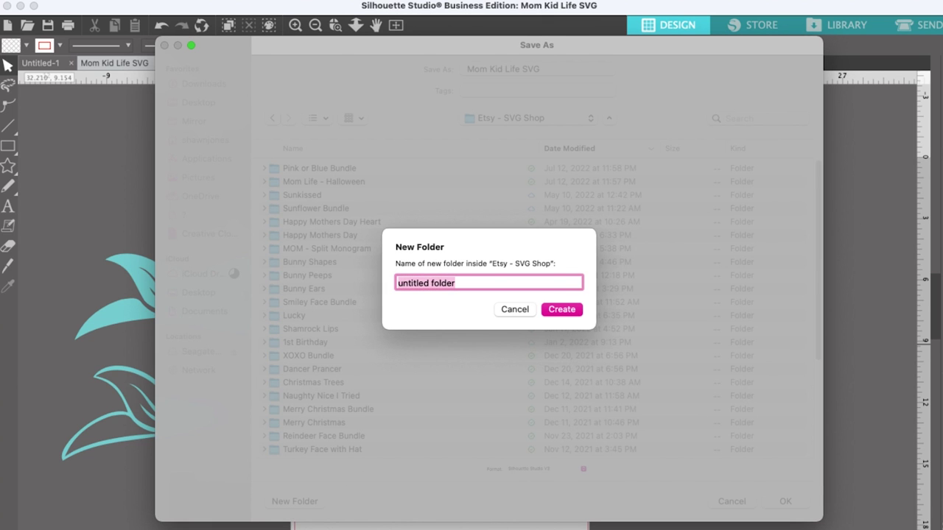
{"action": "type", "text": "Mom Kid Lif"}
{"action": "key", "text": "BackSpace"}
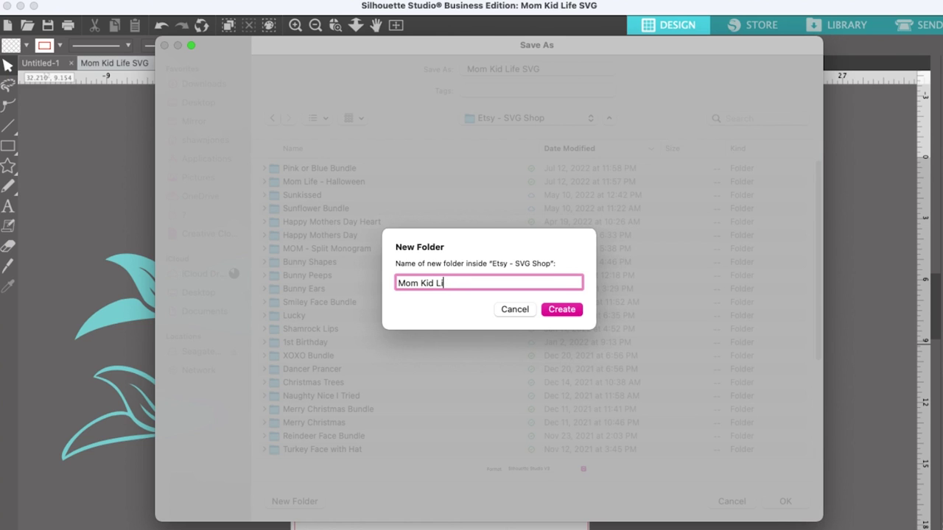
{"action": "type", "text": "fw"}
{"action": "key", "text": "BackSpace"}
{"action": "key", "text": "BackSpace"}
{"action": "type", "text": "e Bundle"}
{"action": "left_click", "coordinate": [574, 309]}
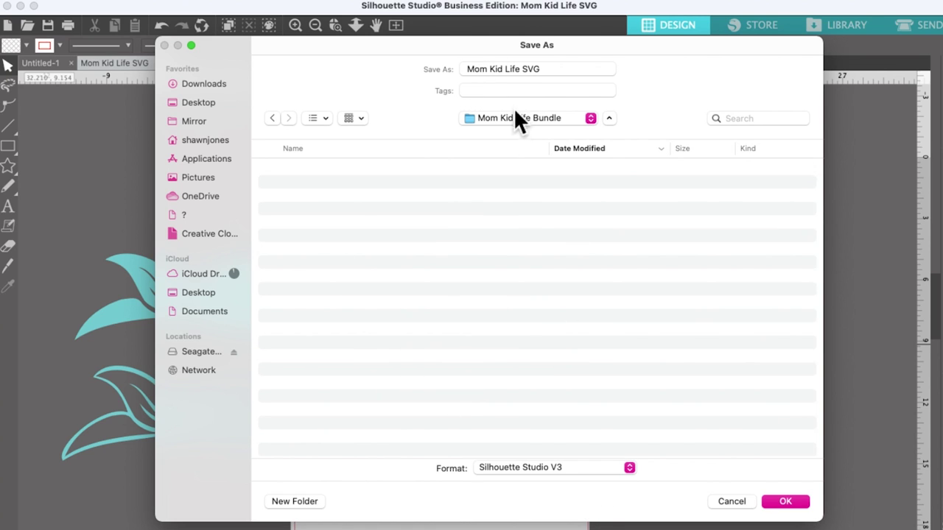
- Shorten the file name to "Mom Kid Life" and save it in Silhouette Studio V3 format in the bundle folder
{"action": "left_click", "coordinate": [540, 71]}
{"action": "left_click", "coordinate": [535, 69]}
{"action": "double_click", "coordinate": [534, 69]}
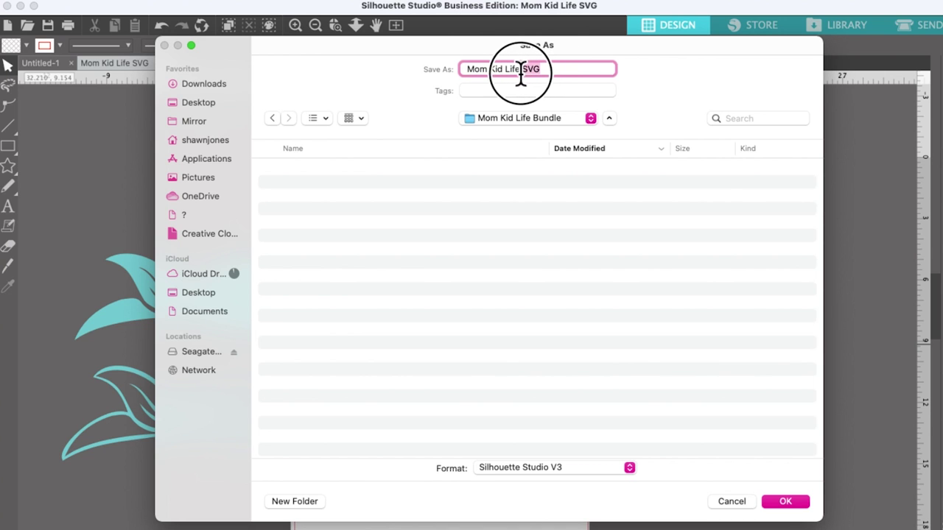
{"action": "key", "text": "BackSpace"}
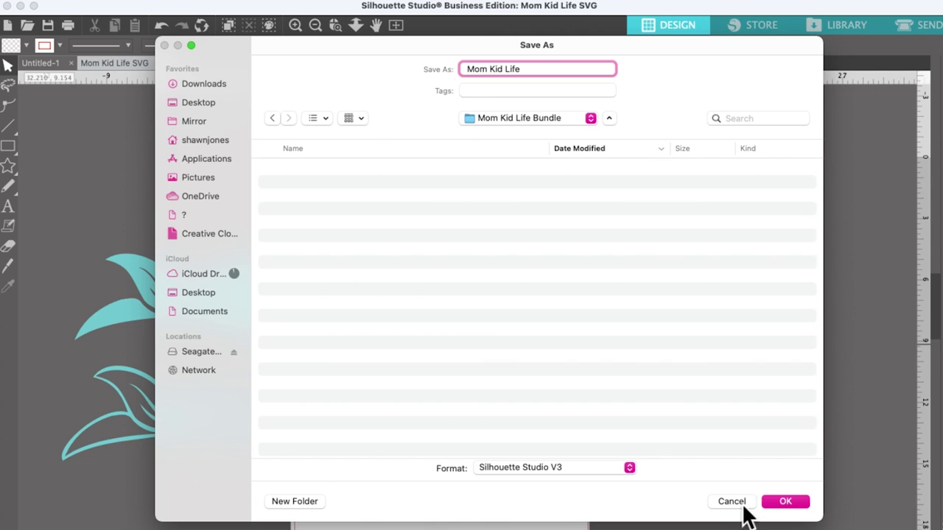
{"action": "left_click", "coordinate": [780, 507]}
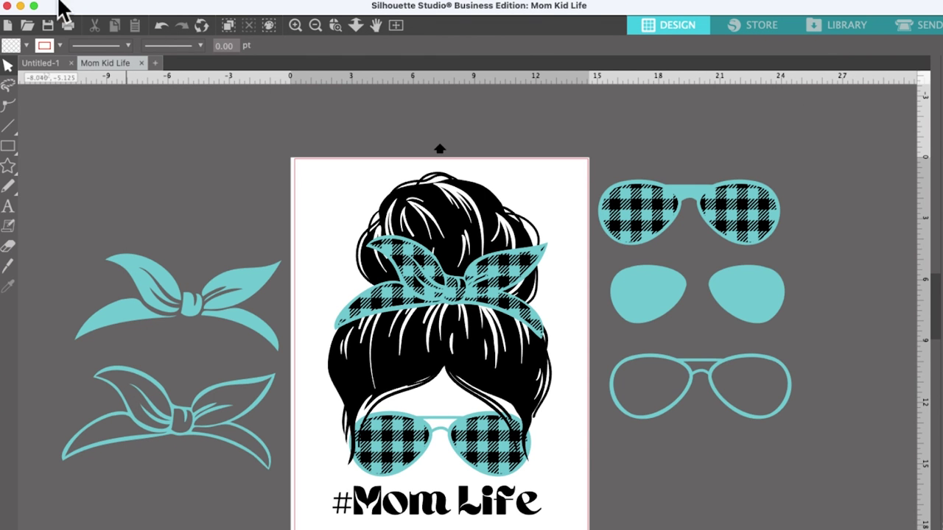
- Save another copy of "Mom Kid Life" to the hard drive in SVG format, in the same bundle folder
{"action": "left_click", "coordinate": [3, 2]}
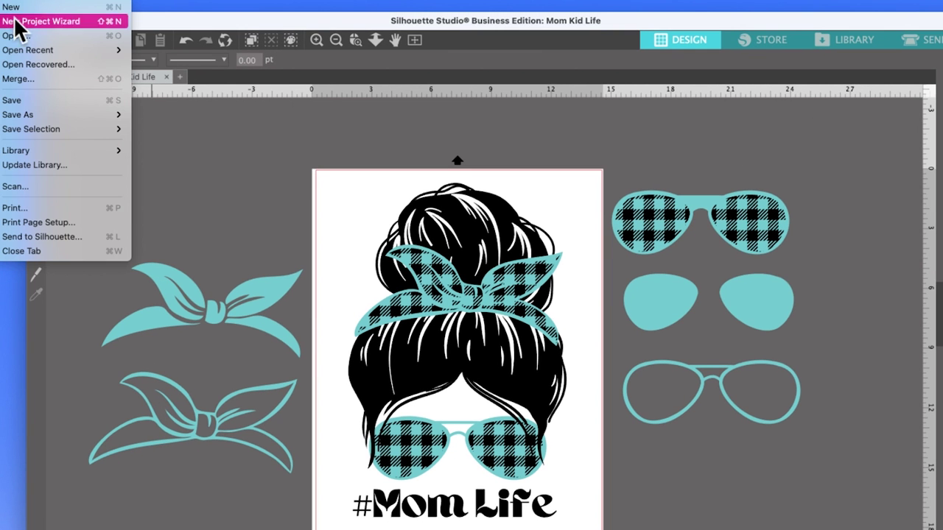
{"action": "mouse_move", "coordinate": [57, 116]}
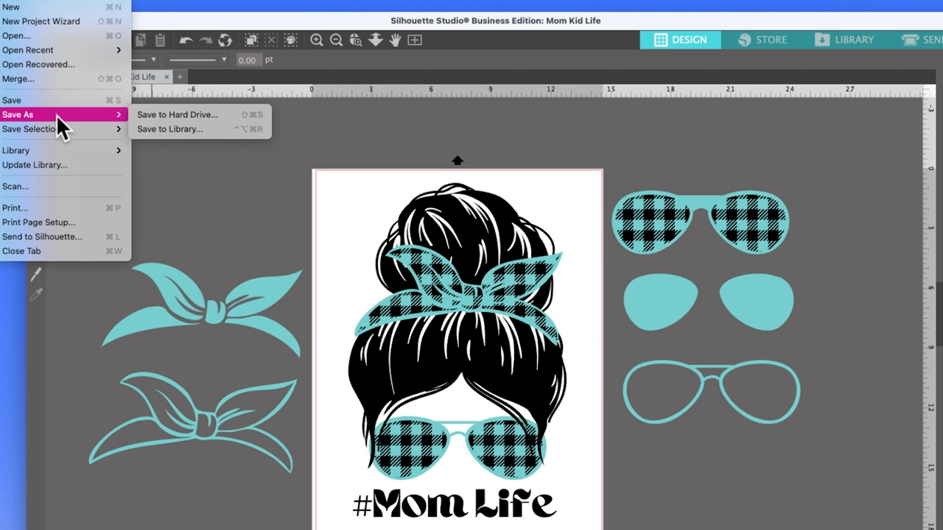
{"action": "left_click", "coordinate": [175, 115]}
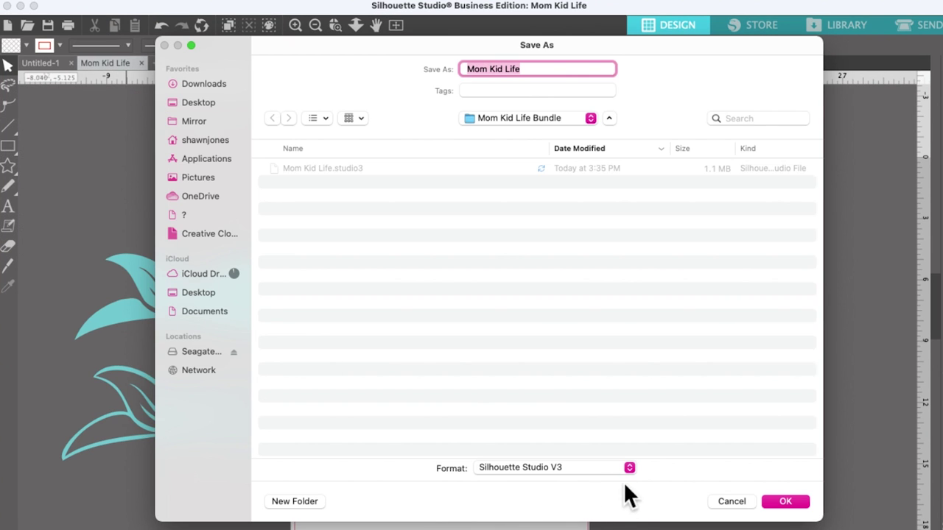
{"action": "left_click", "coordinate": [628, 467]}
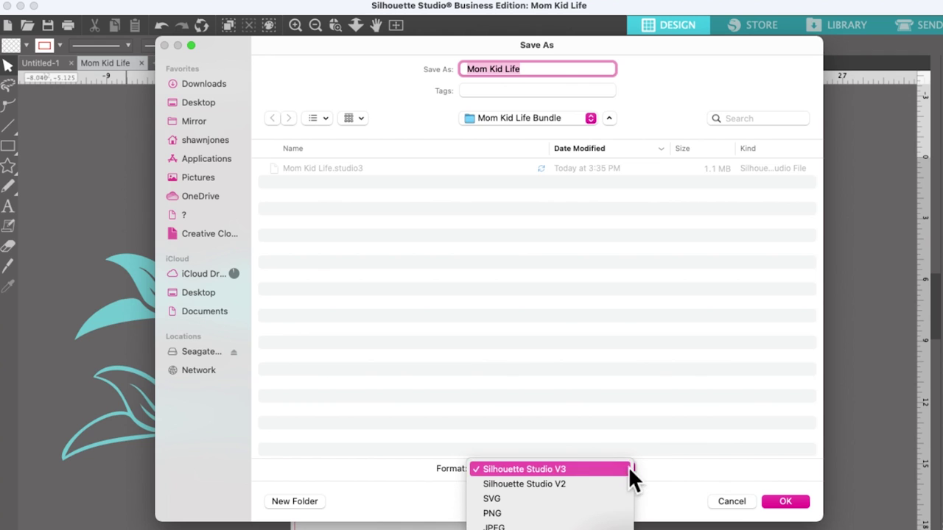
{"action": "left_click", "coordinate": [492, 499]}
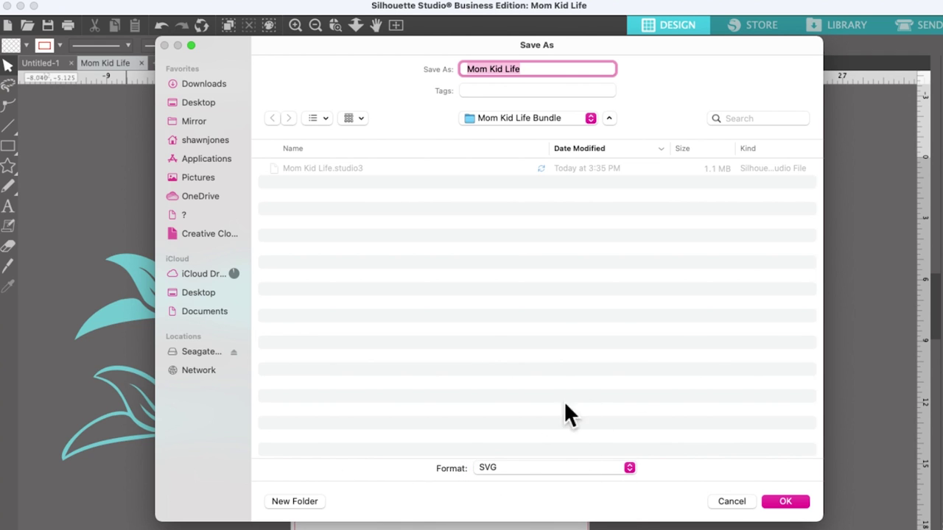
{"action": "left_click", "coordinate": [784, 505]}
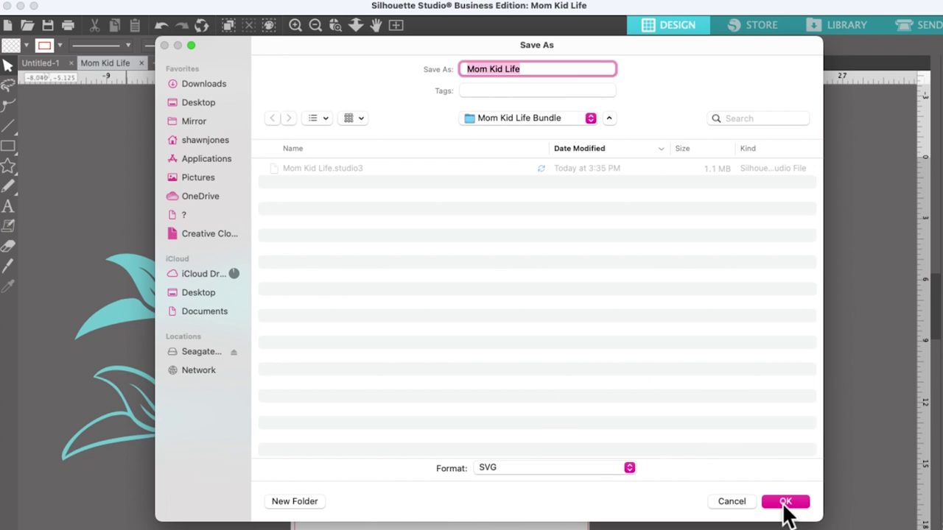
{"action": "left_click", "coordinate": [785, 504]}
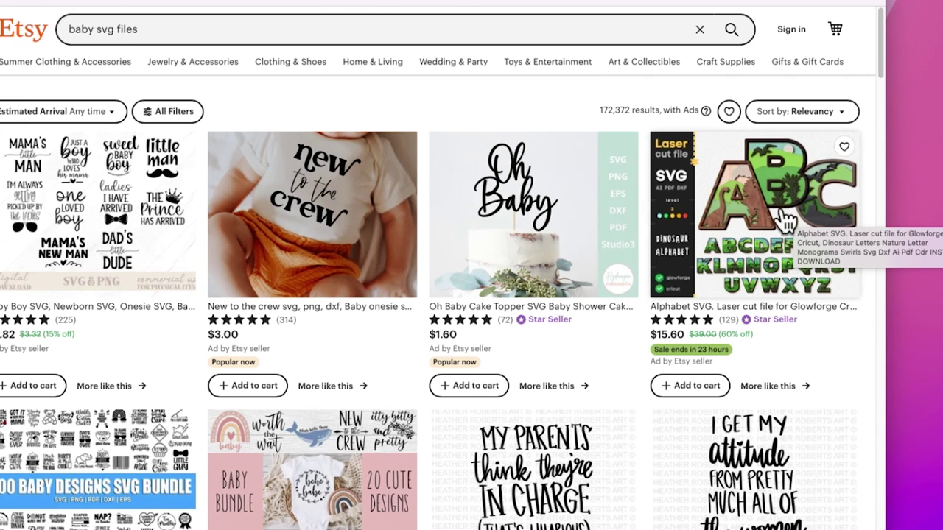
- Switch to Etsy in the browser and replace the "baby svg files" search with "mom life svg"
{"action": "left_click", "coordinate": [924, 70]}
{"action": "left_click_drag", "start_coordinate": [924, 70], "coordinate": [924, 83]}
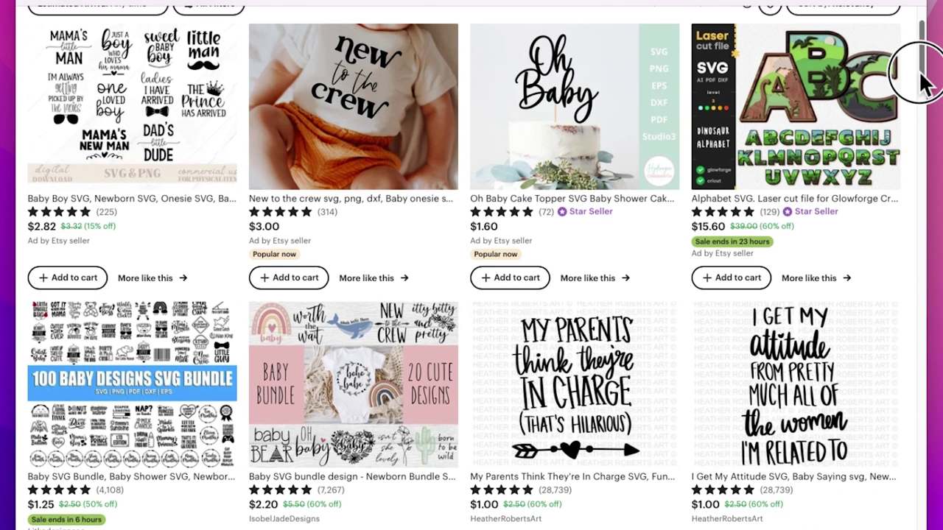
{"action": "left_click_drag", "start_coordinate": [925, 82], "coordinate": [916, 50]}
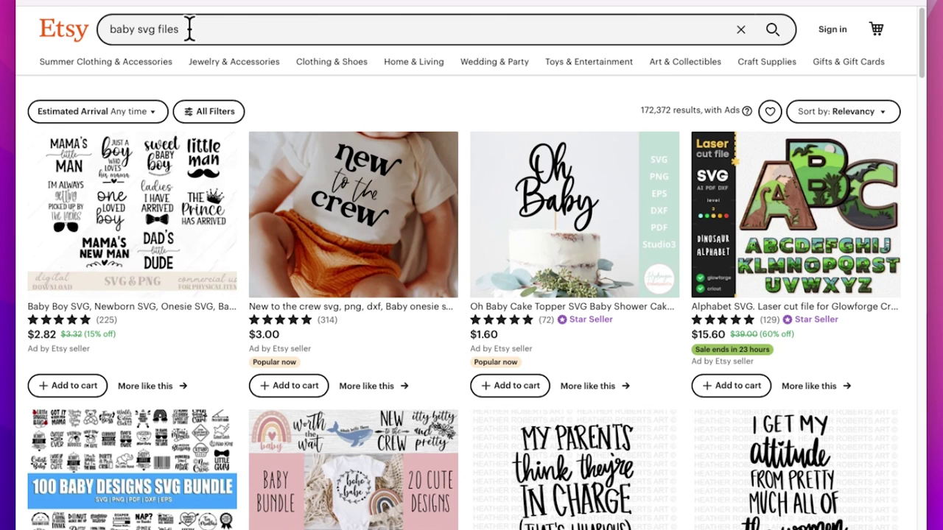
{"action": "left_click_drag", "start_coordinate": [189, 29], "coordinate": [105, 30]}
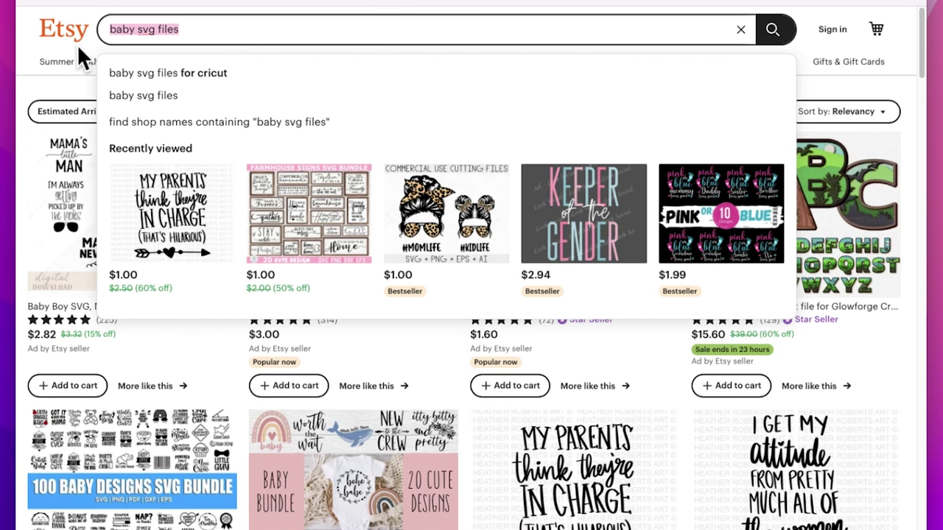
{"action": "type", "text": "mom life"}
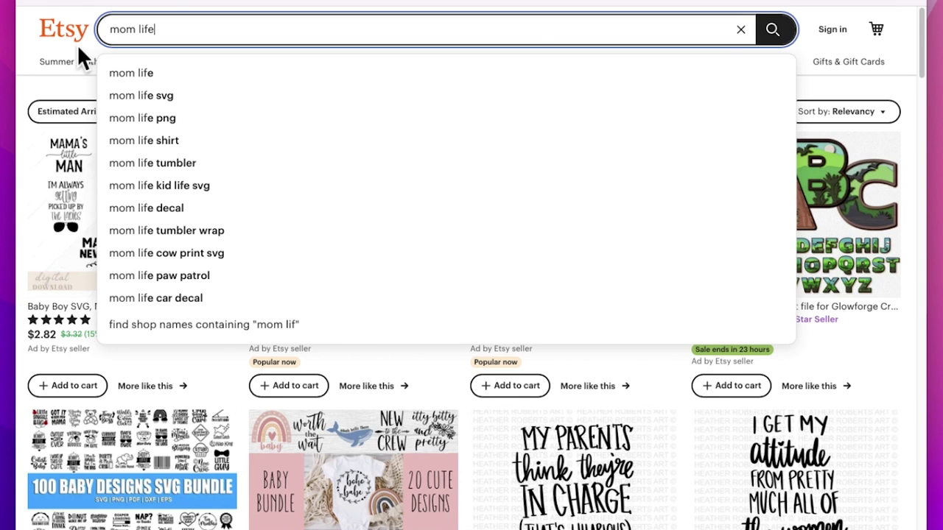
{"action": "left_click", "coordinate": [132, 96]}
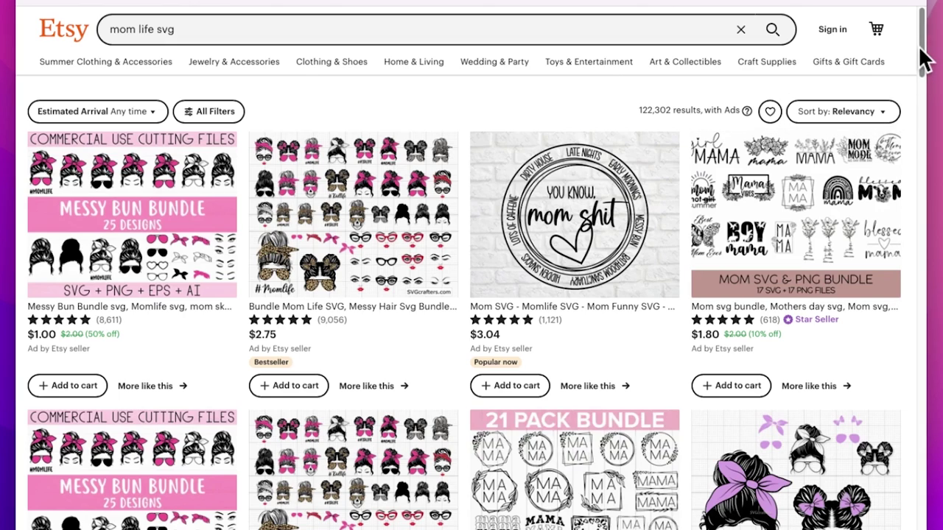
- Browse the mom life SVG listings and open the layered "Mom Kid Life svg" listing with purple headbands by RuyaTreasures
{"action": "left_click_drag", "start_coordinate": [921, 48], "coordinate": [914, 87]}
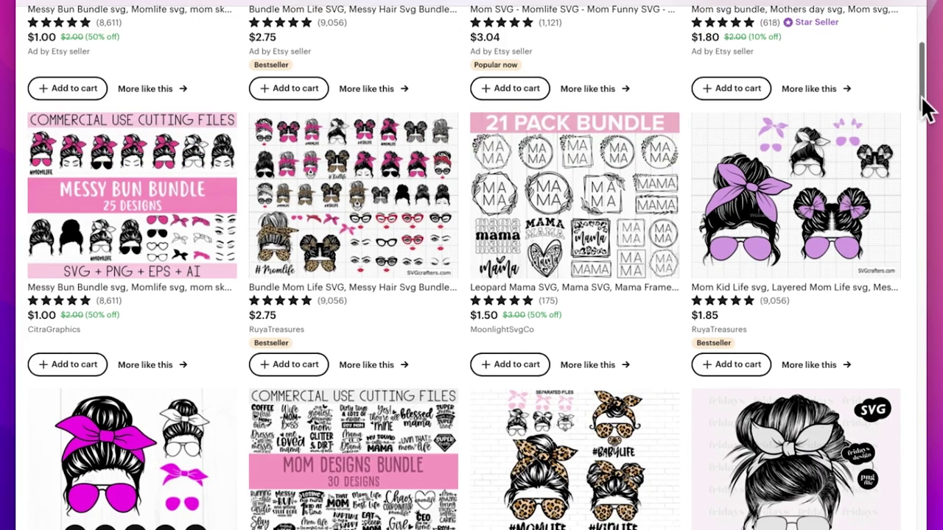
{"action": "left_click_drag", "start_coordinate": [856, 108], "coordinate": [856, 110]}
{"action": "left_click_drag", "start_coordinate": [923, 110], "coordinate": [924, 130]}
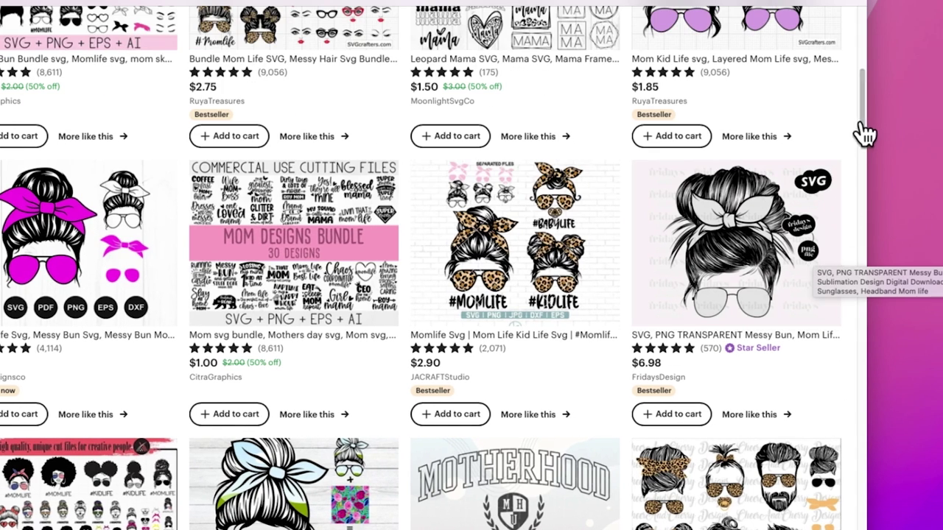
{"action": "left_click_drag", "start_coordinate": [922, 131], "coordinate": [915, 156]}
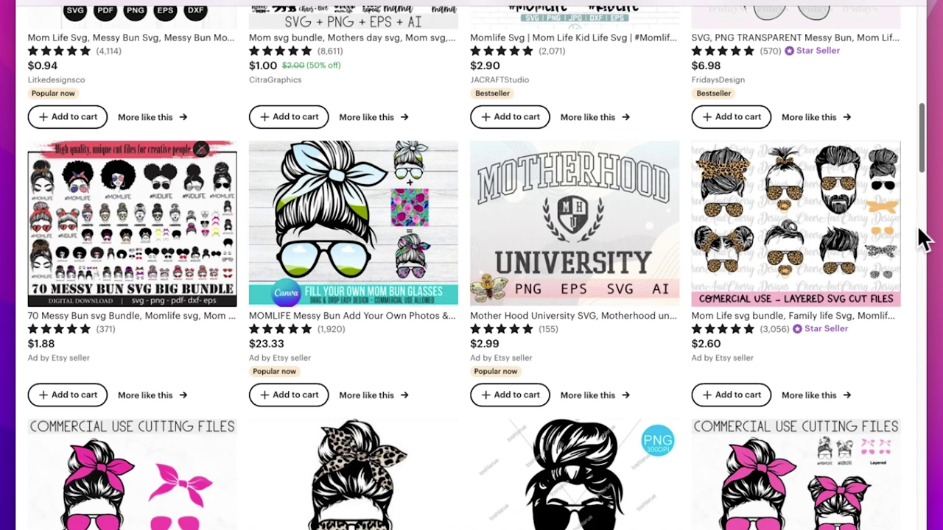
{"action": "left_click_drag", "start_coordinate": [920, 165], "coordinate": [921, 197]}
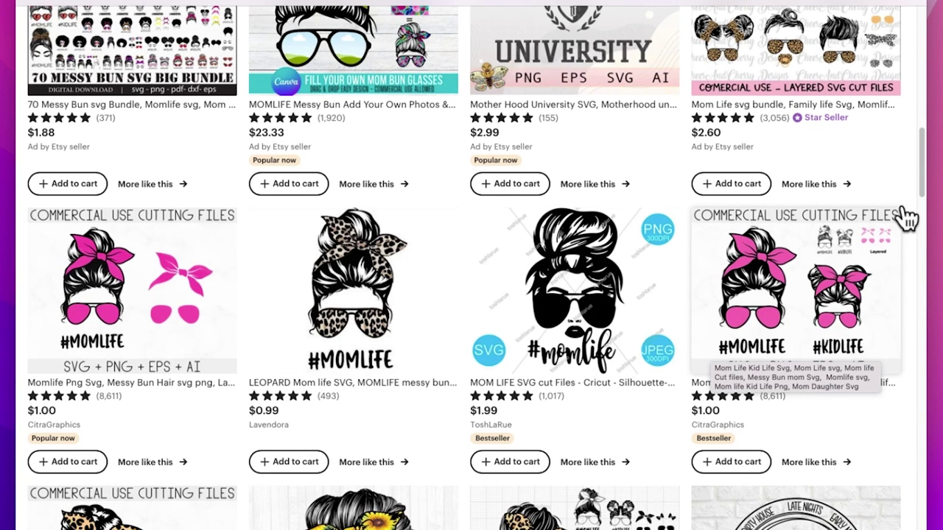
{"action": "left_click_drag", "start_coordinate": [920, 188], "coordinate": [915, 103]}
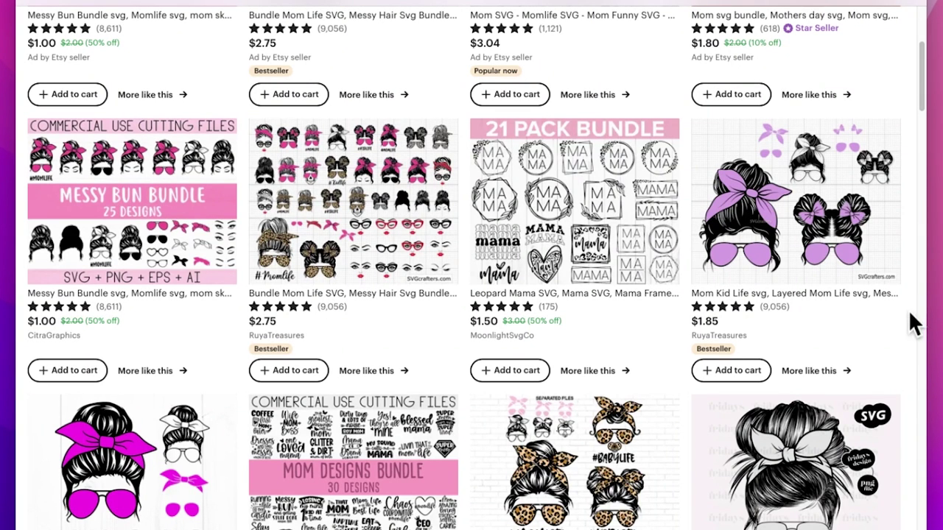
{"action": "left_click", "coordinate": [736, 221]}
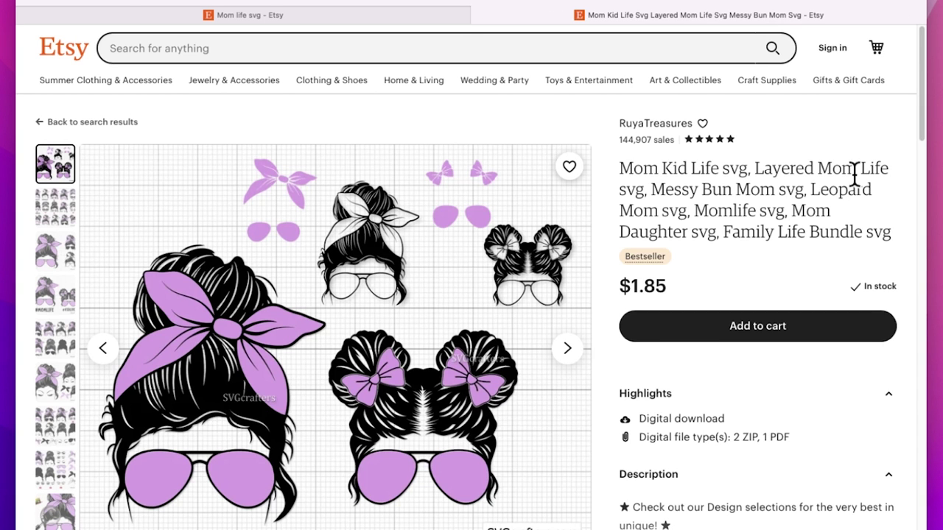
- Page through the first six product images of the Mom Kid Life listing to examine the design variations included
{"action": "mouse_move", "coordinate": [920, 71]}
{"action": "left_mouse_down"}
{"action": "mouse_move", "coordinate": [920, 81]}
{"action": "mouse_move", "coordinate": [920, 64]}
{"action": "left_mouse_up"}
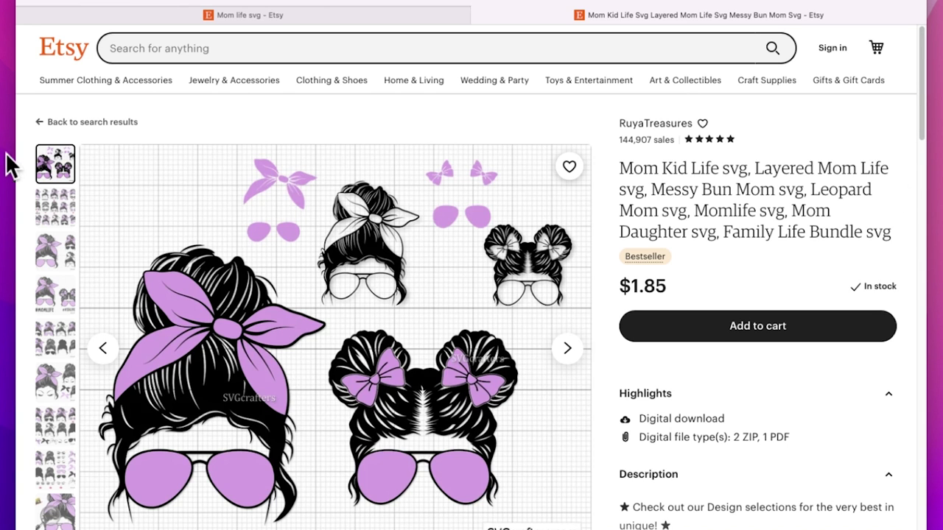
{"action": "left_click", "coordinate": [567, 349]}
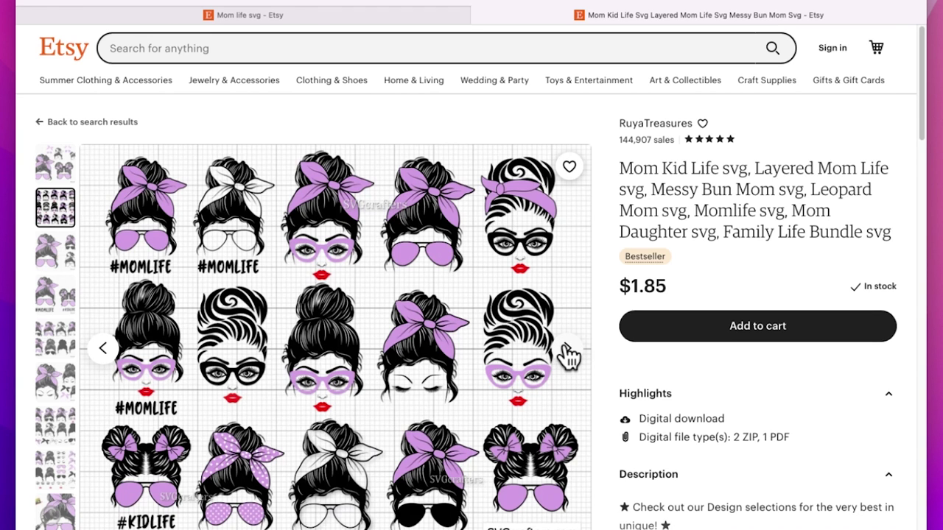
{"action": "left_click", "coordinate": [566, 351]}
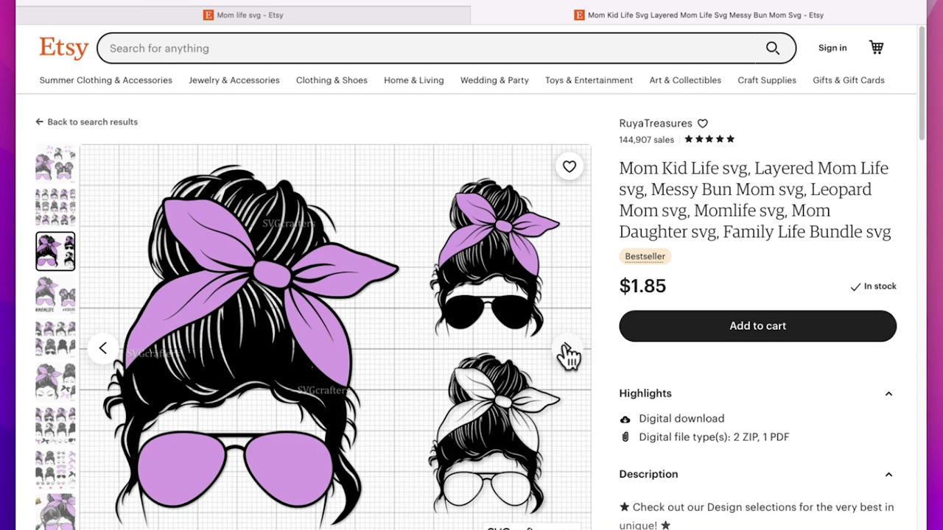
{"action": "left_click", "coordinate": [565, 350]}
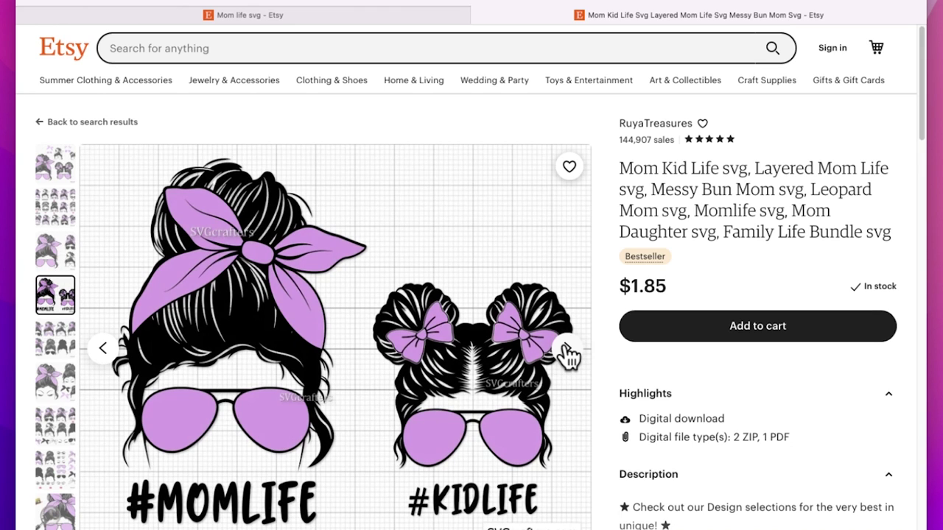
{"action": "left_click", "coordinate": [566, 350]}
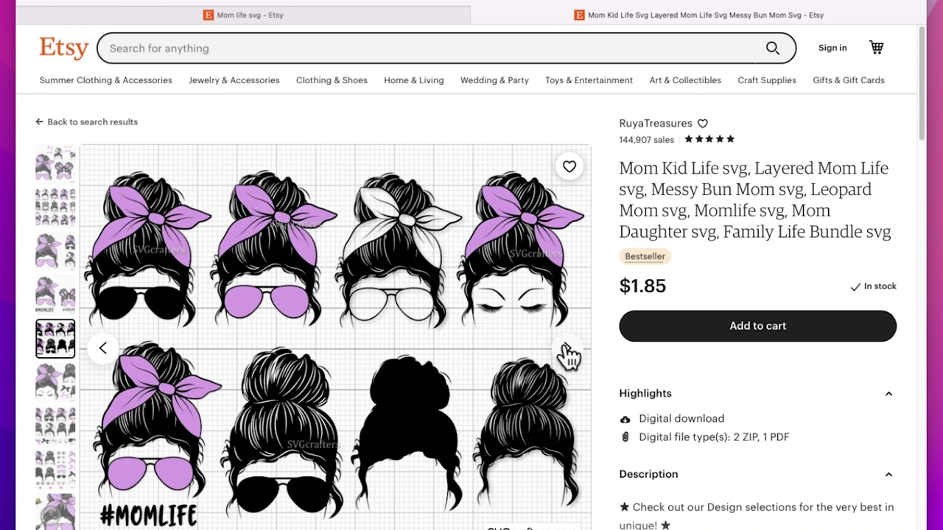
{"action": "left_click", "coordinate": [566, 350]}
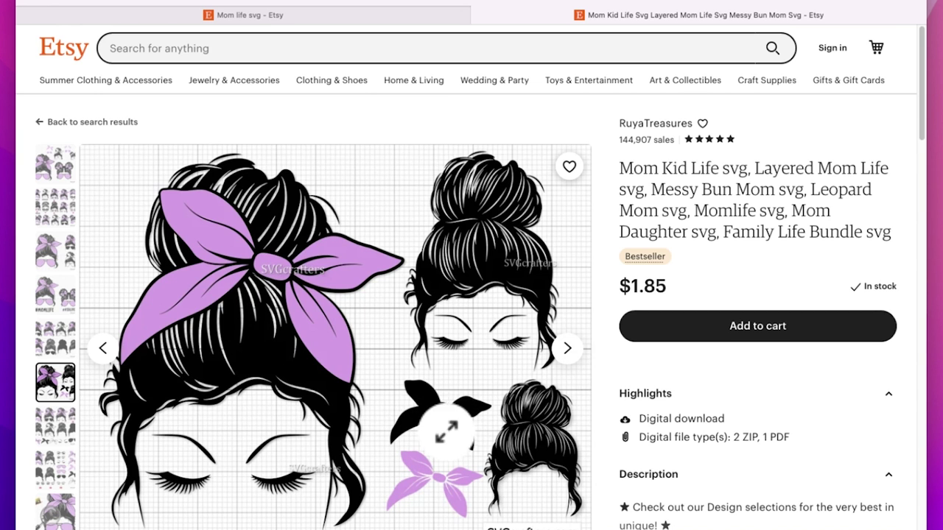
- Page through the remaining Mom Kid Life product images up to the yellow shirt mockup, and revisit the purple sunglasses and headband variations
{"action": "left_click", "coordinate": [568, 353]}
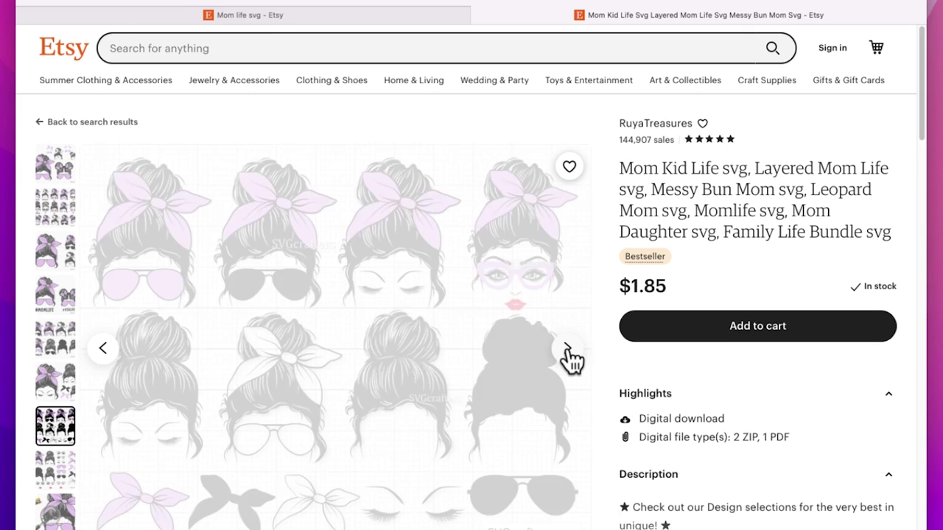
{"action": "left_click", "coordinate": [568, 354]}
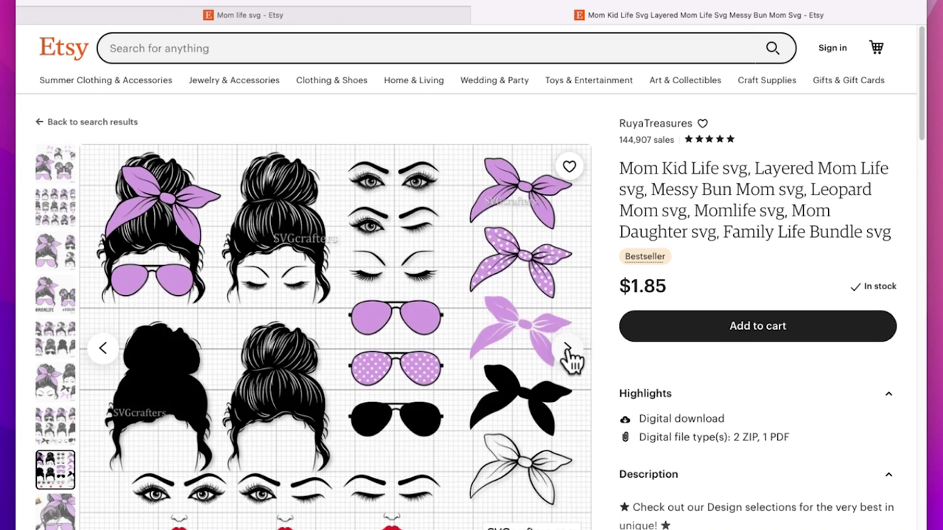
{"action": "left_click", "coordinate": [568, 355]}
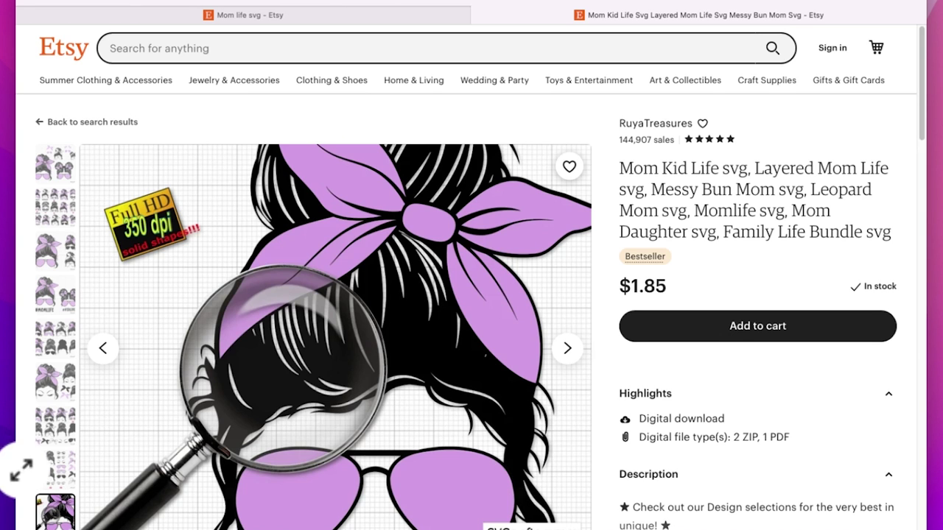
{"action": "left_click", "coordinate": [573, 360]}
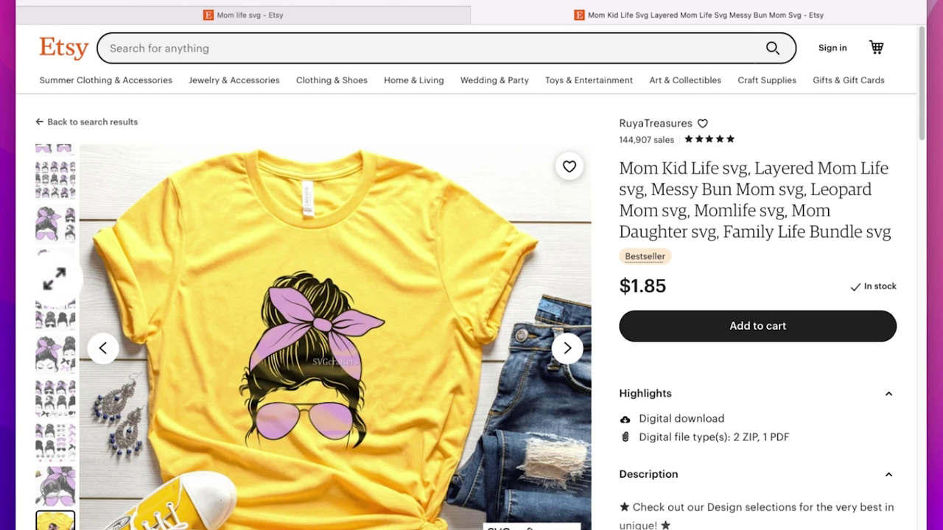
{"action": "scroll", "coordinate": [63, 264], "scroll_direction": "up", "scroll_amount": 1}
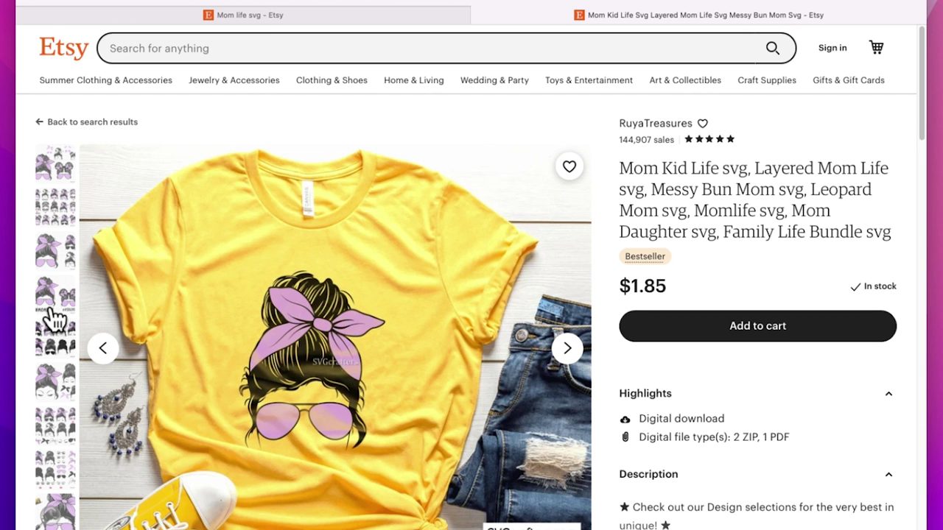
{"action": "left_click", "coordinate": [53, 266]}
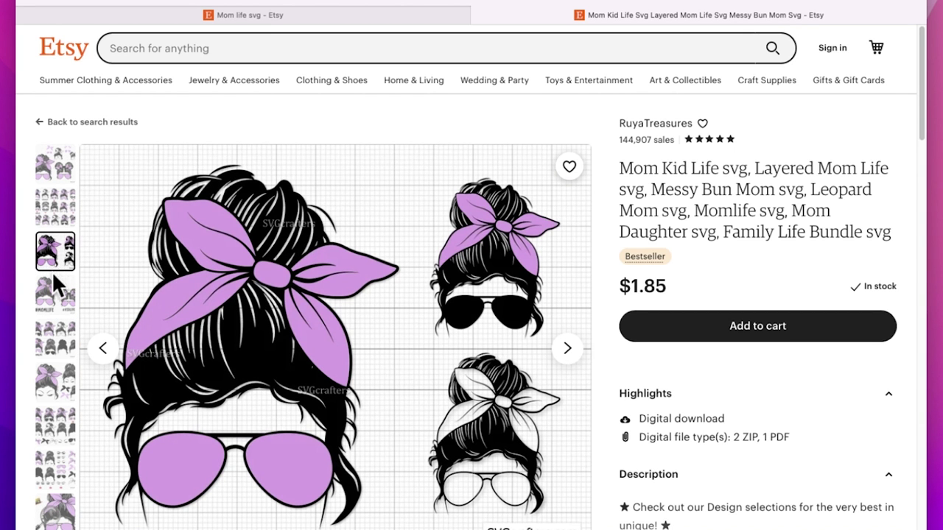
{"action": "left_click", "coordinate": [566, 351]}
{"action": "left_click", "coordinate": [569, 354]}
{"action": "left_click", "coordinate": [572, 356]}
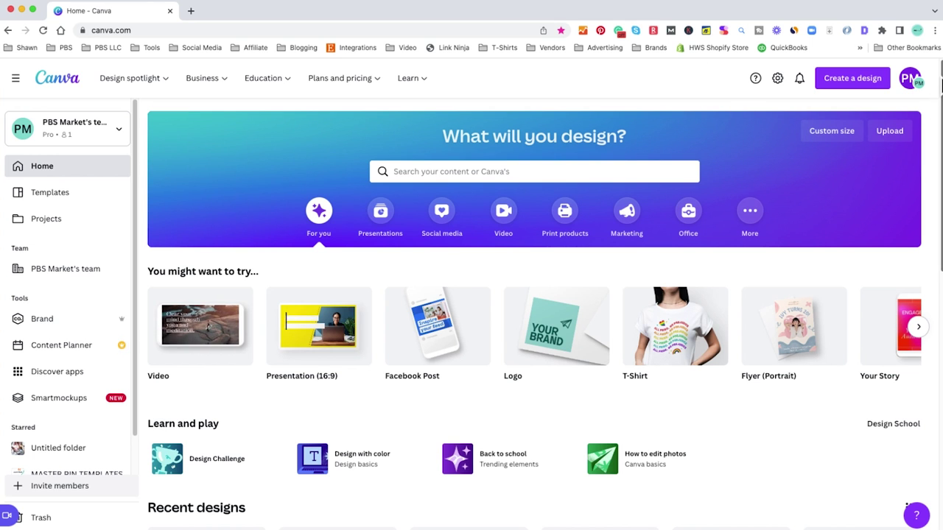
- Switch to Canva, open the recent "Mom Kid Life SVG" design and create a copy of it resized to 2000 × 2000 px
{"action": "left_click_drag", "start_coordinate": [932, 81], "coordinate": [921, 257]}
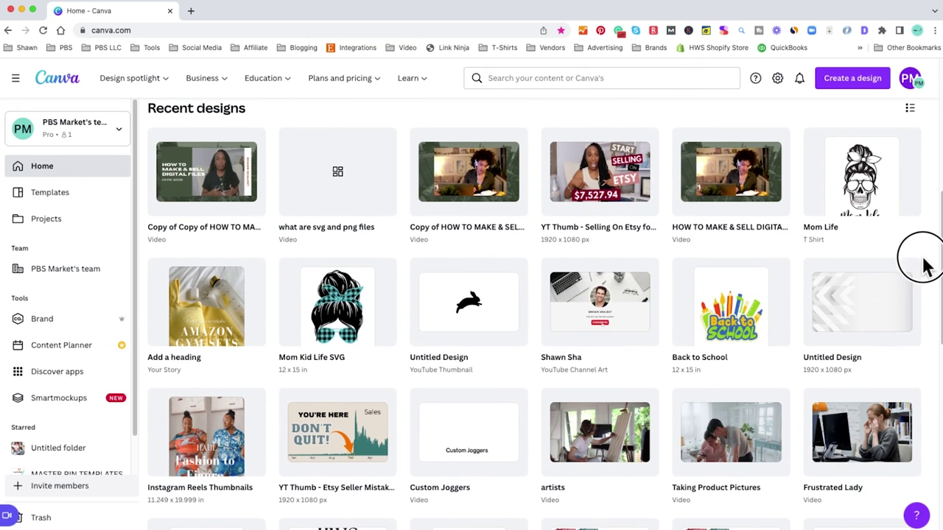
{"action": "left_click", "coordinate": [330, 319]}
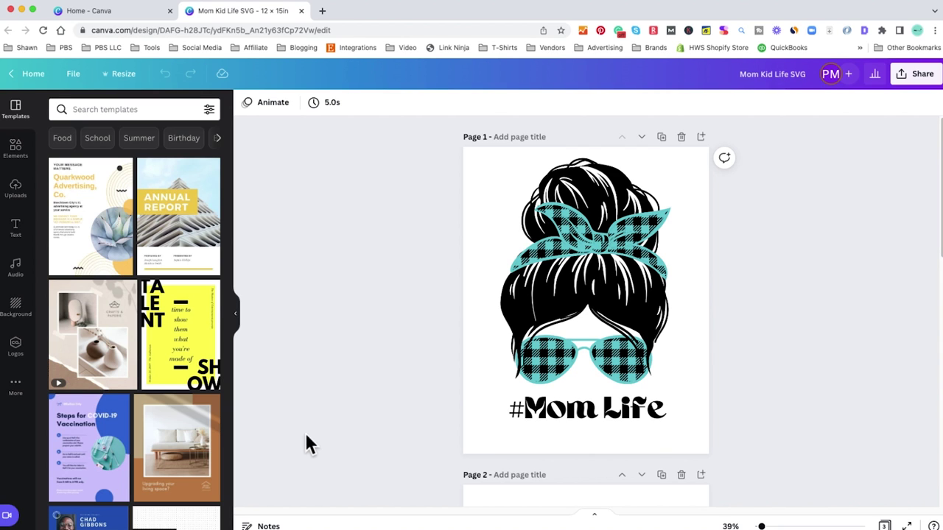
{"action": "left_click", "coordinate": [123, 76]}
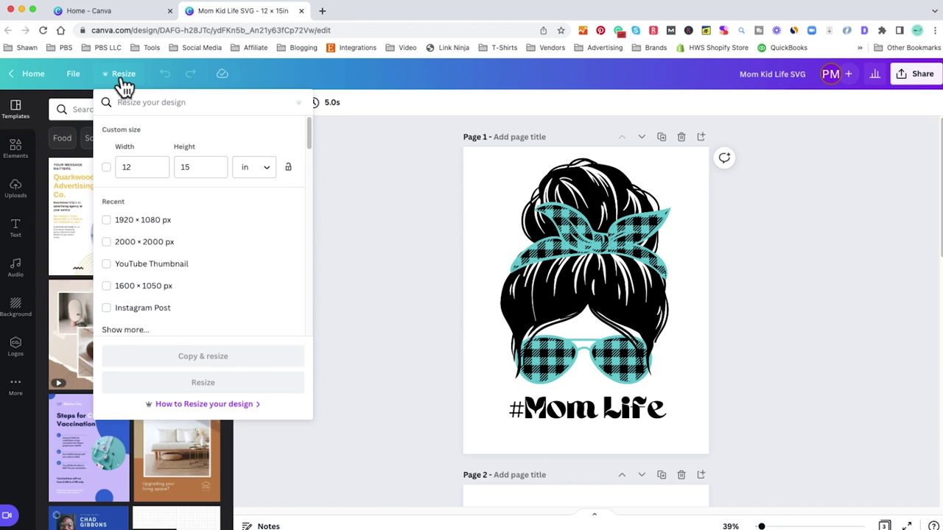
{"action": "left_click", "coordinate": [267, 167]}
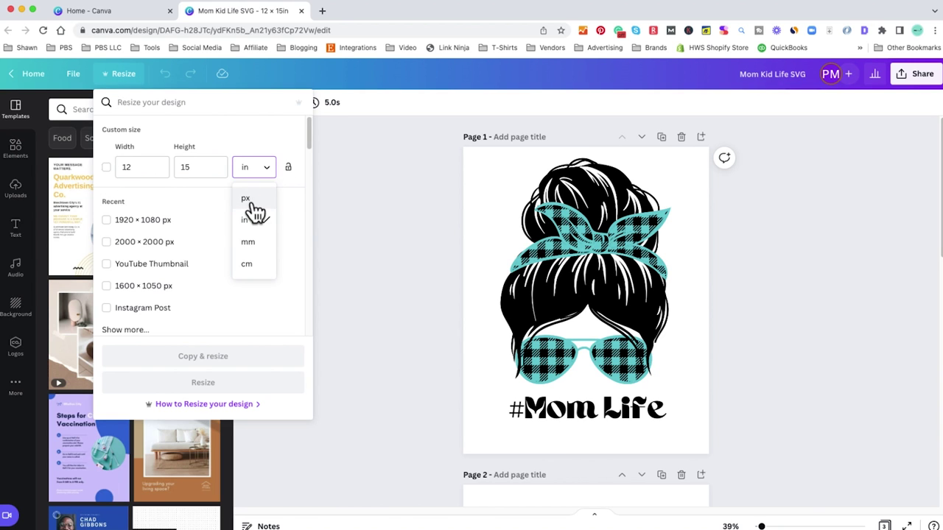
{"action": "left_click", "coordinate": [250, 199]}
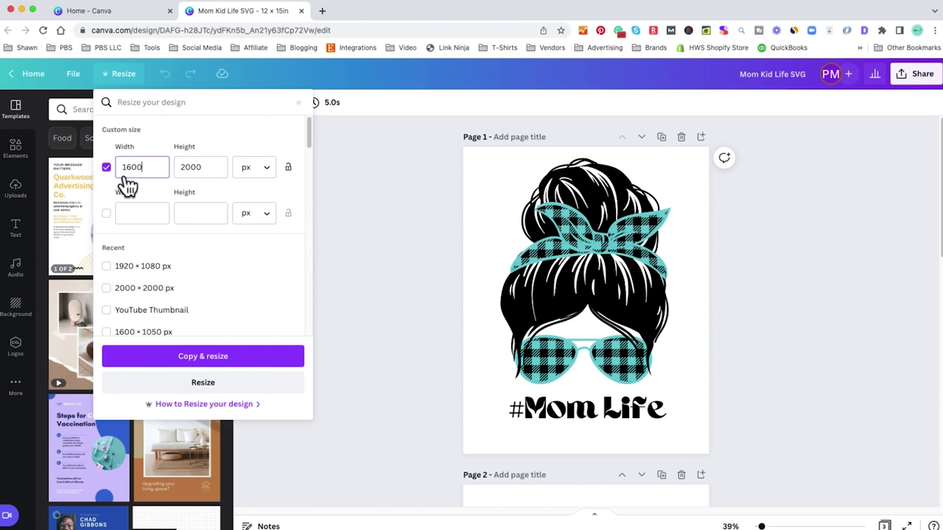
{"action": "left_click_drag", "start_coordinate": [147, 168], "coordinate": [108, 169]}
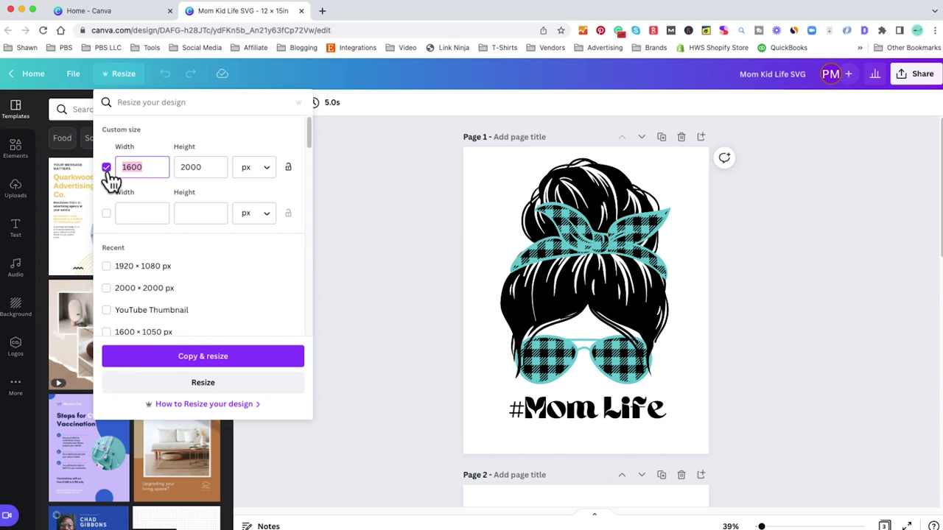
{"action": "type", "text": "2000"}
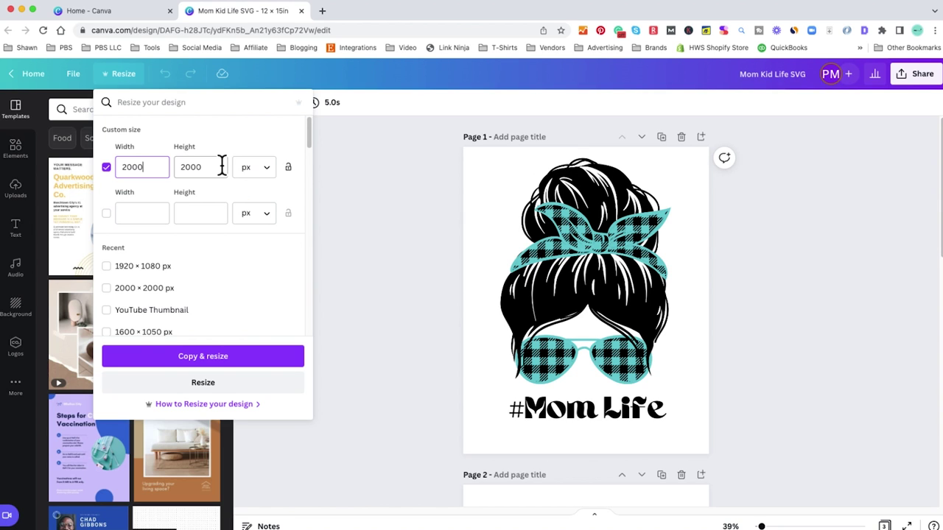
{"action": "left_click", "coordinate": [246, 361]}
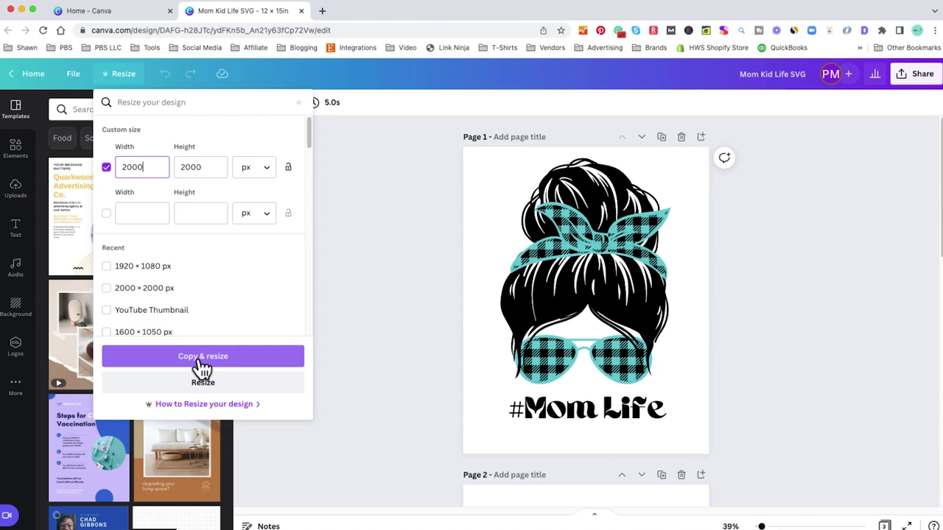
{"action": "left_click", "coordinate": [201, 358]}
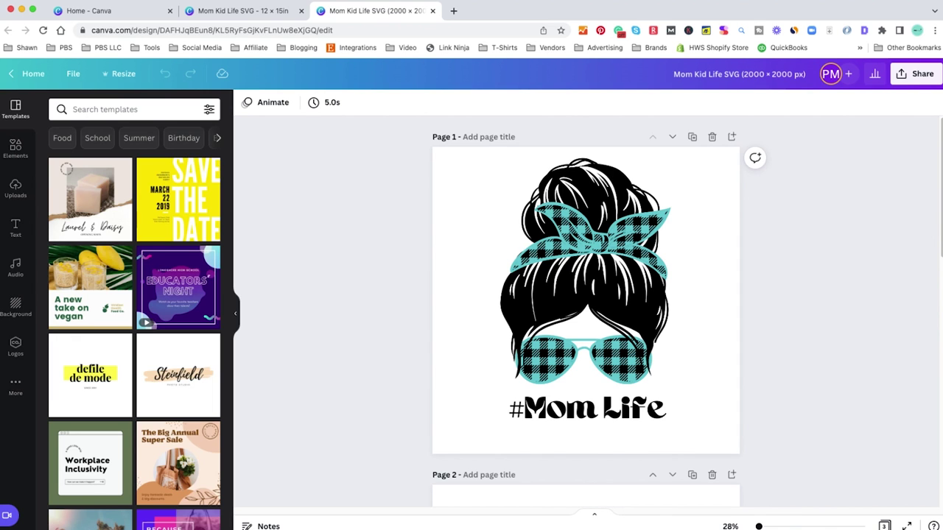
- Group the messy-bun illustration with its "#Mom Life" text on page 1 of the resized copy
{"action": "scroll", "coordinate": [932, 231], "scroll_direction": "down", "scroll_amount": 5}
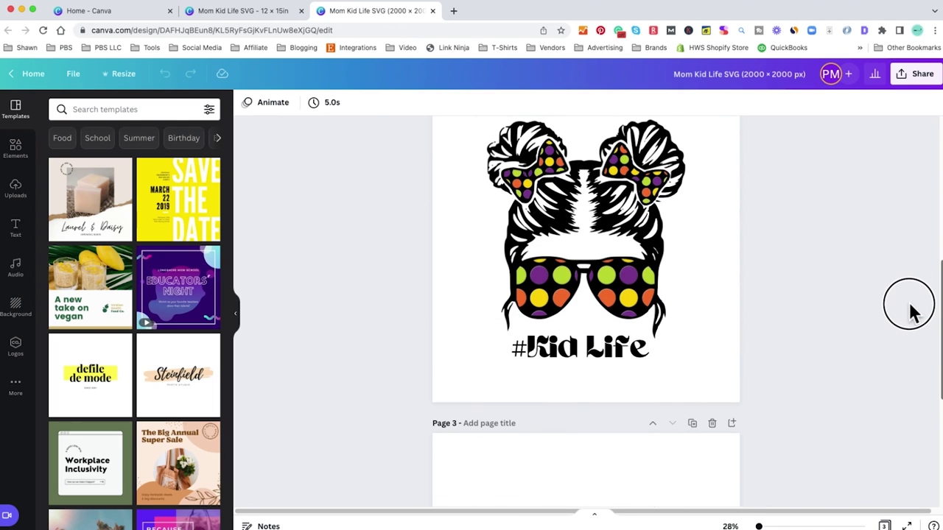
{"action": "scroll", "coordinate": [910, 309], "scroll_direction": "up", "scroll_amount": 5}
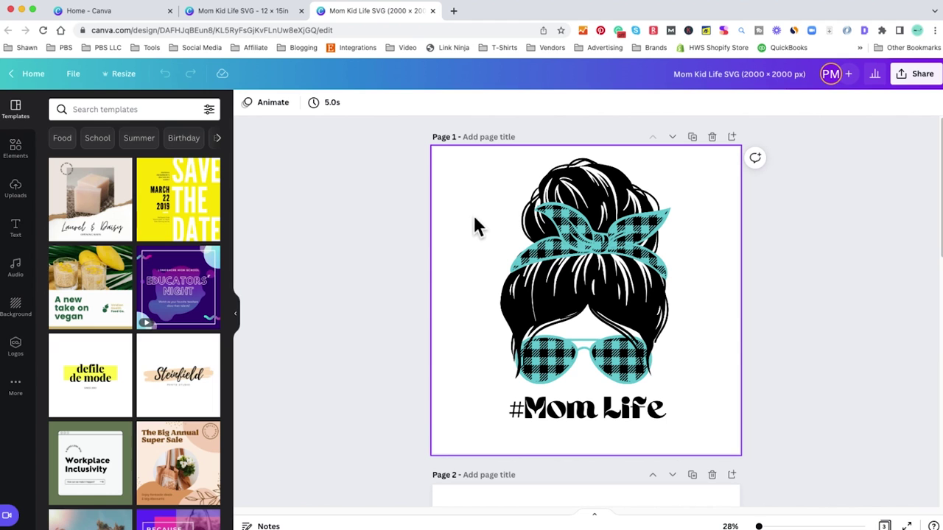
{"action": "left_click_drag", "start_coordinate": [466, 174], "coordinate": [706, 440]}
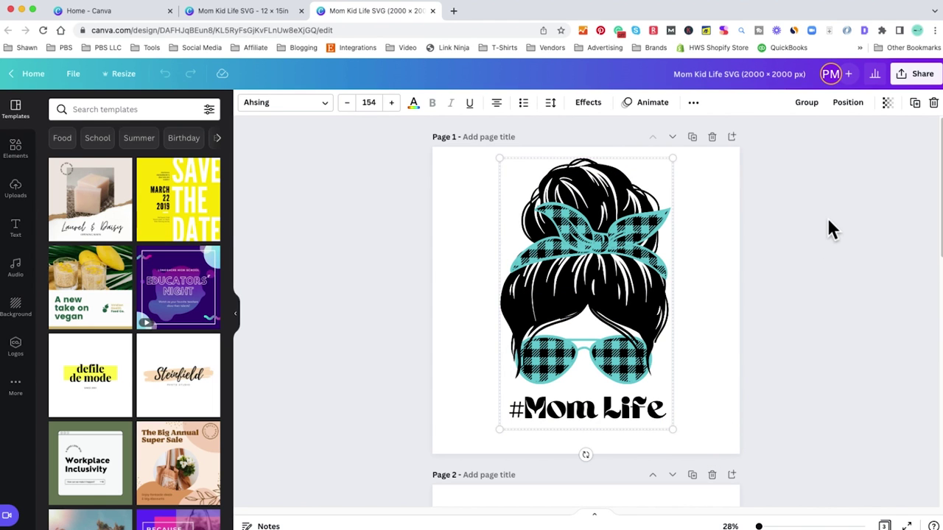
{"action": "left_click", "coordinate": [360, 217]}
{"action": "left_click", "coordinate": [447, 162]}
{"action": "left_click_drag", "start_coordinate": [447, 162], "coordinate": [698, 436]}
{"action": "left_click", "coordinate": [805, 103]}
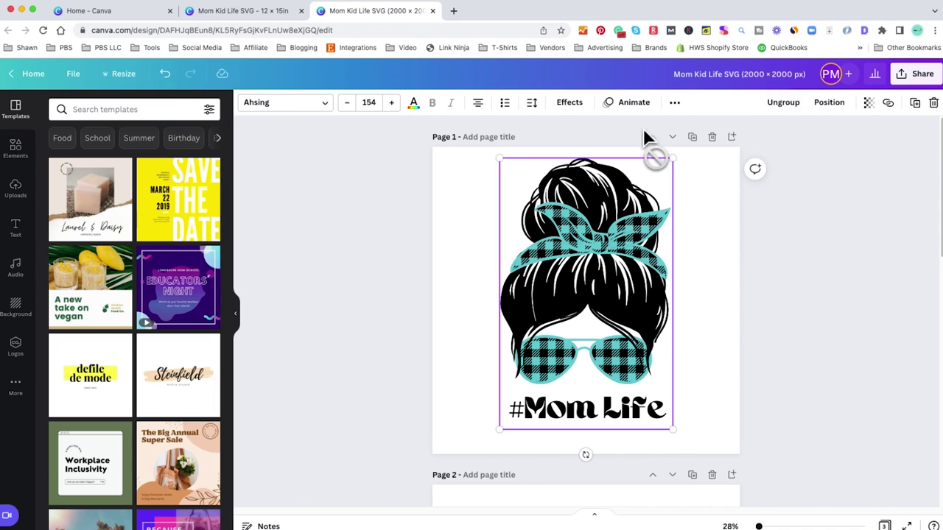
- Scale the grouped Mom Life artwork down to a text size of about 146 and place it in the left half of page 1
{"action": "mouse_move", "coordinate": [558, 291]}
{"action": "left_mouse_down"}
{"action": "mouse_move", "coordinate": [489, 299]}
{"action": "mouse_move", "coordinate": [573, 299]}
{"action": "mouse_move", "coordinate": [506, 295]}
{"action": "mouse_move", "coordinate": [565, 283]}
{"action": "mouse_move", "coordinate": [543, 289]}
{"action": "left_mouse_up"}
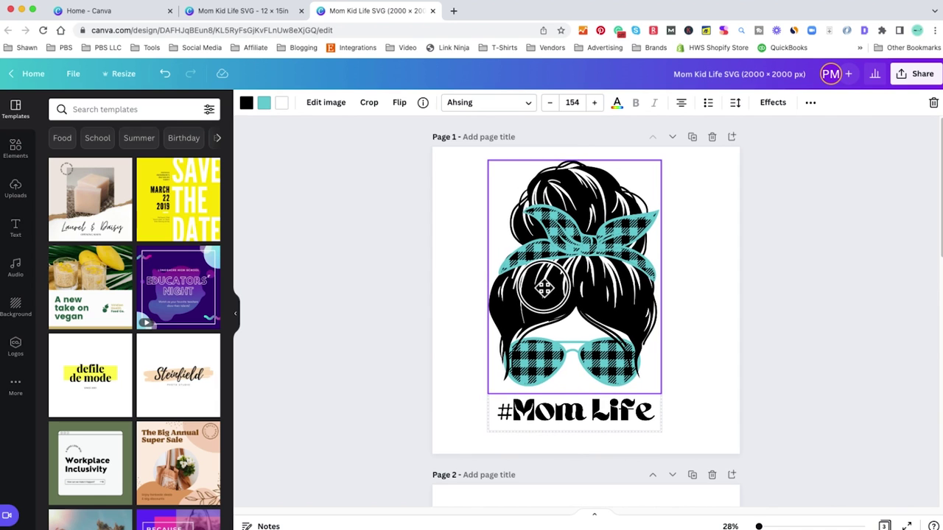
{"action": "mouse_move", "coordinate": [659, 160]}
{"action": "left_mouse_down"}
{"action": "mouse_move", "coordinate": [587, 238]}
{"action": "mouse_move", "coordinate": [655, 178]}
{"action": "left_mouse_up"}
{"action": "left_click", "coordinate": [785, 322]}
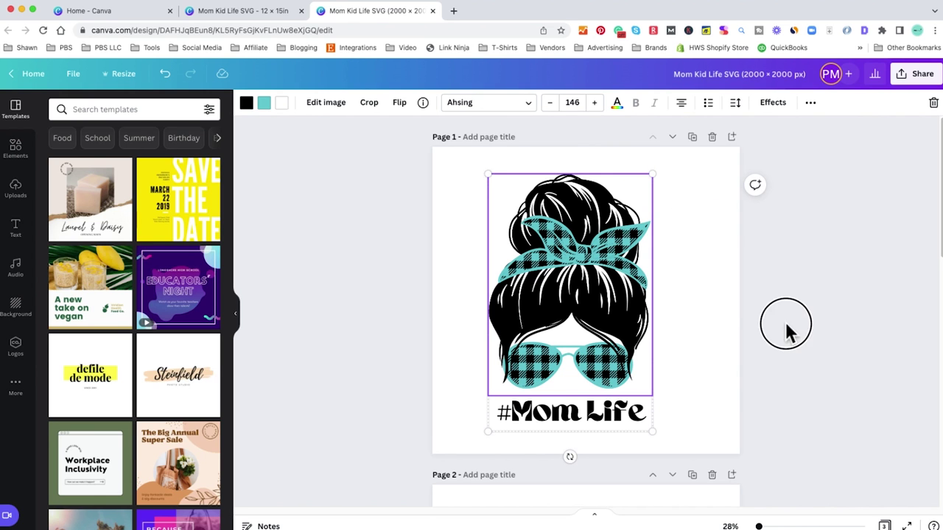
{"action": "left_click_drag", "start_coordinate": [575, 305], "coordinate": [547, 303]}
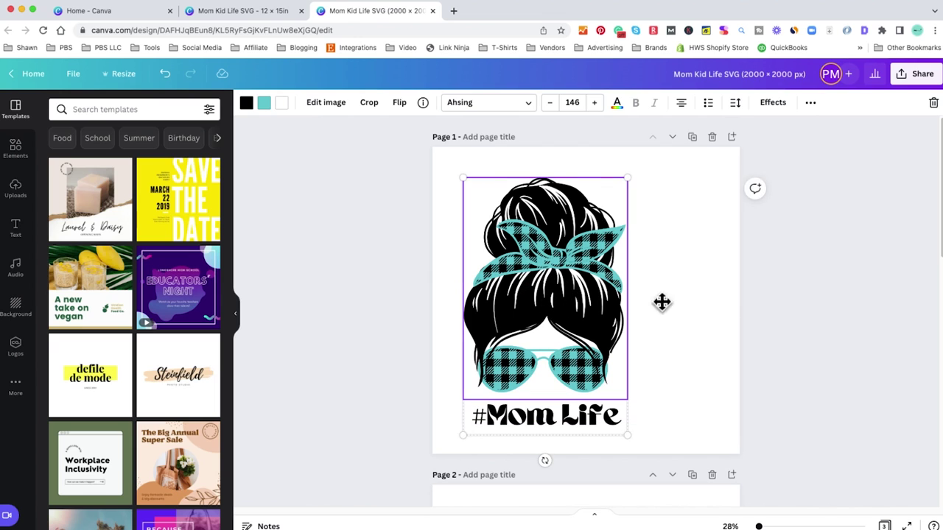
{"action": "left_click", "coordinate": [727, 269]}
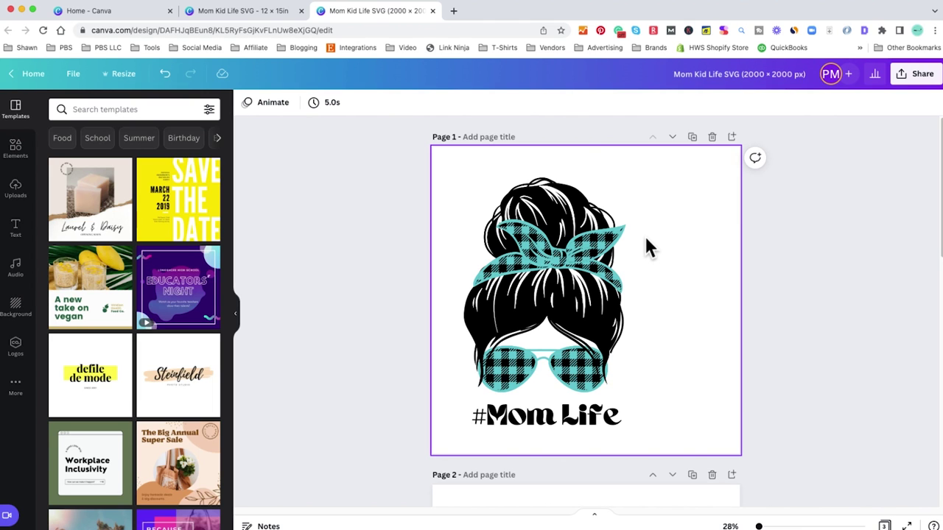
{"action": "left_click", "coordinate": [623, 284]}
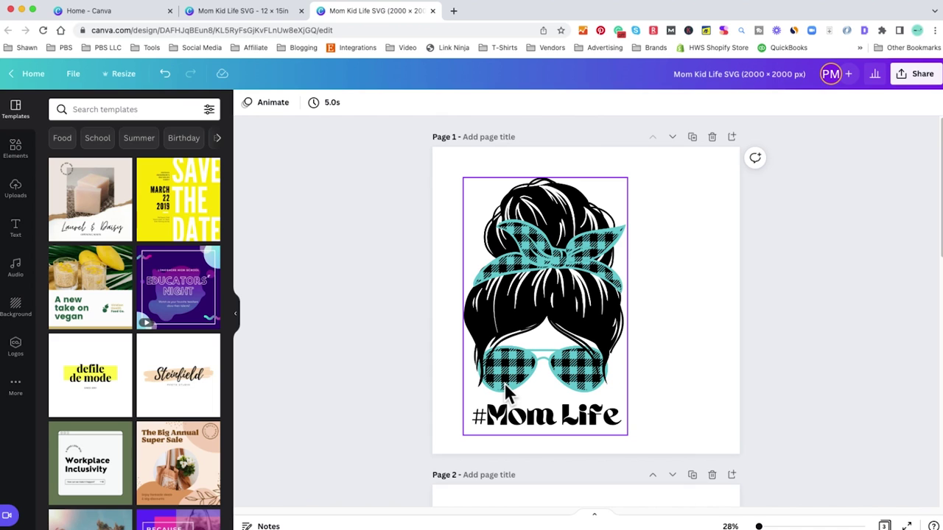
{"action": "left_click", "coordinate": [663, 251]}
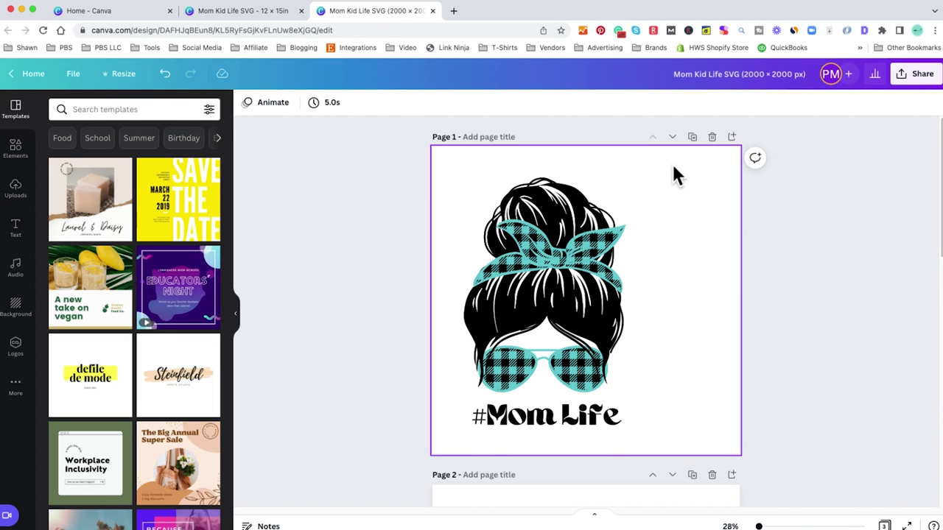
- Switch to Silhouette Studio and copy the solid and outlined teal headbands from the Mom Kid Life document
{"action": "key", "text": "ctrl+Up"}
{"action": "left_click", "coordinate": [484, 37]}
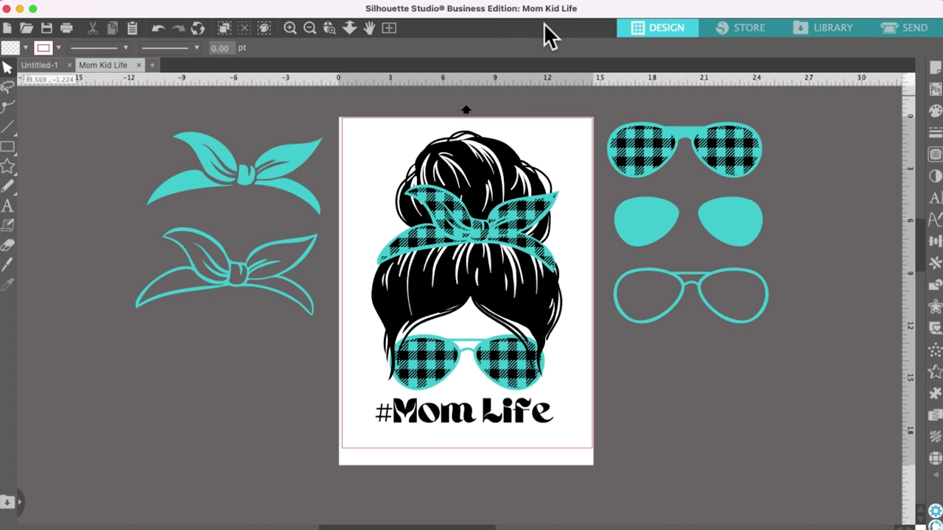
{"action": "left_click", "coordinate": [45, 64]}
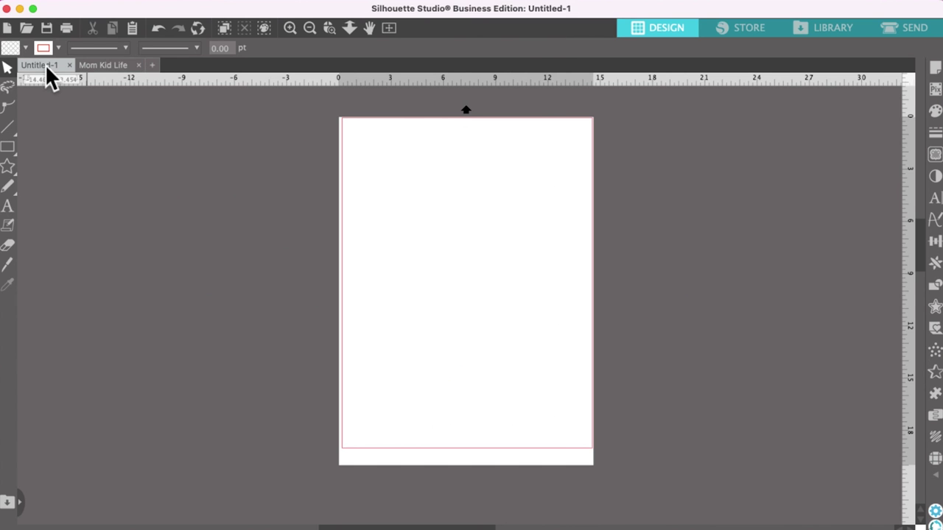
{"action": "left_click", "coordinate": [117, 65]}
{"action": "left_click", "coordinate": [69, 169]}
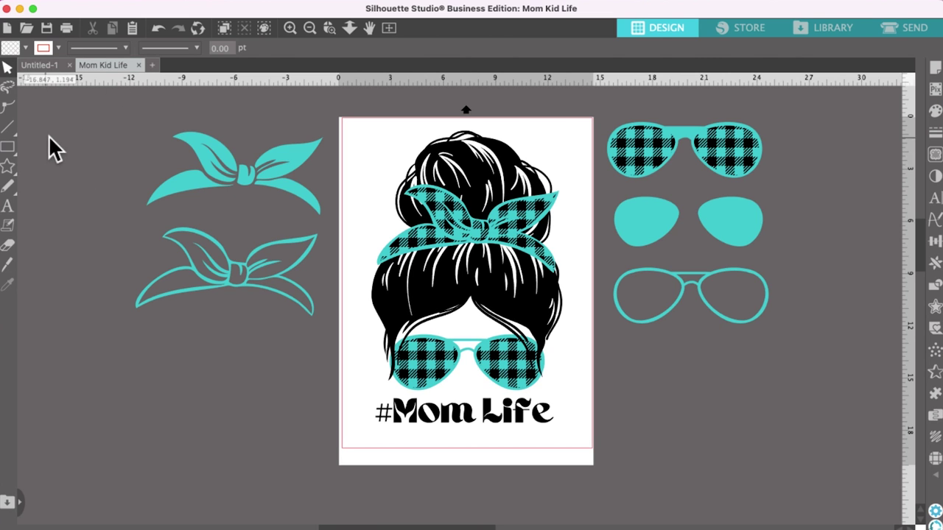
{"action": "left_click", "coordinate": [203, 136]}
{"action": "left_click", "coordinate": [159, 295], "text": "shift"}
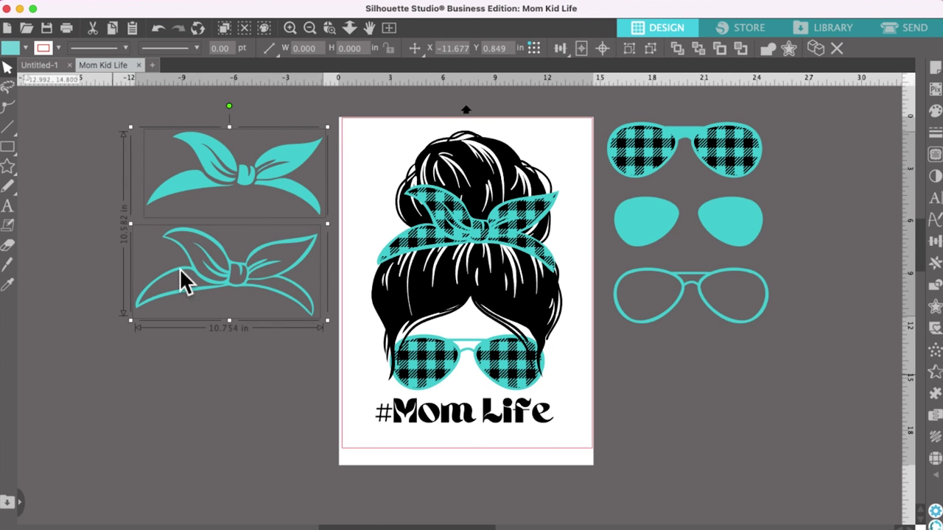
{"action": "right_click", "coordinate": [183, 282]}
{"action": "left_click", "coordinate": [211, 264]}
- Paste both teal headbands into the blank Untitled-1 document and position them together on the upper part of the page
{"action": "left_click", "coordinate": [25, 65]}
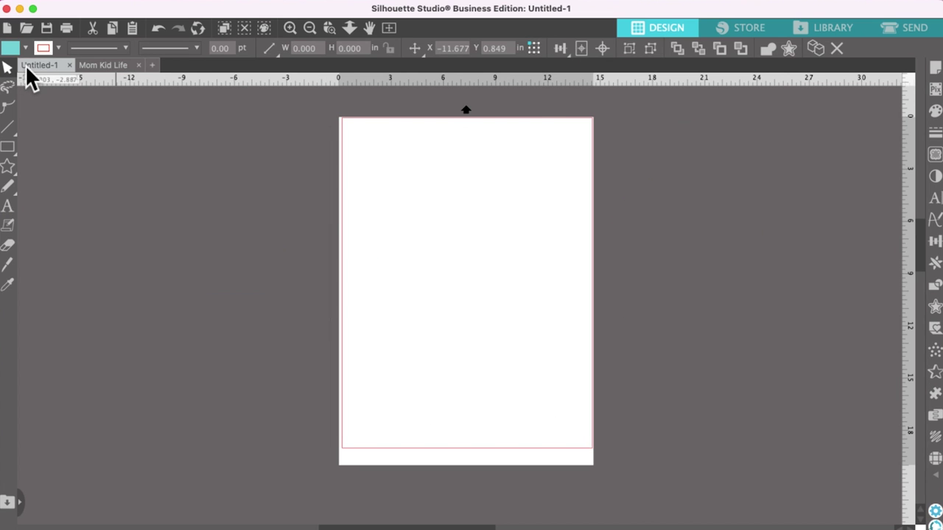
{"action": "right_click", "coordinate": [373, 156]}
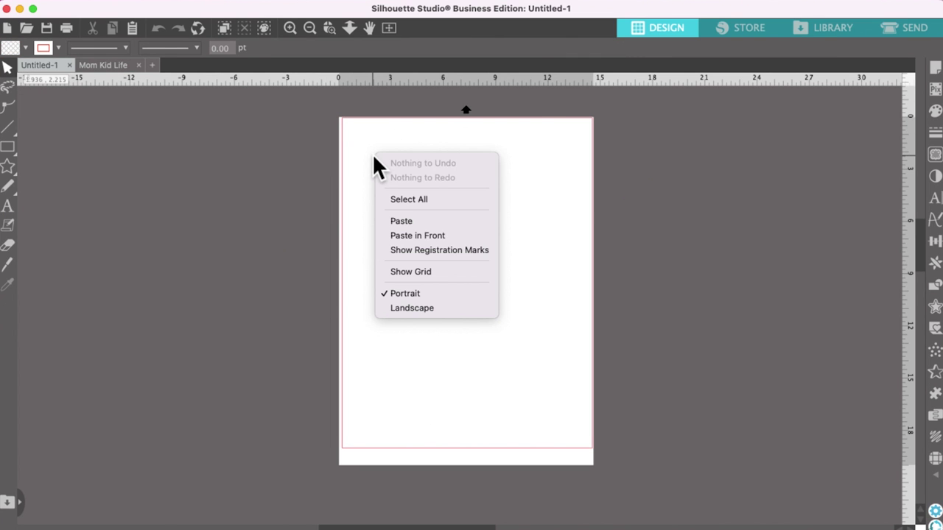
{"action": "left_click", "coordinate": [390, 221]}
{"action": "left_click_drag", "start_coordinate": [242, 184], "coordinate": [475, 180]}
{"action": "left_click", "coordinate": [111, 262]}
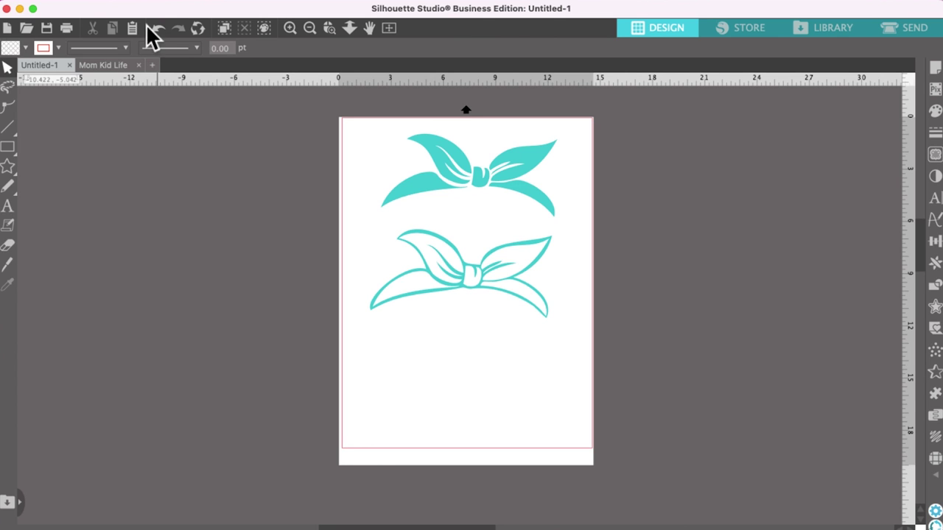
- Save the headband document to the hard drive as a PNG named "bows" with a transparent background
{"action": "left_click", "coordinate": [28, 0]}
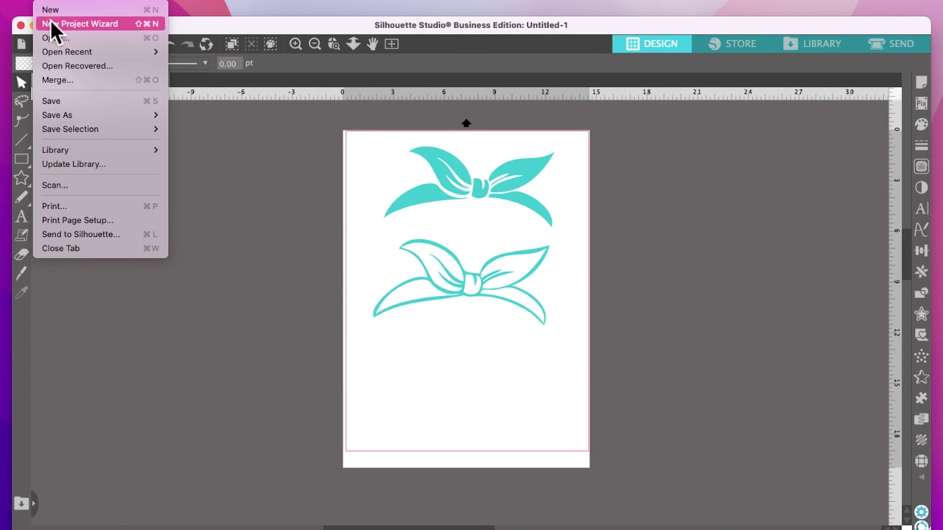
{"action": "mouse_move", "coordinate": [76, 114]}
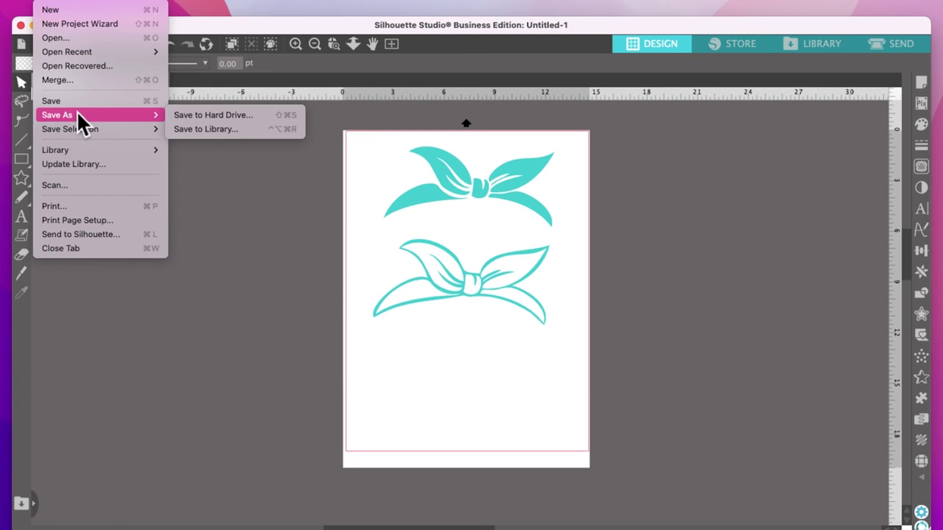
{"action": "left_click", "coordinate": [190, 116]}
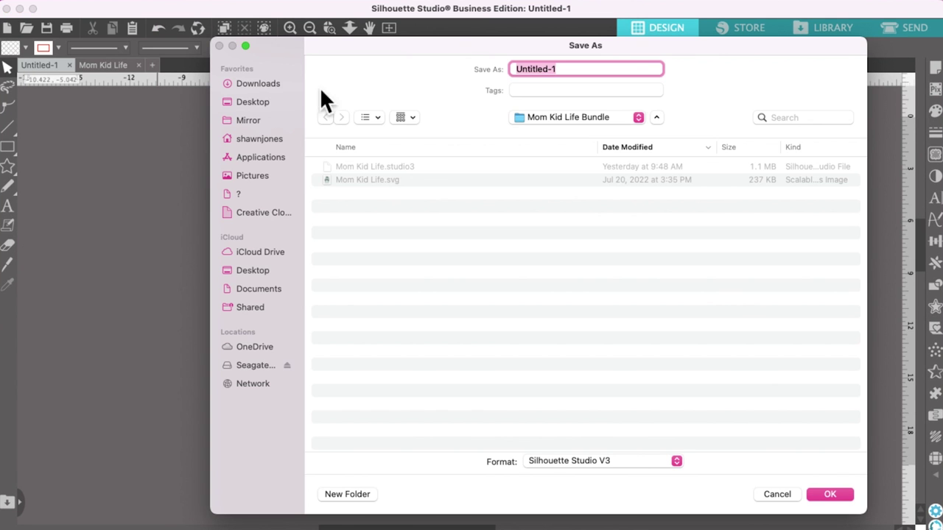
{"action": "left_click", "coordinate": [667, 462]}
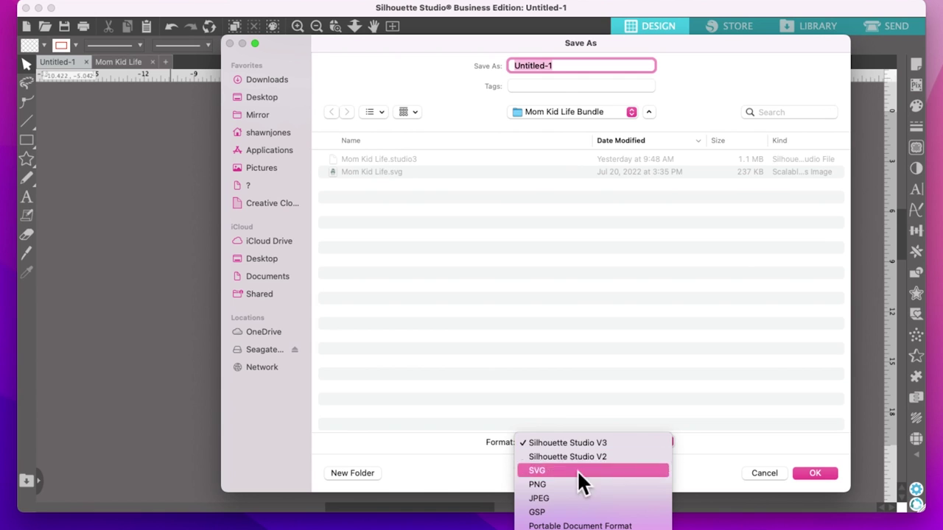
{"action": "left_click", "coordinate": [570, 513]}
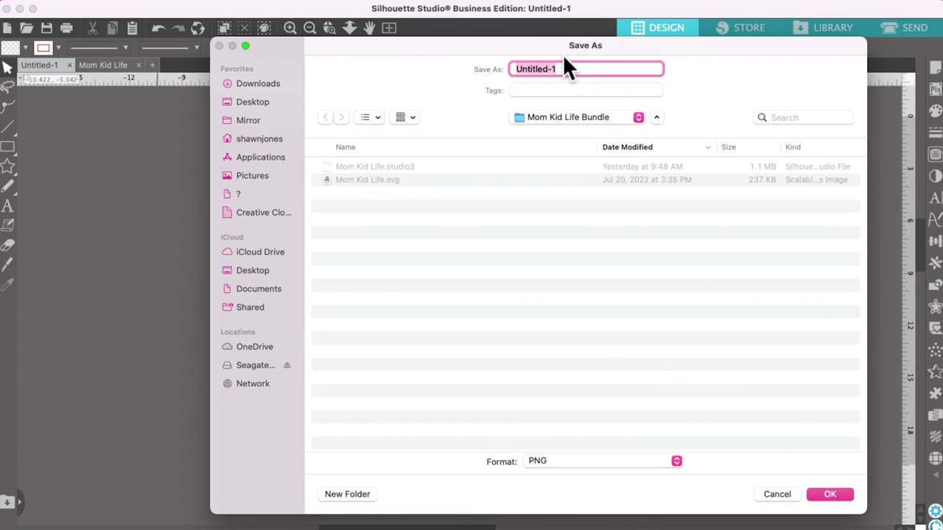
{"action": "type", "text": "bows"}
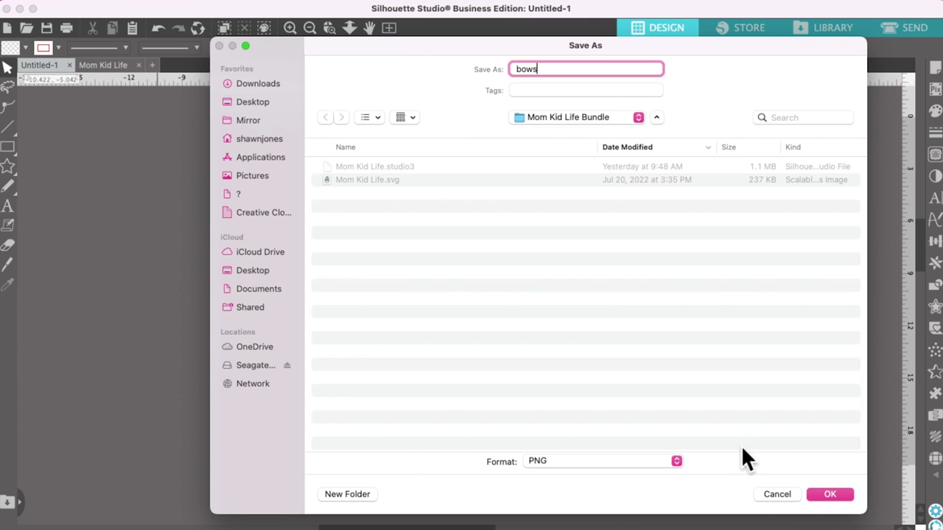
{"action": "left_click", "coordinate": [822, 500]}
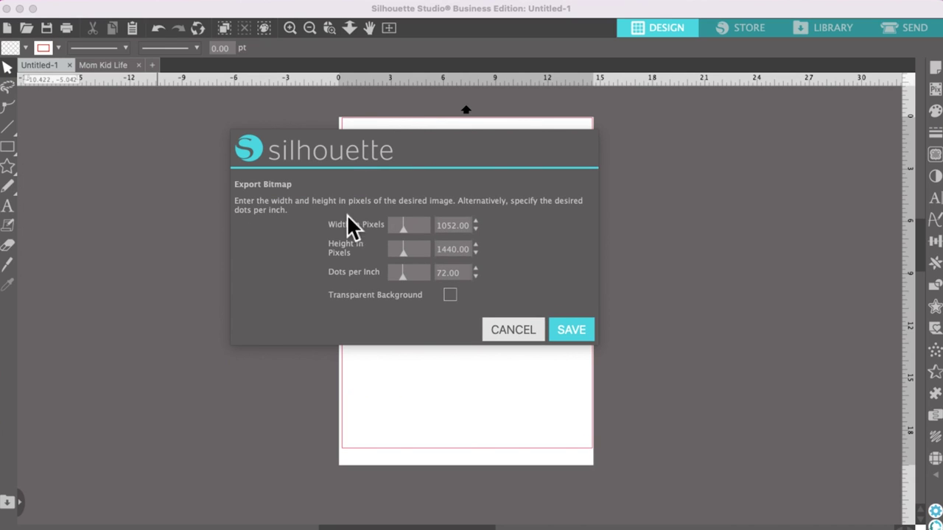
{"action": "left_click", "coordinate": [449, 295]}
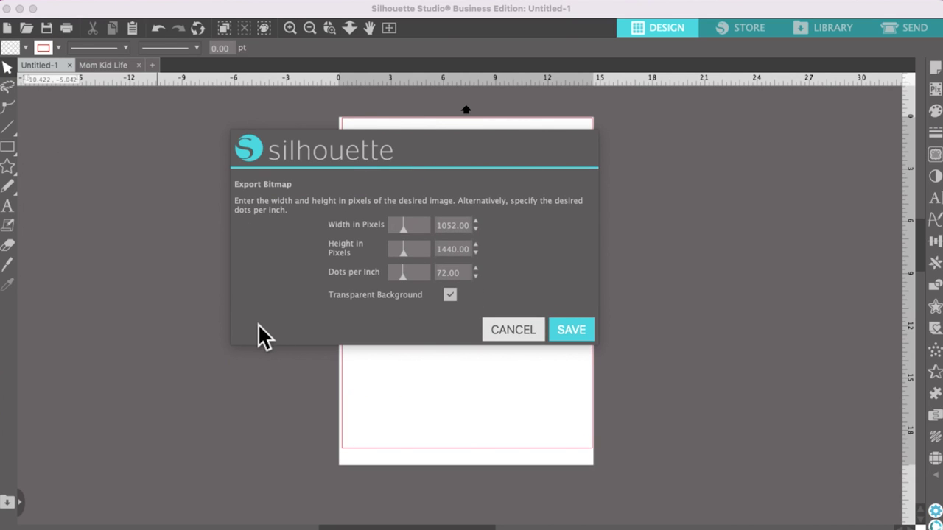
{"action": "left_click", "coordinate": [571, 330]}
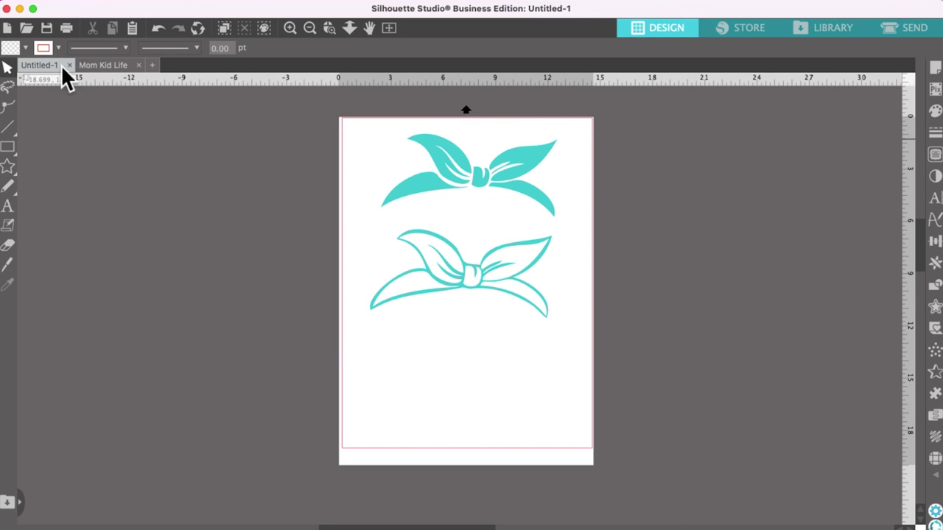
- Create a second blank document and return to the Mom Kid Life document
{"action": "left_click", "coordinate": [152, 65]}
{"action": "left_click_drag", "start_coordinate": [164, 64], "coordinate": [97, 66]}
{"action": "left_click", "coordinate": [153, 65]}
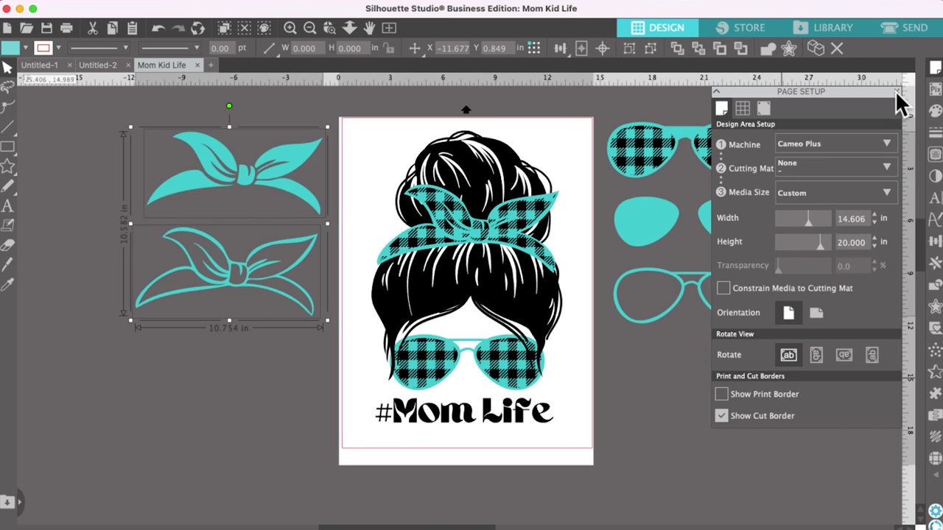
- Copy the plaid sunglasses, solid lenses and outlined frames beside the Mom Life page
{"action": "left_click", "coordinate": [823, 188]}
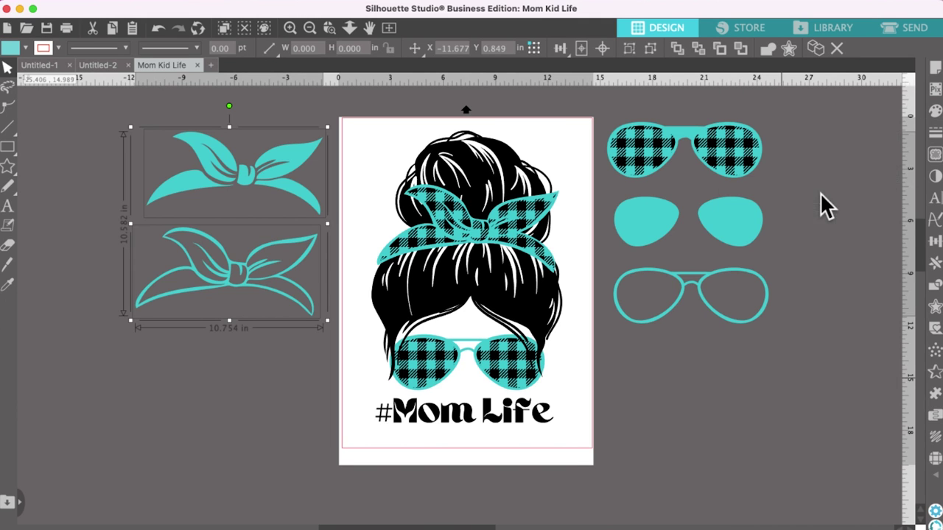
{"action": "left_click", "coordinate": [688, 131]}
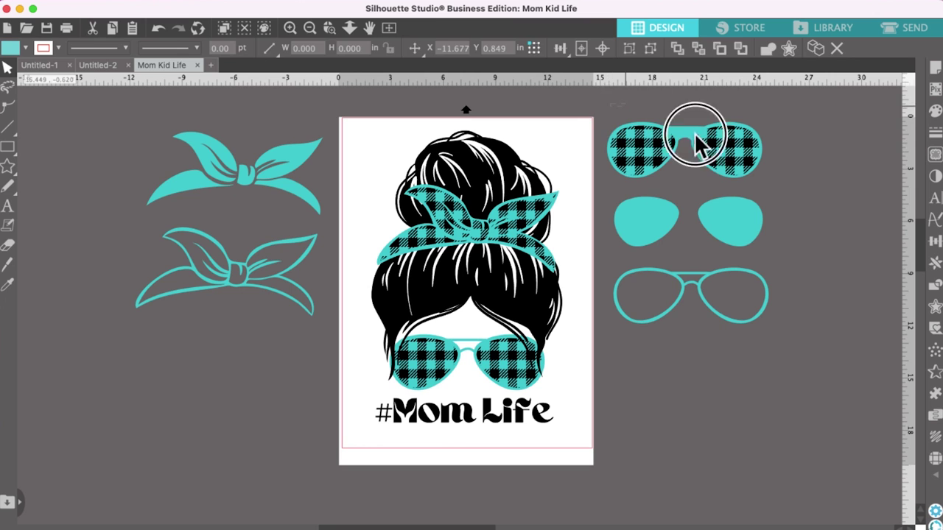
{"action": "left_click_drag", "start_coordinate": [795, 324], "coordinate": [793, 337]}
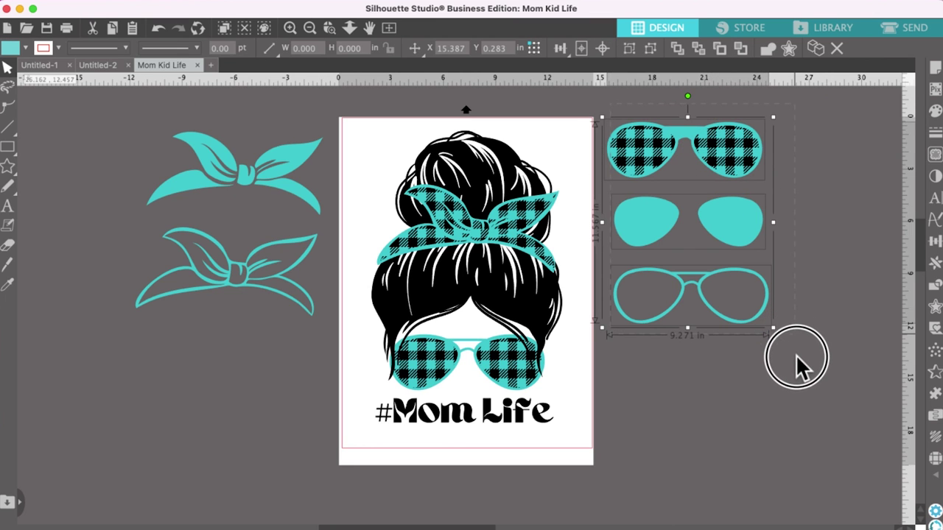
{"action": "right_click", "coordinate": [658, 159]}
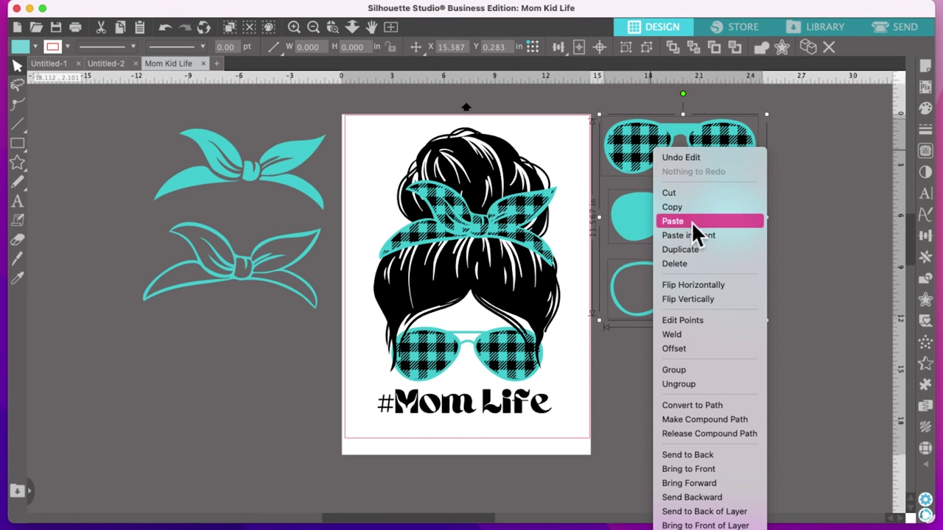
{"action": "left_click", "coordinate": [682, 213]}
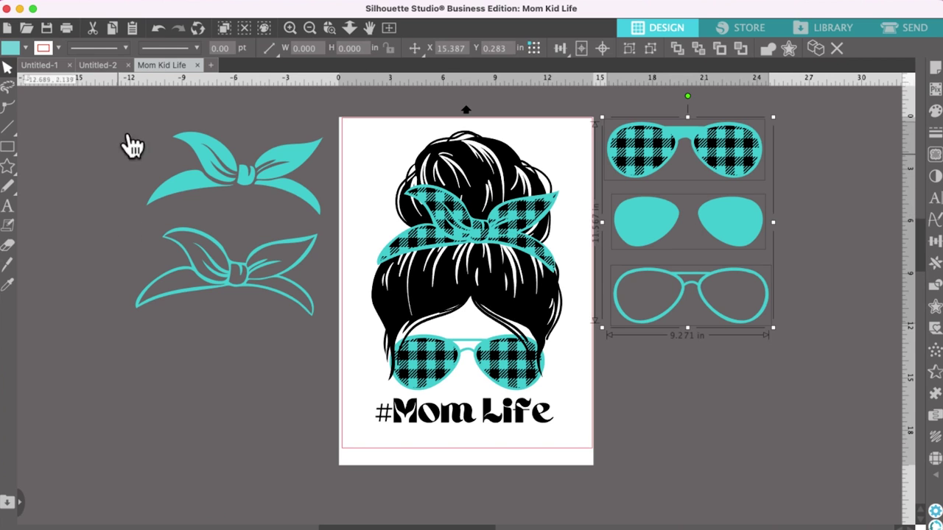
- Paste the three sunglasses pieces into the blank Untitled-2 document and position them together within the page
{"action": "left_click", "coordinate": [100, 64]}
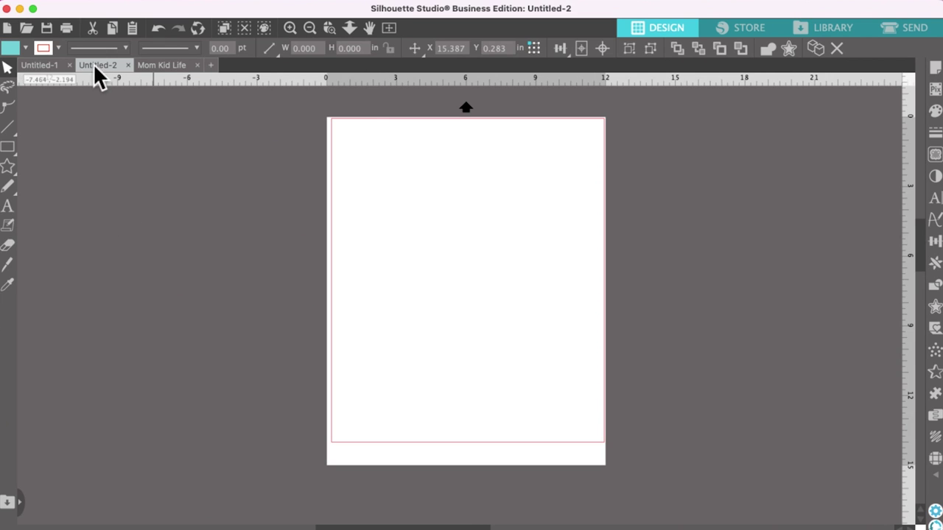
{"action": "right_click", "coordinate": [419, 186]}
{"action": "left_click", "coordinate": [442, 253]}
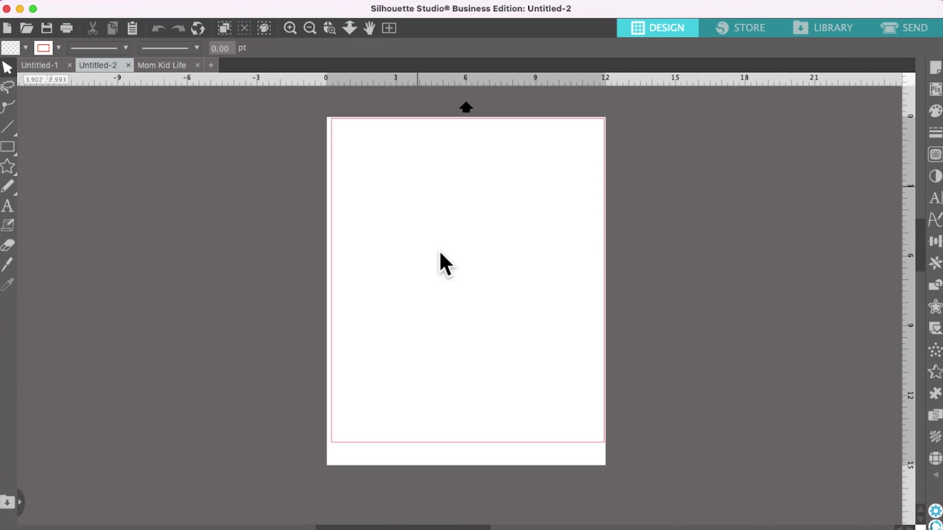
{"action": "left_click_drag", "start_coordinate": [641, 185], "coordinate": [430, 186]}
{"action": "left_click", "coordinate": [270, 238]}
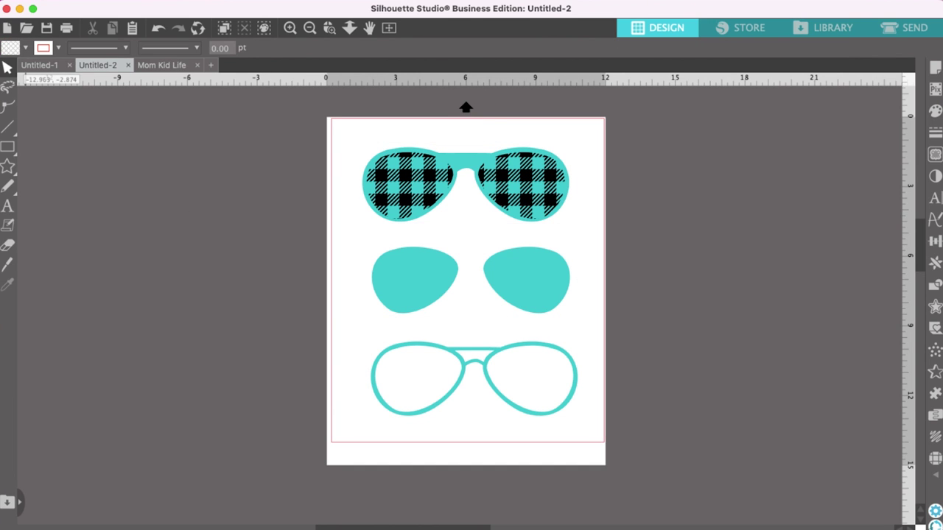
- Save the sunglasses document to the hard drive as a PNG named "glasses" with a transparent background
{"action": "left_click", "coordinate": [33, 0]}
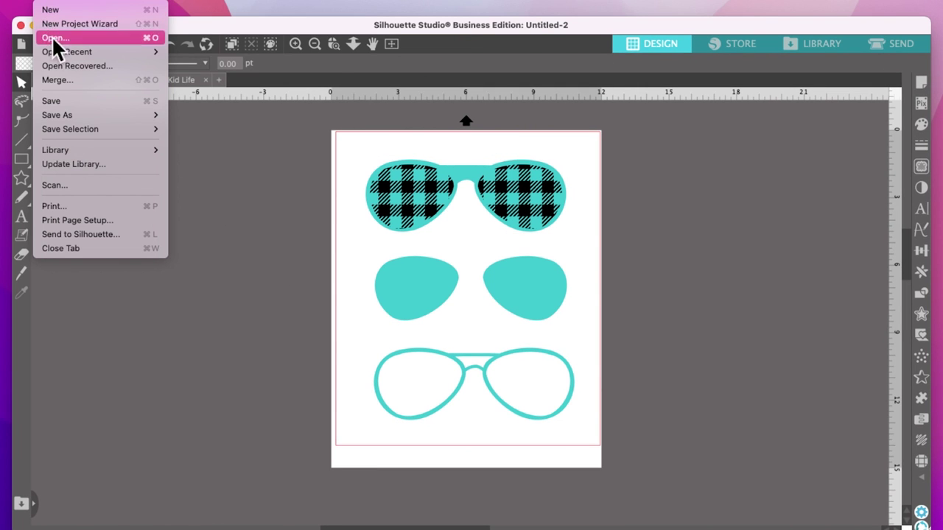
{"action": "mouse_move", "coordinate": [53, 105]}
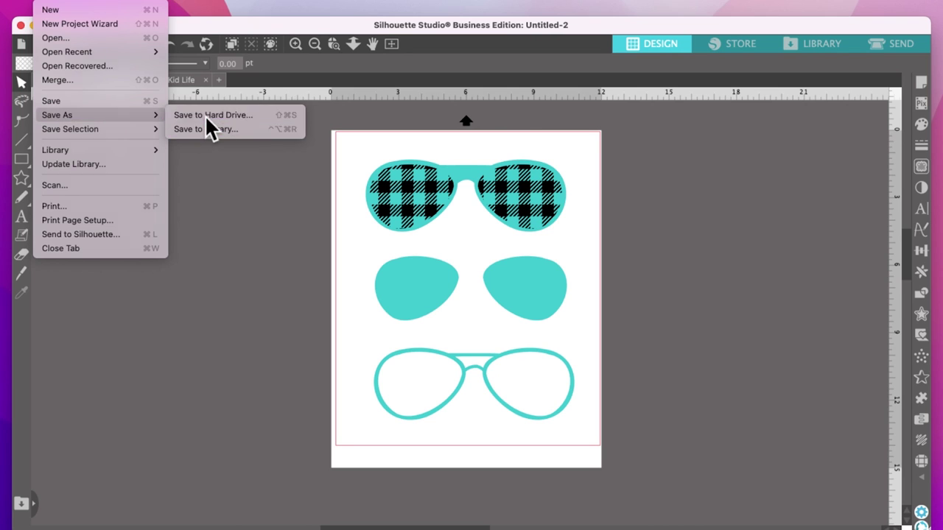
{"action": "left_click", "coordinate": [204, 115]}
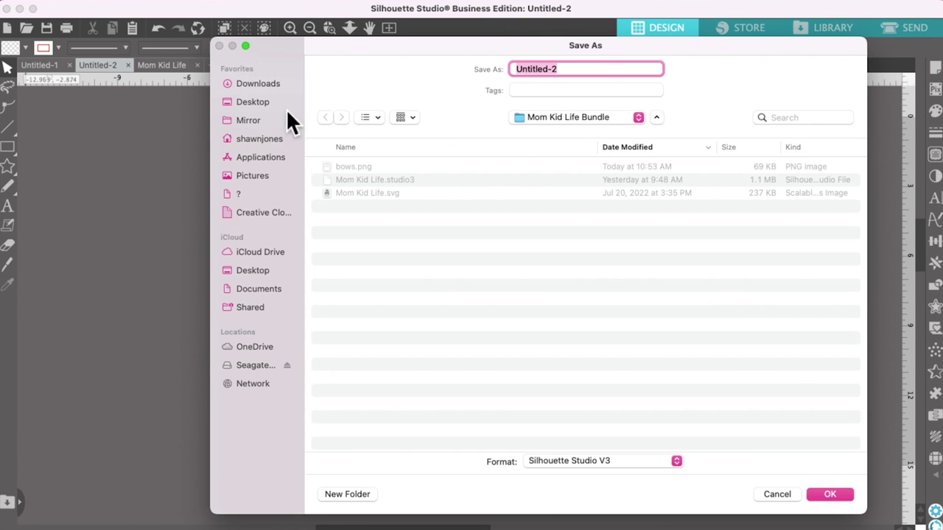
{"action": "type", "text": "glasses"}
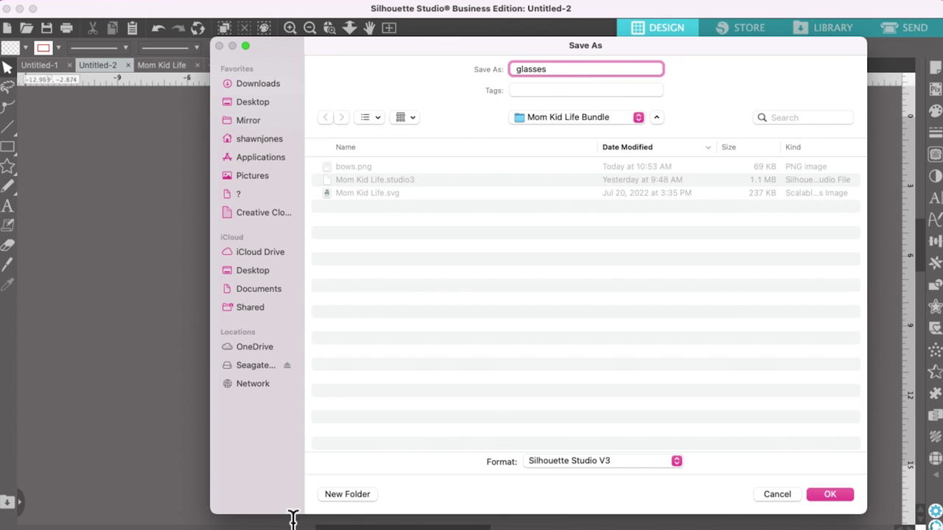
{"action": "left_click", "coordinate": [675, 468]}
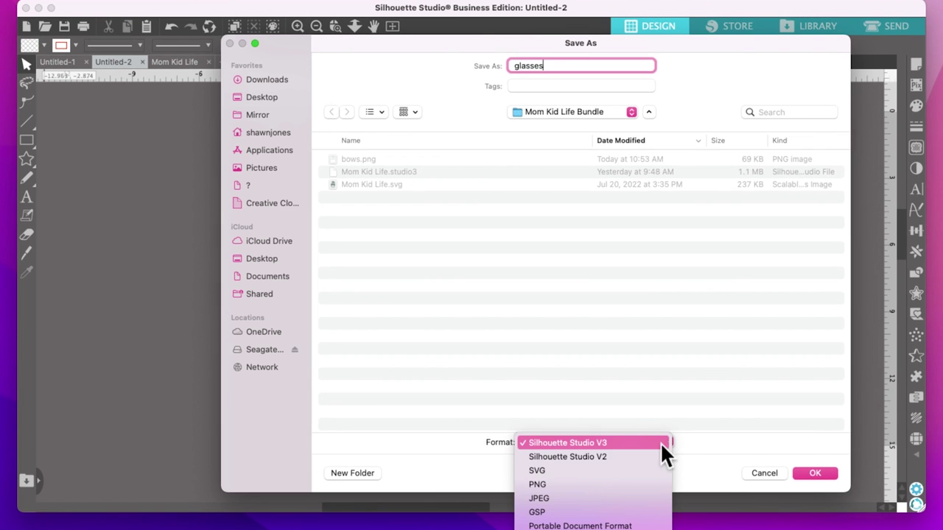
{"action": "left_click", "coordinate": [553, 484]}
{"action": "left_click", "coordinate": [838, 494]}
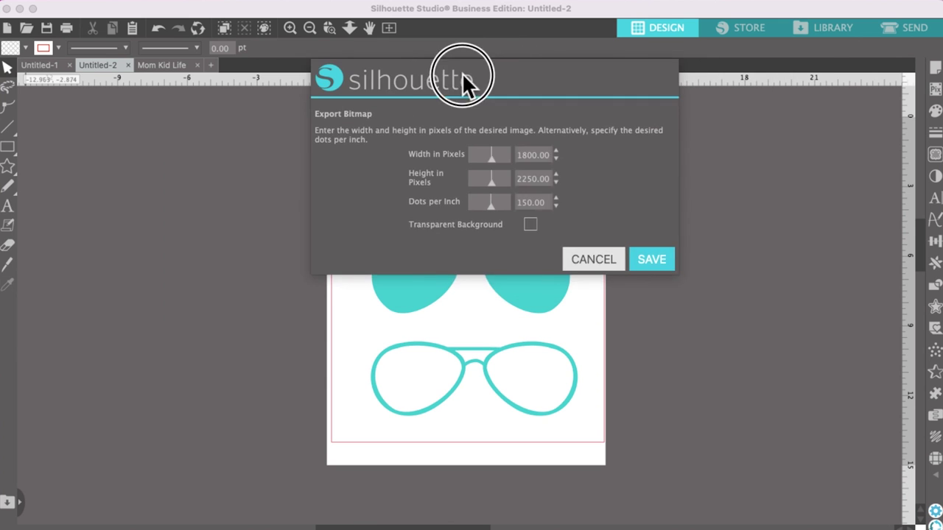
{"action": "left_click_drag", "start_coordinate": [463, 84], "coordinate": [420, 106]}
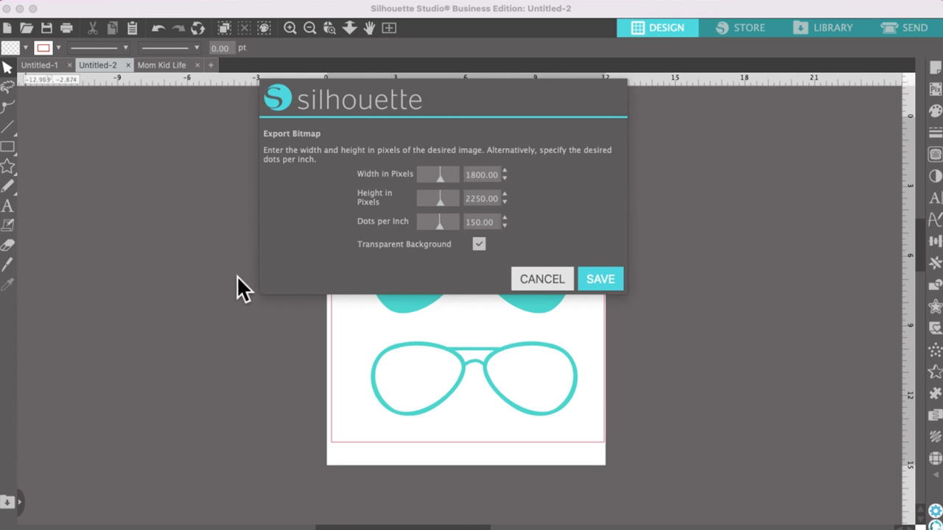
{"action": "left_click", "coordinate": [599, 280]}
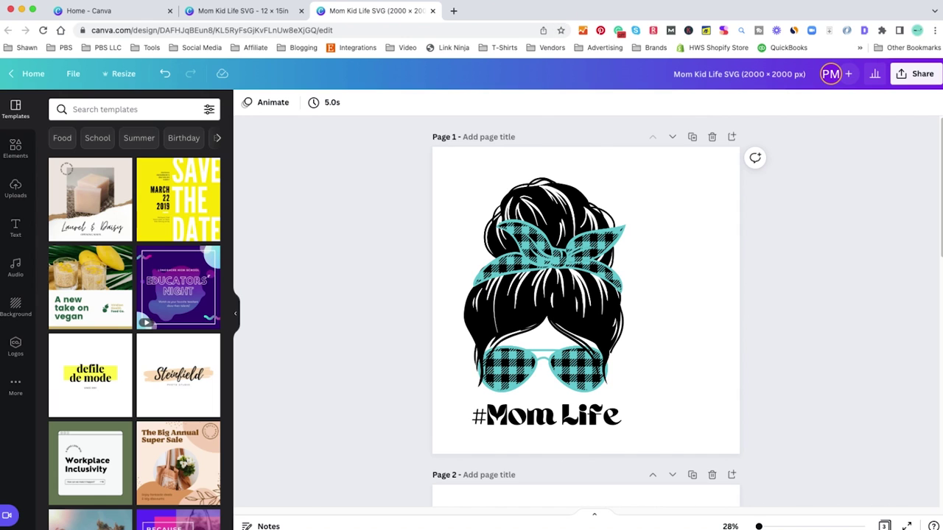
- Switch to Canva and upload glasses.png and bows.png from the Mom Kid Life Bundle folder in OneDrive
{"action": "left_click", "coordinate": [15, 190]}
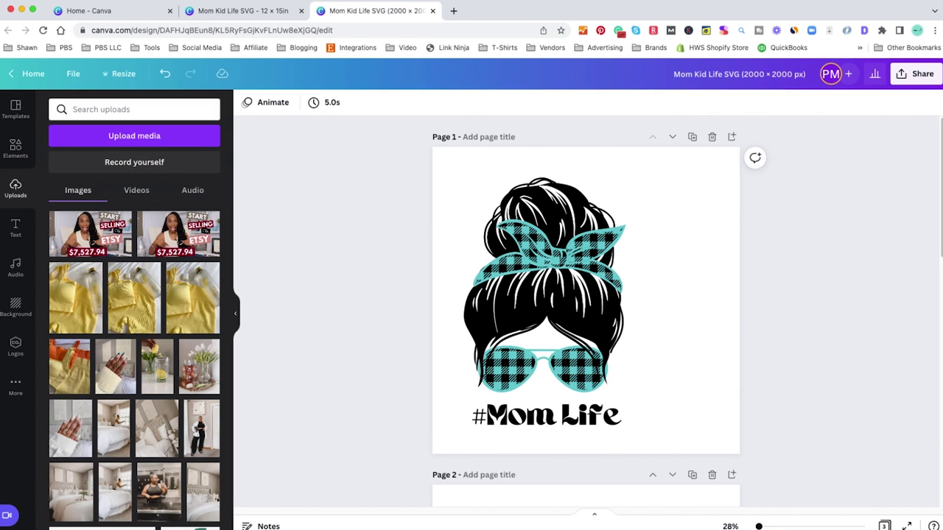
{"action": "left_click", "coordinate": [128, 145]}
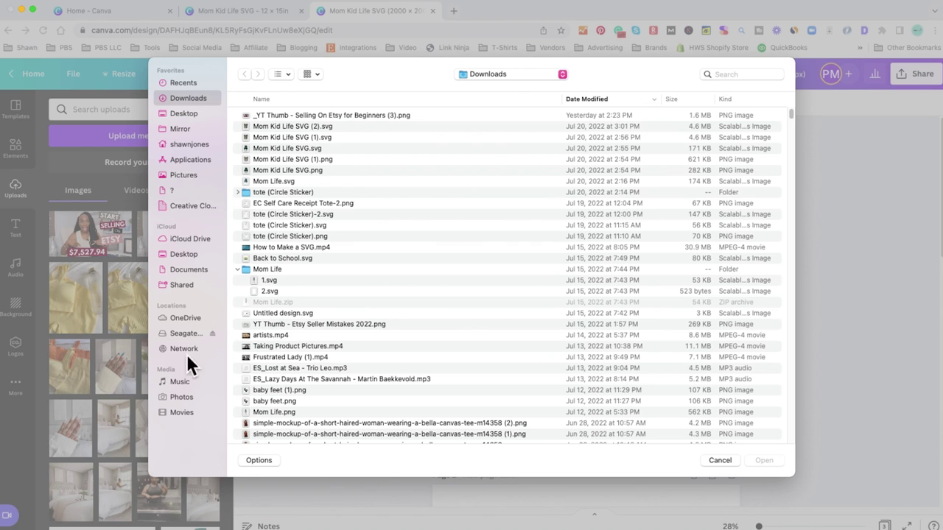
{"action": "left_click", "coordinate": [194, 320]}
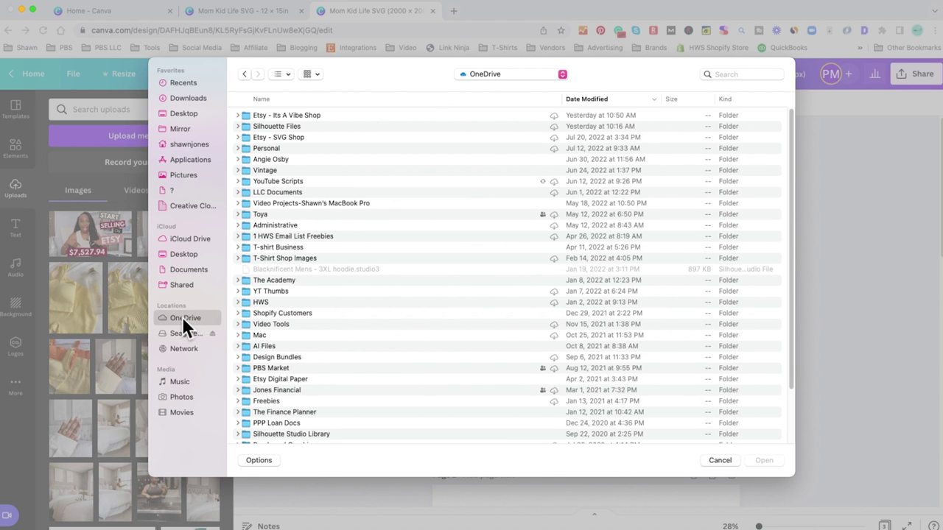
{"action": "double_click", "coordinate": [246, 138]}
{"action": "double_click", "coordinate": [242, 115]}
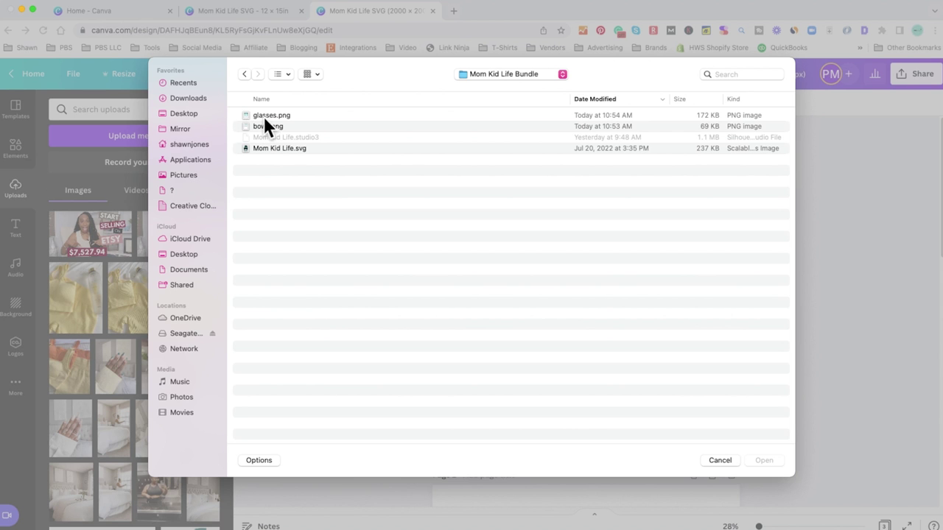
{"action": "left_click", "coordinate": [263, 116]}
{"action": "left_click", "coordinate": [261, 129], "text": "shift"}
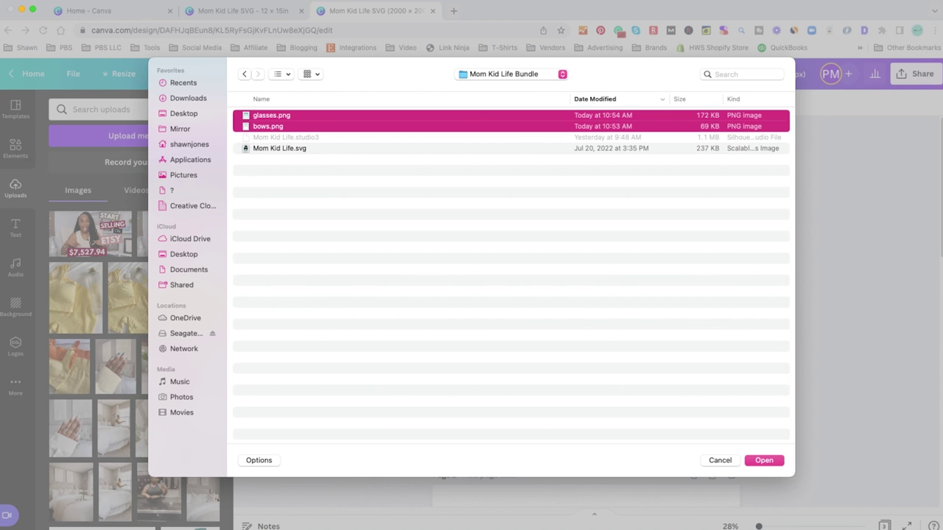
{"action": "left_click", "coordinate": [758, 461]}
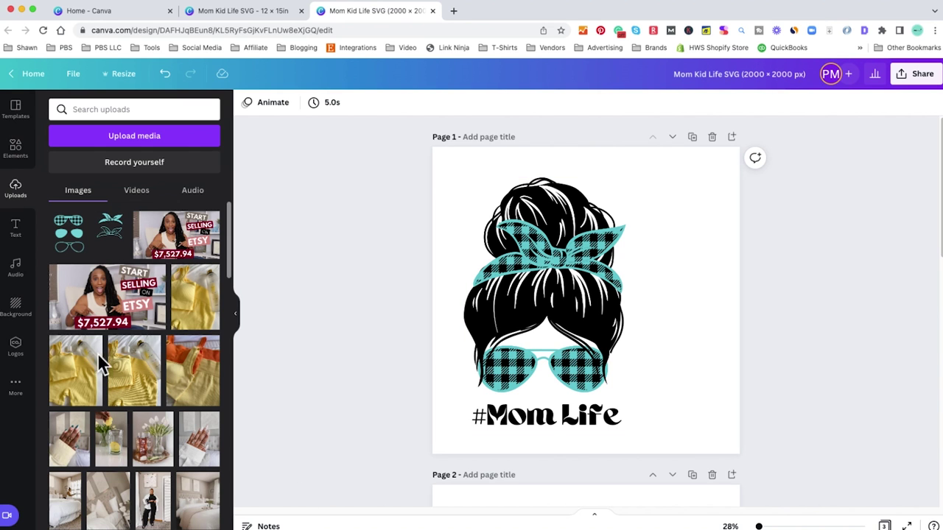
- Place the uploaded headbands image on page 1 beside the Mom Life artwork and crop away its empty lower area
{"action": "left_click_drag", "start_coordinate": [114, 245], "coordinate": [633, 207]}
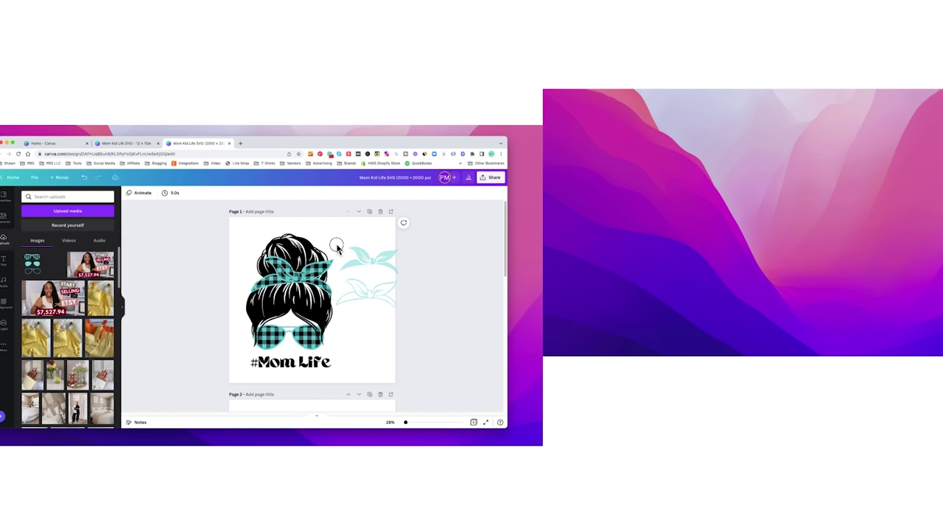
{"action": "left_click_drag", "start_coordinate": [338, 248], "coordinate": [335, 243]}
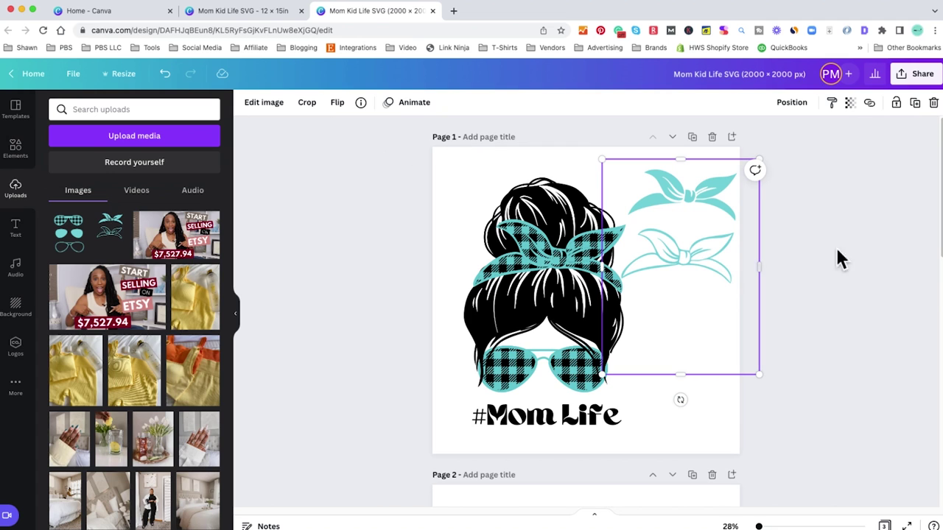
{"action": "left_click", "coordinate": [305, 108]}
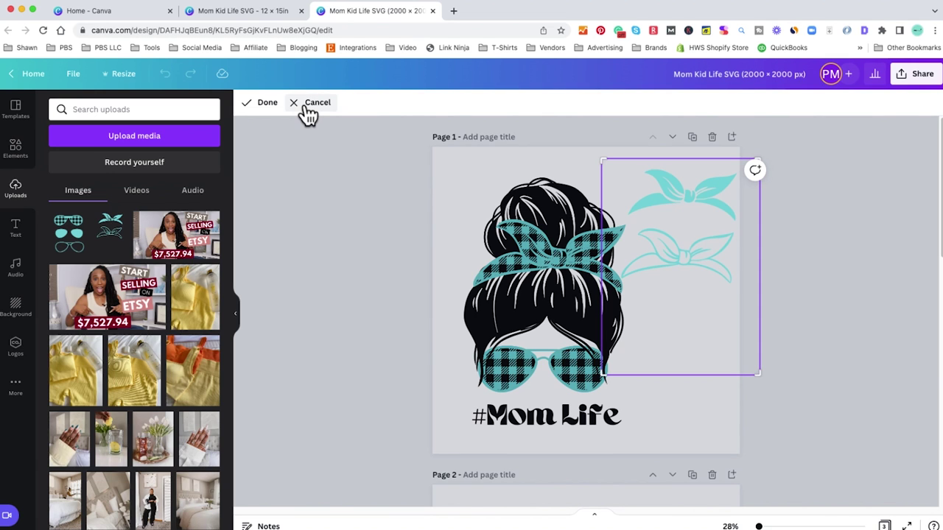
{"action": "left_click_drag", "start_coordinate": [760, 375], "coordinate": [764, 292]}
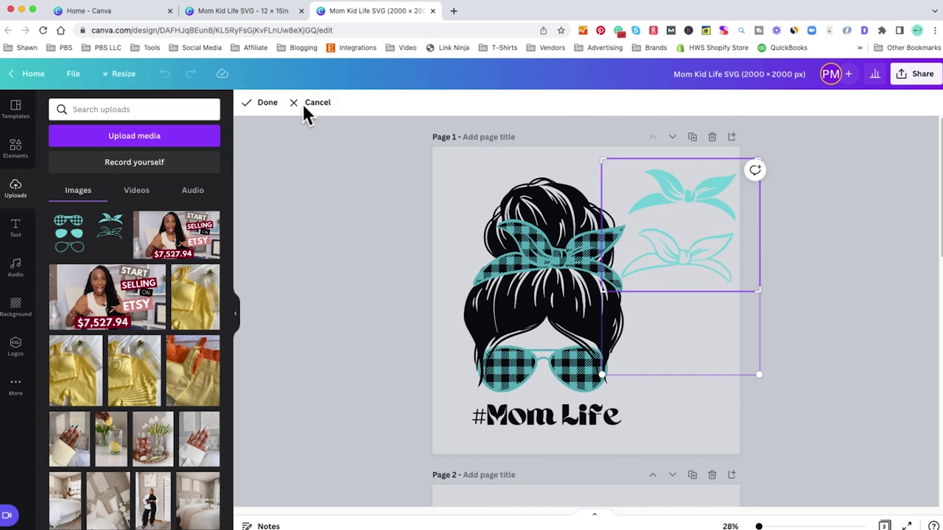
{"action": "left_click", "coordinate": [250, 107]}
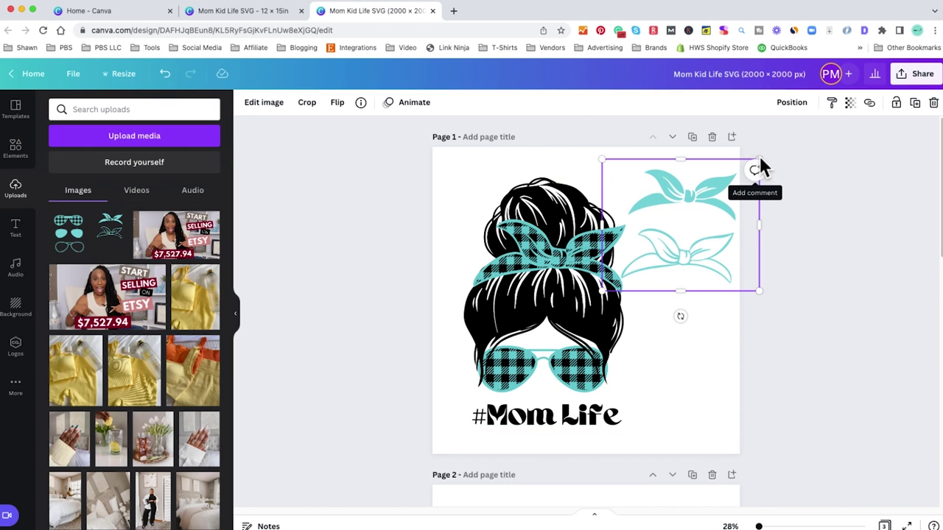
- Shrink the headbands image and position it in the upper-right corner of page 1
{"action": "left_click_drag", "start_coordinate": [759, 158], "coordinate": [758, 159]}
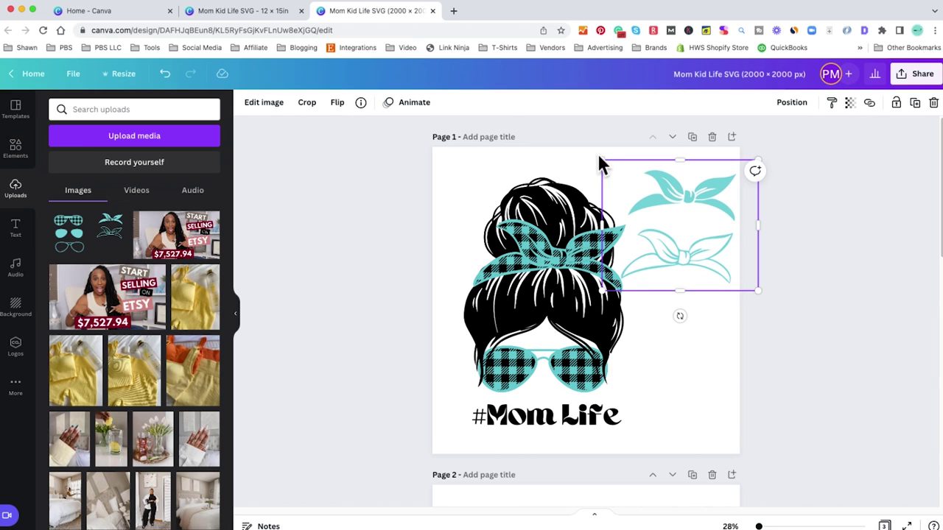
{"action": "left_click_drag", "start_coordinate": [757, 291], "coordinate": [707, 253]}
{"action": "left_click_drag", "start_coordinate": [658, 193], "coordinate": [684, 185]}
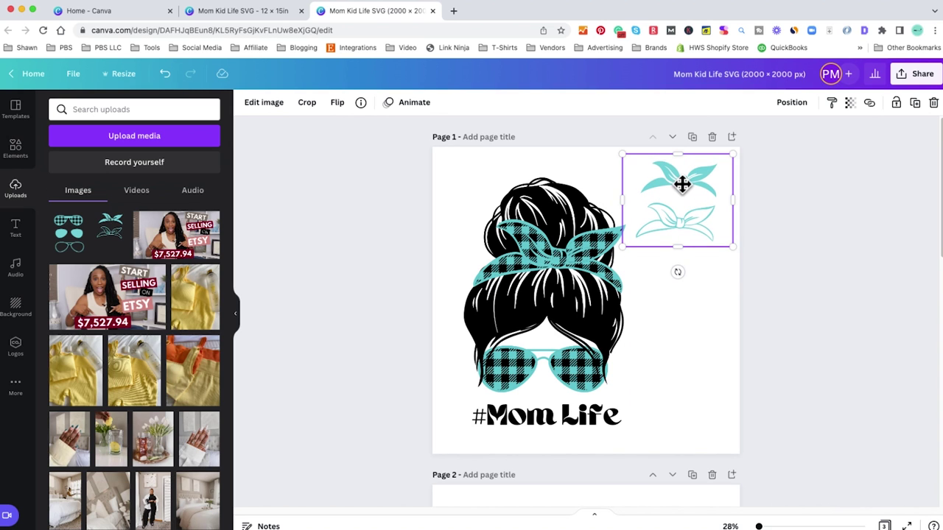
{"action": "left_click", "coordinate": [829, 302]}
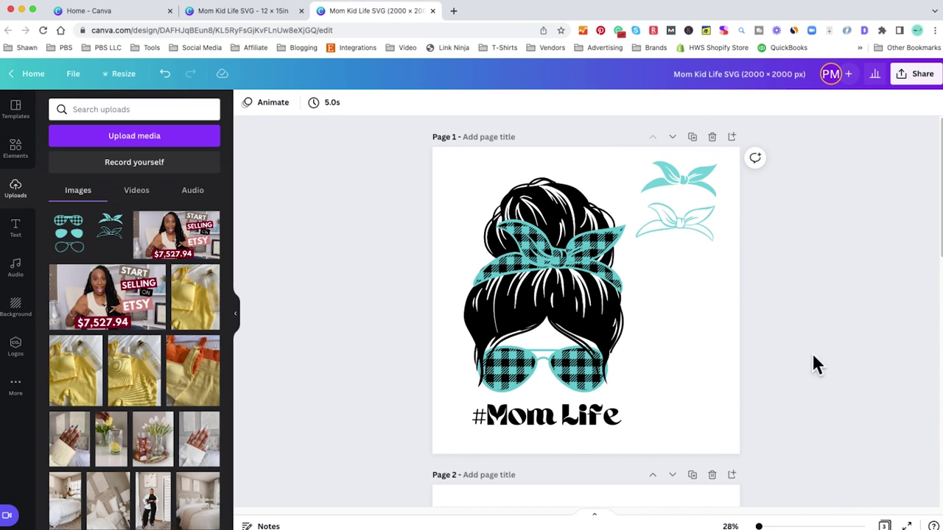
- Add the uploaded sunglasses image to page 1 and crop away the empty margins around the three designs
{"action": "left_click", "coordinate": [70, 254]}
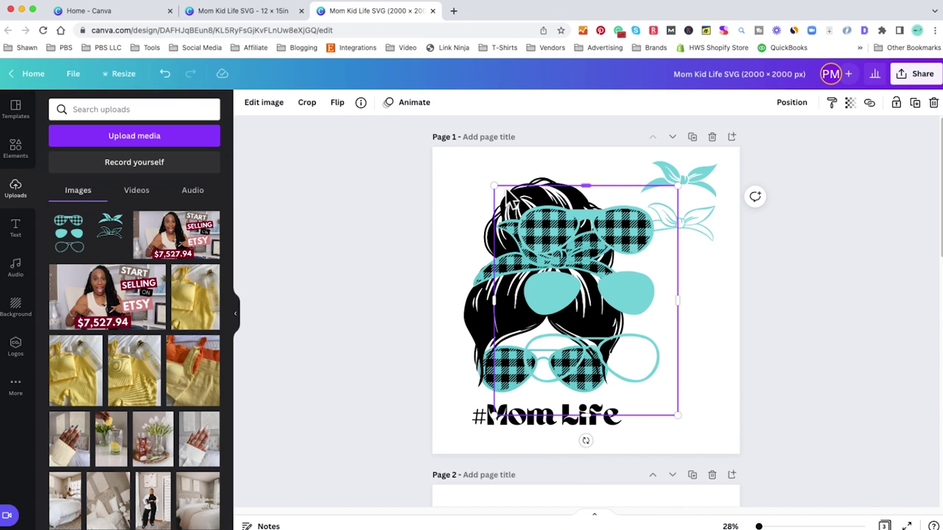
{"action": "left_click_drag", "start_coordinate": [627, 227], "coordinate": [699, 264]}
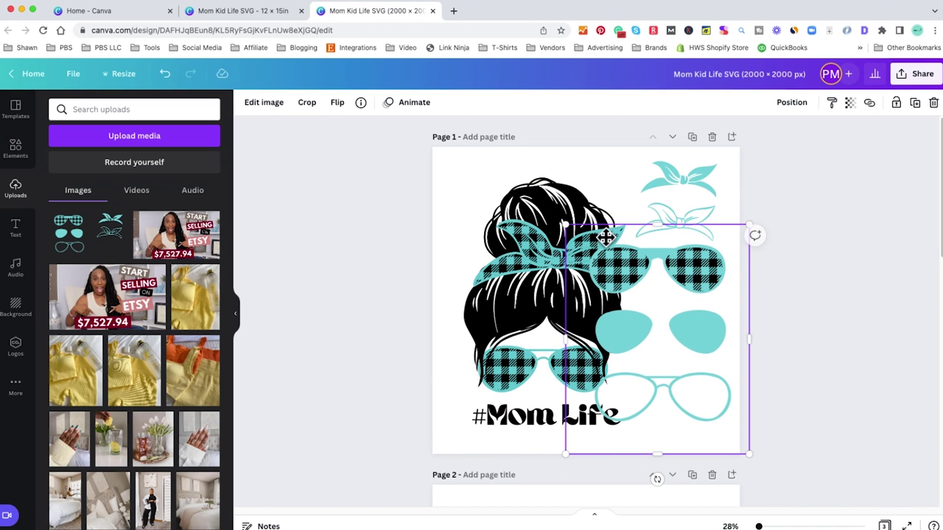
{"action": "left_click", "coordinate": [369, 319]}
{"action": "left_click", "coordinate": [698, 282]}
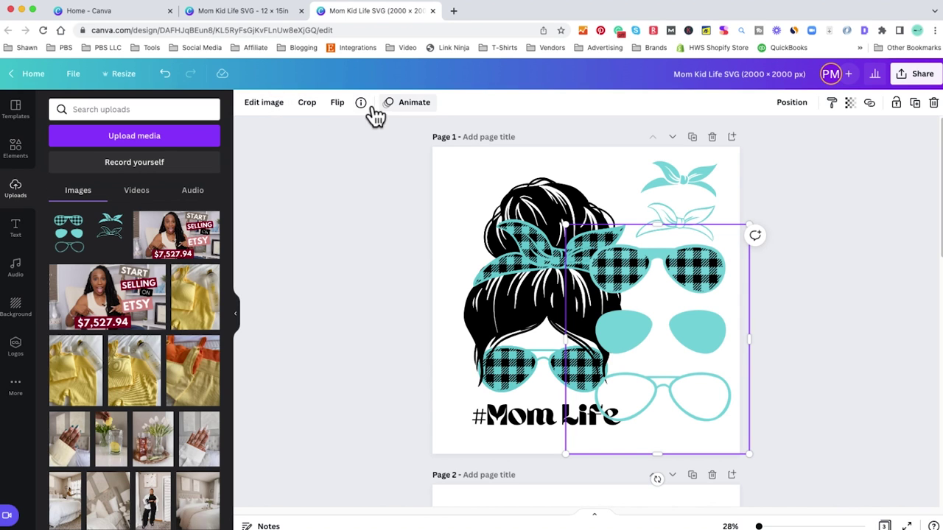
{"action": "left_click", "coordinate": [310, 107]}
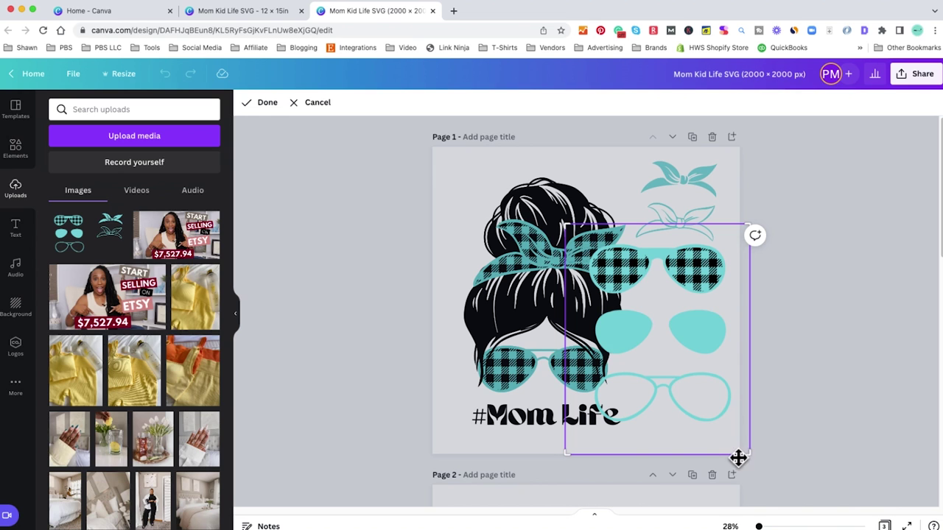
{"action": "left_click_drag", "start_coordinate": [747, 456], "coordinate": [741, 428]}
{"action": "left_click_drag", "start_coordinate": [741, 224], "coordinate": [745, 237]}
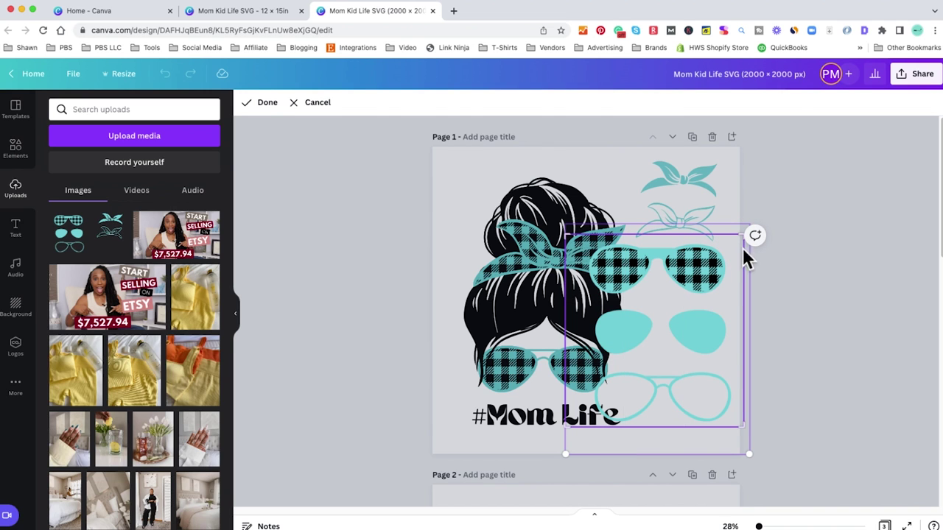
{"action": "left_click", "coordinate": [264, 104]}
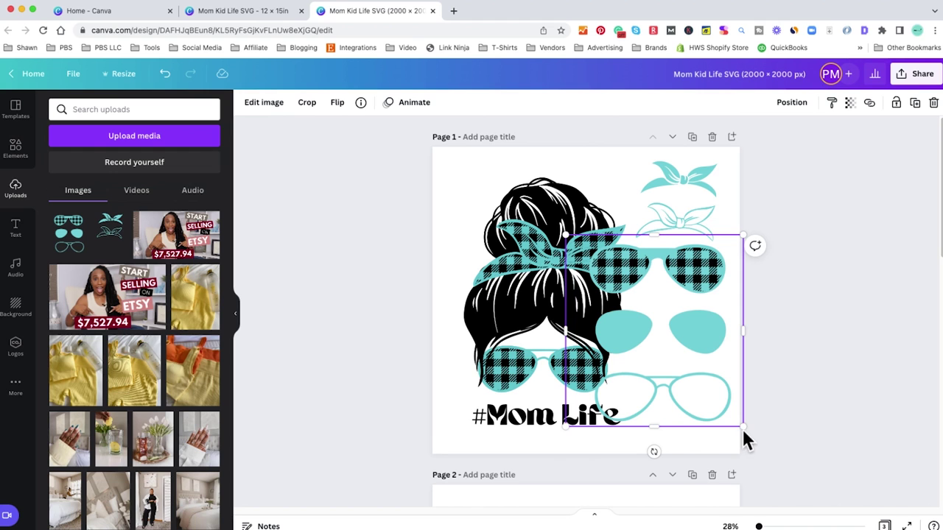
- Shrink the sunglasses image and place it directly beneath the headbands on page 1
{"action": "left_click_drag", "start_coordinate": [743, 429], "coordinate": [655, 343]}
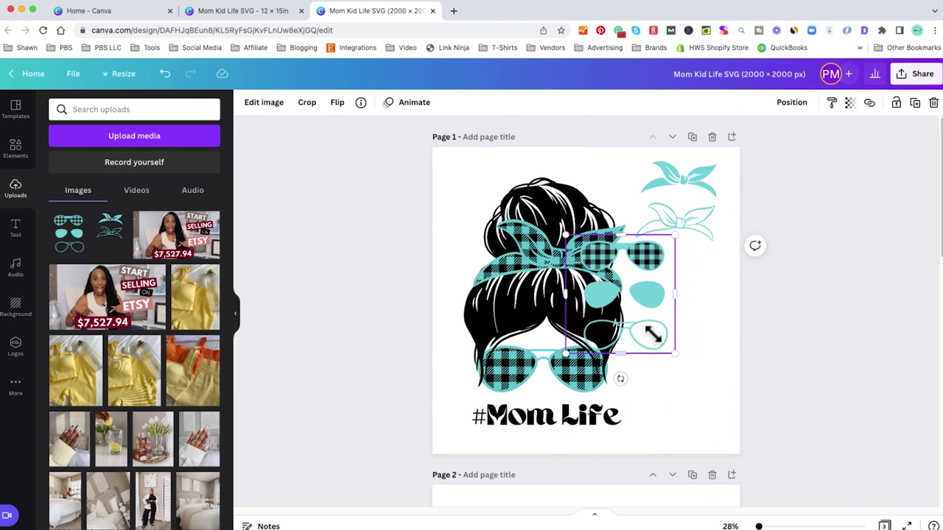
{"action": "left_click_drag", "start_coordinate": [648, 301], "coordinate": [712, 307]}
{"action": "left_click", "coordinate": [804, 340]}
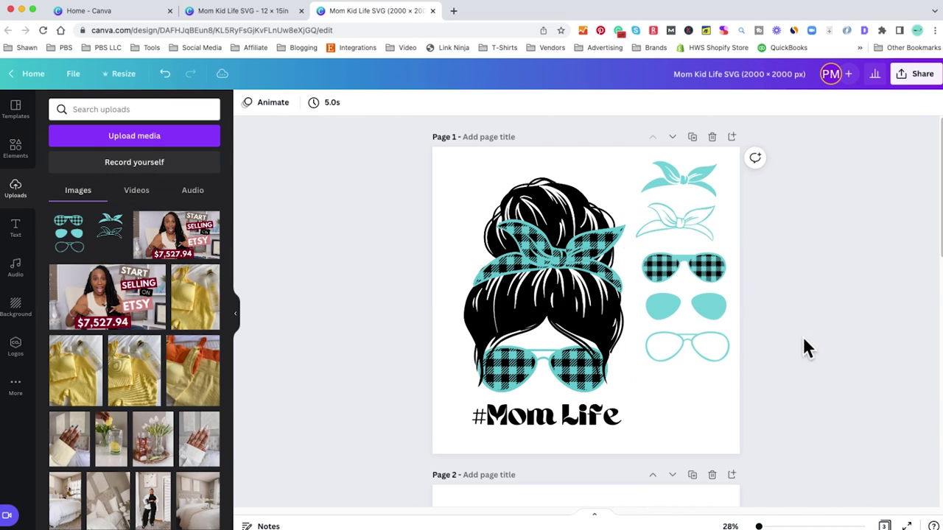
- Align the headbands with the sunglasses, nudge the sunglasses up, and raise the Mom Life artwork slightly on page 1
{"action": "left_click", "coordinate": [705, 213]}
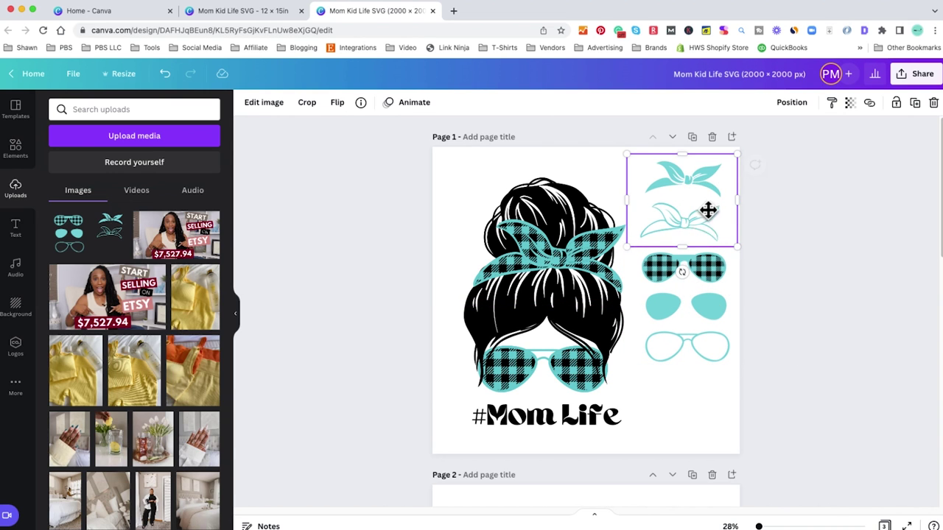
{"action": "left_click_drag", "start_coordinate": [696, 270], "coordinate": [699, 268]}
{"action": "left_click", "coordinate": [797, 293]}
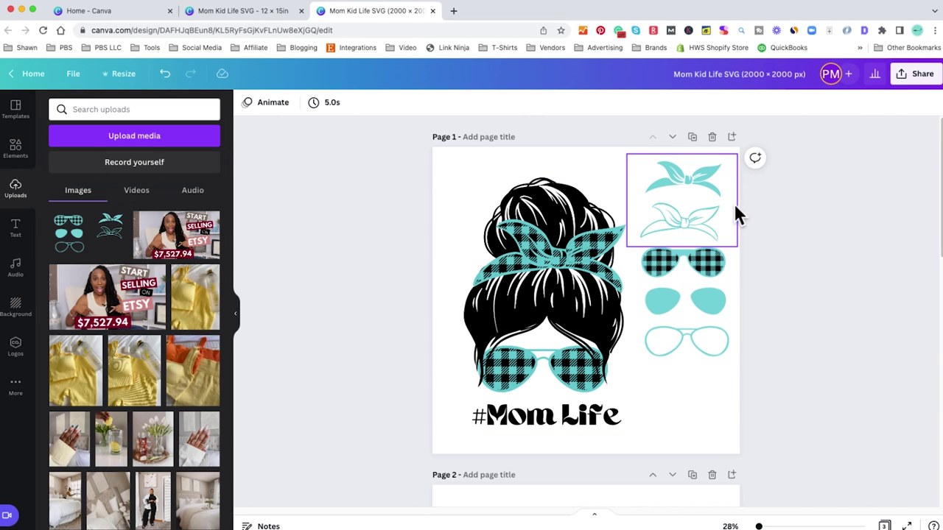
{"action": "left_click_drag", "start_coordinate": [563, 285], "coordinate": [560, 272]}
{"action": "left_click", "coordinate": [813, 327]}
{"action": "scroll", "coordinate": [813, 318], "scroll_direction": "down", "scroll_amount": 1}
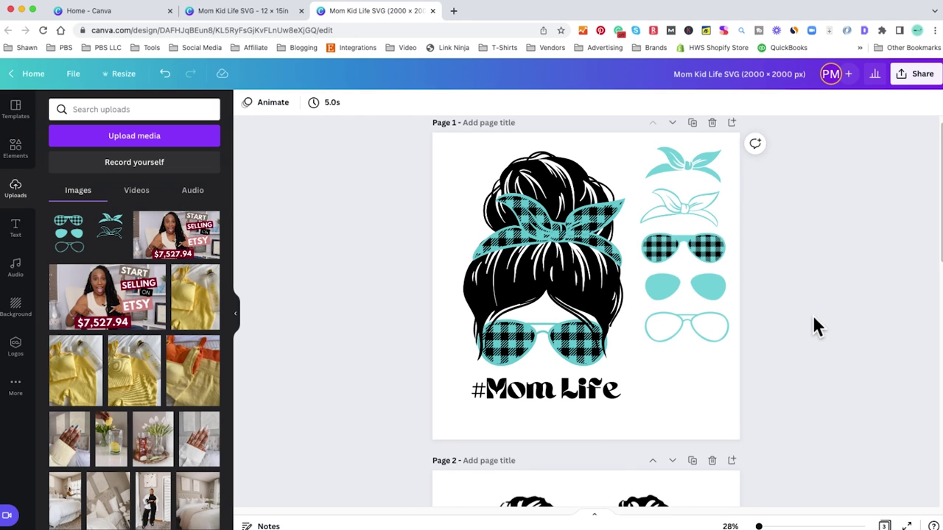
{"action": "scroll", "coordinate": [814, 327], "scroll_direction": "up", "scroll_amount": 1}
{"action": "scroll", "coordinate": [814, 326], "scroll_direction": "up", "scroll_amount": 1}
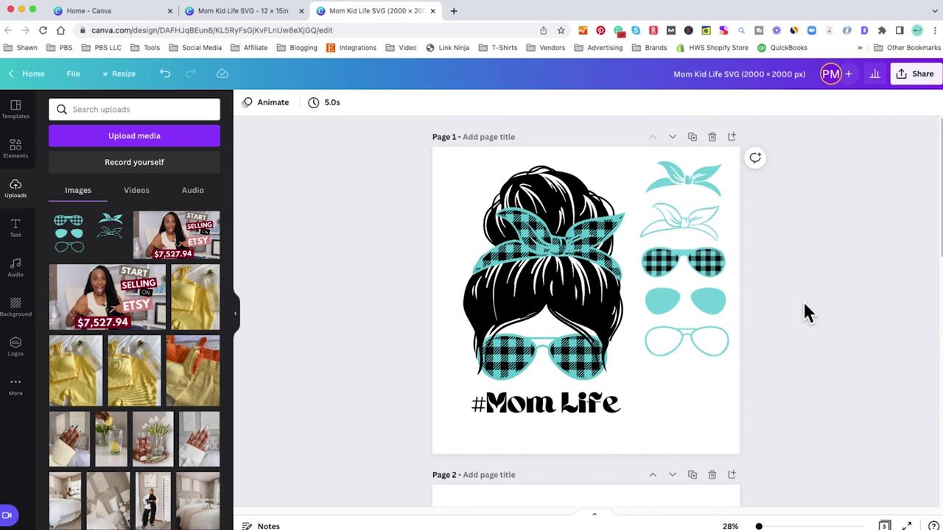
- Add a square shape and resize it into a thin full-width teal band along the bottom of page 1
{"action": "left_click", "coordinate": [11, 160]}
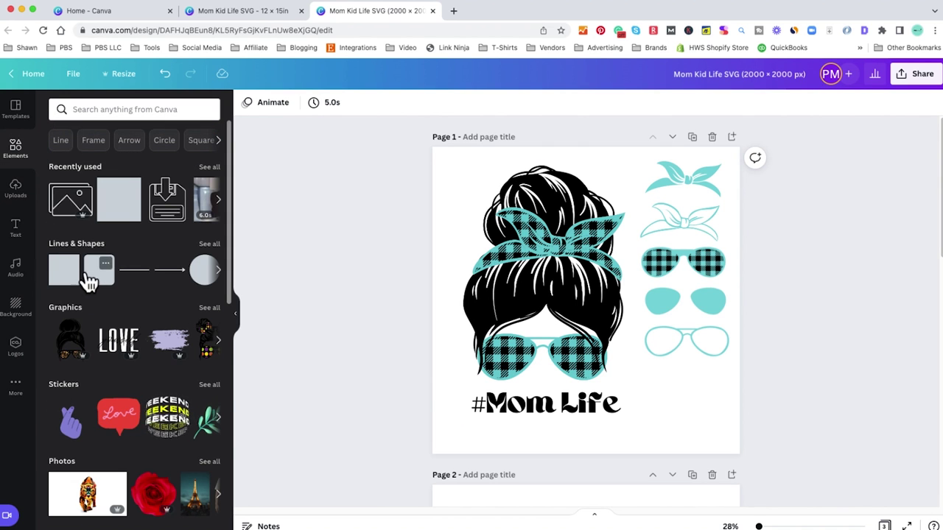
{"action": "left_click", "coordinate": [63, 283]}
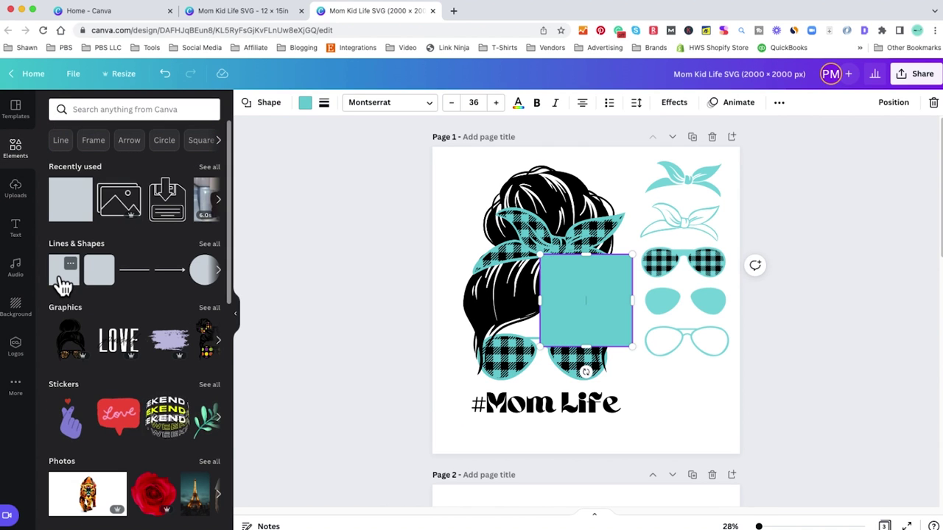
{"action": "left_click_drag", "start_coordinate": [582, 298], "coordinate": [476, 399]}
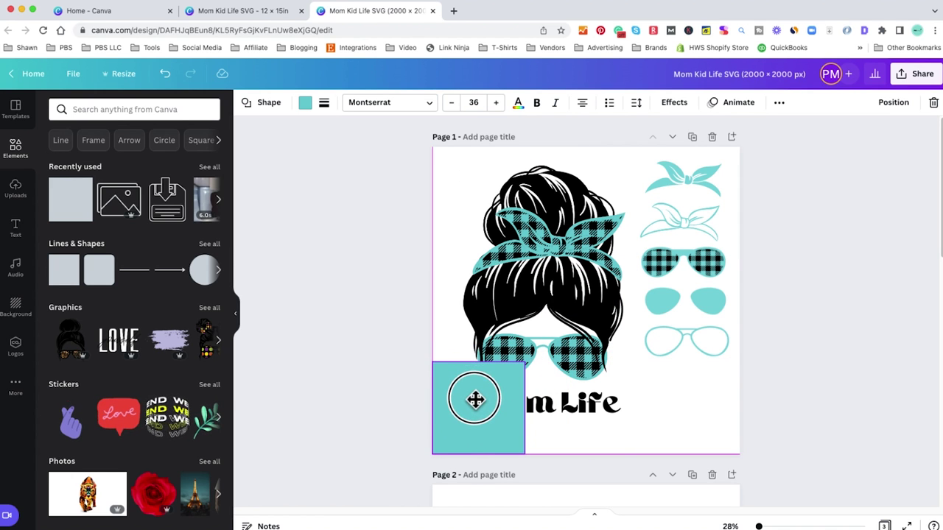
{"action": "left_click_drag", "start_coordinate": [481, 361], "coordinate": [740, 439]}
{"action": "left_click", "coordinate": [804, 405]}
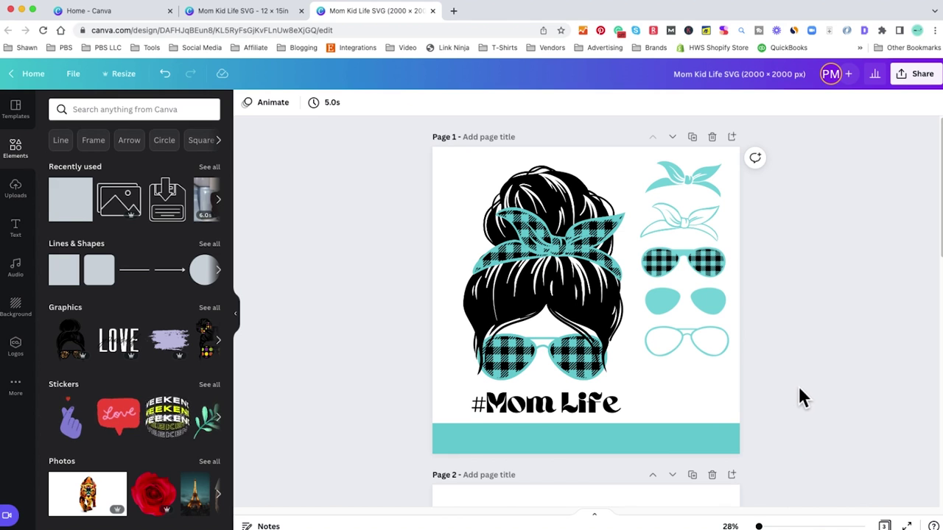
- Add a heading text box, enlarge it to size 89.6 and place it on the teal band
{"action": "left_click", "coordinate": [22, 241]}
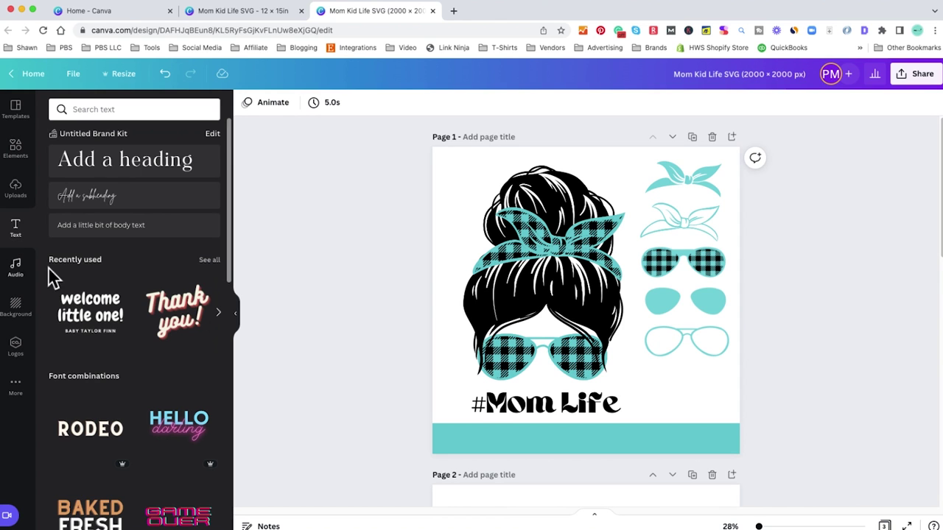
{"action": "left_click", "coordinate": [147, 171]}
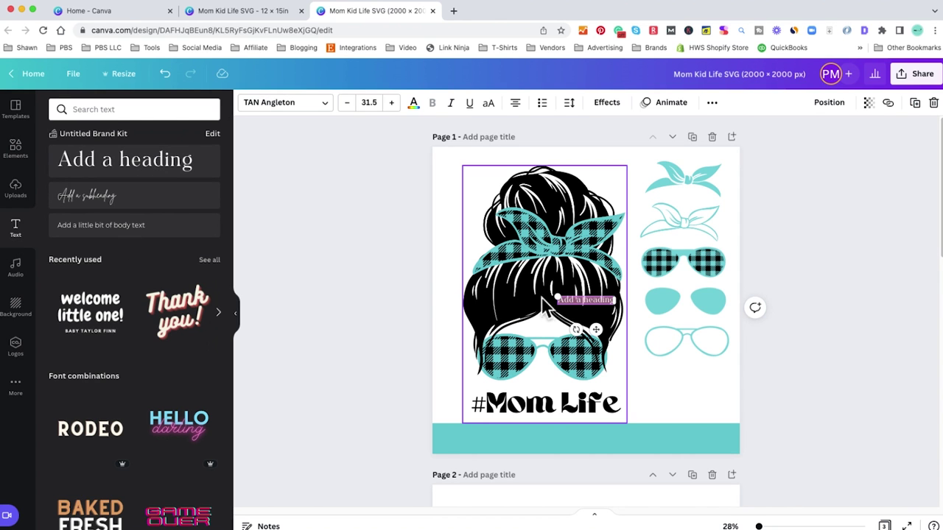
{"action": "left_click_drag", "start_coordinate": [559, 318], "coordinate": [453, 248]}
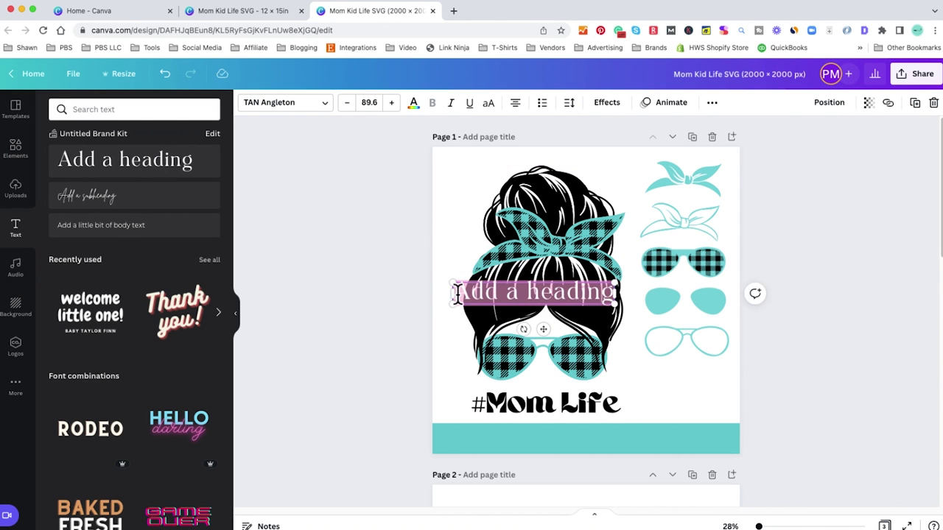
{"action": "left_click", "coordinate": [433, 290]}
{"action": "left_click_drag", "start_coordinate": [528, 295], "coordinate": [589, 442]}
- Replace the heading text with "SVG - PNG" and set its font to Archivo Black
{"action": "double_click", "coordinate": [549, 438]}
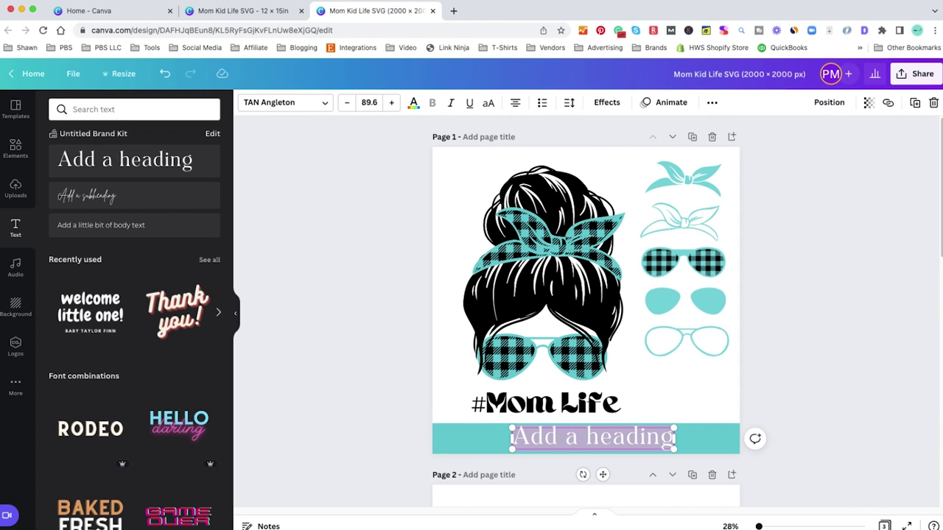
{"action": "type", "text": "SVG - PNG"}
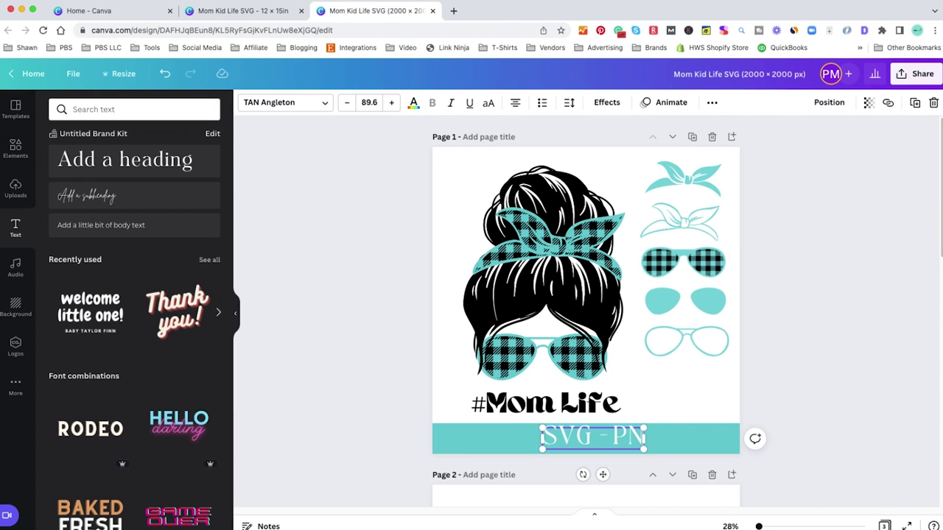
{"action": "left_click", "coordinate": [799, 442]}
{"action": "left_click", "coordinate": [547, 434]}
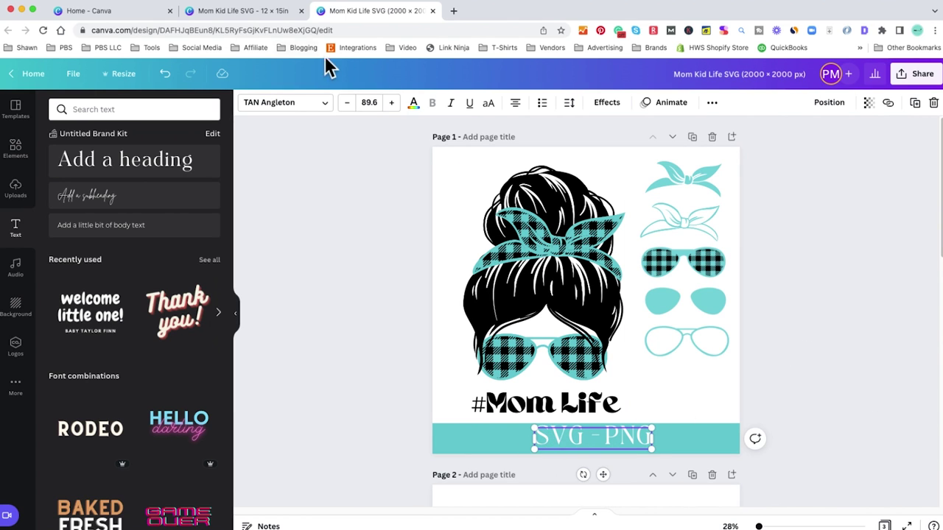
{"action": "left_click", "coordinate": [328, 108]}
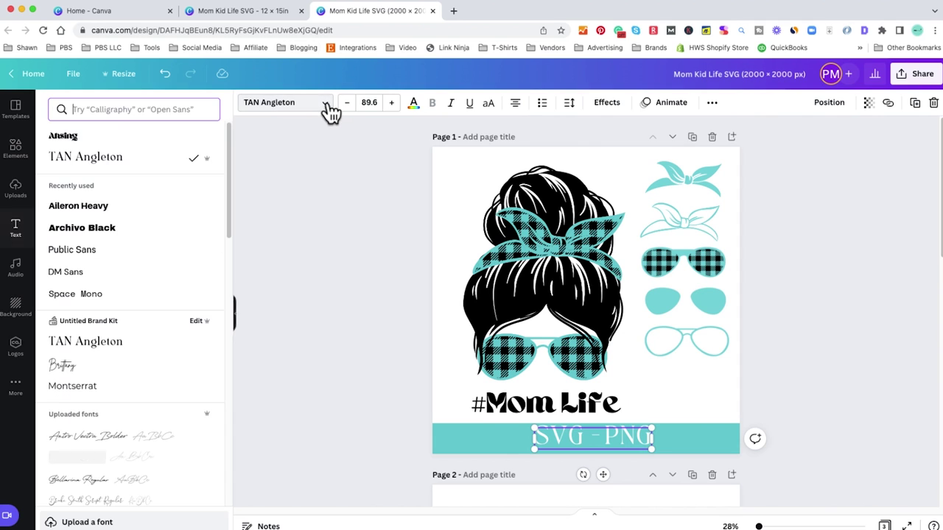
{"action": "left_click", "coordinate": [95, 234]}
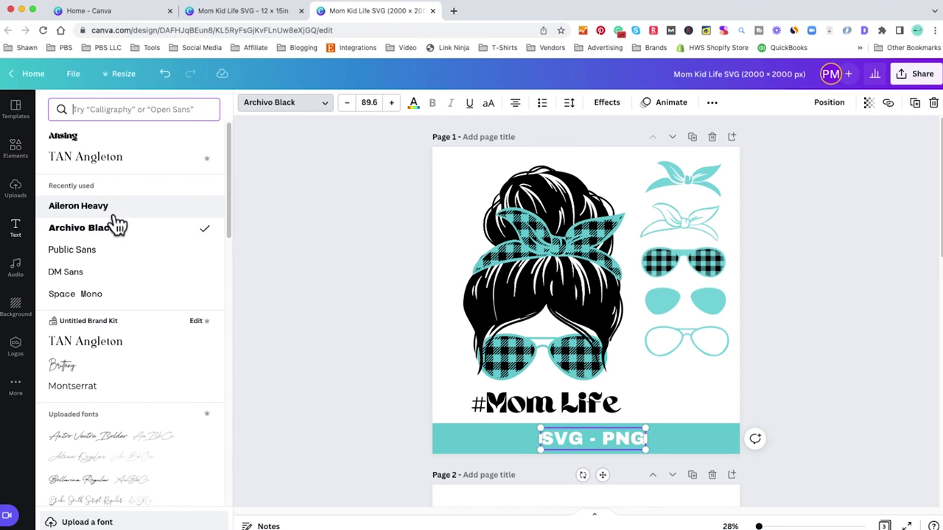
- Enlarge the "SVG - PNG" text to size 96.8 and center it on the teal band
{"action": "left_click", "coordinate": [535, 429]}
{"action": "left_click_drag", "start_coordinate": [535, 428], "coordinate": [523, 430]}
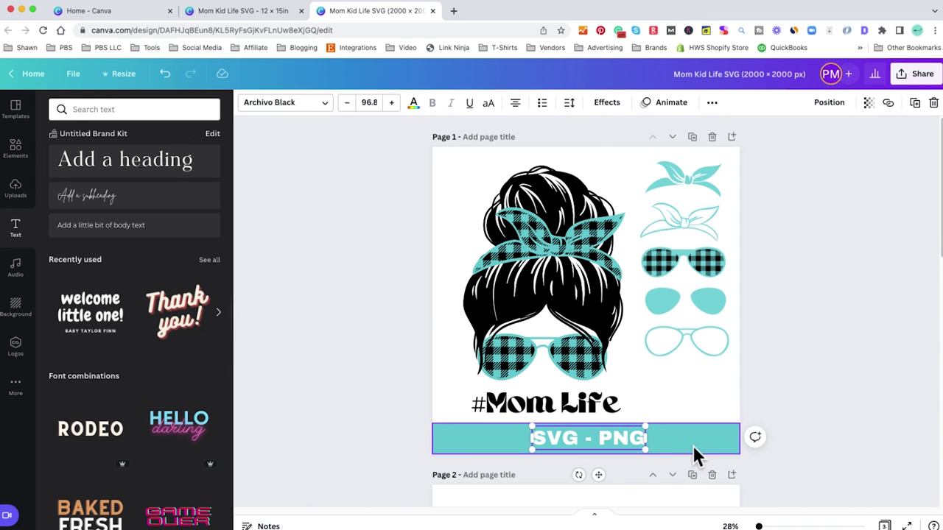
{"action": "left_click", "coordinate": [919, 406]}
{"action": "left_click_drag", "start_coordinate": [623, 446], "coordinate": [616, 439]}
{"action": "left_click", "coordinate": [844, 431]}
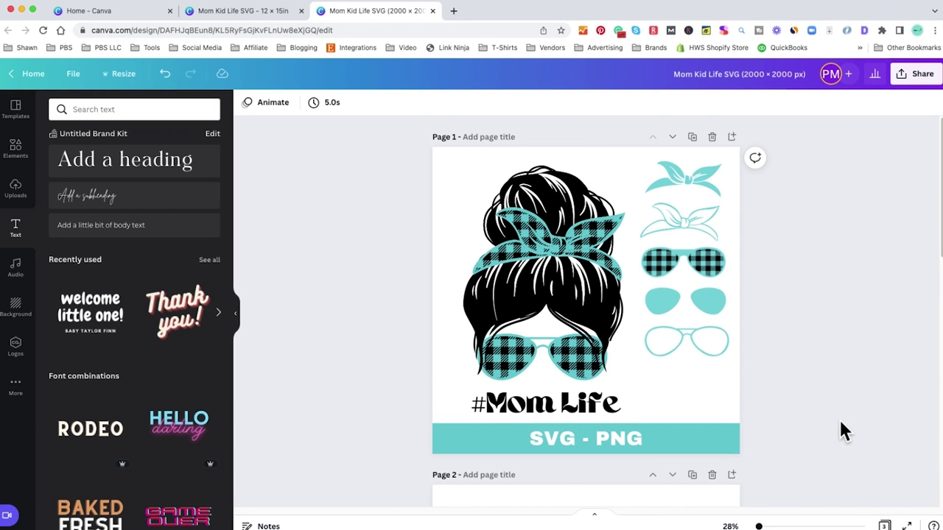
{"action": "scroll", "coordinate": [851, 343], "scroll_direction": "down", "scroll_amount": 1}
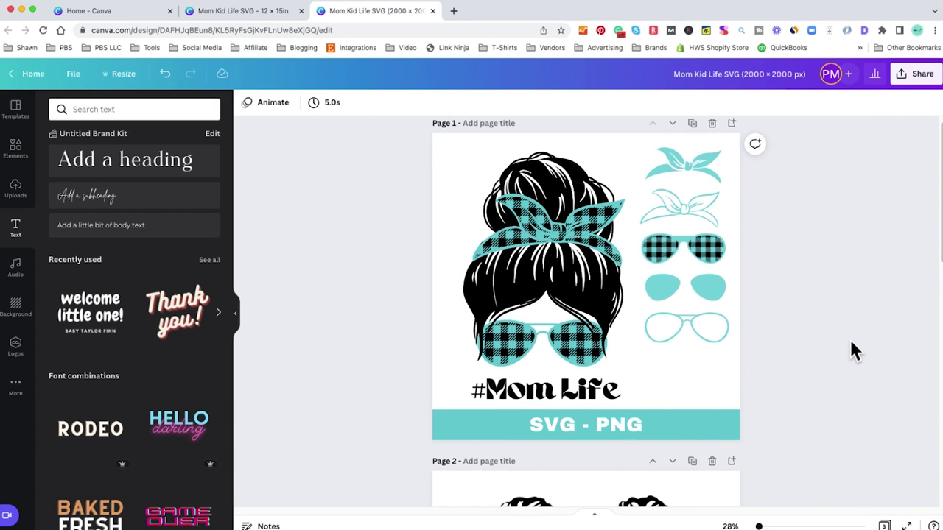
- Nudge the main Mom Life hair artwork slightly up and to the left on page 1, and deselect it
{"action": "scroll", "coordinate": [846, 324], "scroll_direction": "up", "scroll_amount": 1}
{"action": "left_click_drag", "start_coordinate": [550, 260], "coordinate": [543, 254]}
{"action": "left_click", "coordinate": [880, 273]}
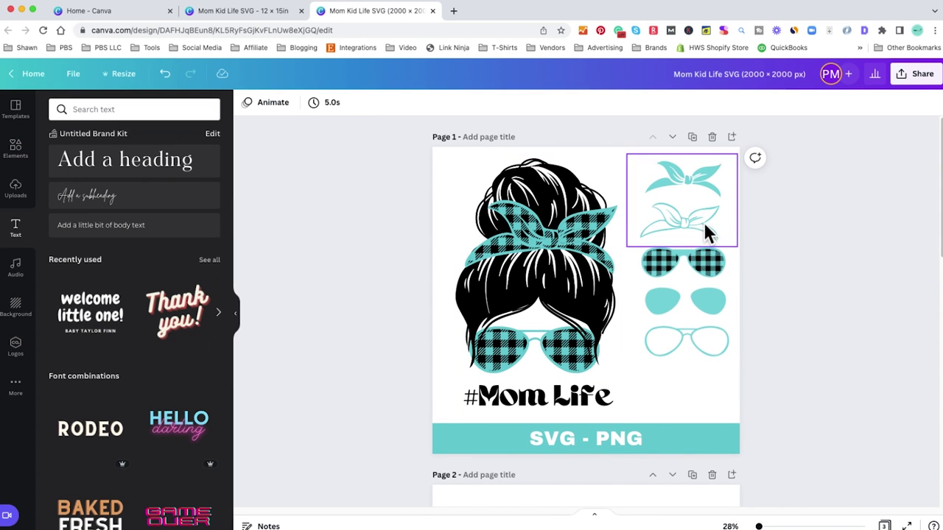
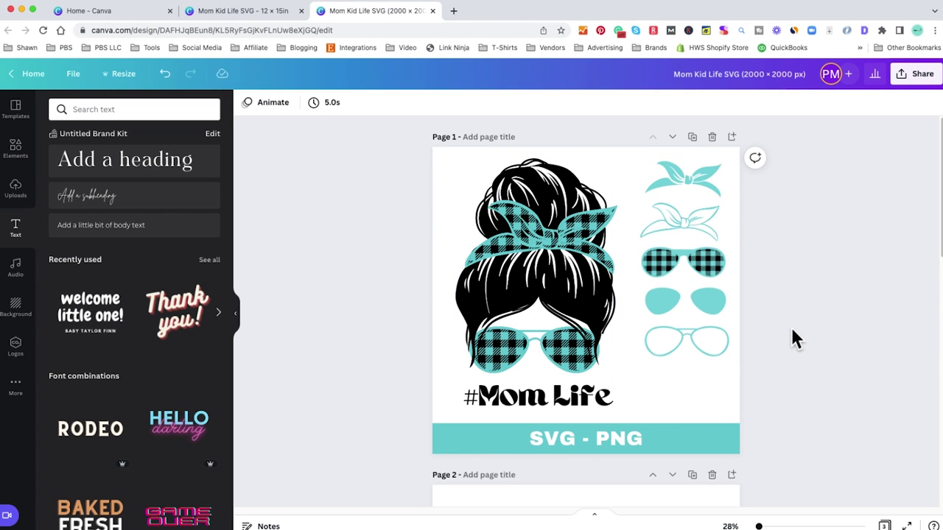
{"action": "scroll", "coordinate": [794, 333], "scroll_direction": "down", "scroll_amount": 1}
{"action": "scroll", "coordinate": [794, 333], "scroll_direction": "up", "scroll_amount": 1}
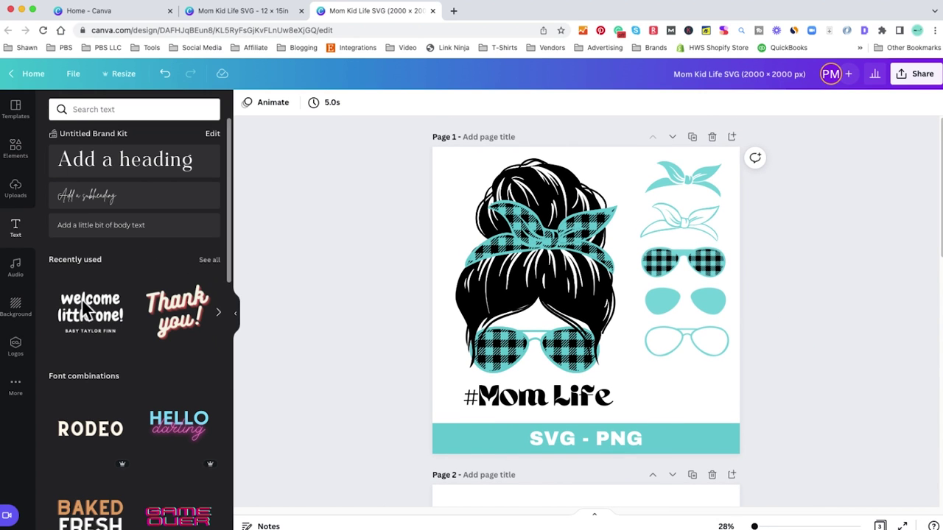
- Try the pink gradient, the grey-to-white gradient and the grey wood-grain texture as page 1's background, and undo all three
{"action": "left_click", "coordinate": [8, 315]}
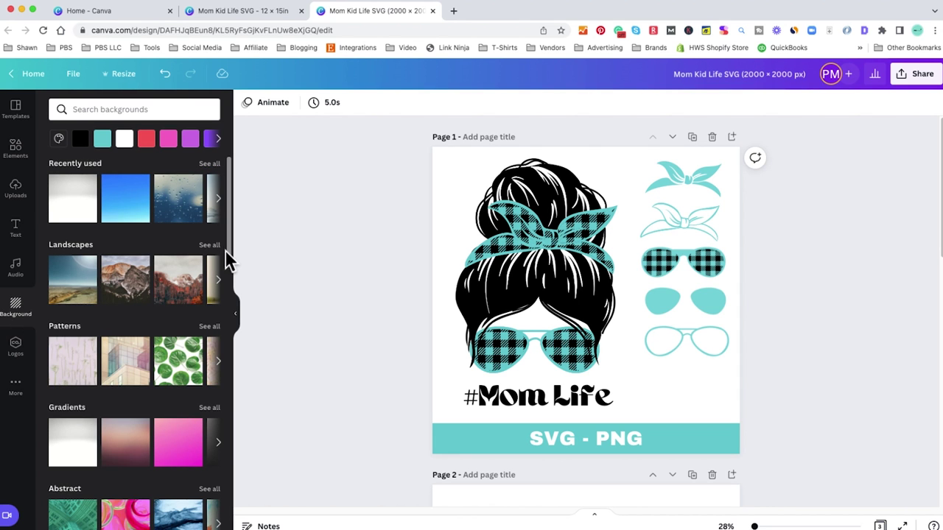
{"action": "left_click_drag", "start_coordinate": [229, 237], "coordinate": [226, 266]}
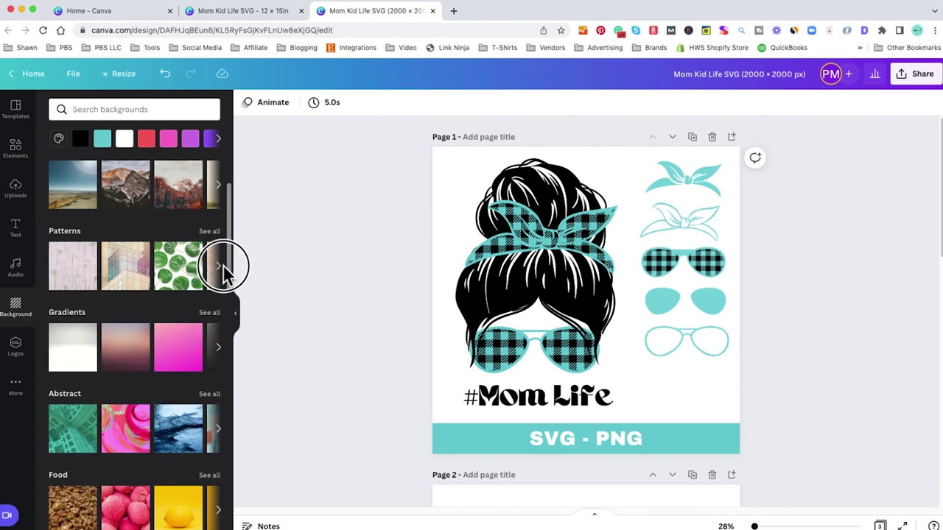
{"action": "left_click", "coordinate": [173, 352]}
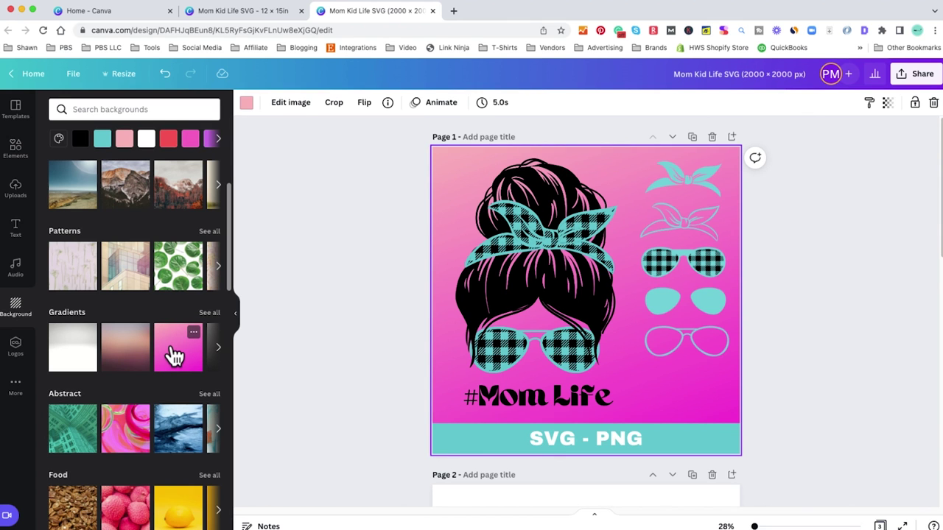
{"action": "left_click", "coordinate": [76, 368]}
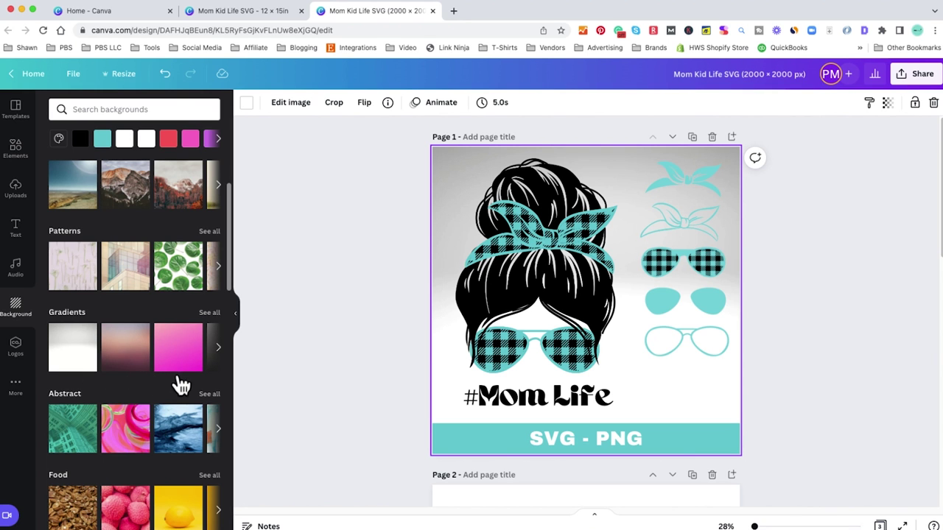
{"action": "left_click_drag", "start_coordinate": [227, 262], "coordinate": [218, 360]}
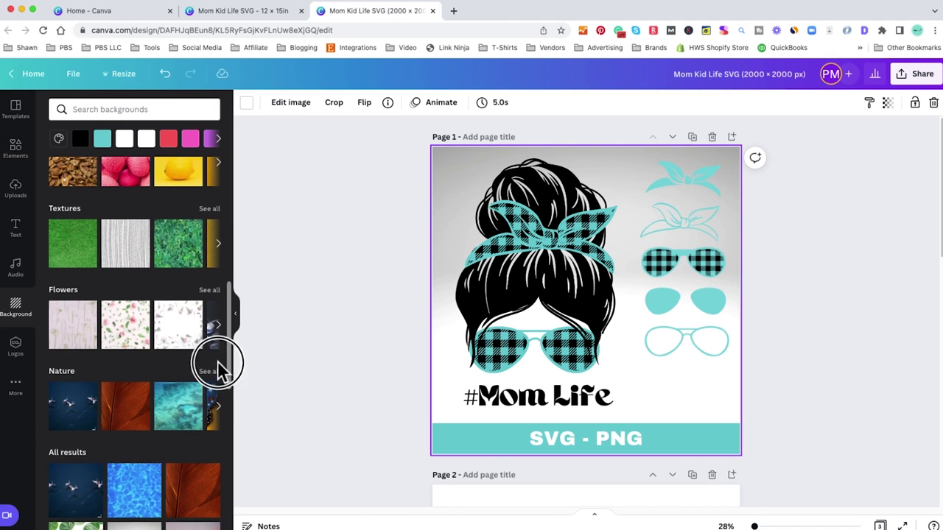
{"action": "left_click", "coordinate": [125, 274]}
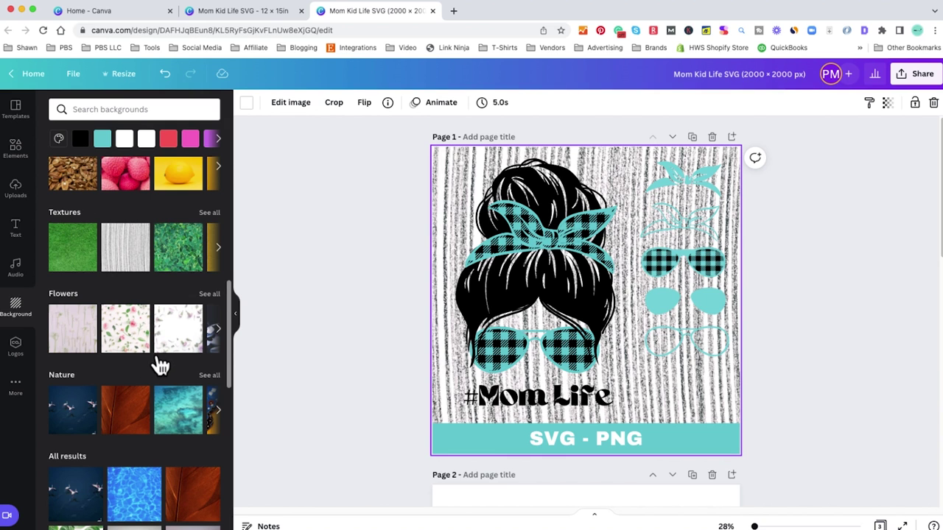
{"action": "left_click", "coordinate": [166, 77]}
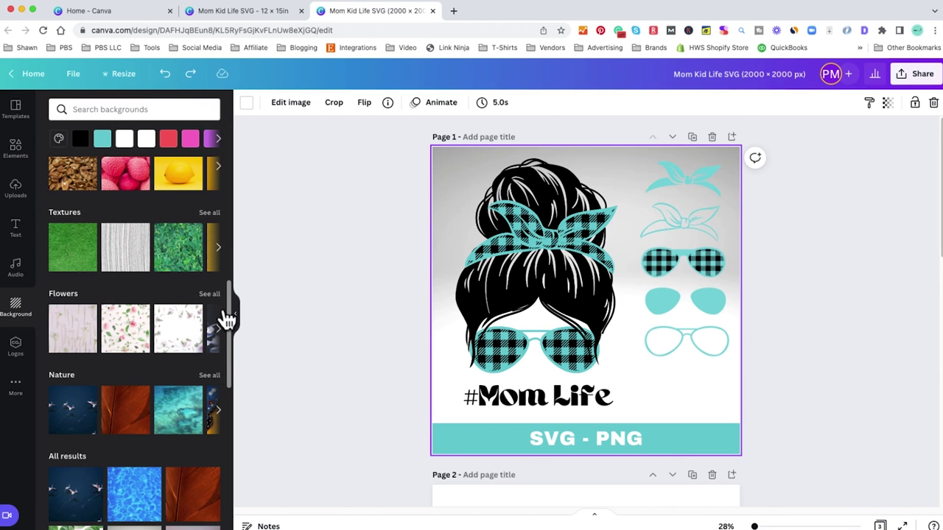
{"action": "left_click", "coordinate": [166, 78]}
{"action": "left_click", "coordinate": [166, 78]}
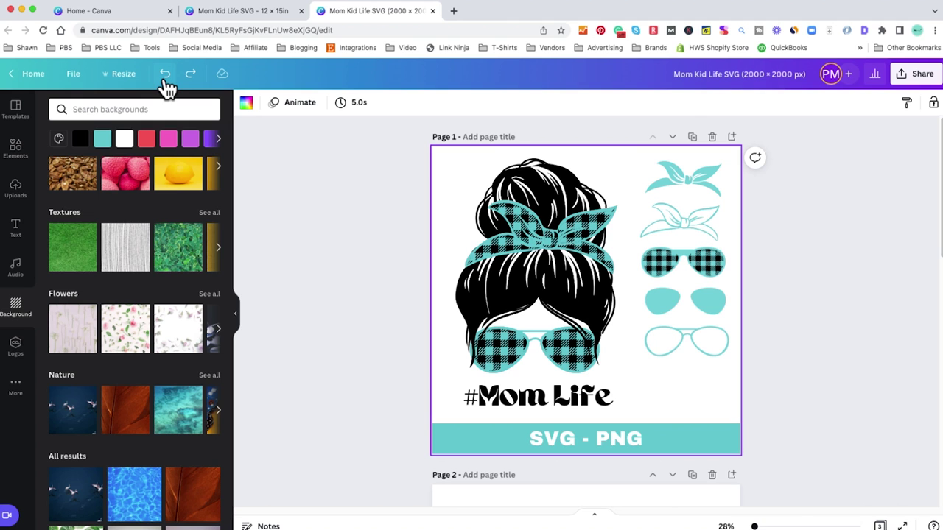
- Try the light marble background on page 1, and replace it with the grey-to-white gradient
{"action": "left_click_drag", "start_coordinate": [229, 341], "coordinate": [225, 421]}
{"action": "left_click", "coordinate": [129, 384]}
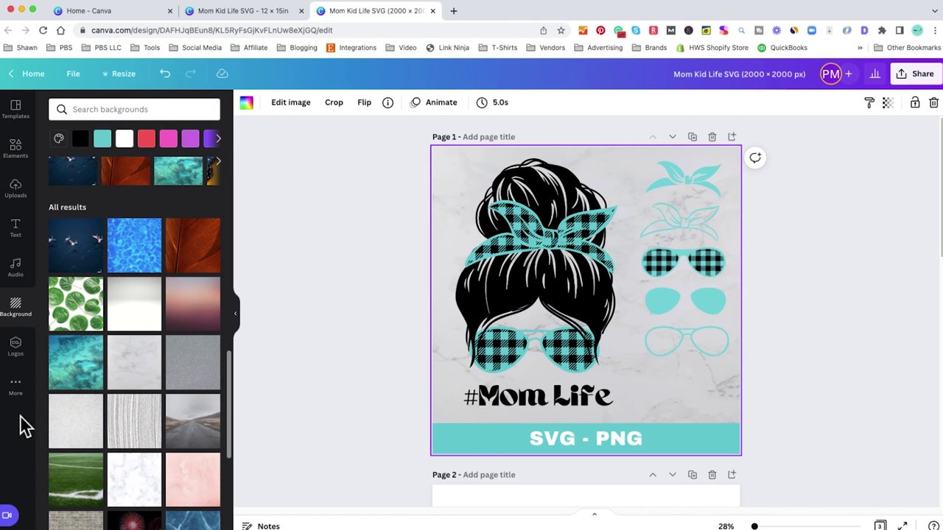
{"action": "left_click", "coordinate": [126, 301]}
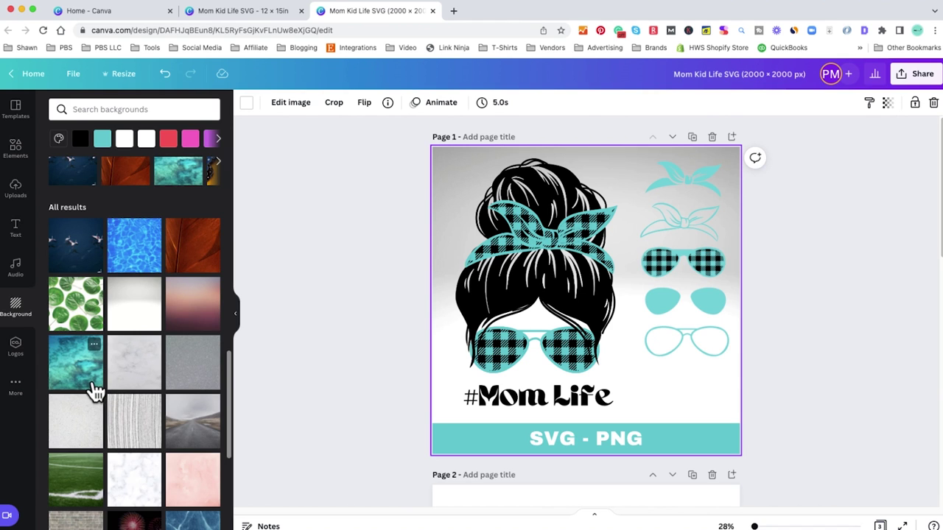
{"action": "left_click", "coordinate": [364, 300]}
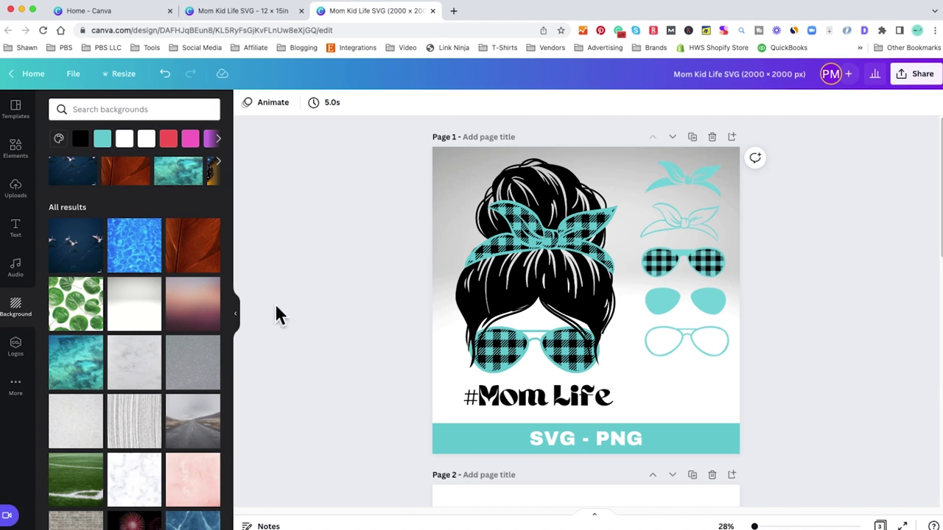
- Download only page 1 of the design as a PNG and close the download confirmation
{"action": "left_click", "coordinate": [911, 87]}
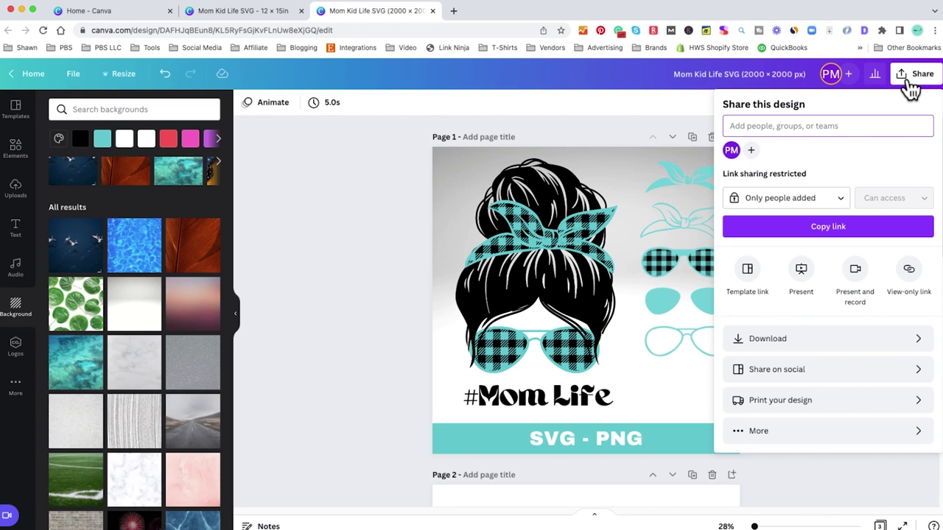
{"action": "left_click", "coordinate": [769, 341]}
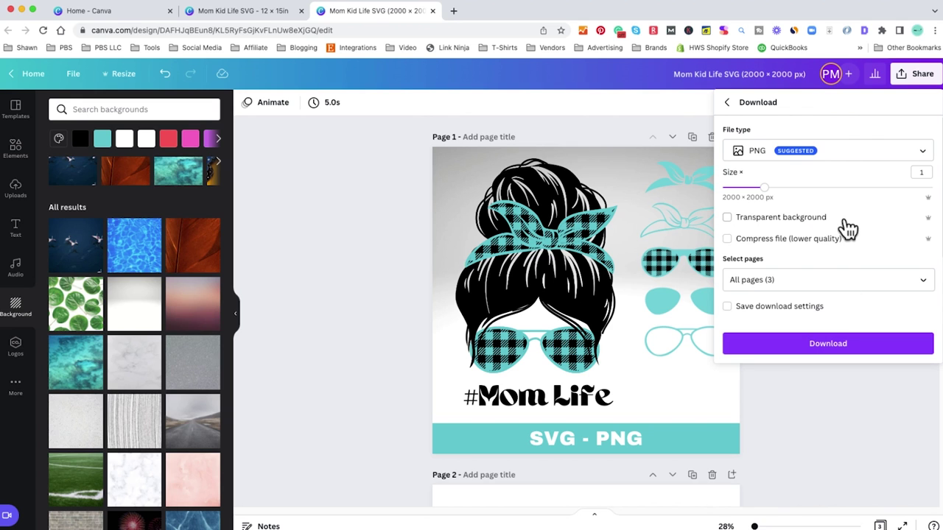
{"action": "left_click", "coordinate": [920, 280]}
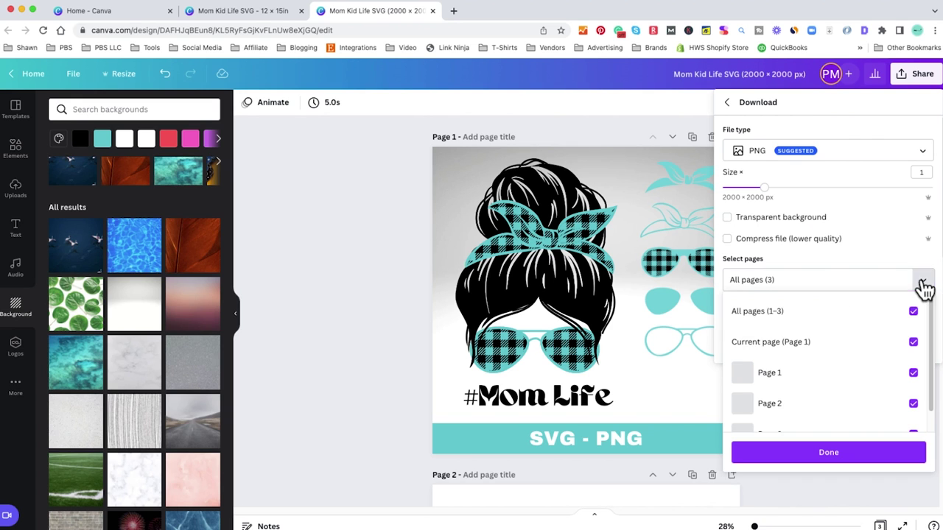
{"action": "left_click", "coordinate": [913, 312]}
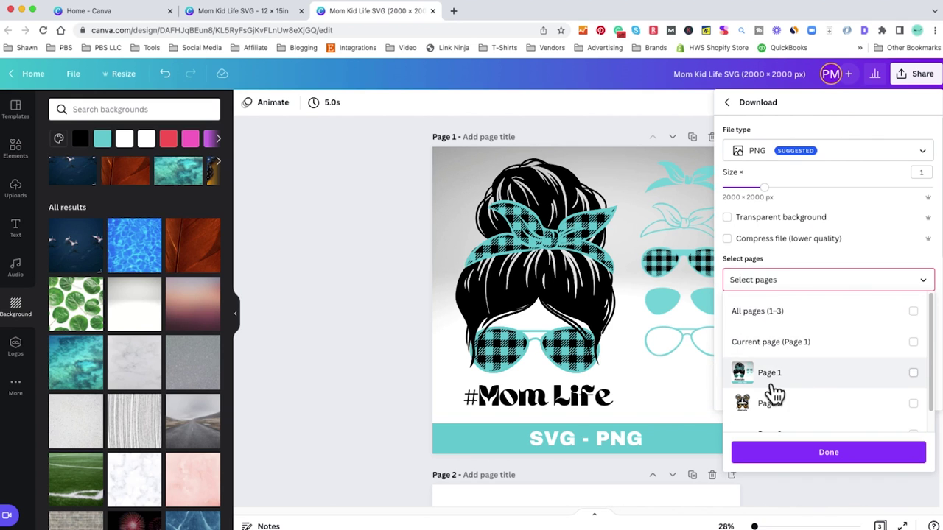
{"action": "left_click", "coordinate": [913, 373]}
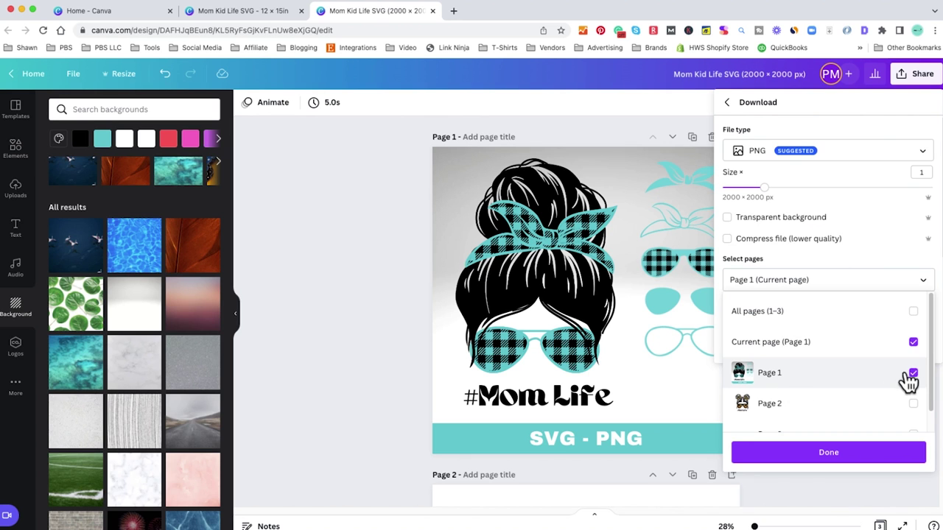
{"action": "left_click", "coordinate": [785, 454]}
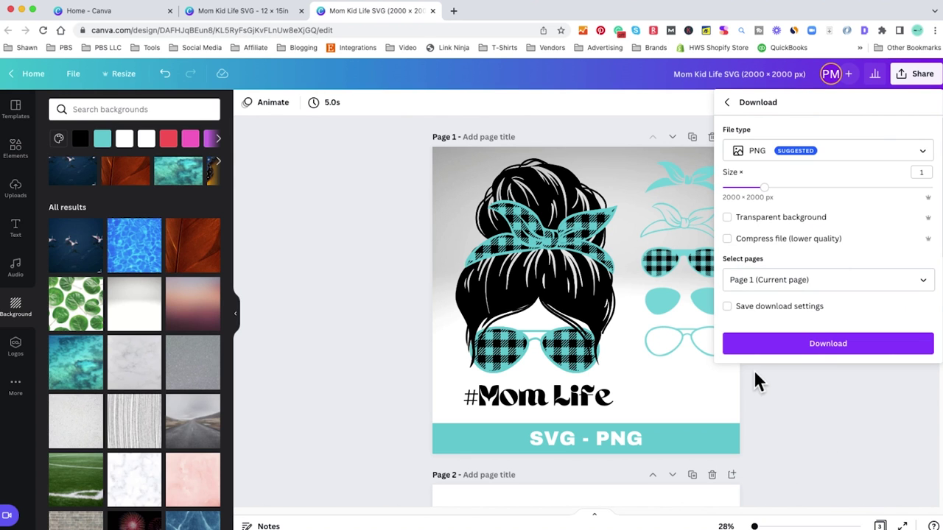
{"action": "left_click", "coordinate": [811, 344]}
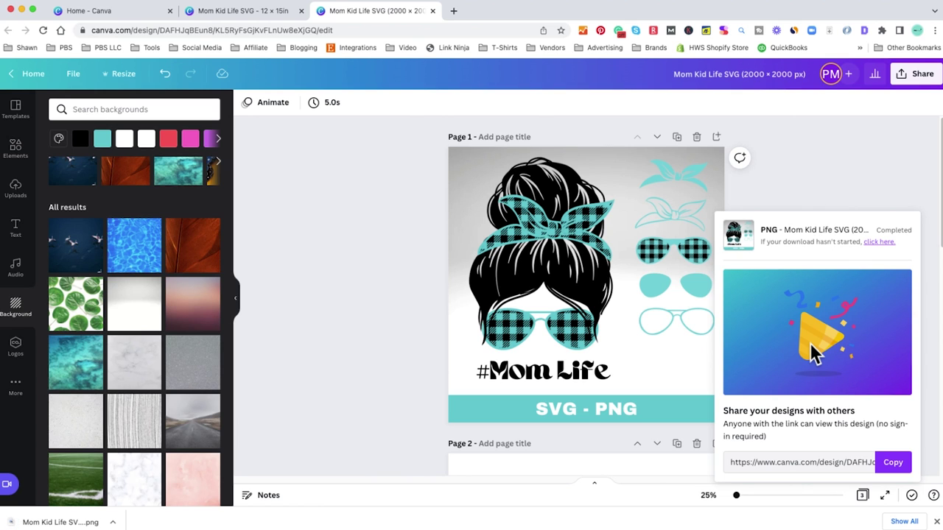
{"action": "left_click", "coordinate": [860, 188]}
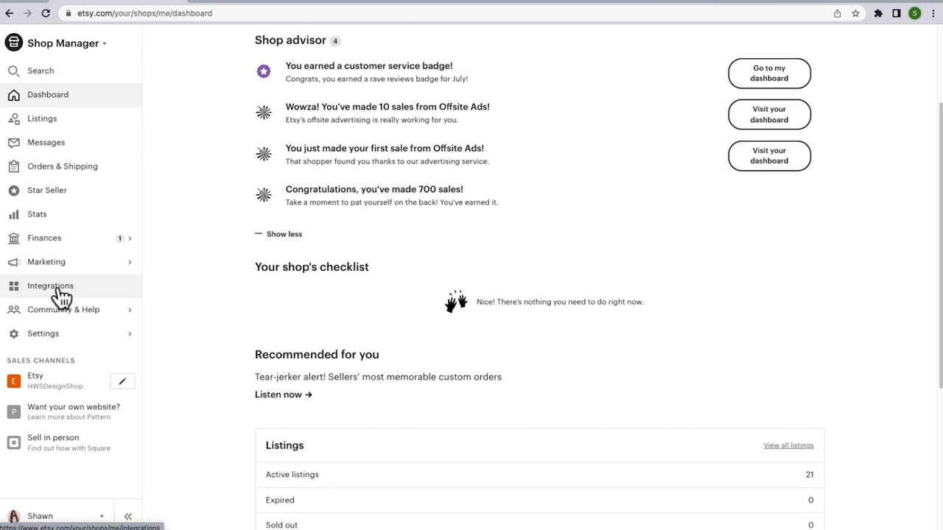
- Start a new listing in Etsy Shop Manager and upload "Mom Kid Life SVG (2000 × 2000 px).png" from Downloads as its photo
{"action": "left_click", "coordinate": [40, 130]}
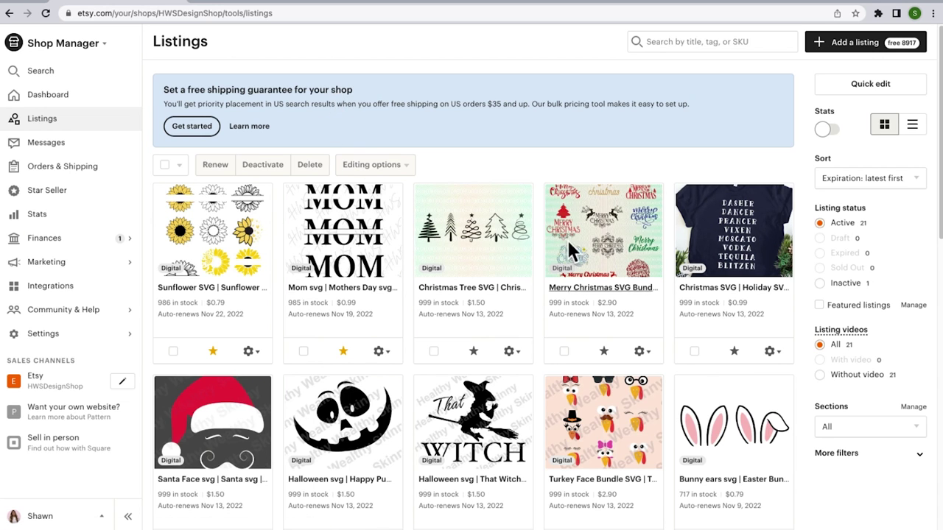
{"action": "left_click", "coordinate": [842, 47]}
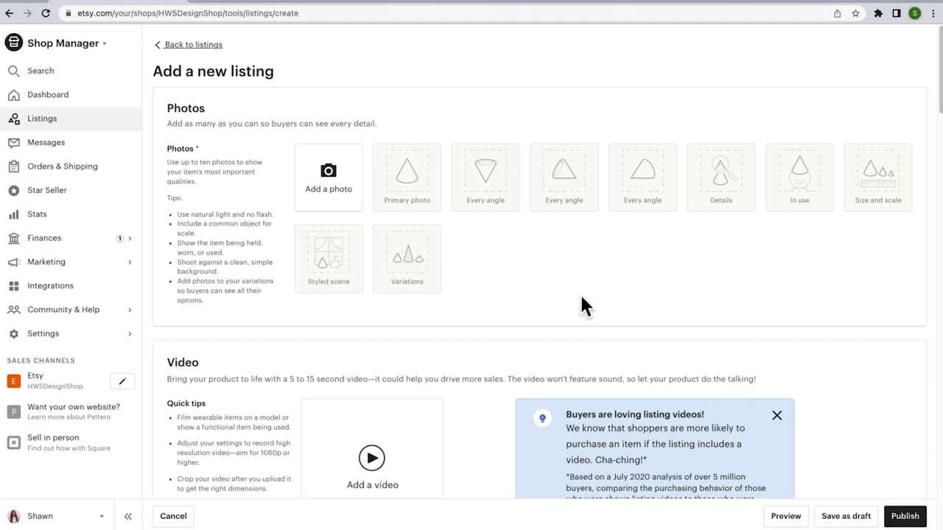
{"action": "left_click", "coordinate": [326, 193]}
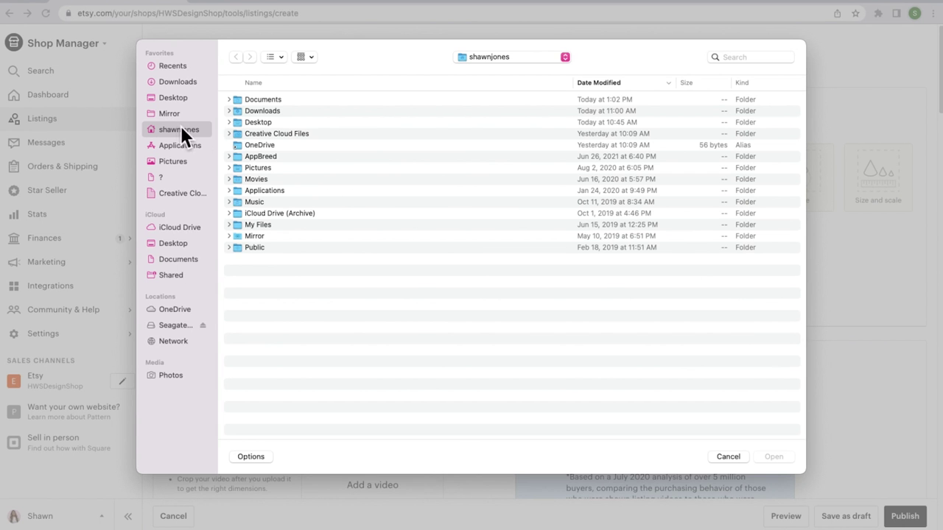
{"action": "left_click", "coordinate": [171, 82]}
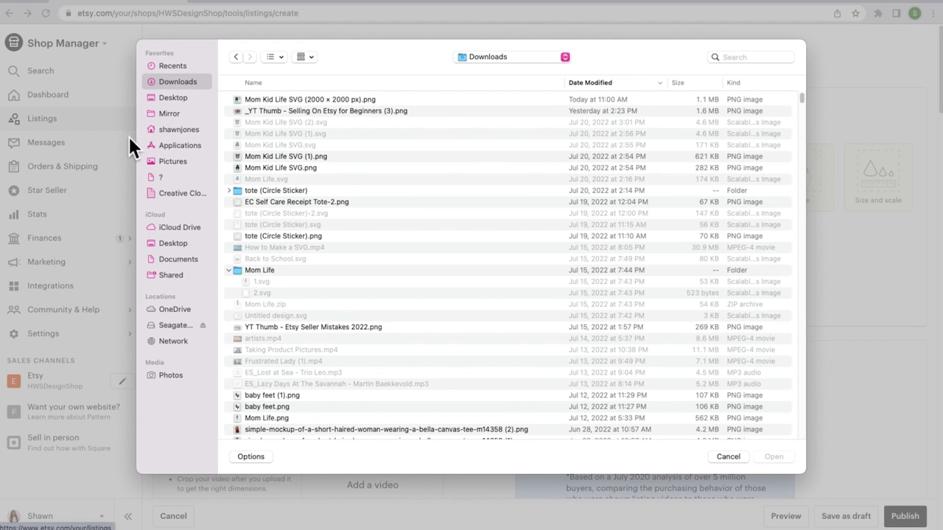
{"action": "left_click", "coordinate": [255, 99]}
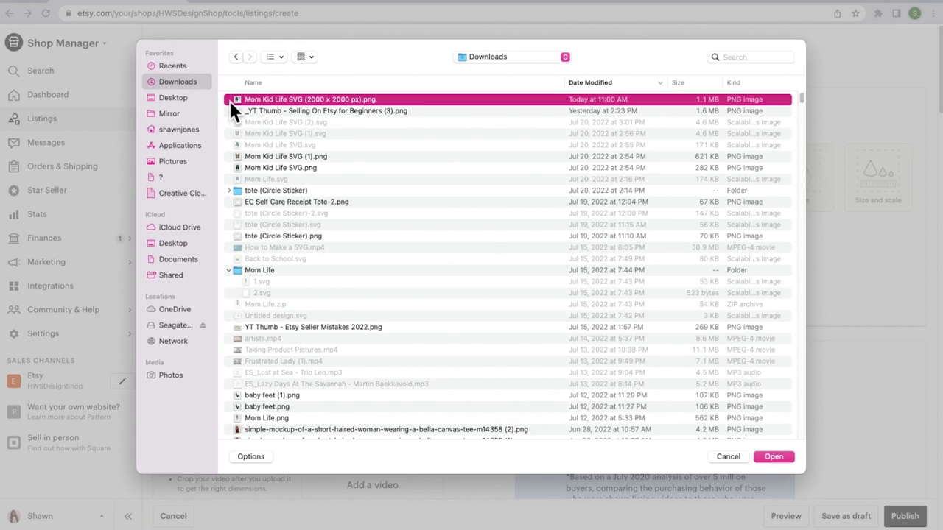
{"action": "left_click", "coordinate": [773, 456]}
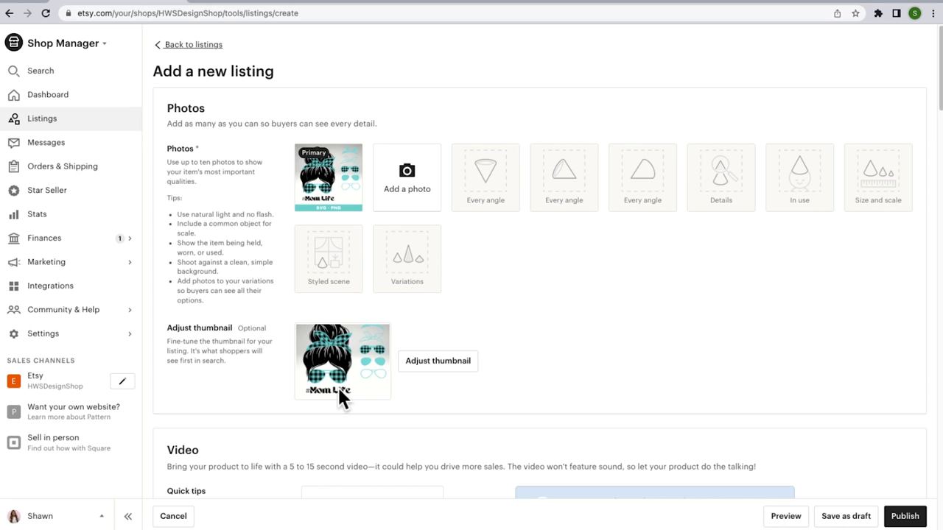
- Reposition the primary photo in the listing thumbnail to include the teal SVG - PNG banner, save it, and recheck the saved crop
{"action": "left_click", "coordinate": [426, 367]}
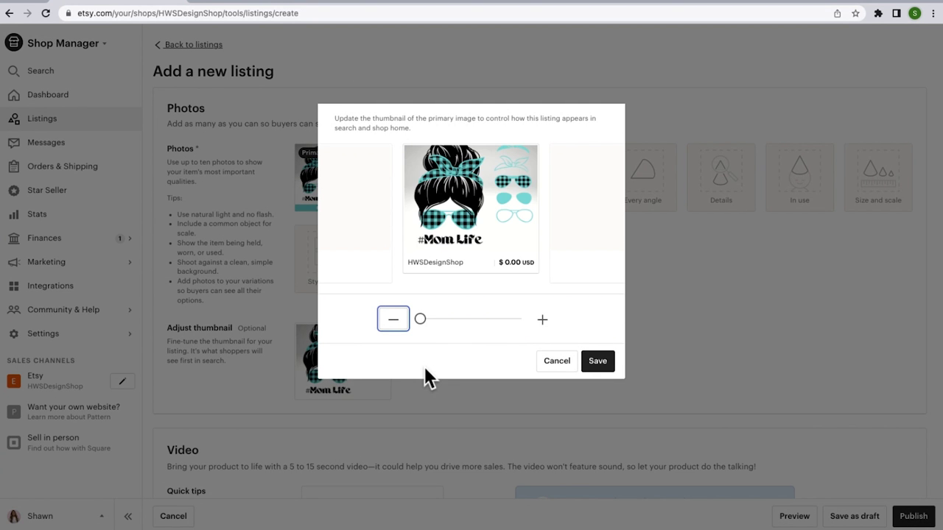
{"action": "mouse_move", "coordinate": [420, 319]}
{"action": "left_mouse_down"}
{"action": "mouse_move", "coordinate": [459, 320]}
{"action": "mouse_move", "coordinate": [409, 322]}
{"action": "left_mouse_up"}
{"action": "mouse_move", "coordinate": [476, 209]}
{"action": "left_mouse_down"}
{"action": "mouse_move", "coordinate": [459, 199]}
{"action": "mouse_move", "coordinate": [468, 215]}
{"action": "left_mouse_up"}
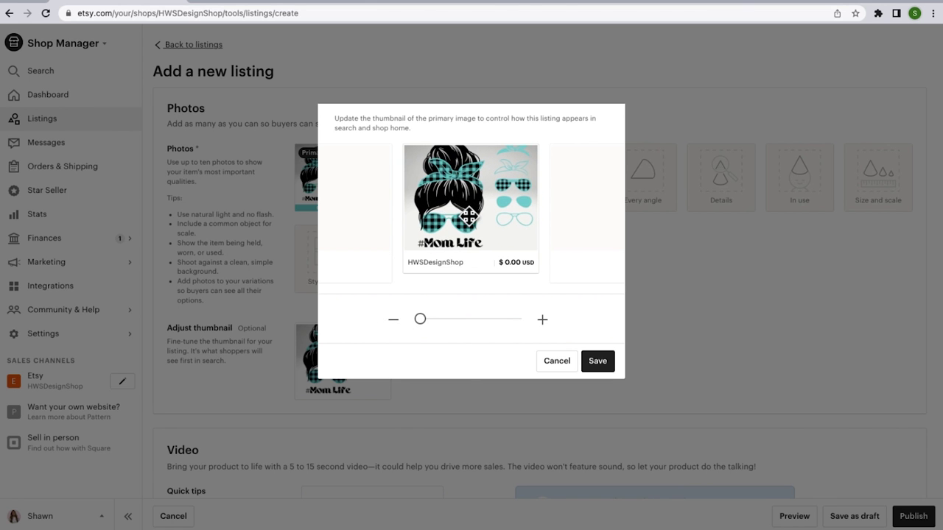
{"action": "left_click_drag", "start_coordinate": [461, 255], "coordinate": [452, 275]}
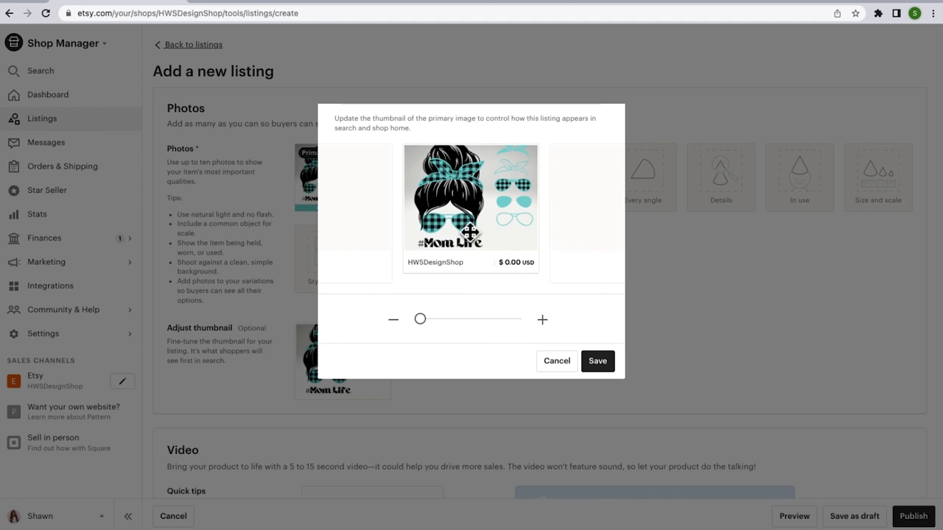
{"action": "left_click_drag", "start_coordinate": [469, 228], "coordinate": [469, 202]}
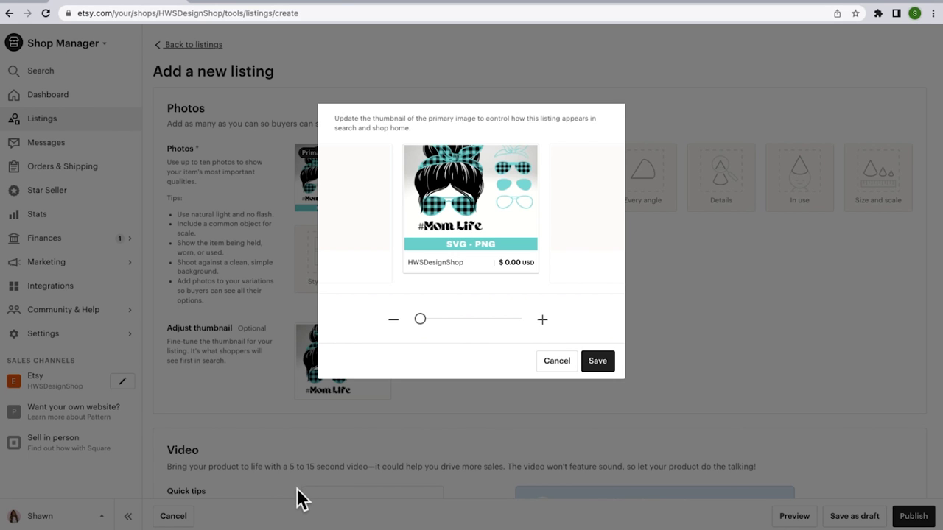
{"action": "mouse_move", "coordinate": [467, 190]}
{"action": "left_mouse_down"}
{"action": "mouse_move", "coordinate": [455, 210]}
{"action": "mouse_move", "coordinate": [470, 216]}
{"action": "mouse_move", "coordinate": [468, 190]}
{"action": "left_mouse_up"}
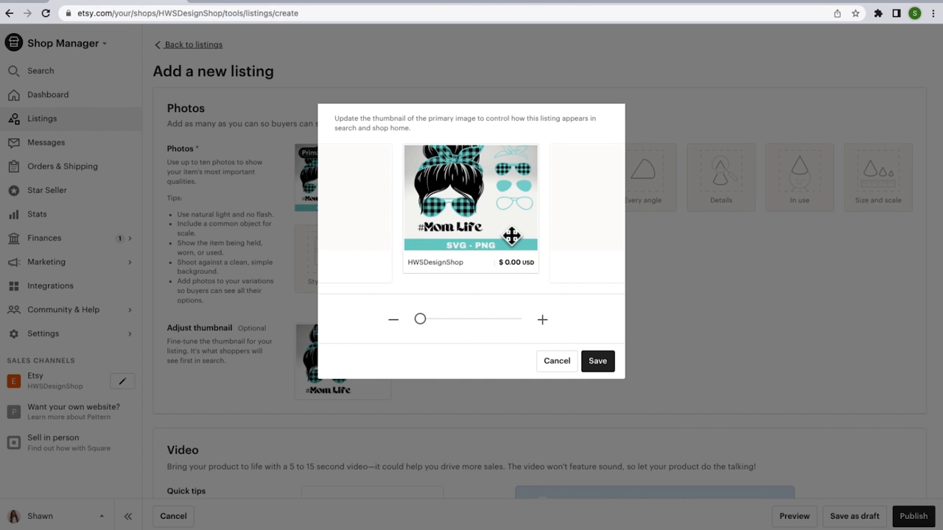
{"action": "mouse_move", "coordinate": [486, 192]}
{"action": "left_mouse_down"}
{"action": "mouse_move", "coordinate": [489, 221]}
{"action": "mouse_move", "coordinate": [480, 185]}
{"action": "left_mouse_up"}
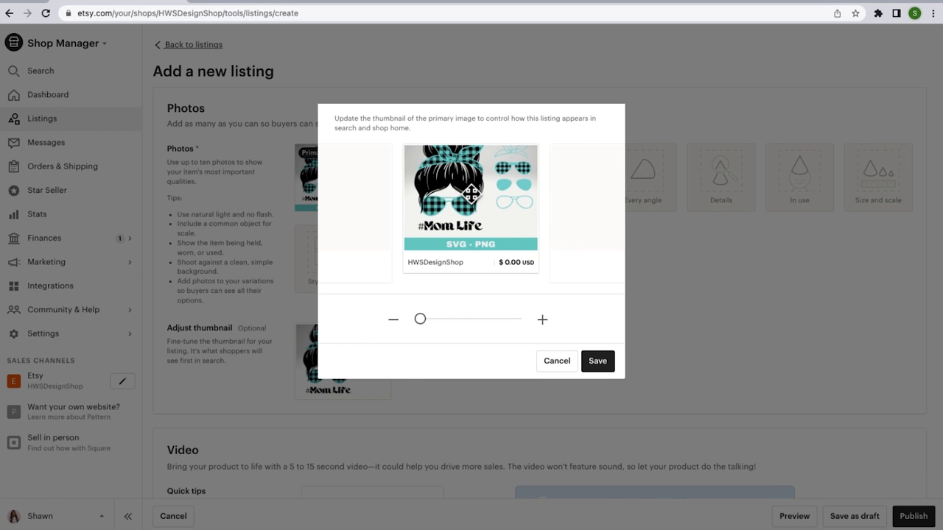
{"action": "left_click_drag", "start_coordinate": [471, 193], "coordinate": [469, 193]}
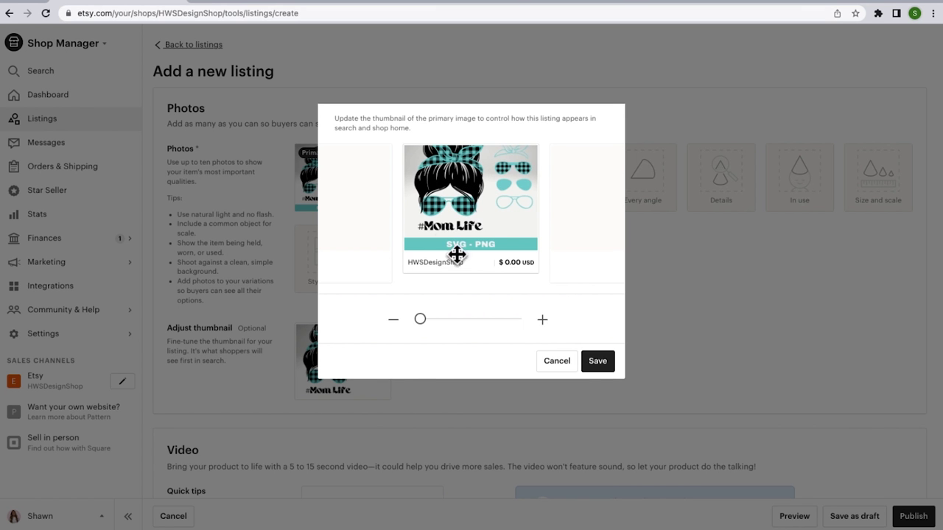
{"action": "left_click", "coordinate": [595, 362]}
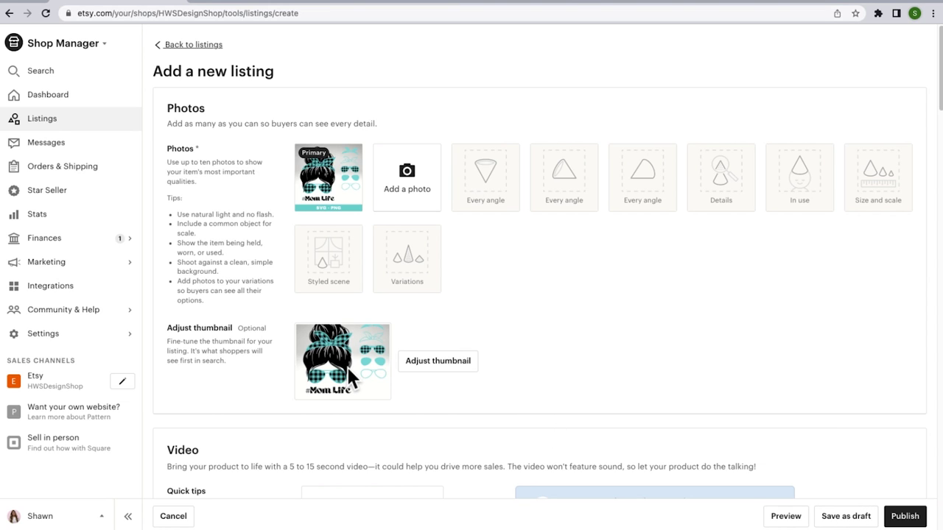
{"action": "left_click", "coordinate": [423, 358]}
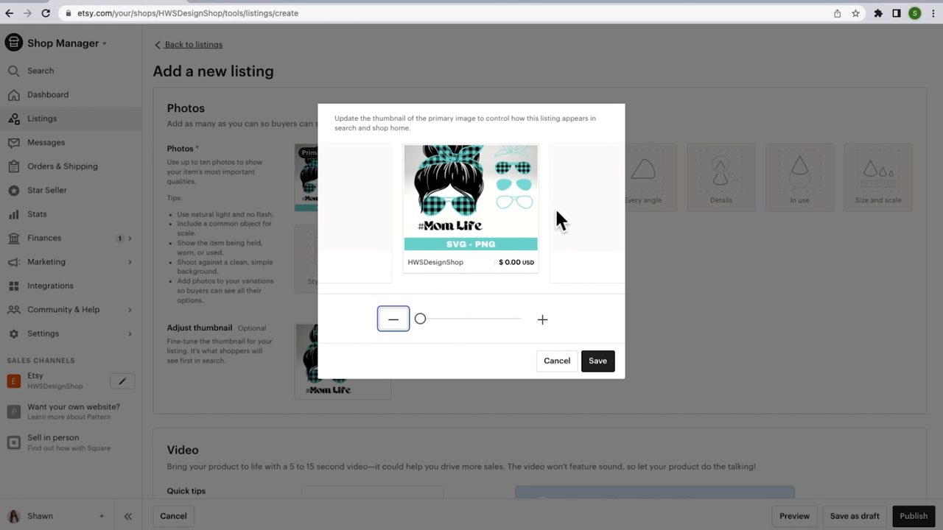
{"action": "left_click", "coordinate": [595, 360]}
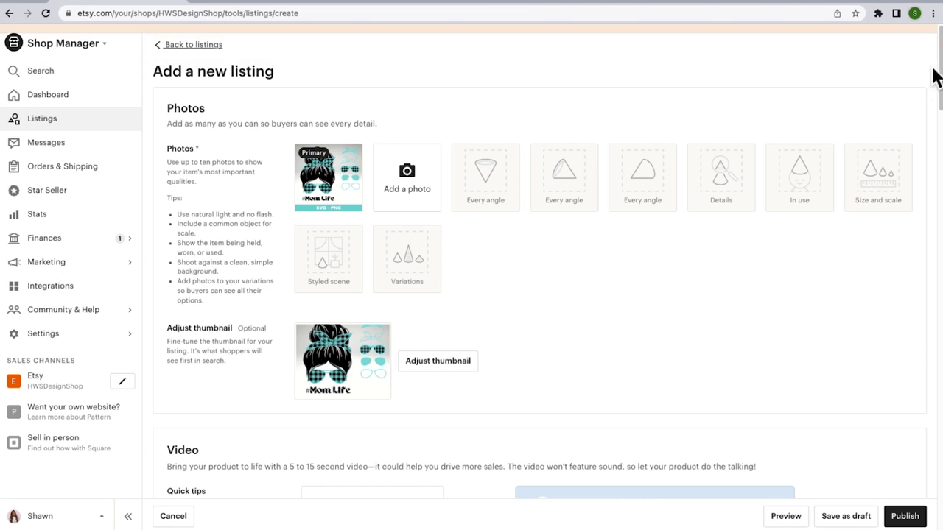
- Begin the listing title with "Mom Life SVG - Messy Bun SVG" in the listing details
{"action": "left_click_drag", "start_coordinate": [932, 53], "coordinate": [941, 64]}
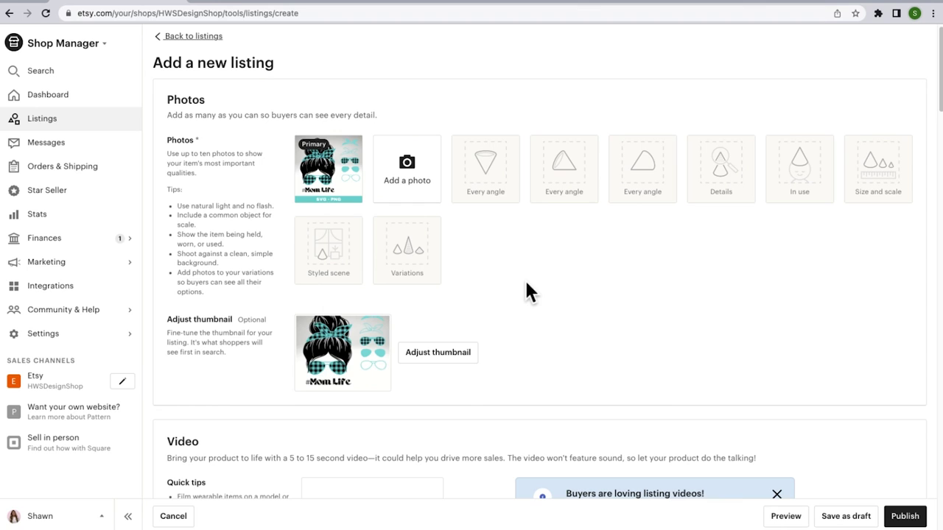
{"action": "left_click", "coordinate": [940, 49]}
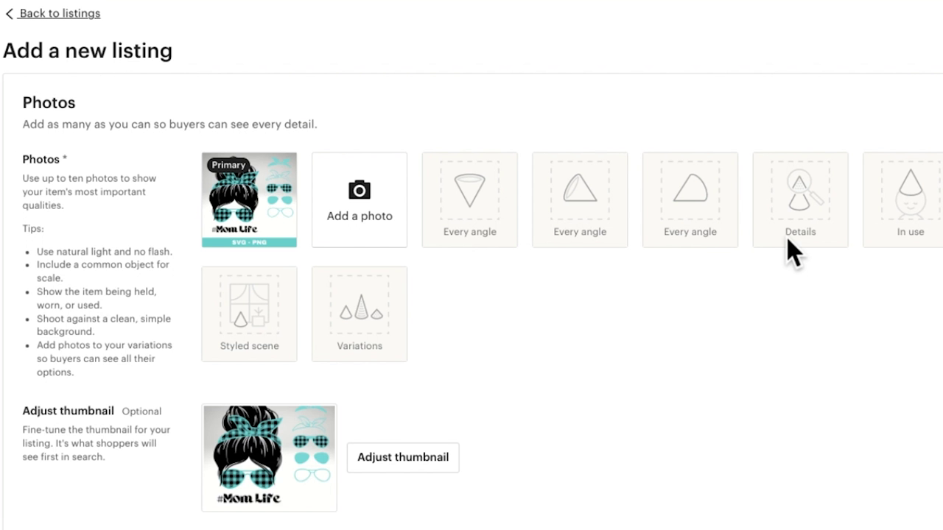
{"action": "scroll", "coordinate": [792, 254], "scroll_direction": "down", "scroll_amount": 1}
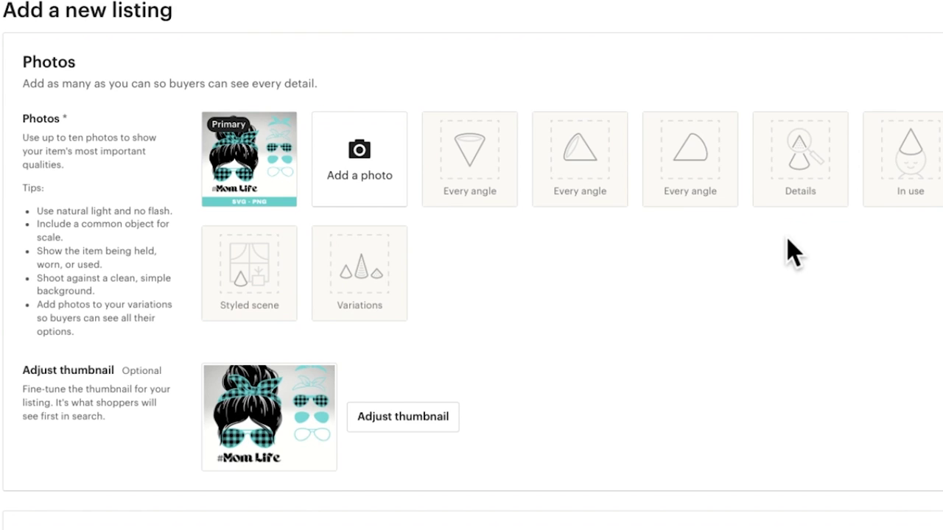
{"action": "scroll", "coordinate": [792, 255], "scroll_direction": "down", "scroll_amount": 4}
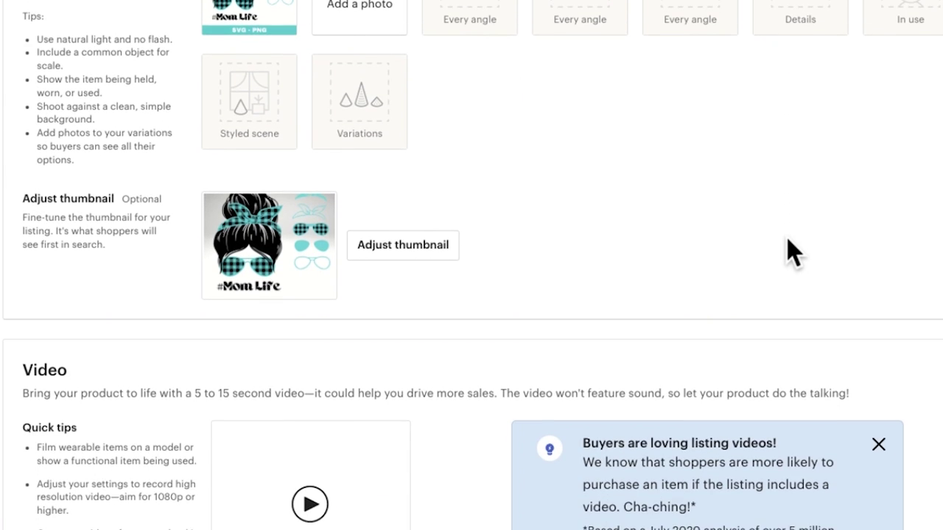
{"action": "scroll", "coordinate": [791, 254], "scroll_direction": "down", "scroll_amount": 4}
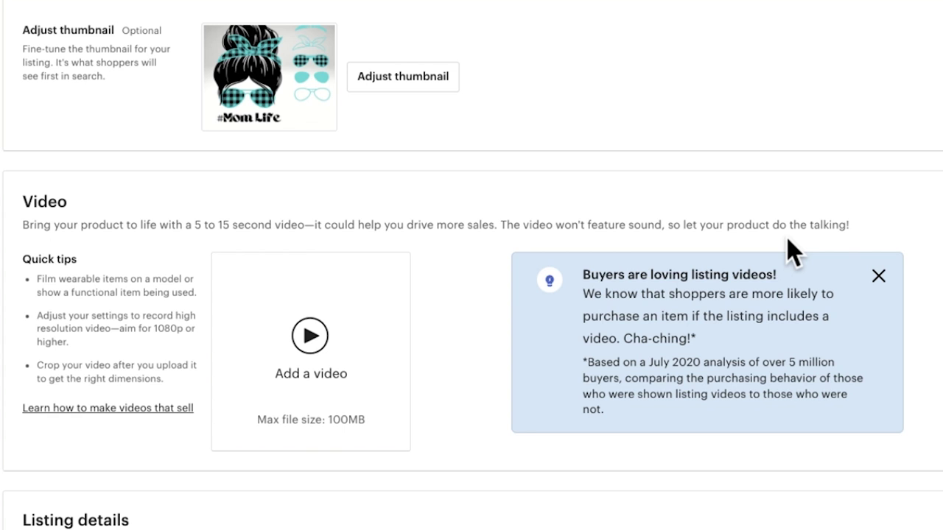
{"action": "scroll", "coordinate": [792, 250], "scroll_direction": "down", "scroll_amount": 3}
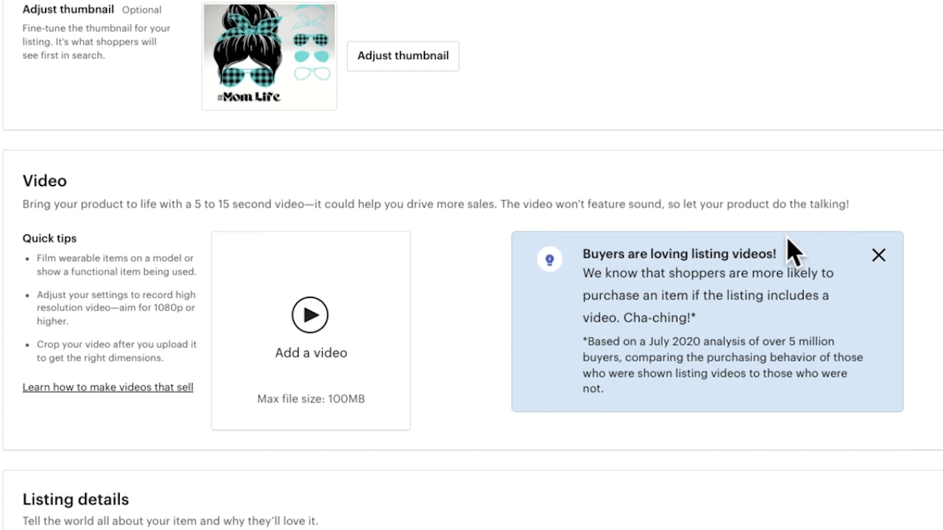
{"action": "scroll", "coordinate": [791, 250], "scroll_direction": "down", "scroll_amount": 2}
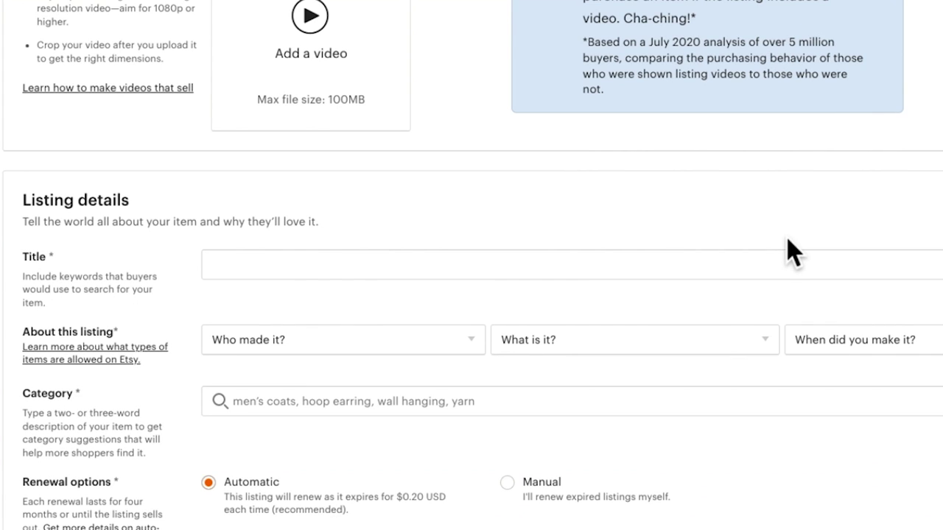
{"action": "left_click", "coordinate": [248, 266]}
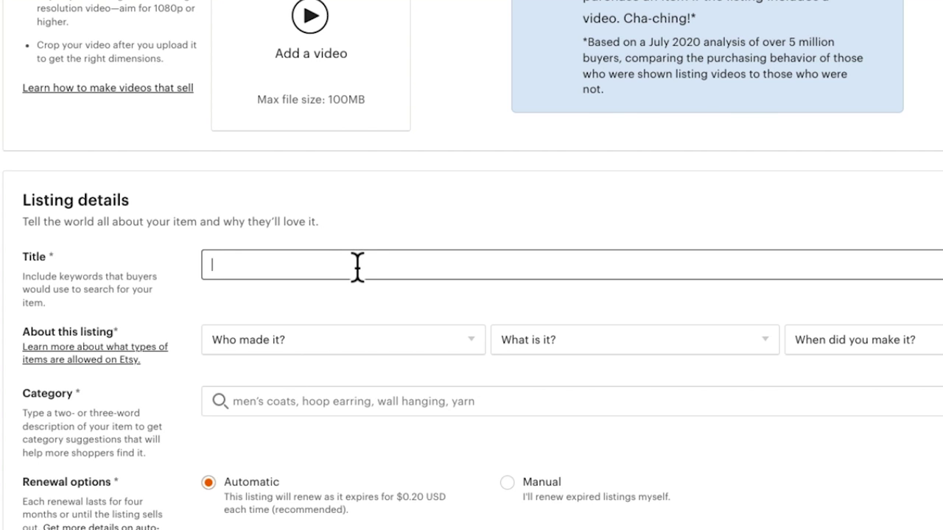
{"action": "type", "text": "Mom Life SVG"}
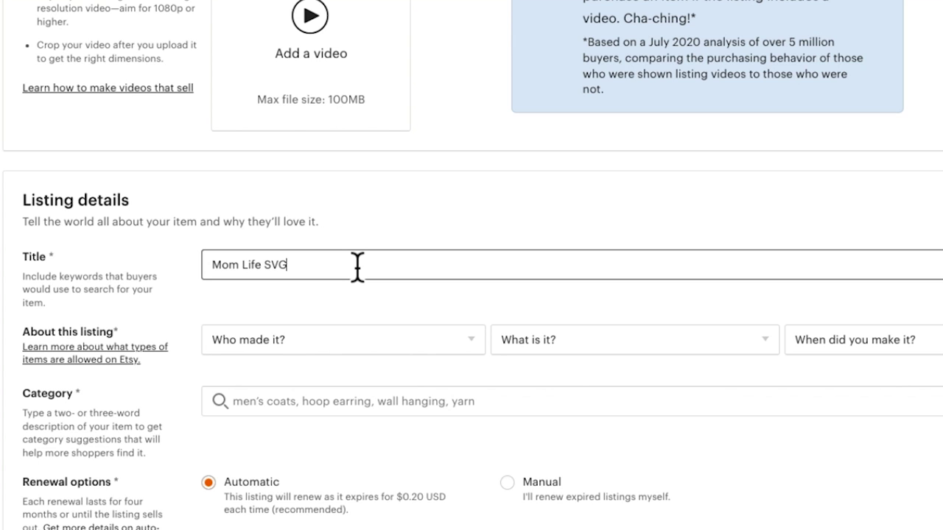
{"action": "type", "text": " - Messy Bun SVG"}
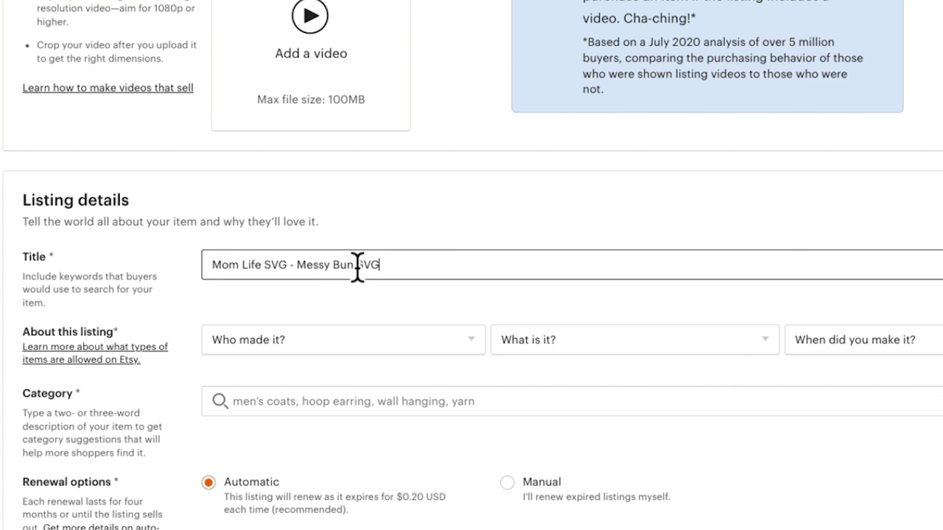
- Extend the listing title with " - Png Svg cut file - Cricut cut file"
{"action": "type", "text": " - "}
{"action": "type", "text": "Mom L"}
{"action": "type", "text": "i"}
{"action": "key", "text": "BackSpace"}
{"action": "key", "text": "BackSpace"}
{"action": "key", "text": "BackSpace"}
{"action": "key", "text": "BackSpace"}
{"action": "key", "text": "BackSpace"}
{"action": "type", "text": "Png Svg  cut "}
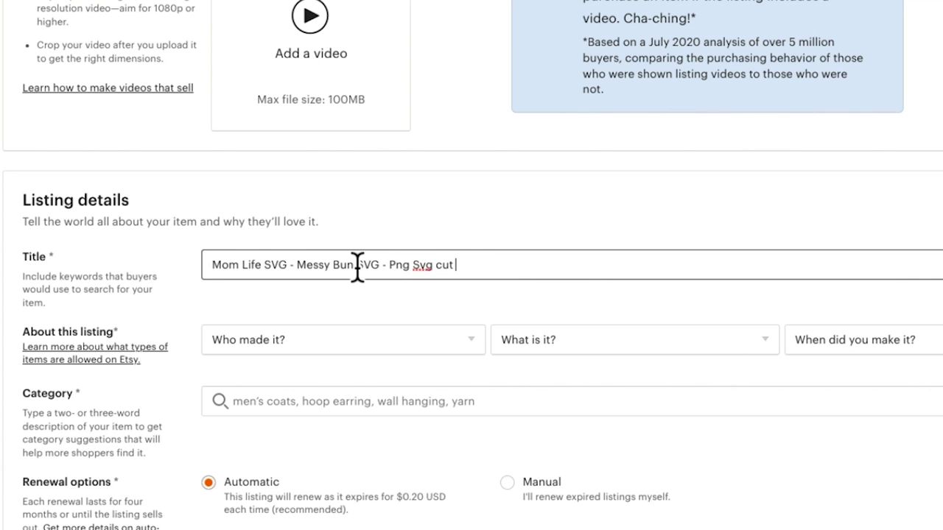
{"action": "type", "text": "files"}
{"action": "key", "text": "BackSpace"}
{"action": "type", "text": "-"}
{"action": "type", "text": "Cricut cut fi"}
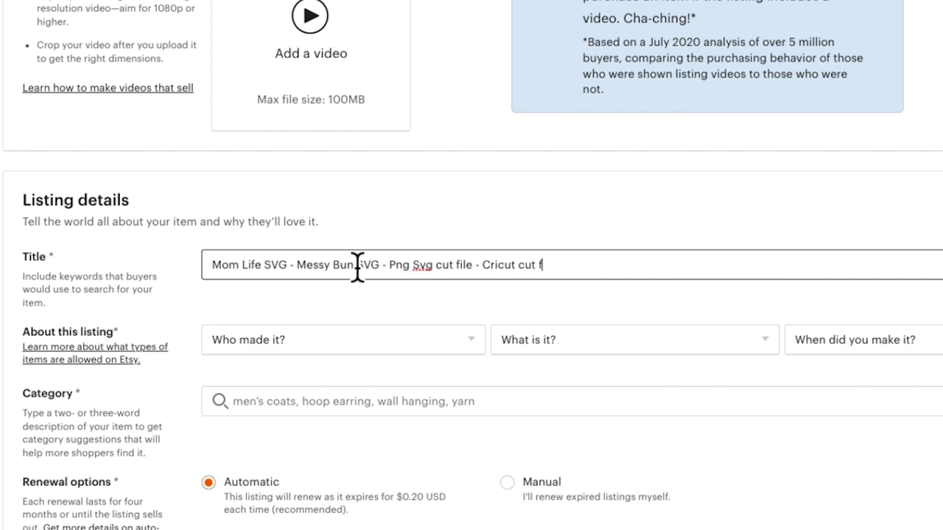
{"action": "type", "text": "le"}
- Describe the item as made by "I did", "A supply or tool to make things", and made in 2020 - 2022
{"action": "left_click", "coordinate": [474, 341]}
{"action": "left_click", "coordinate": [223, 378]}
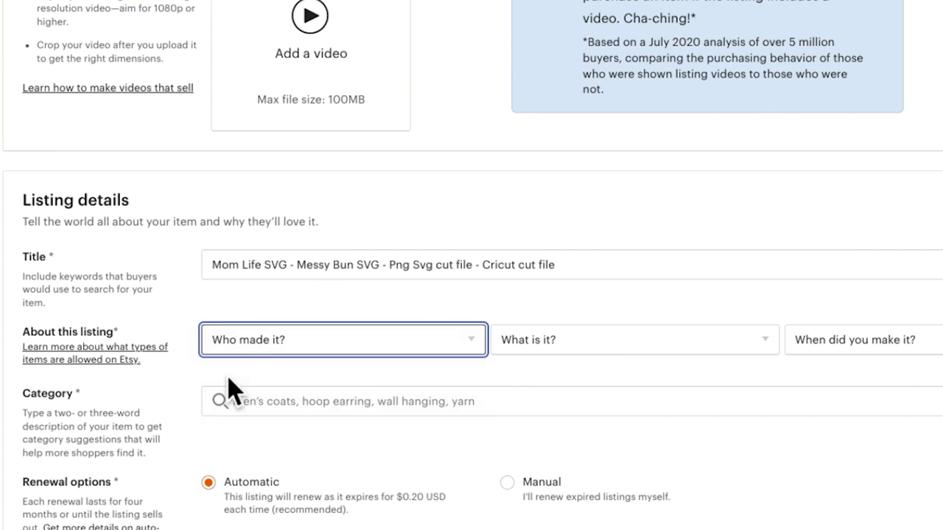
{"action": "left_click", "coordinate": [759, 342]}
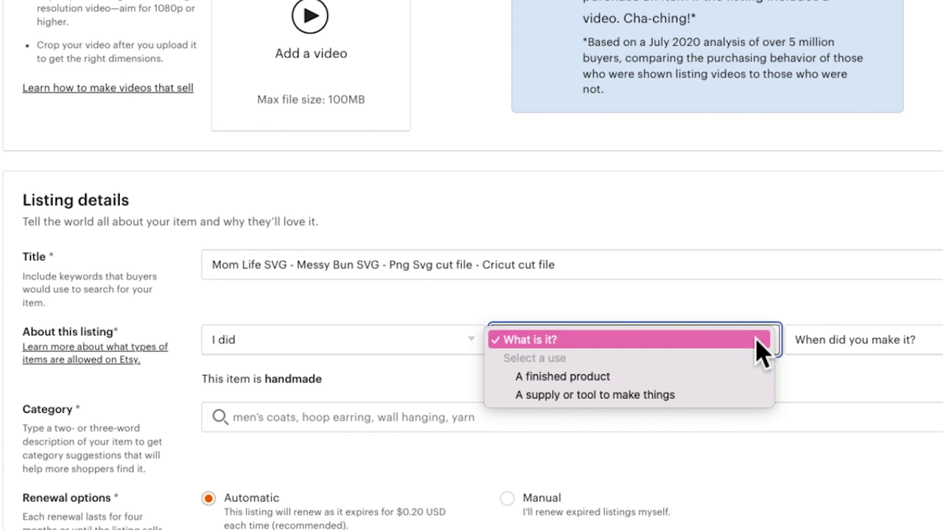
{"action": "left_click", "coordinate": [659, 398]}
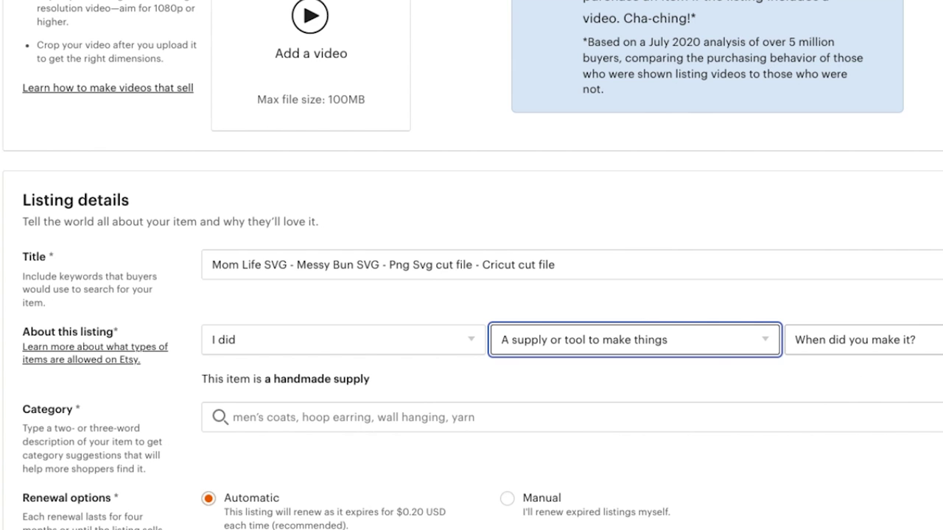
{"action": "left_click", "coordinate": [858, 339]}
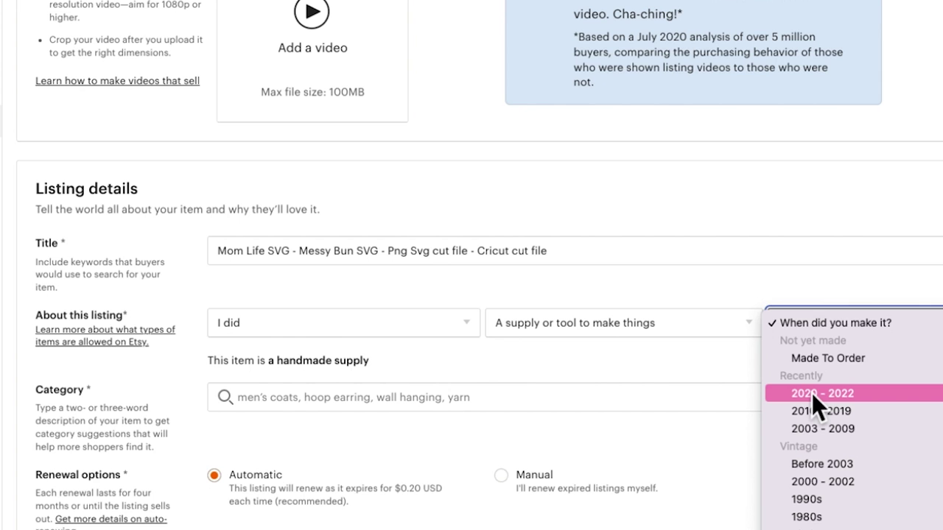
{"action": "left_click", "coordinate": [812, 393]}
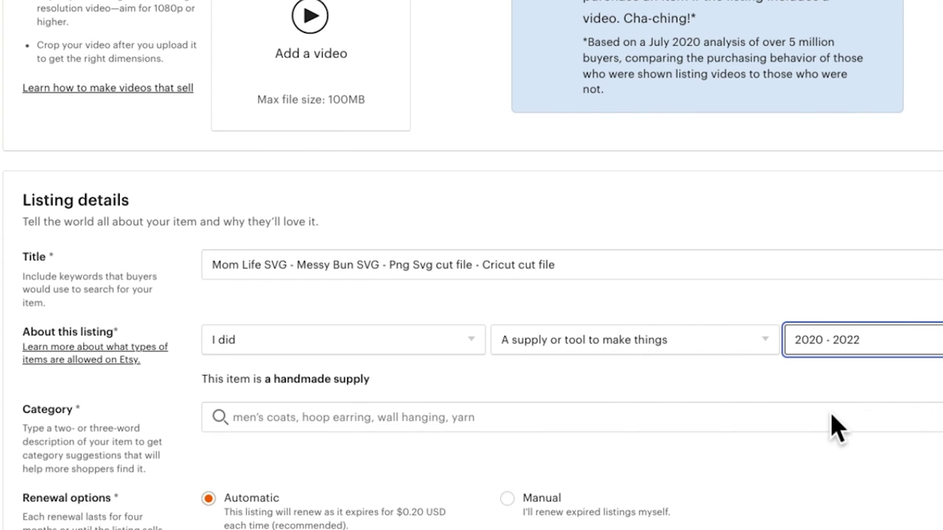
- Set the listing's category to the suggested Clip Art & Image Files
{"action": "scroll", "coordinate": [469, 387], "scroll_direction": "down", "scroll_amount": 1}
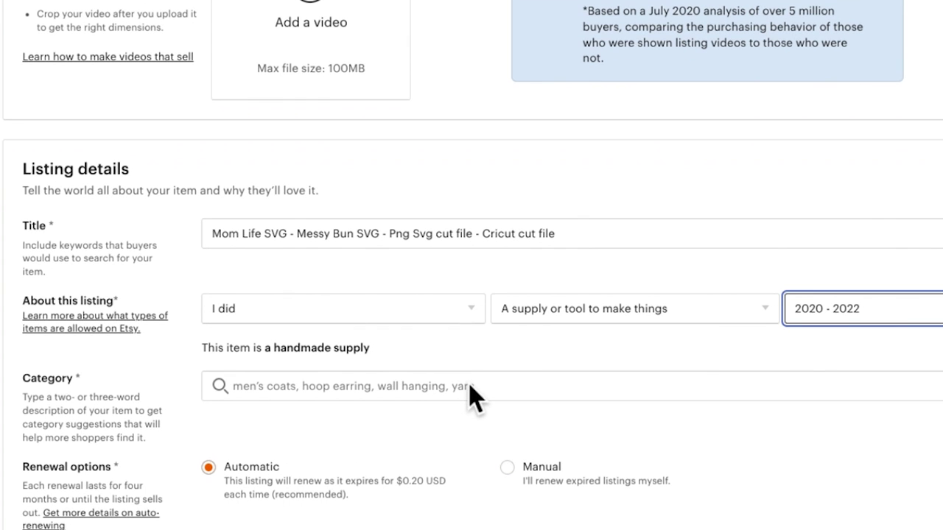
{"action": "scroll", "coordinate": [470, 386], "scroll_direction": "down", "scroll_amount": 1}
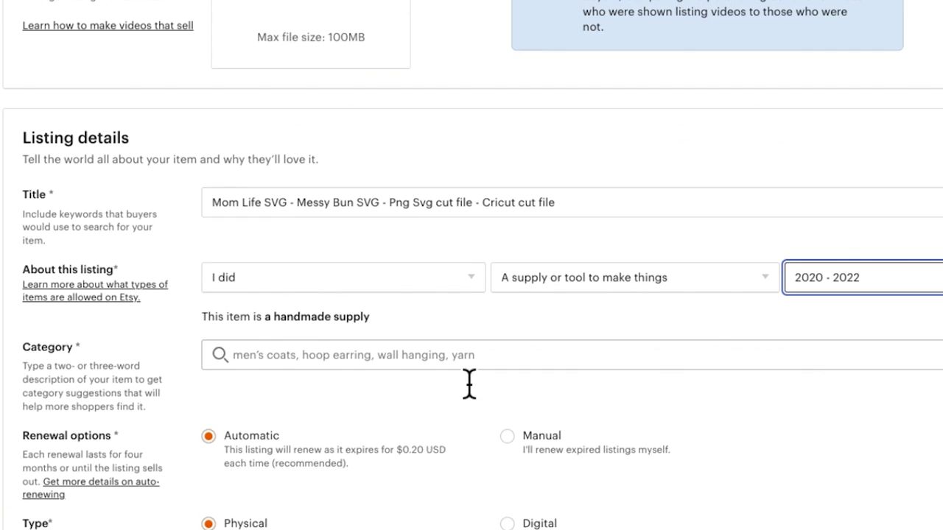
{"action": "left_click", "coordinate": [300, 357]}
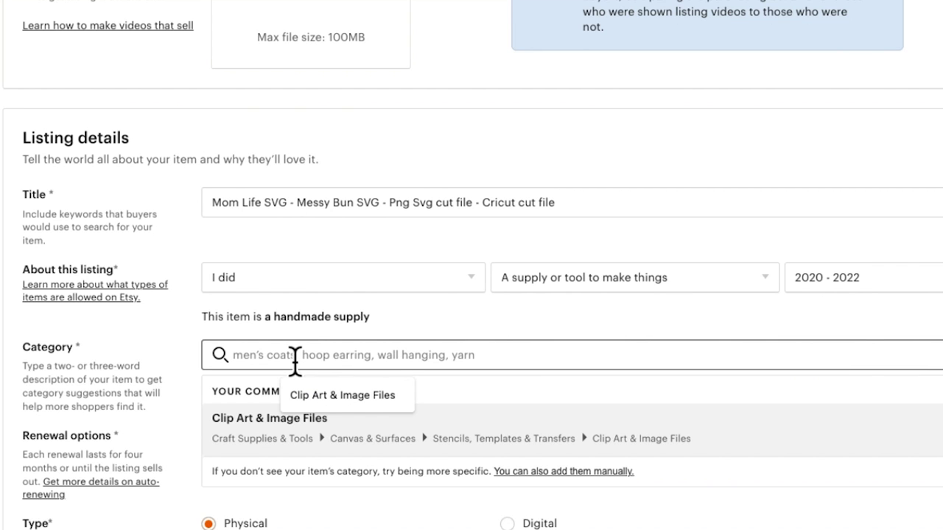
{"action": "left_click", "coordinate": [258, 445]}
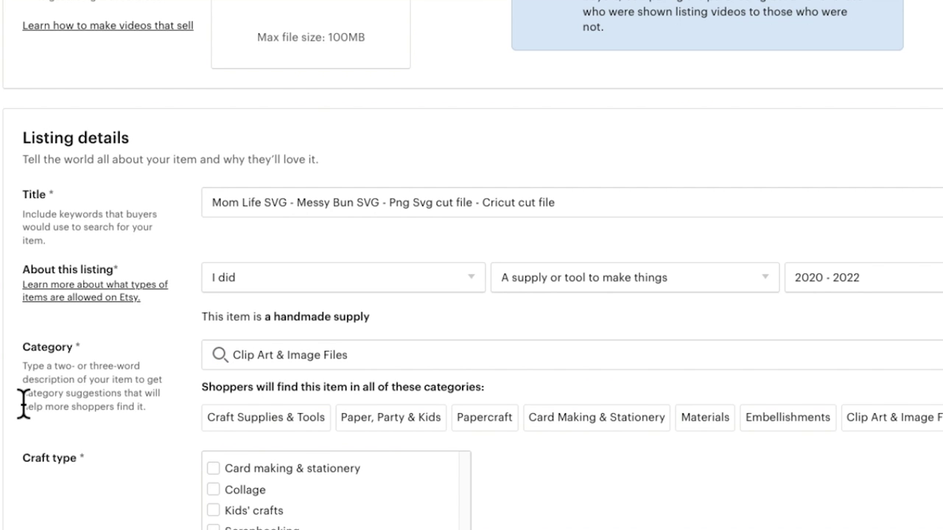
- Select all four craft types: Card making & stationery, Collage, Kids' crafts and Scrapbooking
{"action": "scroll", "coordinate": [621, 489], "scroll_direction": "down", "scroll_amount": 1}
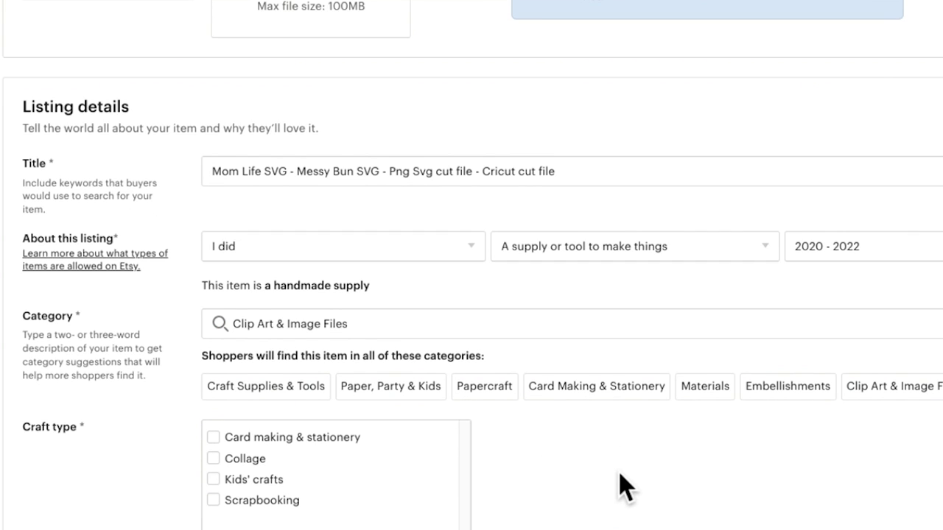
{"action": "scroll", "coordinate": [621, 488], "scroll_direction": "down", "scroll_amount": 1}
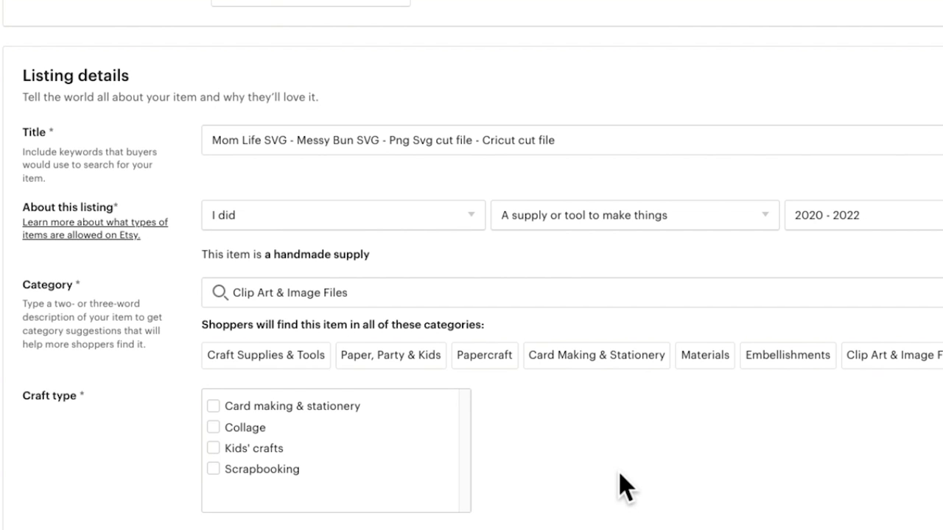
{"action": "left_click", "coordinate": [213, 409]}
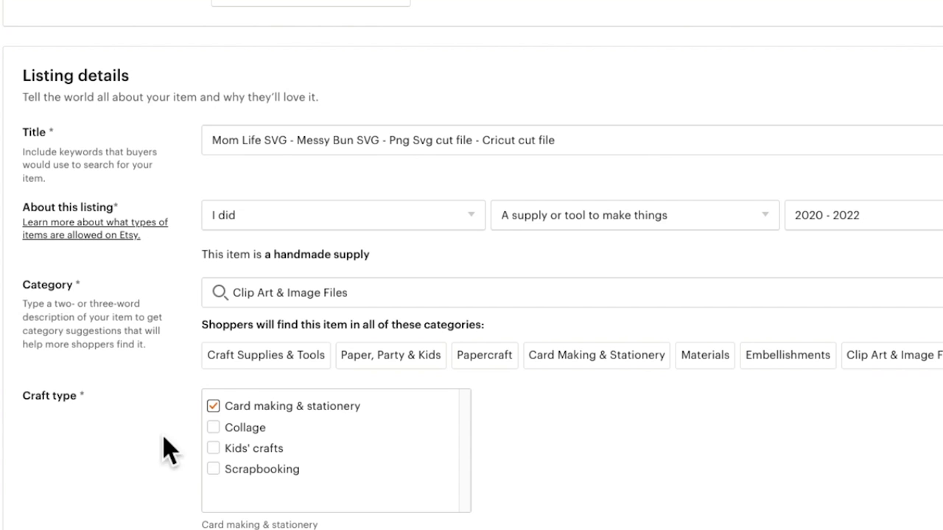
{"action": "left_click", "coordinate": [214, 431]}
{"action": "left_click", "coordinate": [214, 449]}
{"action": "left_click", "coordinate": [213, 469]}
{"action": "scroll", "coordinate": [552, 457], "scroll_direction": "down", "scroll_amount": 3}
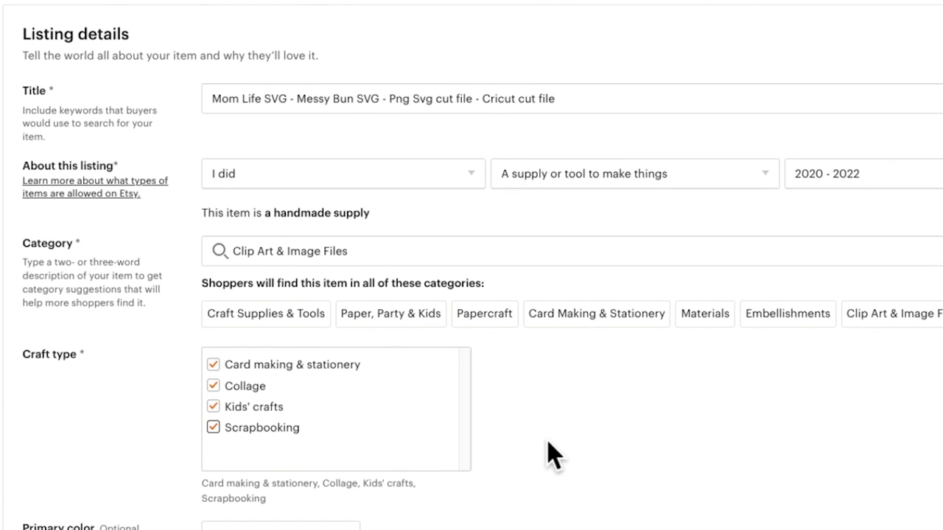
- Review the optional color, size, occasion and holiday attributes, including the available occasion and holiday choices
{"action": "scroll", "coordinate": [552, 457], "scroll_direction": "down", "scroll_amount": 3}
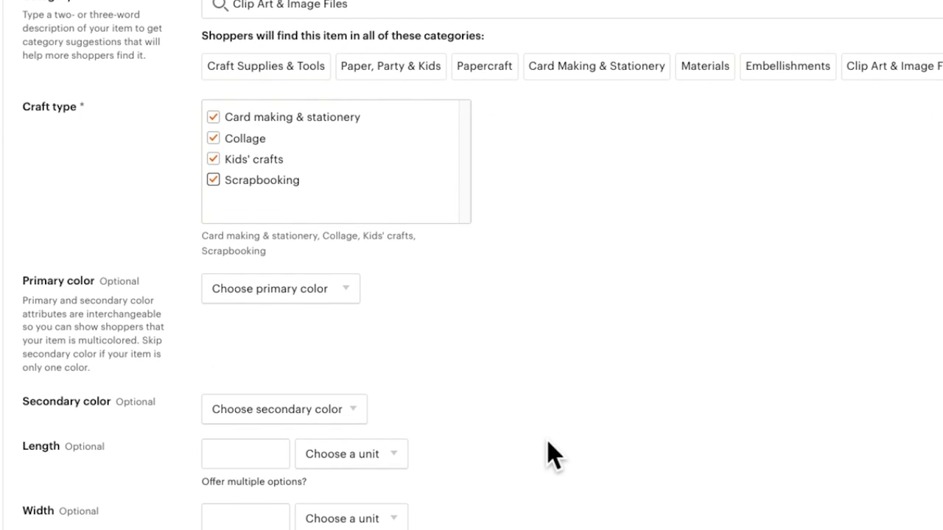
{"action": "scroll", "coordinate": [552, 456], "scroll_direction": "down", "scroll_amount": 2}
{"action": "scroll", "coordinate": [552, 457], "scroll_direction": "down", "scroll_amount": 1}
{"action": "scroll", "coordinate": [552, 456], "scroll_direction": "down", "scroll_amount": 1}
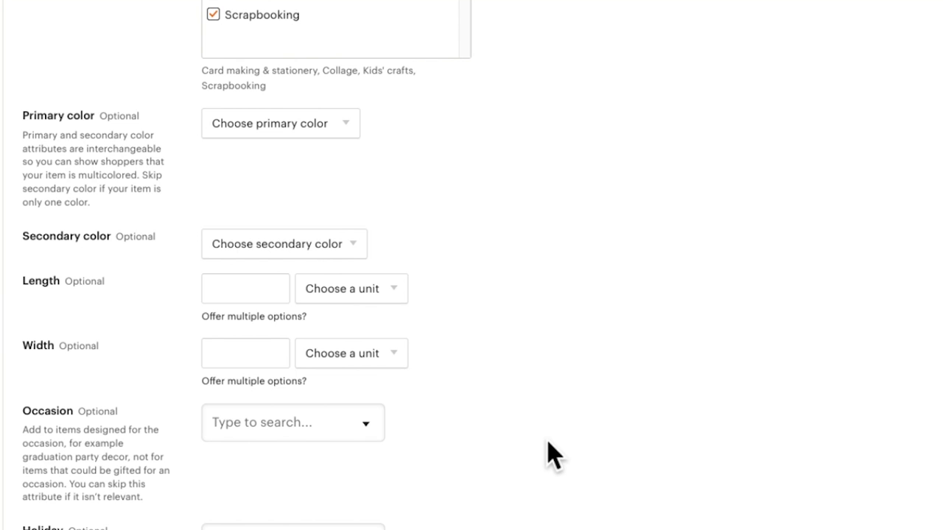
{"action": "scroll", "coordinate": [552, 455], "scroll_direction": "down", "scroll_amount": 2}
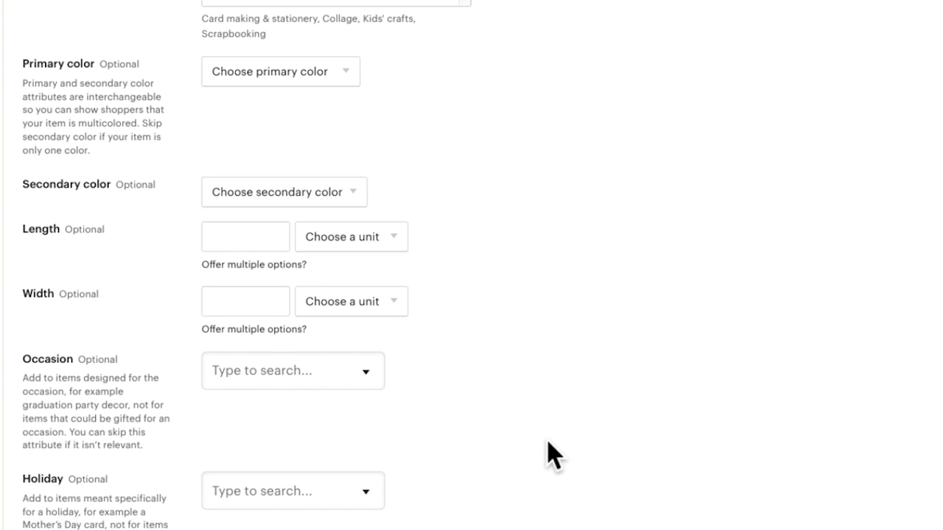
{"action": "scroll", "coordinate": [552, 455], "scroll_direction": "down", "scroll_amount": 1}
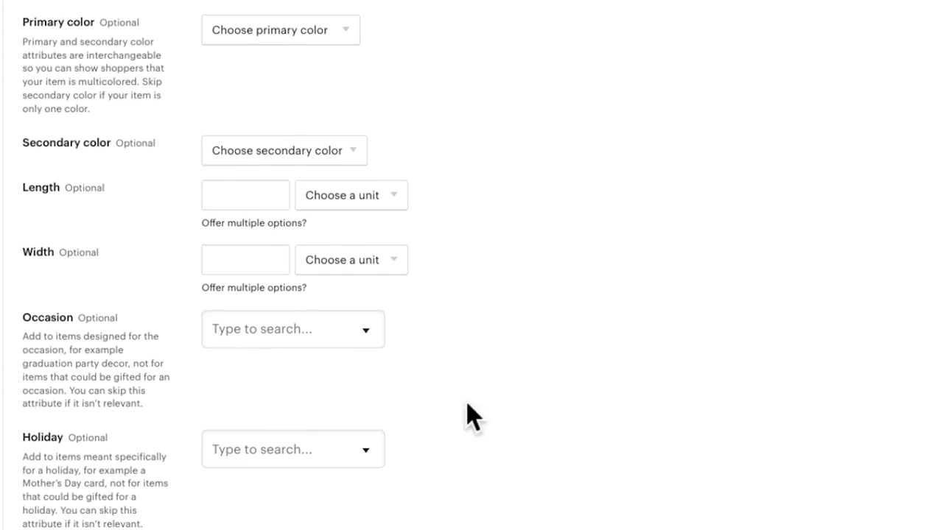
{"action": "left_click", "coordinate": [356, 330]}
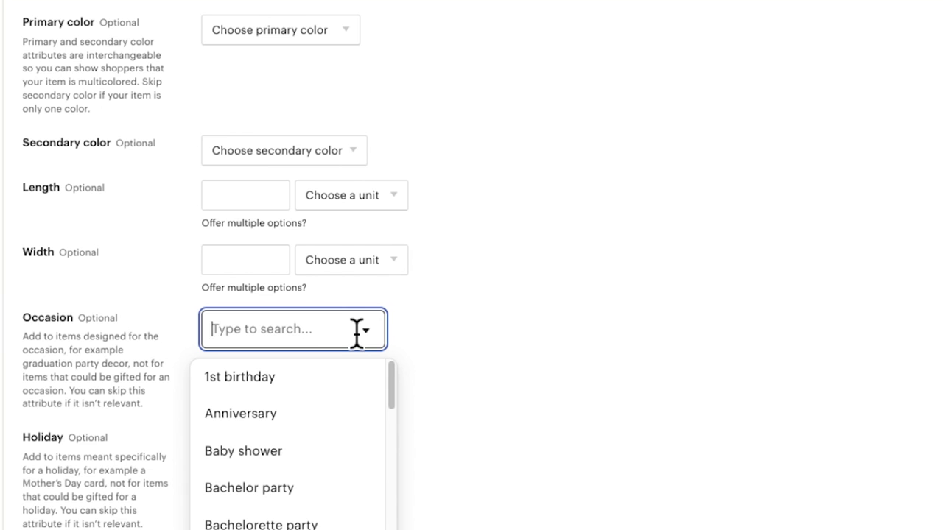
{"action": "left_click_drag", "start_coordinate": [391, 385], "coordinate": [401, 365]}
{"action": "left_click", "coordinate": [492, 342]}
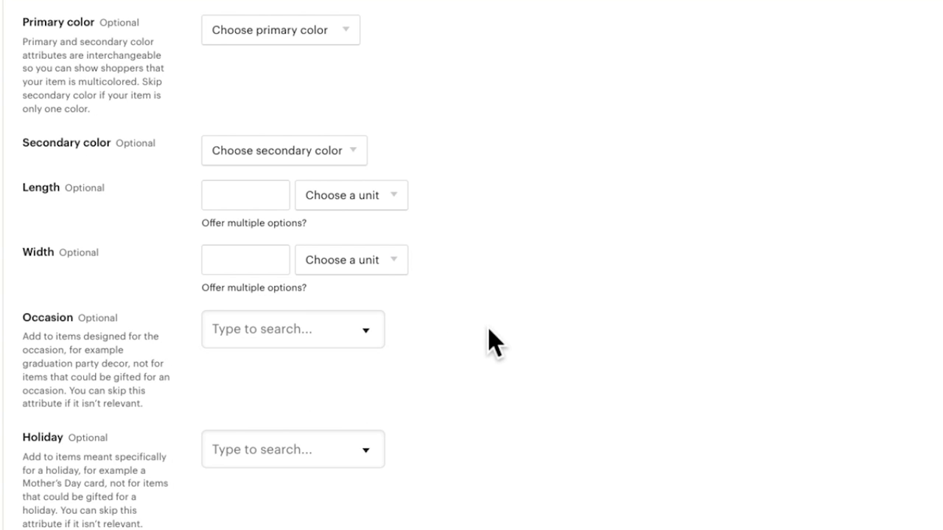
{"action": "scroll", "coordinate": [492, 342], "scroll_direction": "down", "scroll_amount": 1}
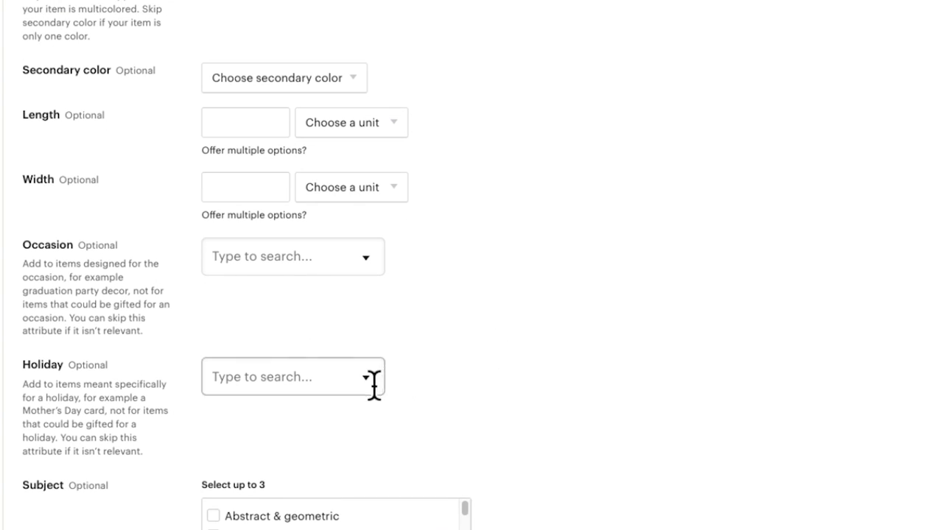
{"action": "left_click", "coordinate": [373, 384]}
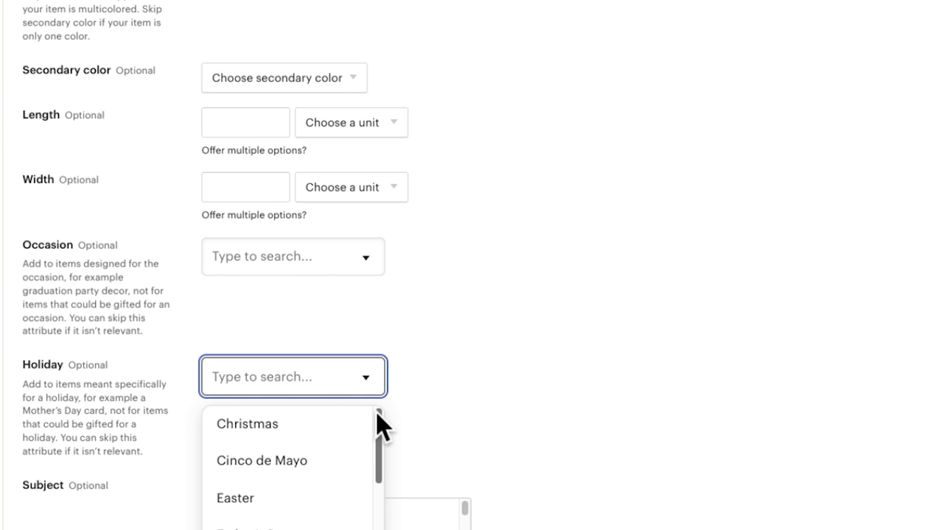
{"action": "left_click", "coordinate": [446, 394]}
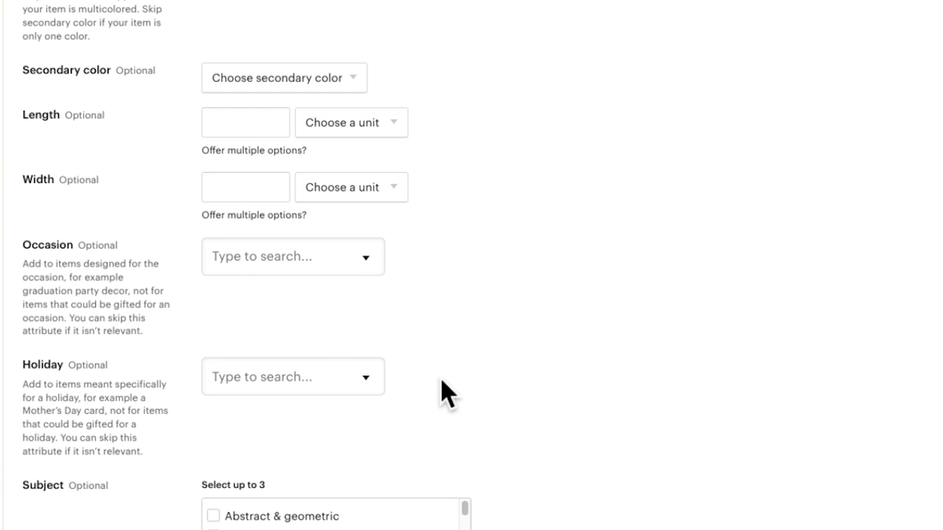
- Choose People & portrait as the listing's subject and set the item type to Digital
{"action": "scroll", "coordinate": [472, 266], "scroll_direction": "down", "scroll_amount": 4}
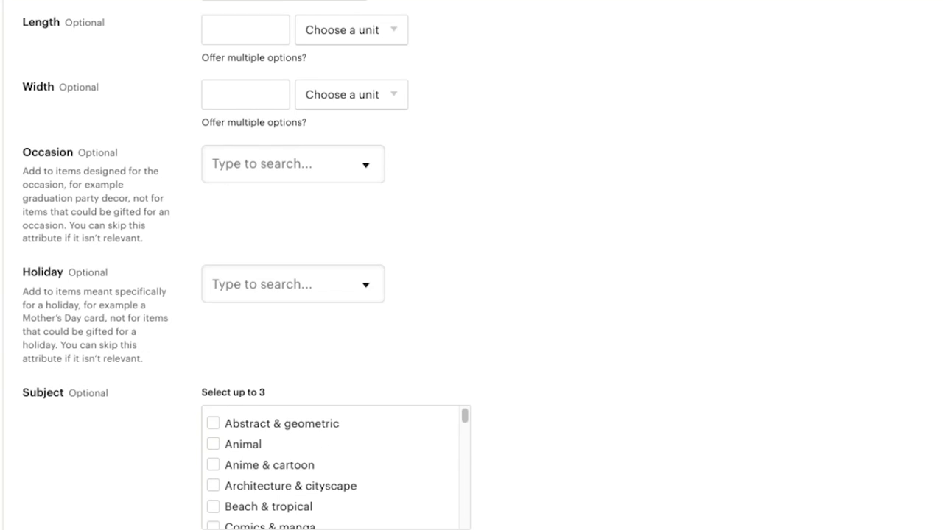
{"action": "scroll", "coordinate": [472, 265], "scroll_direction": "down", "scroll_amount": 2}
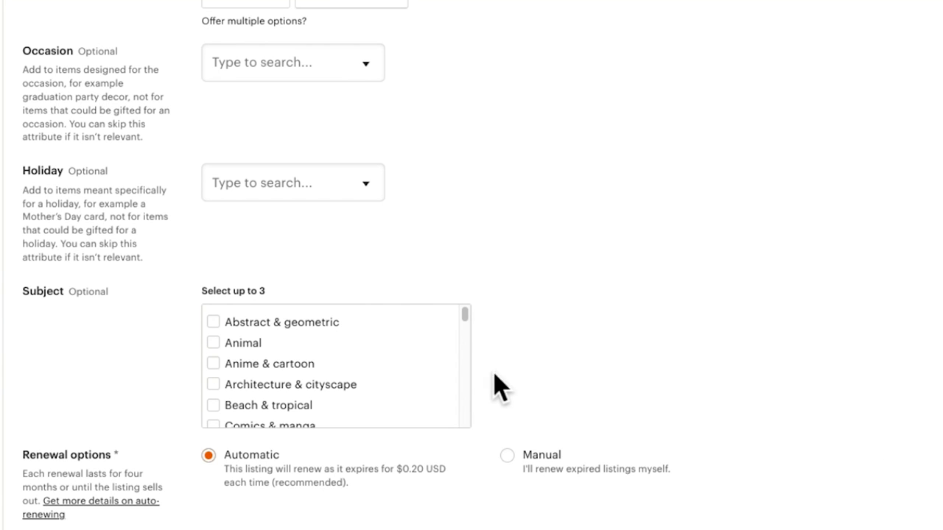
{"action": "left_click_drag", "start_coordinate": [465, 314], "coordinate": [476, 384]}
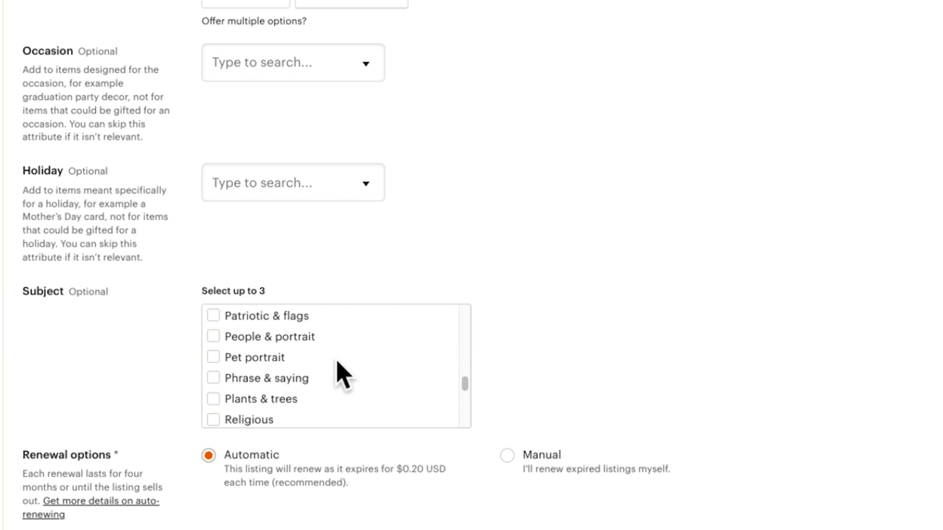
{"action": "left_click", "coordinate": [214, 343]}
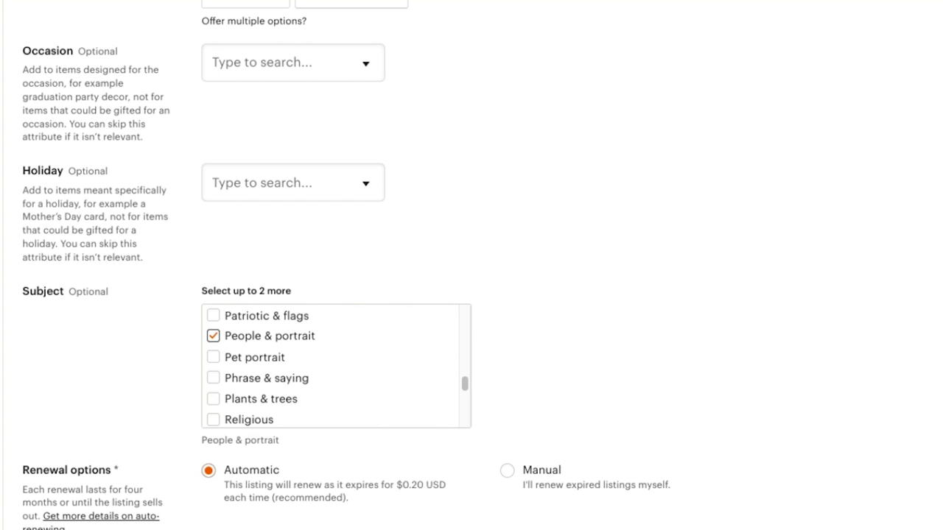
{"action": "scroll", "coordinate": [471, 265], "scroll_direction": "down", "scroll_amount": 5}
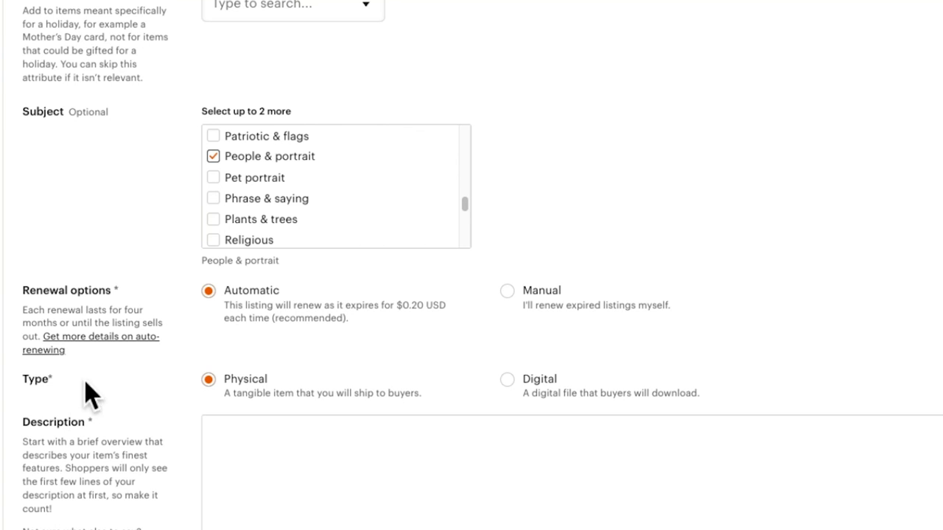
{"action": "left_click", "coordinate": [508, 380]}
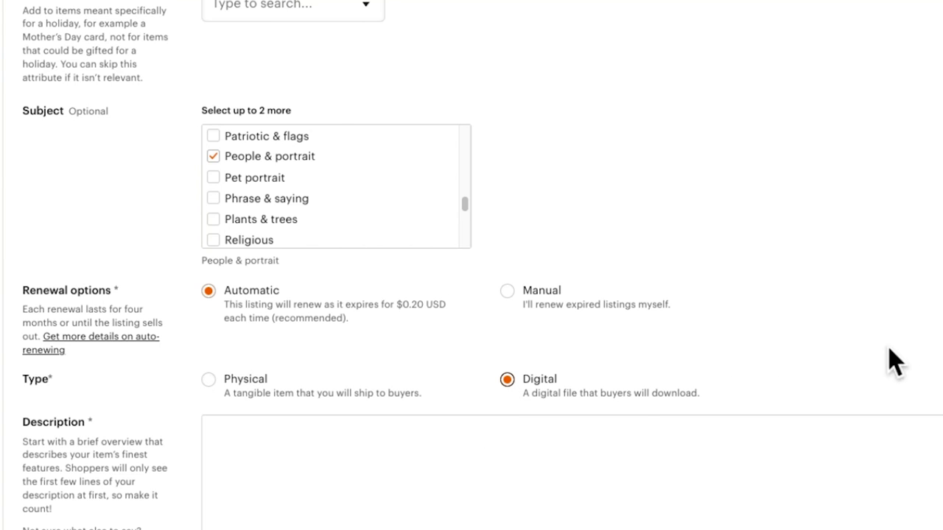
- Write the description "Messy Bun Mom Life SVG", followed below by the separate lines "1 x PNG" and "1 X SVG"
{"action": "scroll", "coordinate": [892, 336], "scroll_direction": "down", "scroll_amount": 2}
{"action": "scroll", "coordinate": [892, 337], "scroll_direction": "down", "scroll_amount": 2}
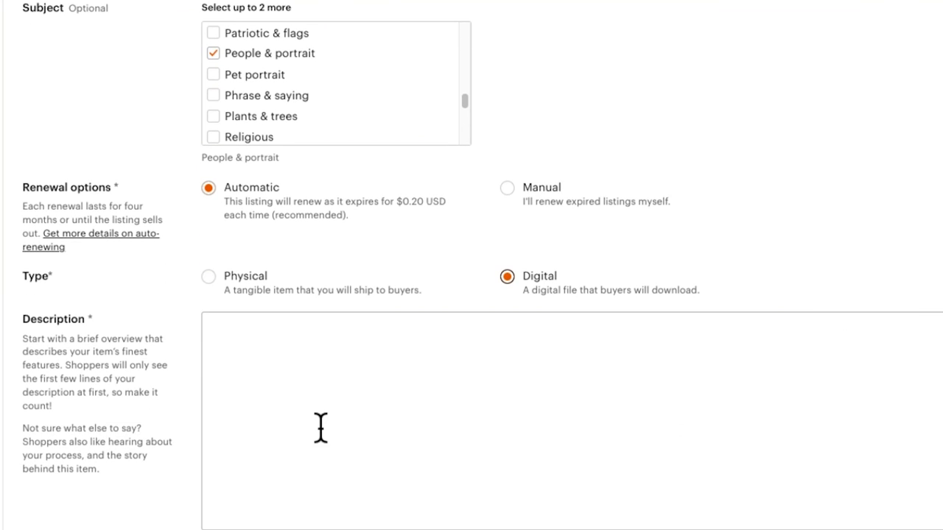
{"action": "scroll", "coordinate": [243, 366], "scroll_direction": "up", "scroll_amount": 1}
{"action": "left_click", "coordinate": [244, 370]}
{"action": "type", "text": "Messy"}
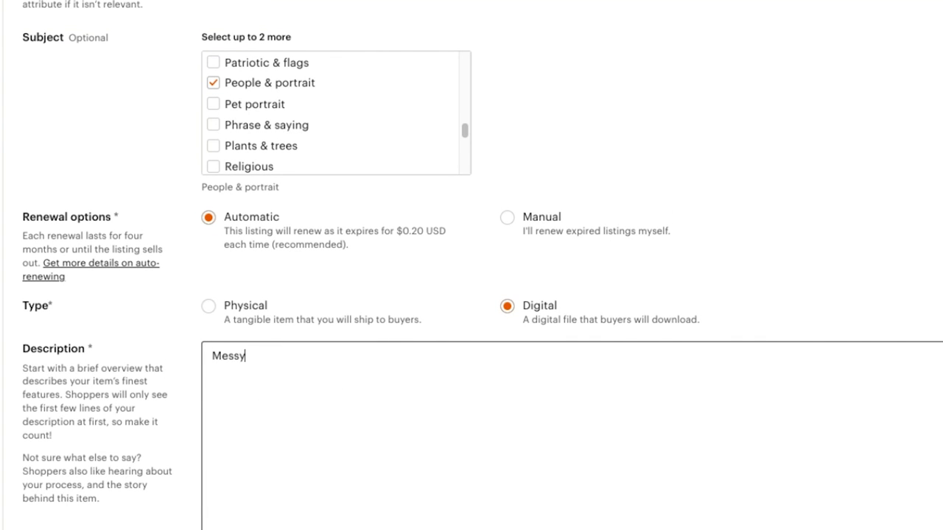
{"action": "type", "text": " Bun Mom Life SVG"}
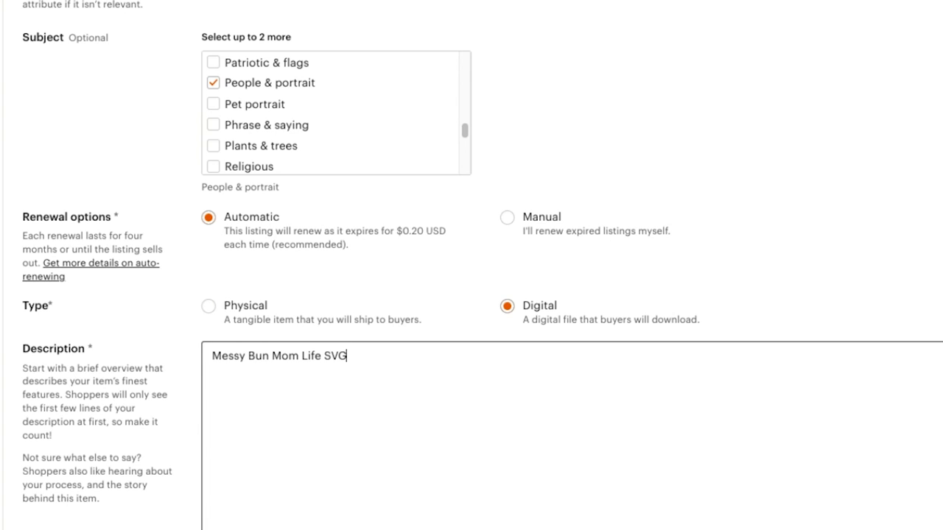
{"action": "key", "text": "Return"}
{"action": "key", "text": "Return"}
{"action": "type", "text": "1 x PNG"}
{"action": "key", "text": "Return"}
{"action": "type", "text": "1 X SVG"}
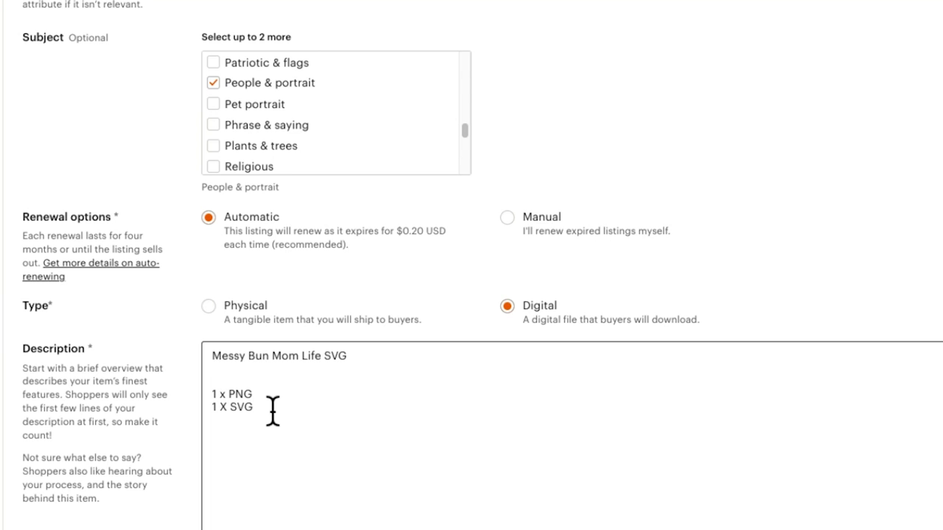
- Assign the listing to the Mother's Day shop section
{"action": "scroll", "coordinate": [272, 411], "scroll_direction": "down", "scroll_amount": 3}
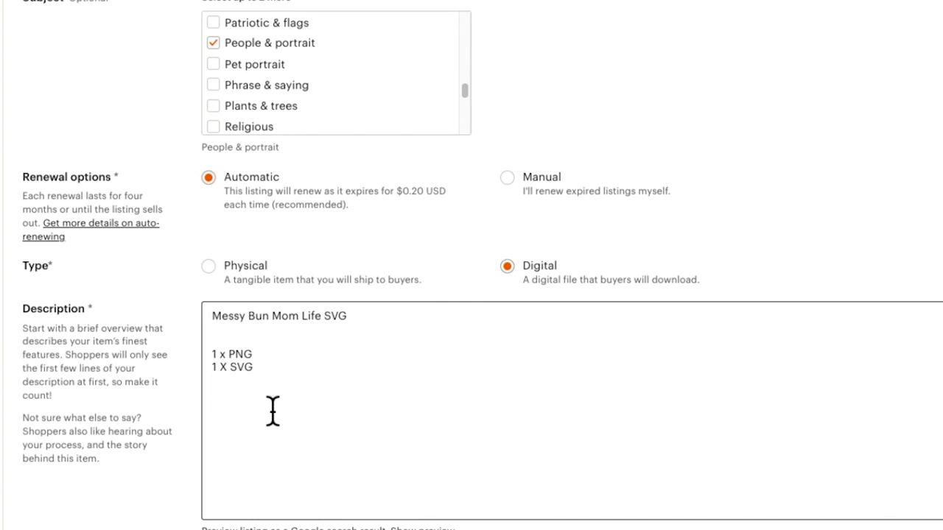
{"action": "scroll", "coordinate": [272, 411], "scroll_direction": "down", "scroll_amount": 3}
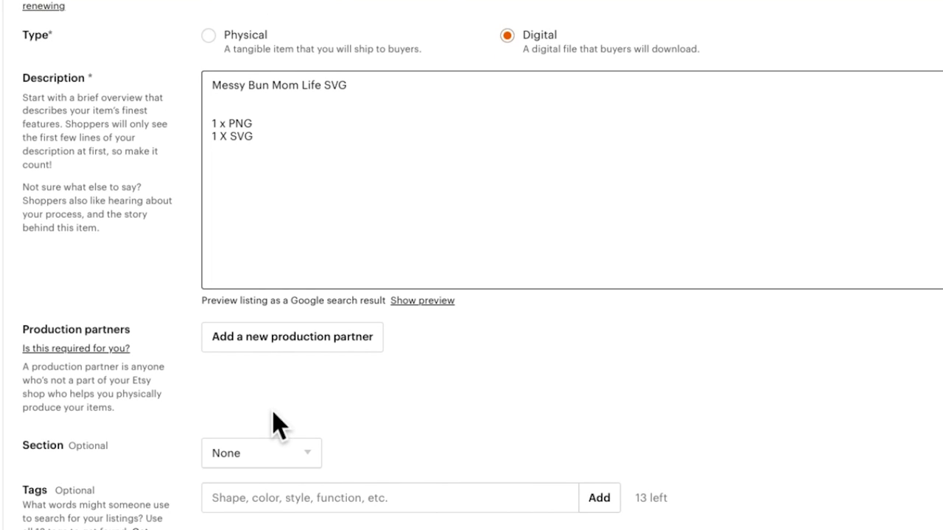
{"action": "scroll", "coordinate": [272, 426], "scroll_direction": "down", "scroll_amount": 1}
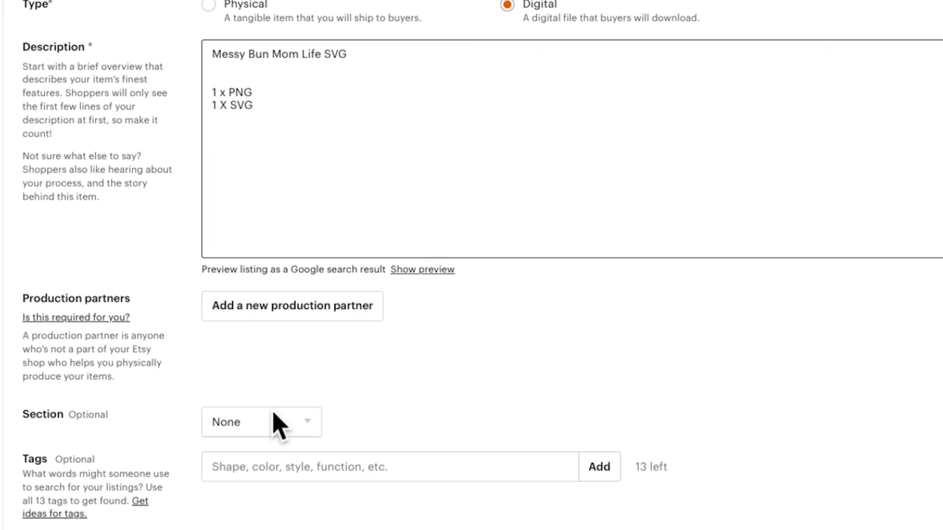
{"action": "scroll", "coordinate": [341, 383], "scroll_direction": "down", "scroll_amount": 1}
{"action": "scroll", "coordinate": [343, 380], "scroll_direction": "down", "scroll_amount": 1}
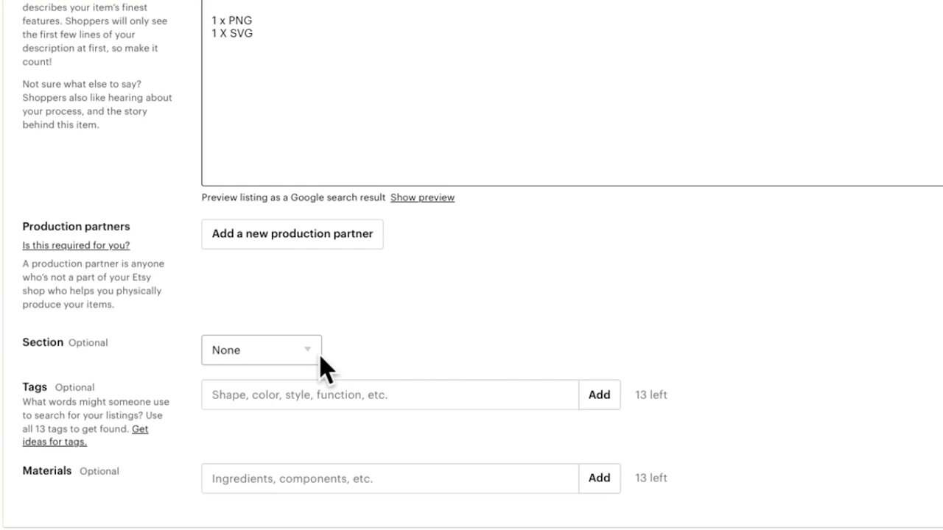
{"action": "left_click", "coordinate": [308, 350]}
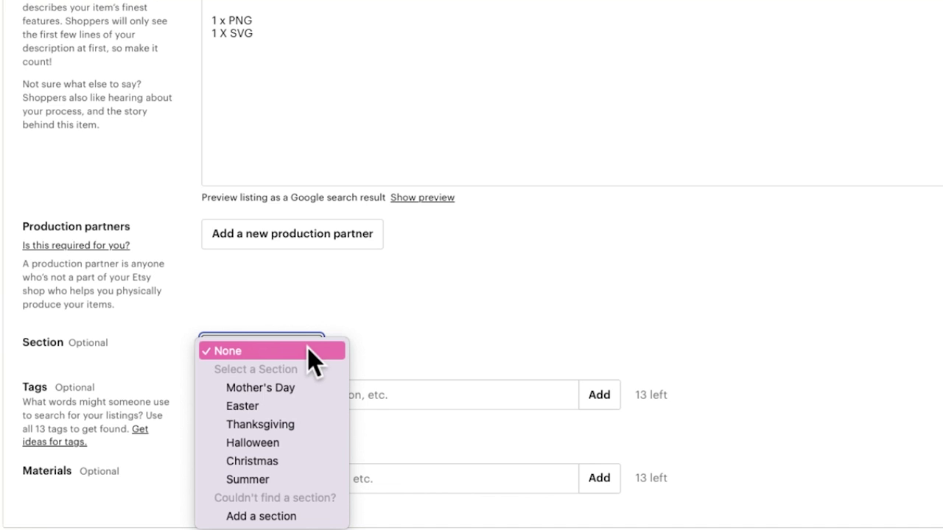
{"action": "left_click", "coordinate": [308, 390]}
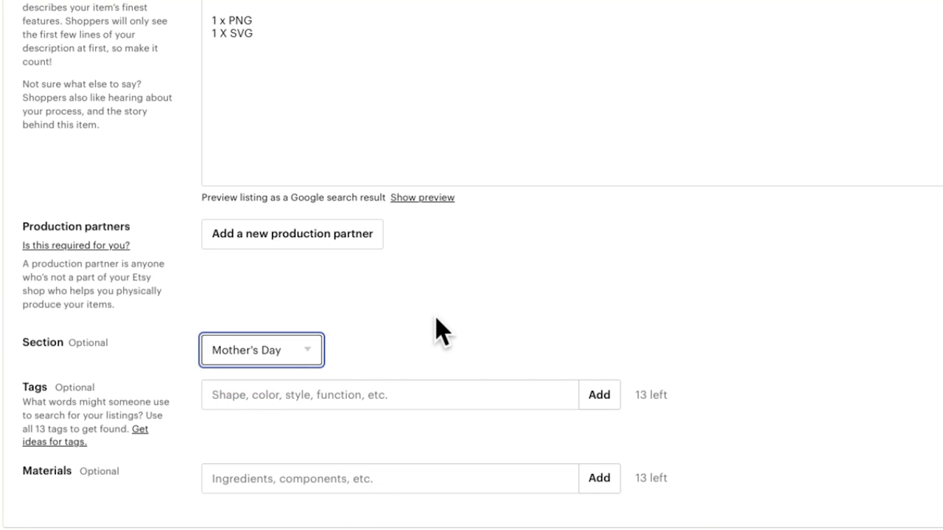
- Add the tag "mom life" to the listing
{"action": "scroll", "coordinate": [439, 332], "scroll_direction": "down", "scroll_amount": 1}
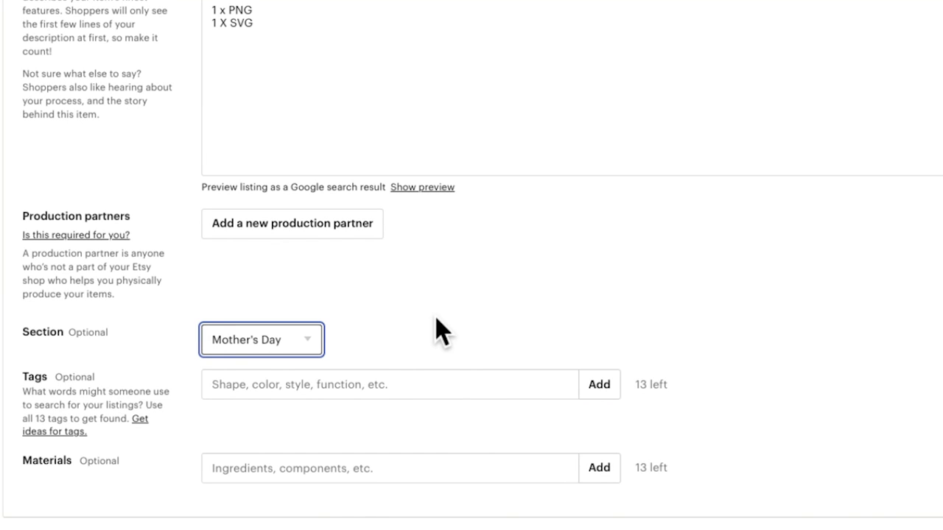
{"action": "scroll", "coordinate": [439, 332], "scroll_direction": "down", "scroll_amount": 2}
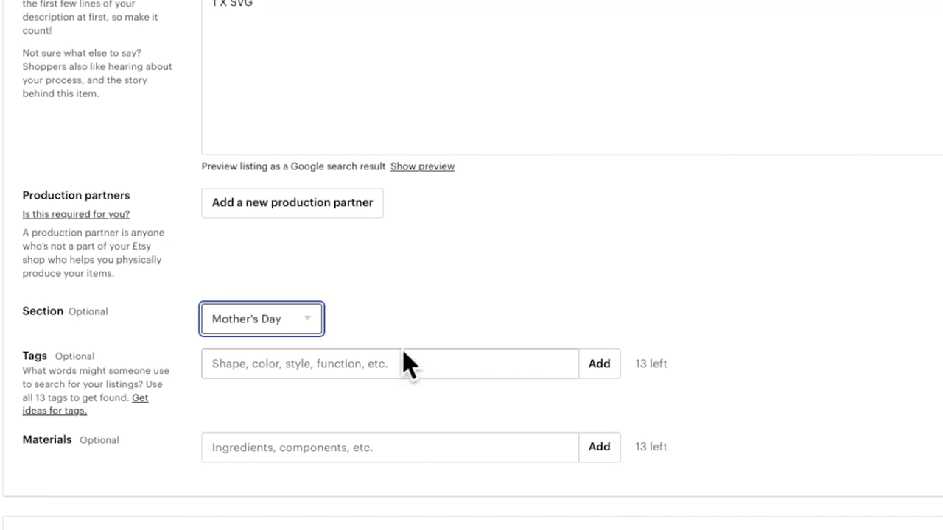
{"action": "left_click", "coordinate": [379, 362]}
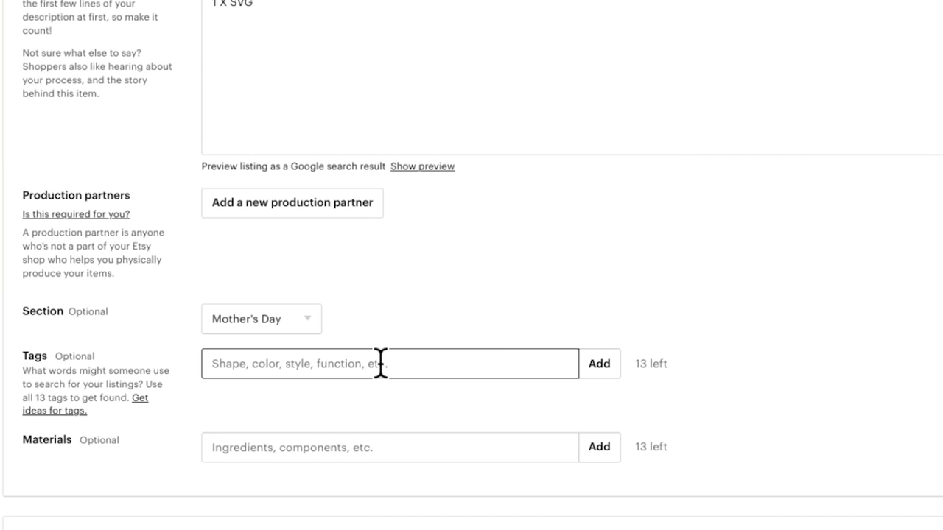
{"action": "left_click", "coordinate": [380, 363]}
{"action": "type", "text": "J"}
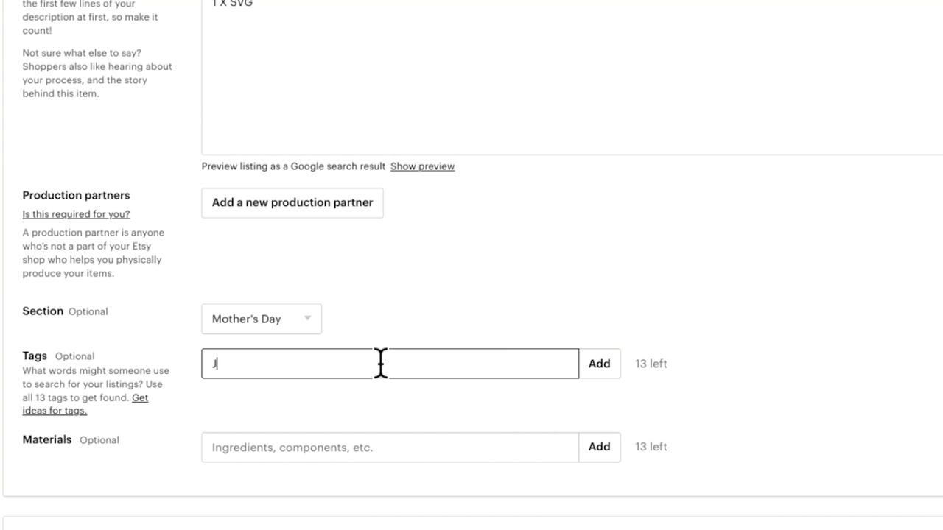
{"action": "key", "text": "BackSpace"}
{"action": "type", "text": "MOM"}
{"action": "key", "text": "BackSpace"}
{"action": "key", "text": "BackSpace"}
{"action": "key", "text": "BackSpace"}
{"action": "type", "text": "mom life"}
{"action": "key", "text": "Return"}
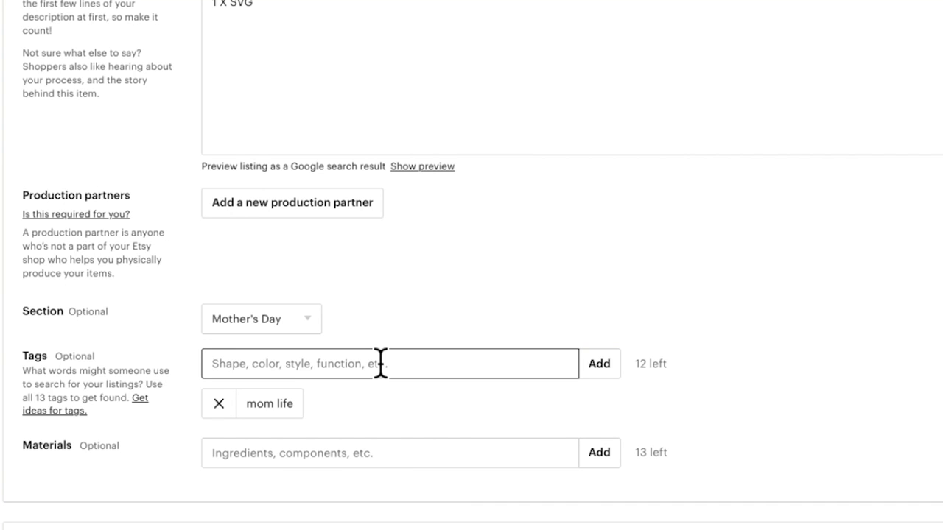
- Add "svg" and "png" as two separate tags
{"action": "type", "text": "svg"}
{"action": "key", "text": "Return"}
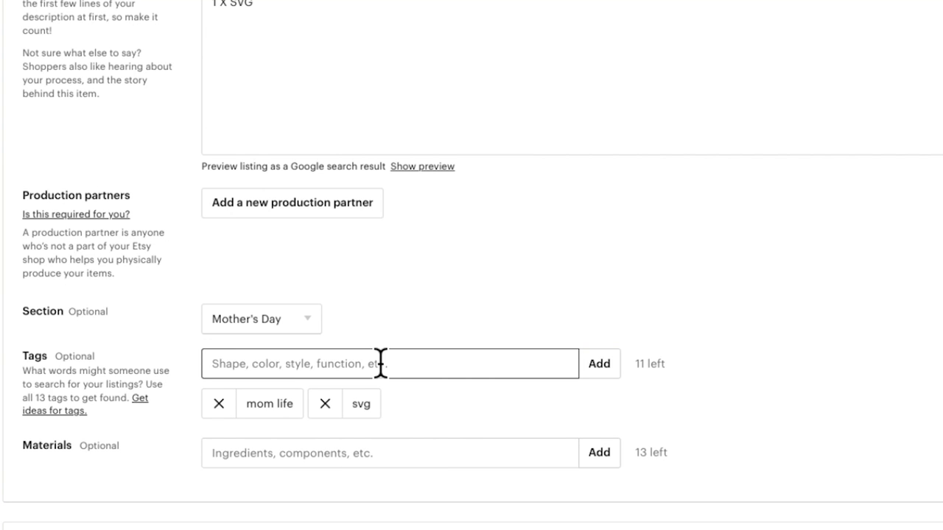
{"action": "type", "text": "png me"}
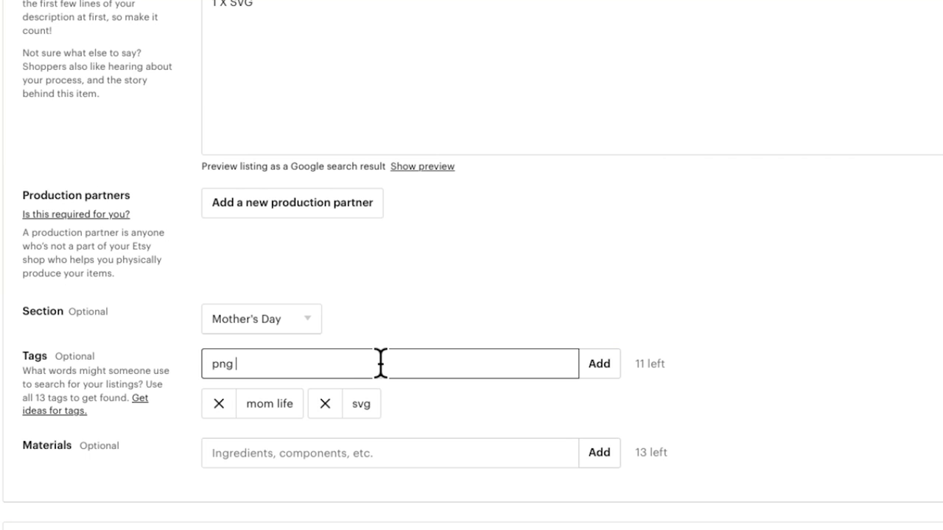
{"action": "key", "text": "BackSpace"}
{"action": "key", "text": "BackSpace"}
{"action": "key", "text": "BackSpace"}
{"action": "key", "text": "Return"}
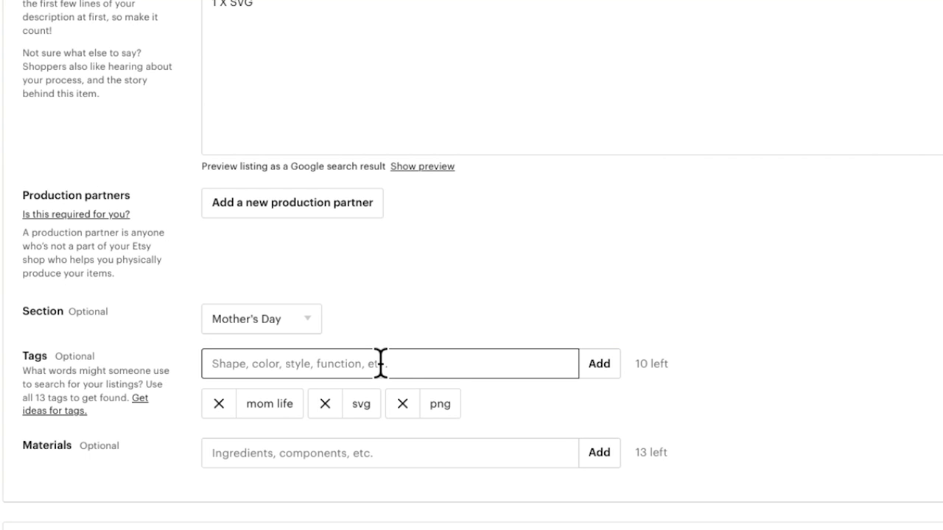
- Add the tags "messy bun" and "cricut cut file" to the listing
{"action": "type", "text": "messy bun"}
{"action": "key", "text": "Return"}
{"action": "type", "text": "c"}
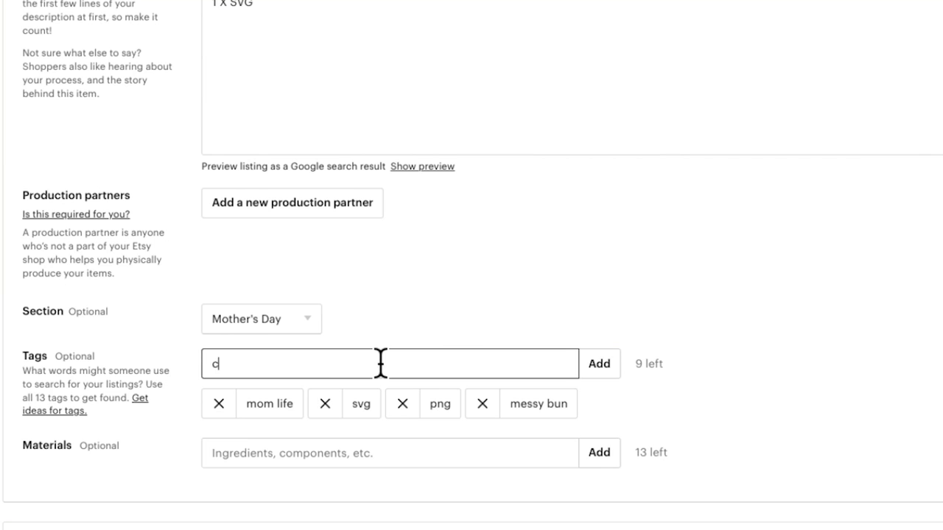
{"action": "type", "text": "ru"}
{"action": "key", "text": "BackSpace"}
{"action": "key", "text": "BackSpace"}
{"action": "type", "text": "ricut cut file"}
{"action": "key", "text": "Return"}
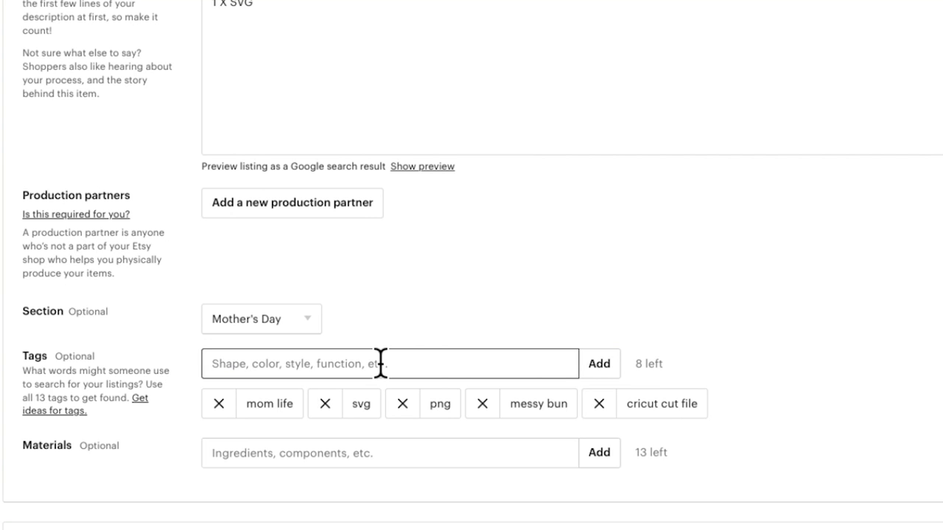
- Add the tags "sublimation file", "DIY crafts" and "mothers day" to the listing
{"action": "type", "text": "sublimation file"}
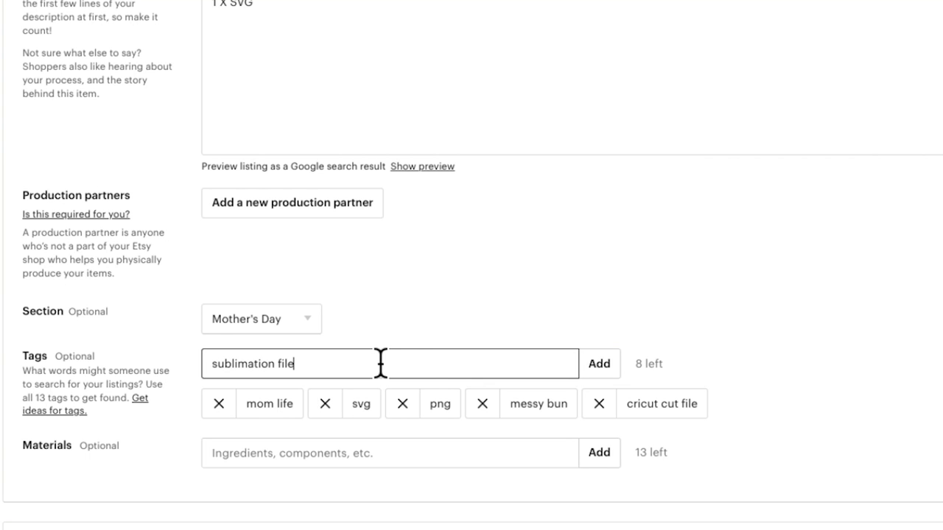
{"action": "key", "text": "Return"}
{"action": "type", "text": "DIY crafts"}
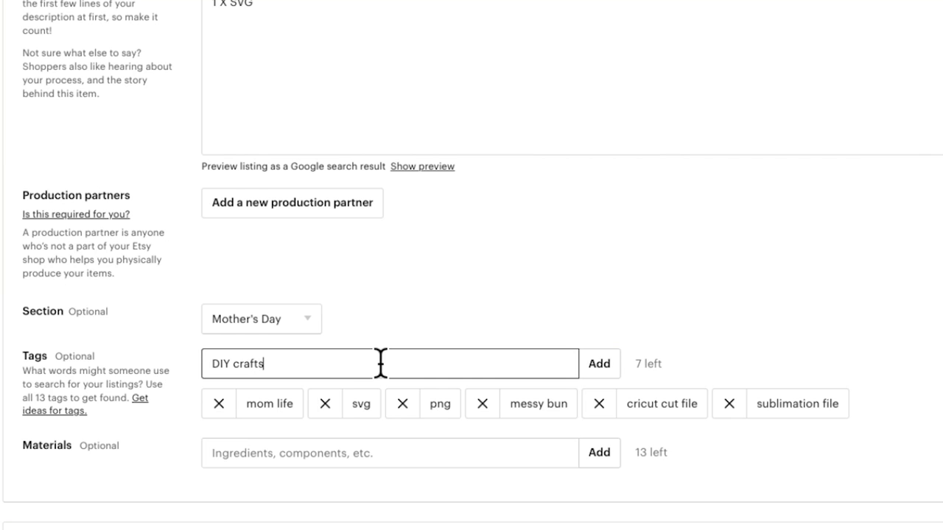
{"action": "key", "text": "Return"}
{"action": "type", "text": "mothers day"}
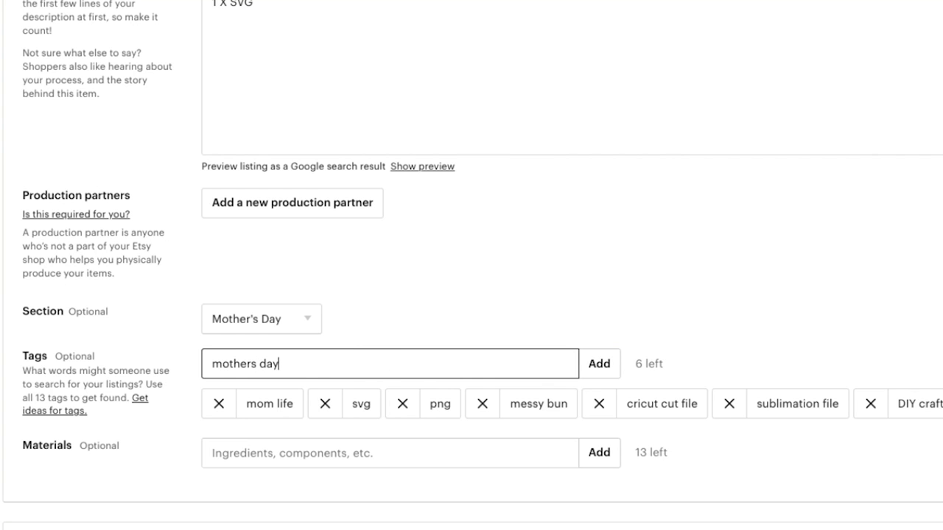
{"action": "left_click", "coordinate": [601, 372]}
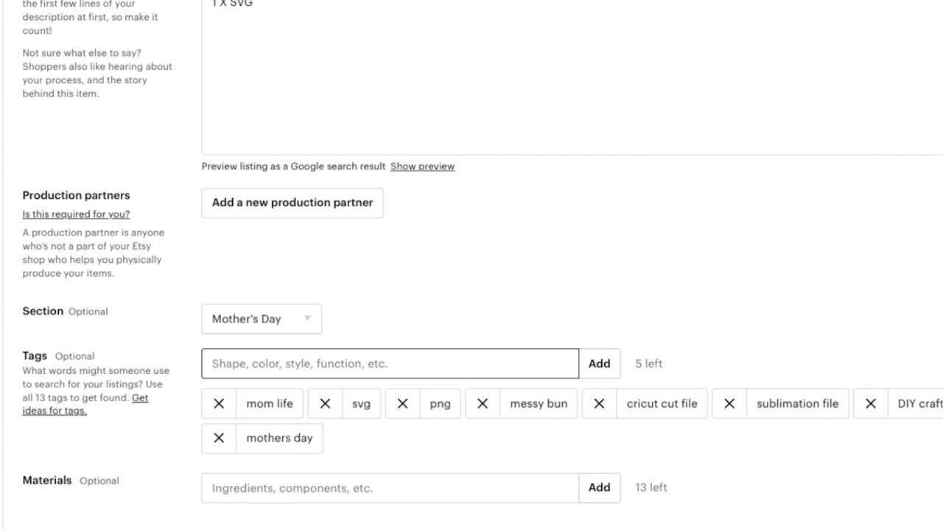
- Set the listing's price to $0.99 in the inventory and pricing section
{"action": "scroll", "coordinate": [472, 265], "scroll_direction": "down", "scroll_amount": 5}
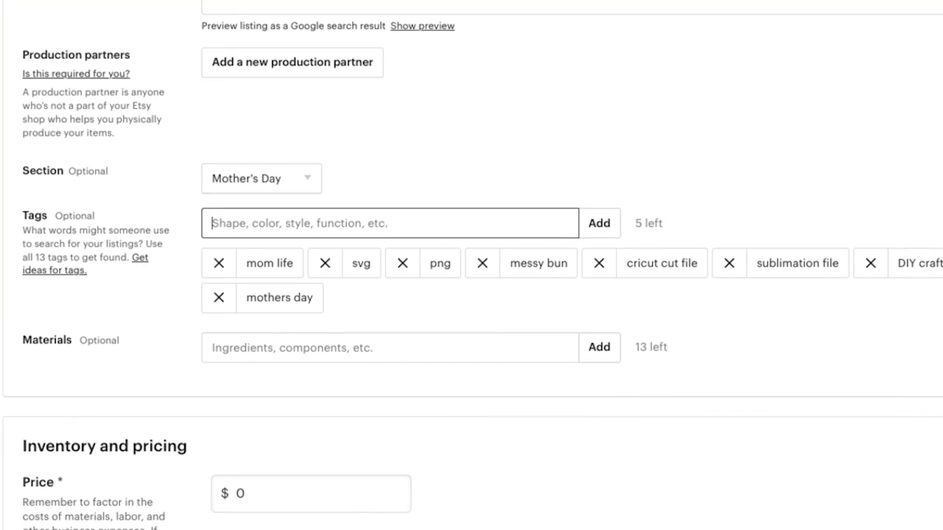
{"action": "scroll", "coordinate": [471, 265], "scroll_direction": "down", "scroll_amount": 4}
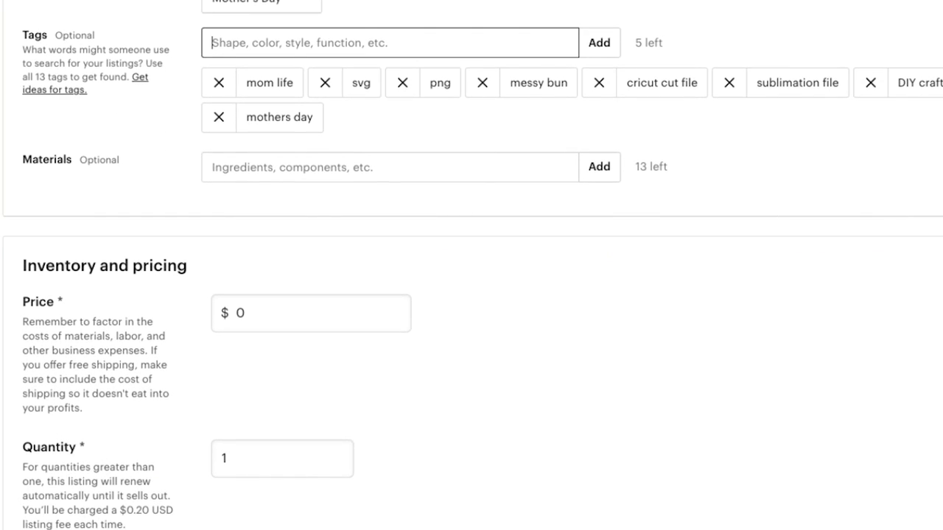
{"action": "scroll", "coordinate": [471, 265], "scroll_direction": "down", "scroll_amount": 1}
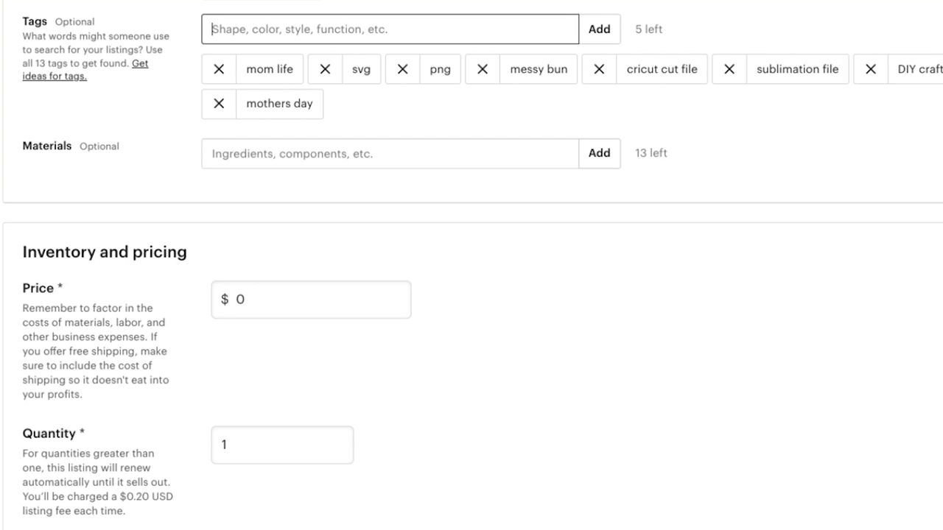
{"action": "scroll", "coordinate": [471, 265], "scroll_direction": "down", "scroll_amount": 3}
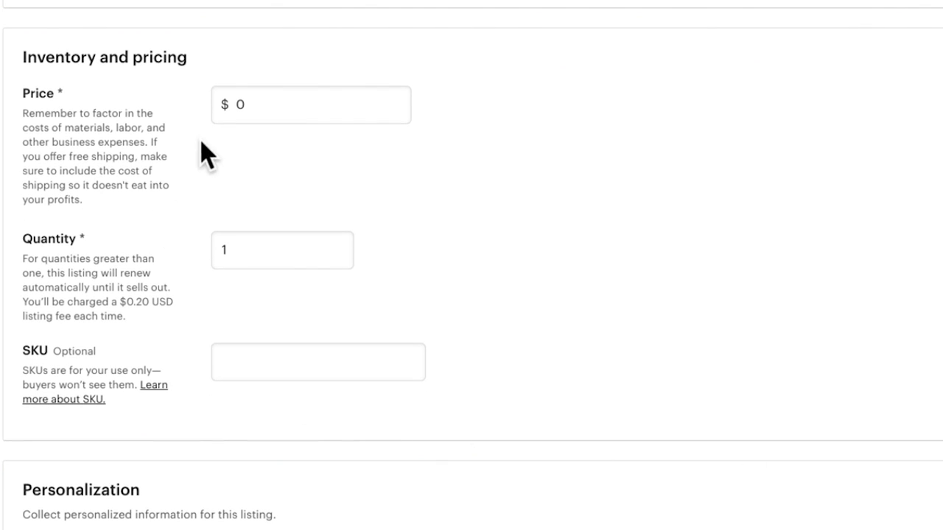
{"action": "left_click", "coordinate": [231, 103]}
{"action": "double_click", "coordinate": [254, 104]}
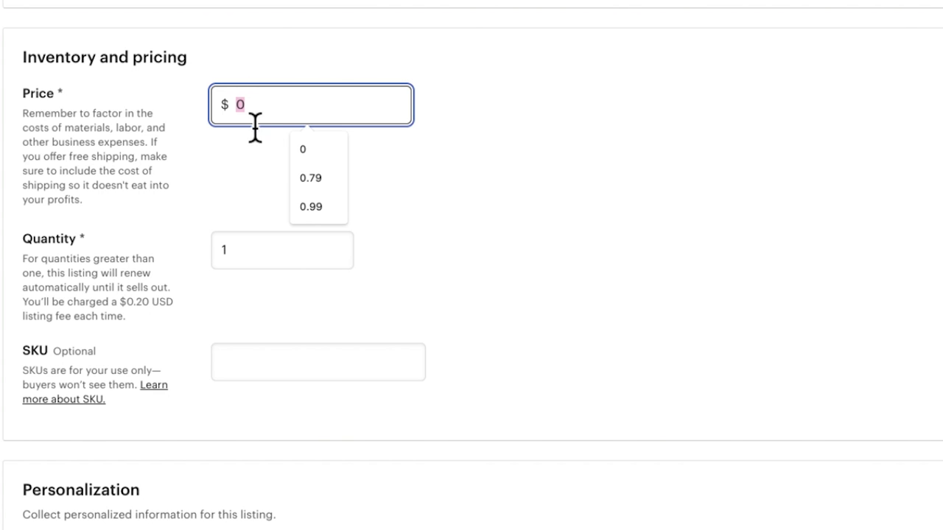
{"action": "left_click", "coordinate": [310, 207]}
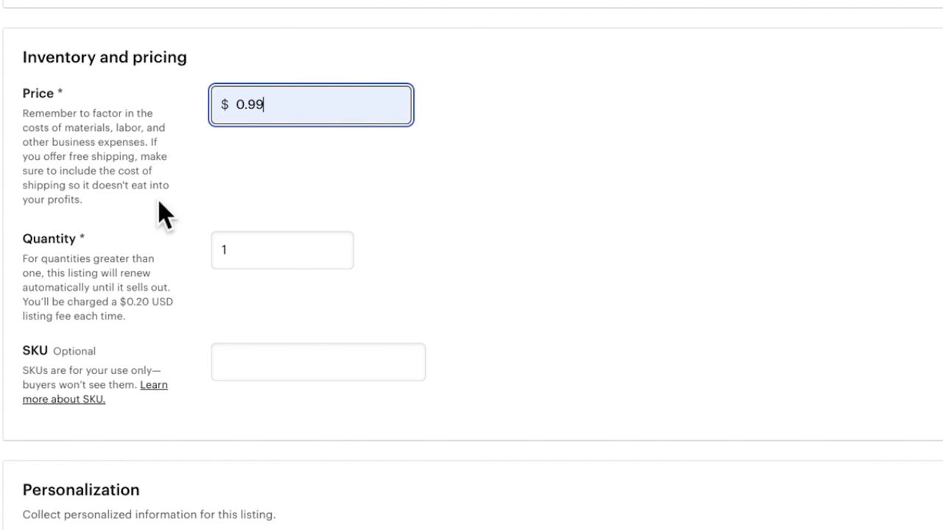
{"action": "left_click", "coordinate": [486, 208]}
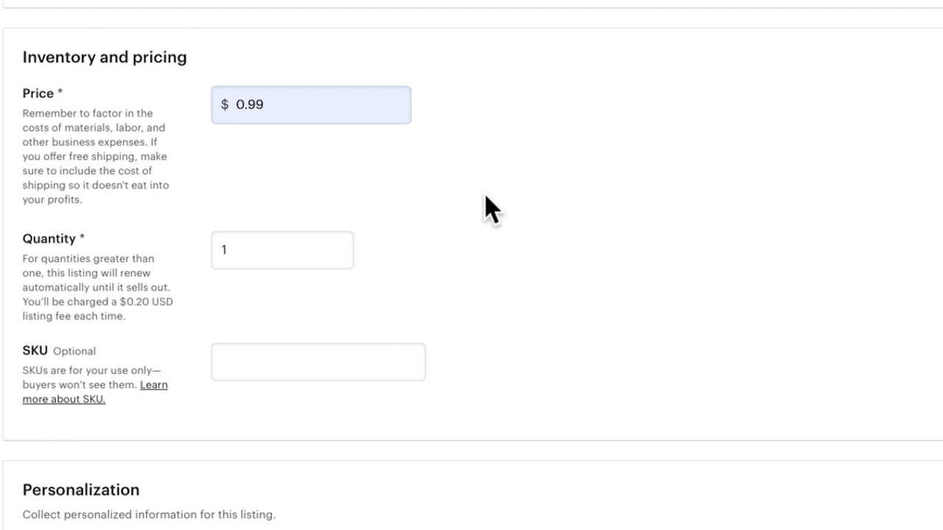
- Set the listing's available quantity to 999
{"action": "scroll", "coordinate": [486, 208], "scroll_direction": "down", "scroll_amount": 1}
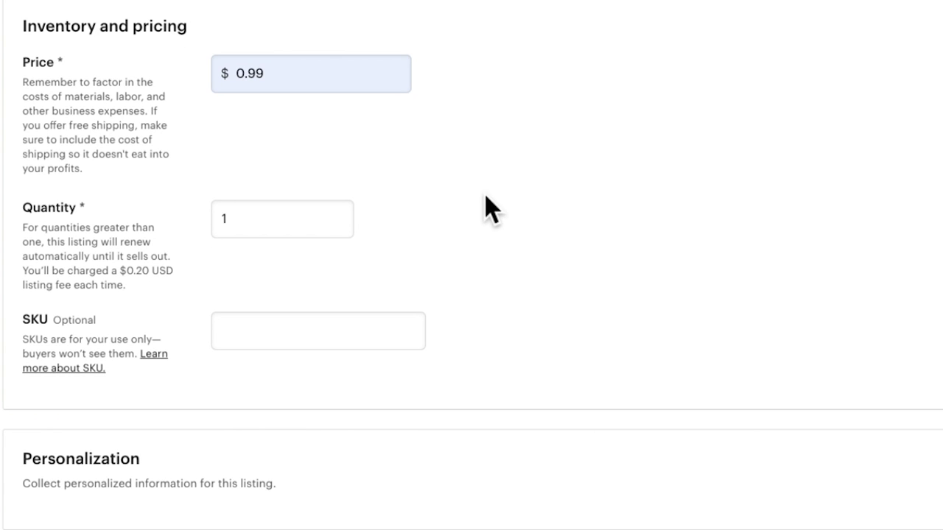
{"action": "double_click", "coordinate": [276, 212]}
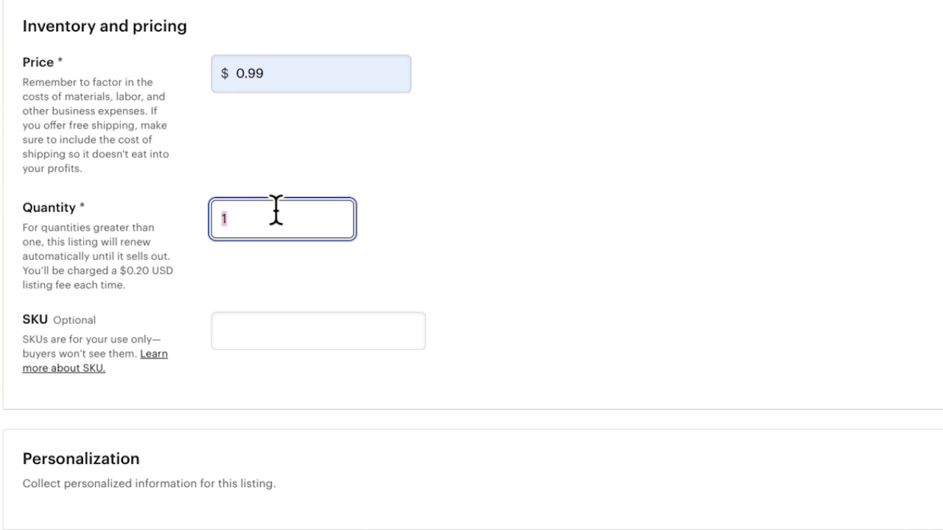
{"action": "type", "text": "999"}
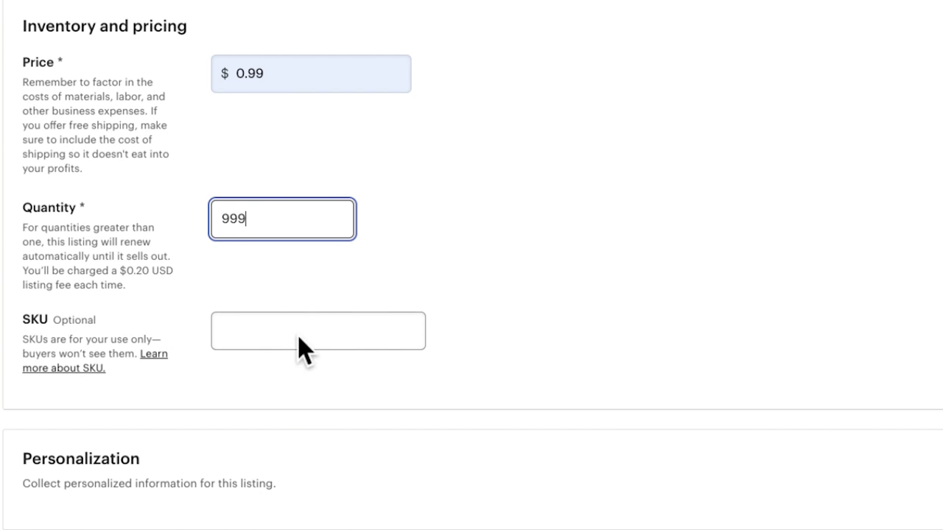
- Upload Mom Kid Life.svg as a digital file from the Mom Kid Life Bundle folder inside OneDrive's Etsy - SVG Shop folder
{"action": "scroll", "coordinate": [471, 265], "scroll_direction": "down", "scroll_amount": 4}
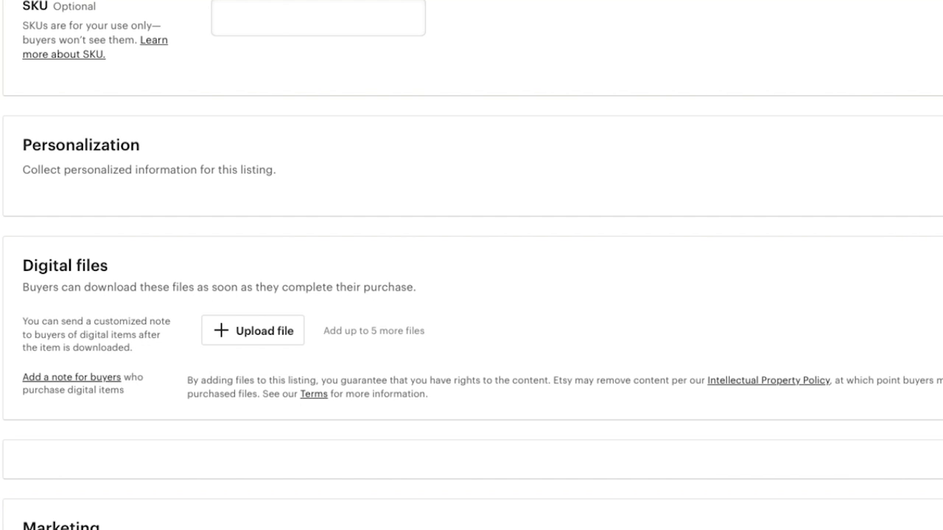
{"action": "scroll", "coordinate": [602, 302], "scroll_direction": "down", "scroll_amount": 1}
{"action": "scroll", "coordinate": [601, 303], "scroll_direction": "down", "scroll_amount": 2}
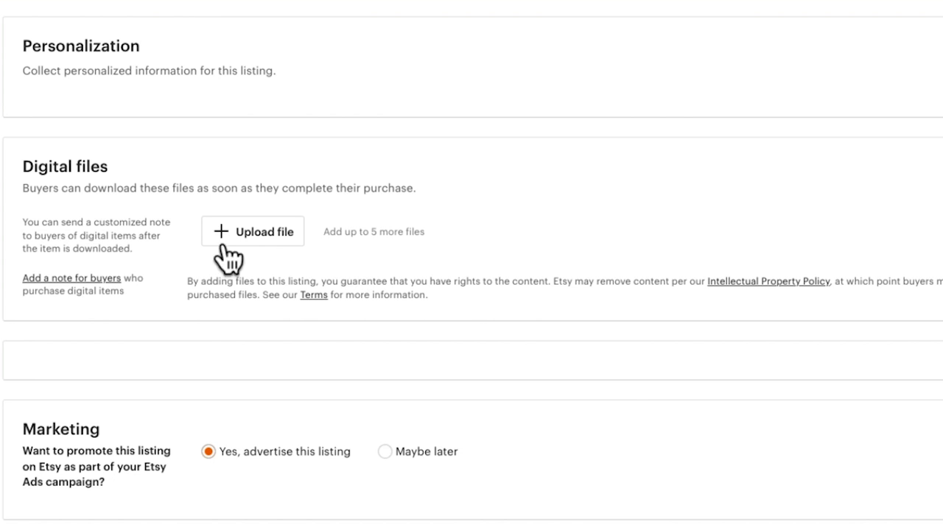
{"action": "left_click", "coordinate": [243, 234]}
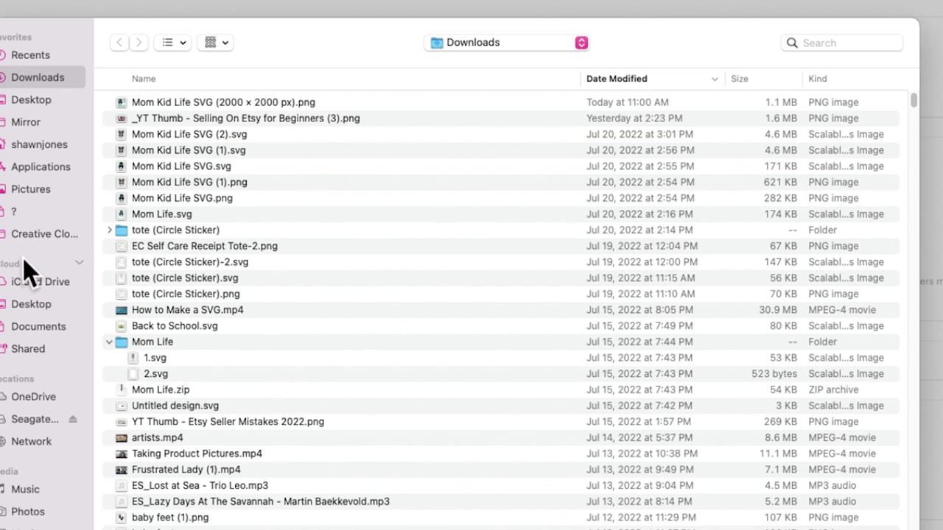
{"action": "left_click", "coordinate": [29, 397]}
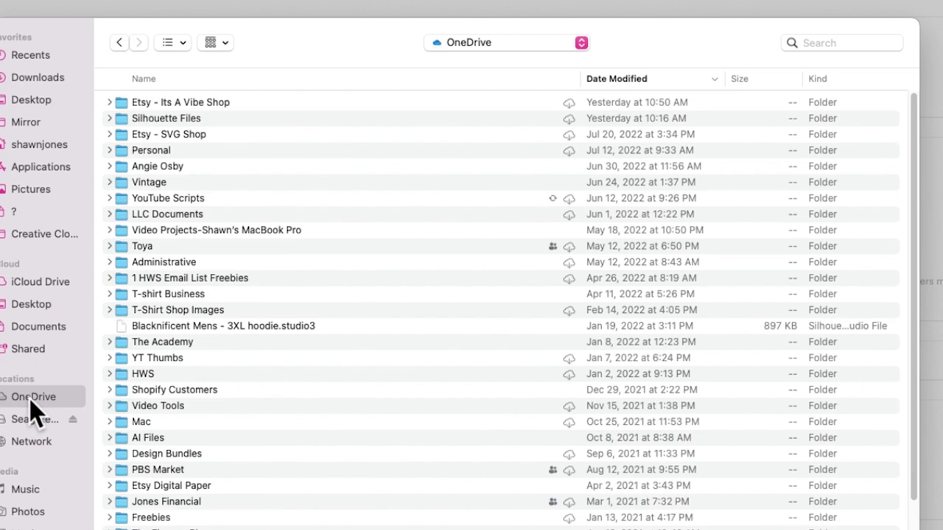
{"action": "double_click", "coordinate": [118, 102]}
{"action": "key", "text": "super+bracketleft"}
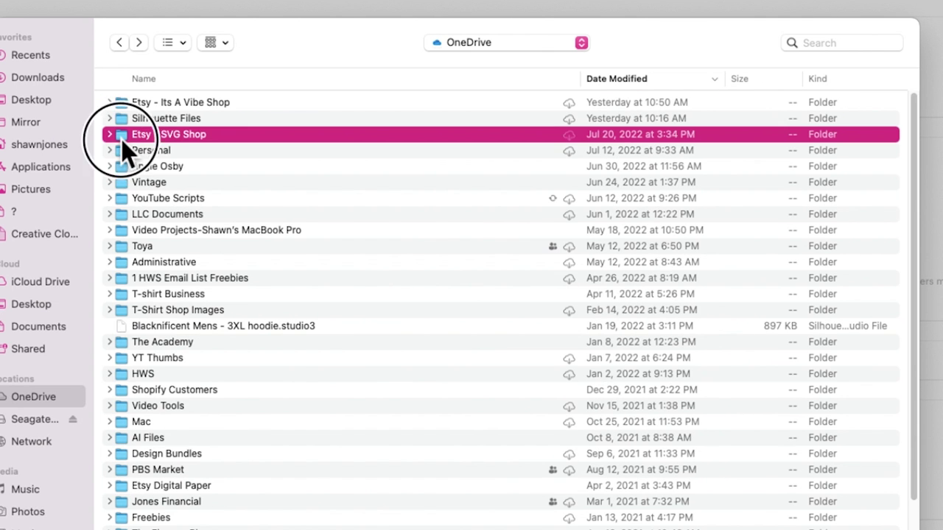
{"action": "double_click", "coordinate": [122, 137]}
{"action": "double_click", "coordinate": [124, 105]}
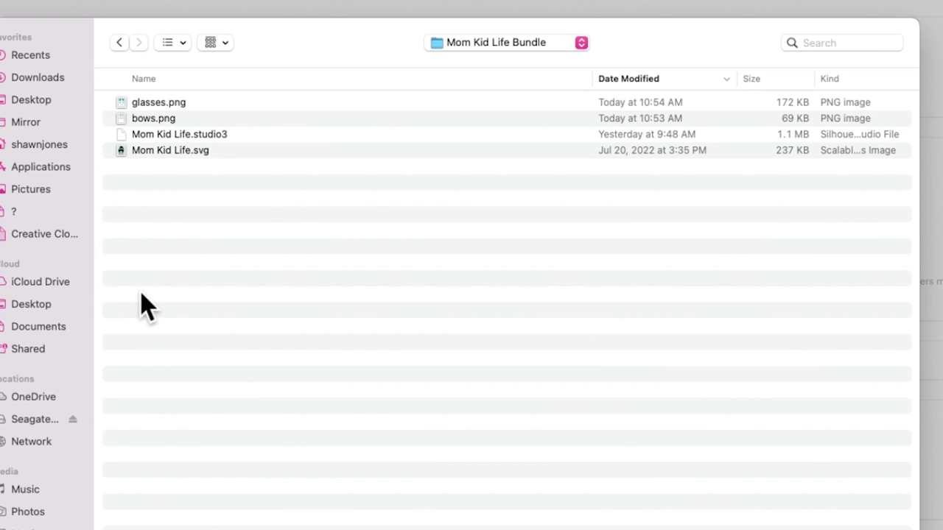
{"action": "left_click", "coordinate": [148, 156]}
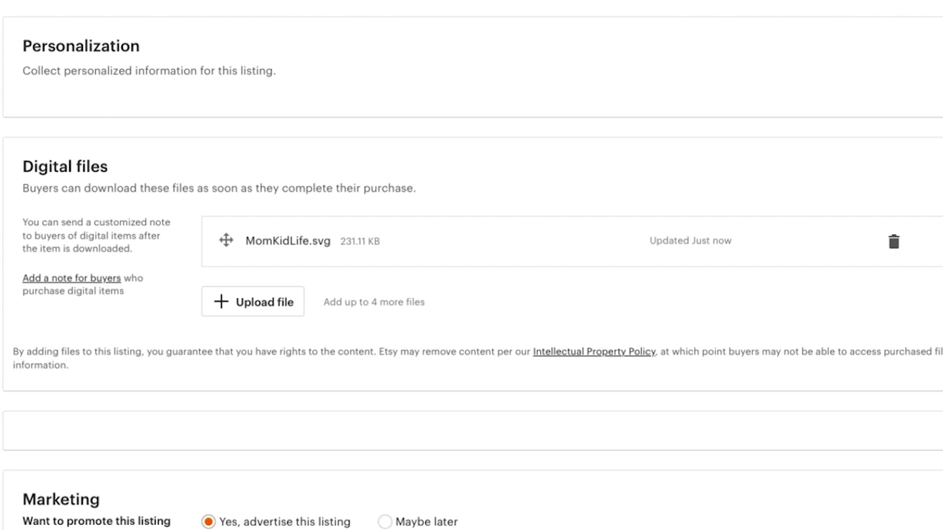
- Upload Mom Kid Life SVG.png from the Downloads folder as a second digital file
{"action": "left_click", "coordinate": [254, 306]}
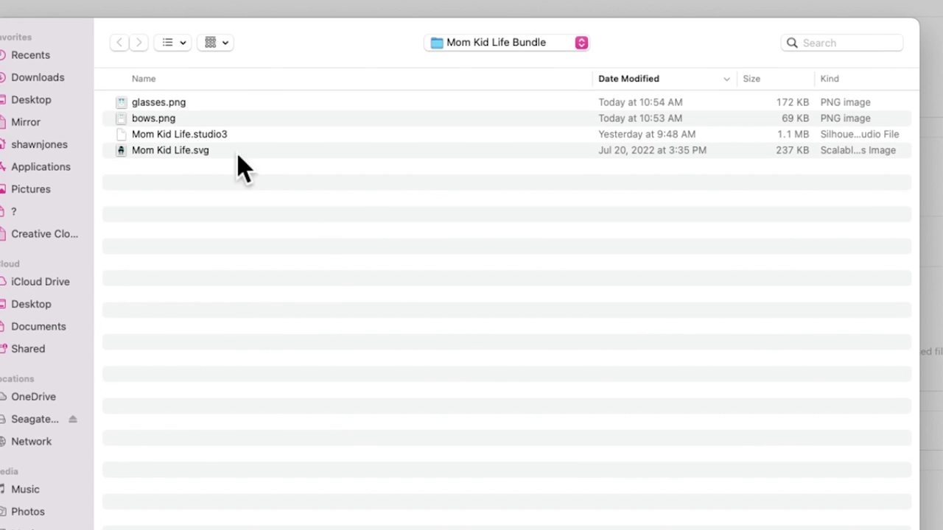
{"action": "left_click", "coordinate": [21, 76]}
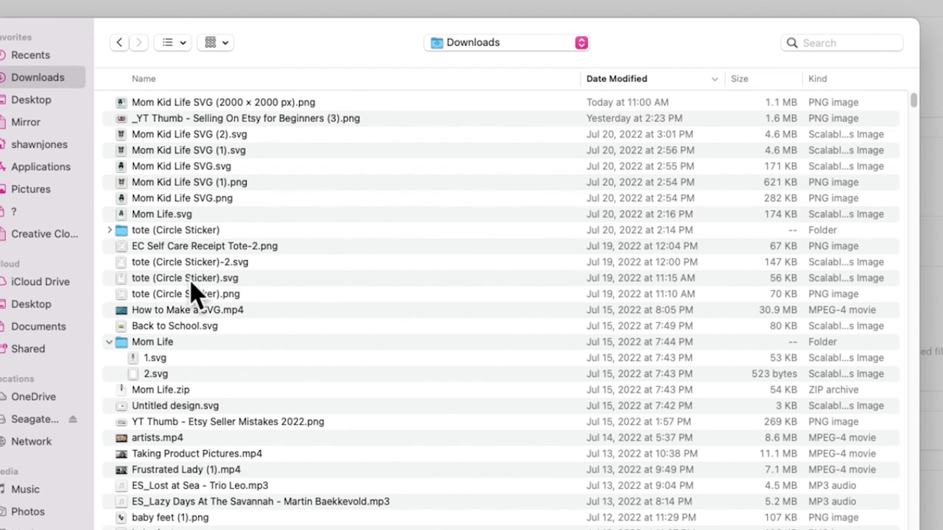
{"action": "left_click", "coordinate": [155, 201]}
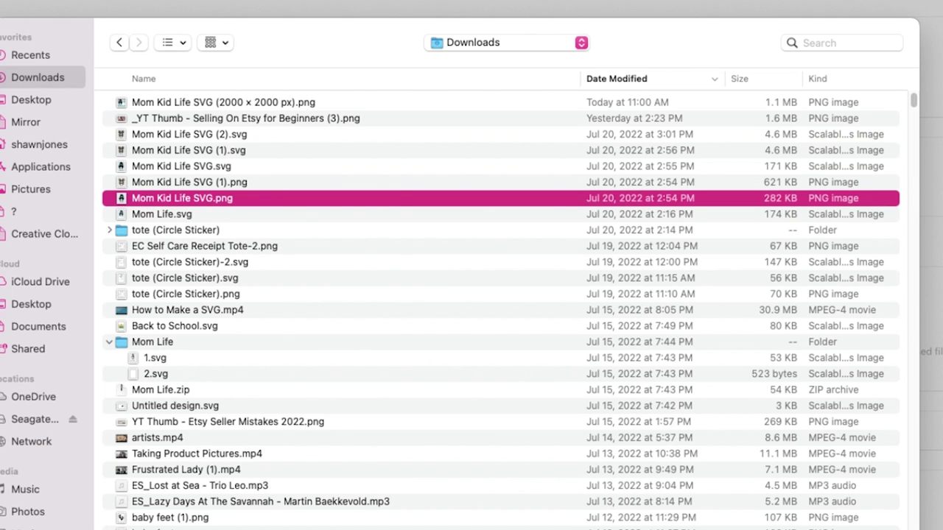
{"action": "key", "text": "Return"}
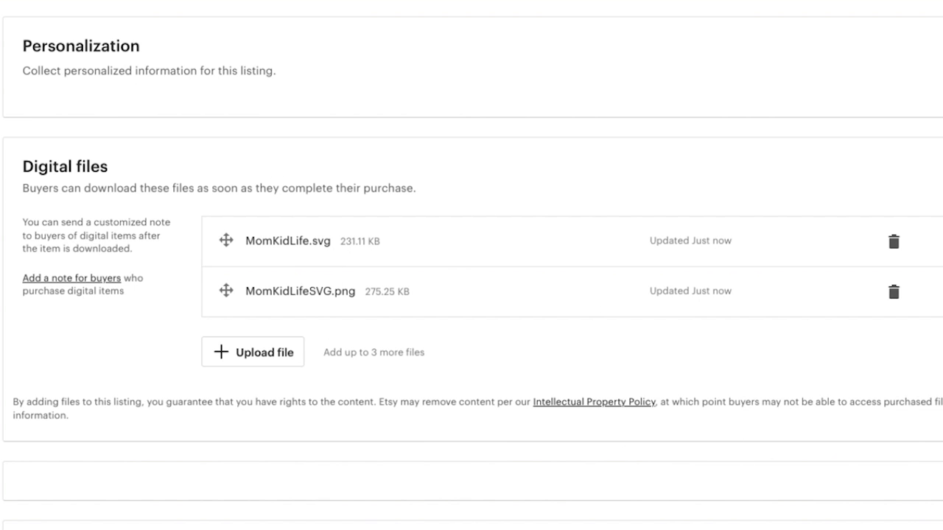
- Set the Etsy Ads promotion choice for this listing to "Maybe later"
{"action": "scroll", "coordinate": [706, 498], "scroll_direction": "down", "scroll_amount": 3}
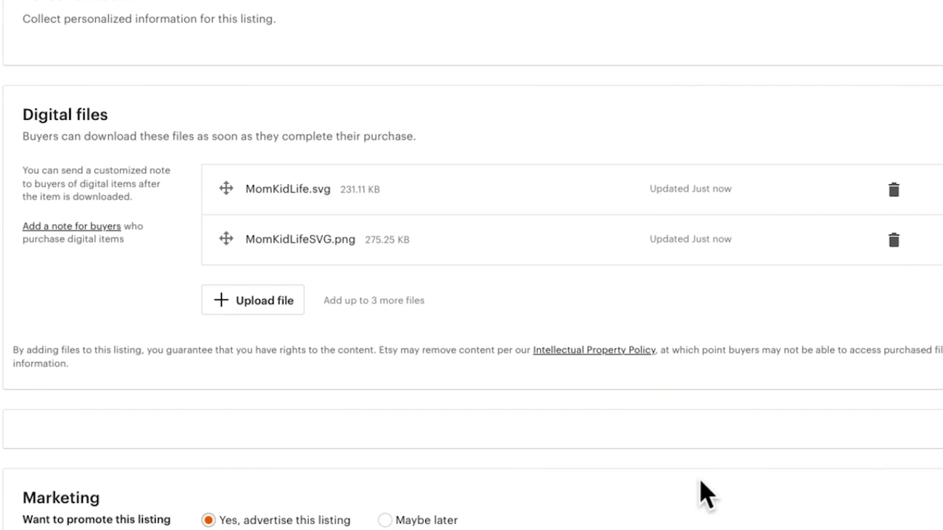
{"action": "scroll", "coordinate": [706, 498], "scroll_direction": "down", "scroll_amount": 1}
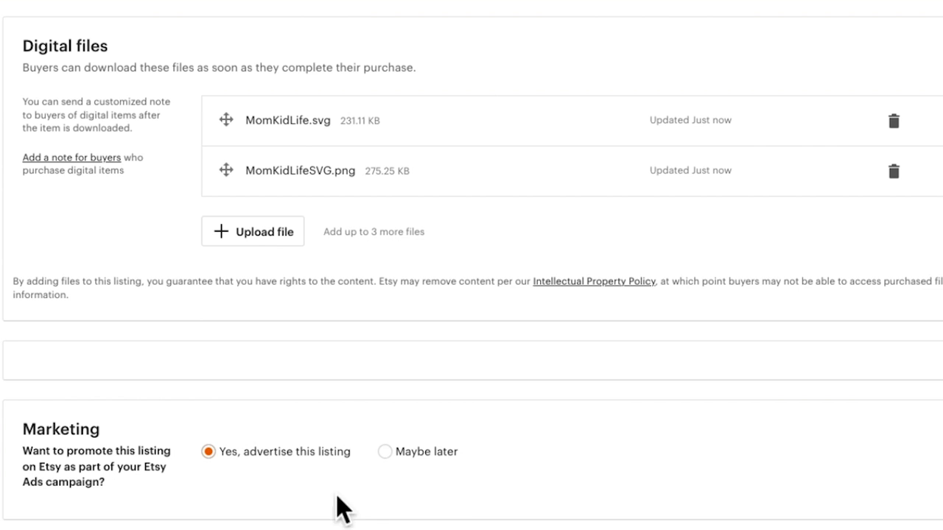
{"action": "left_click", "coordinate": [384, 452]}
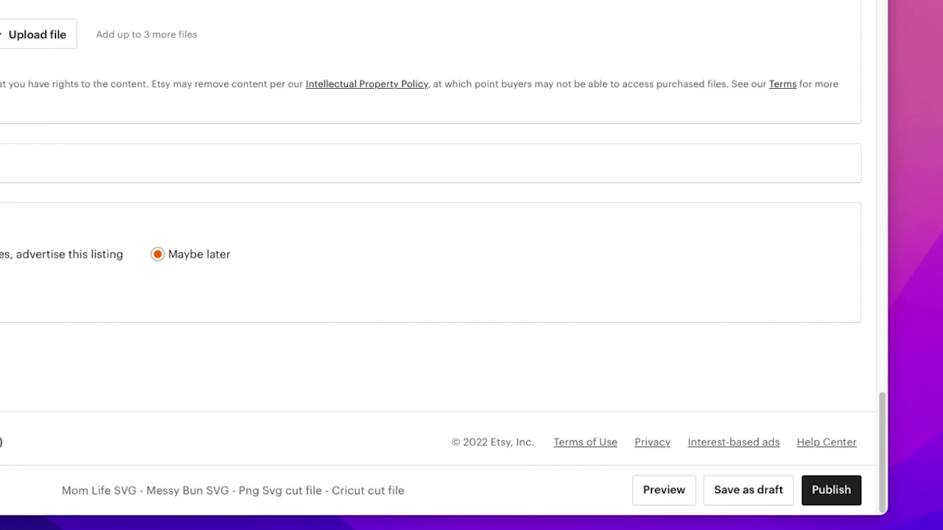
- Save the listing as a draft and filter the shop's listings by Draft status
{"action": "left_click", "coordinate": [740, 499]}
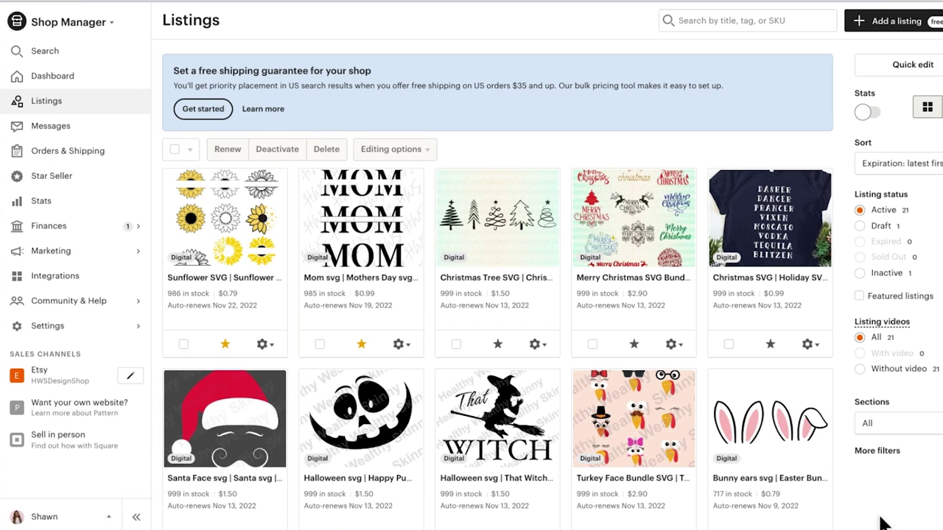
{"action": "left_click", "coordinate": [888, 225]}
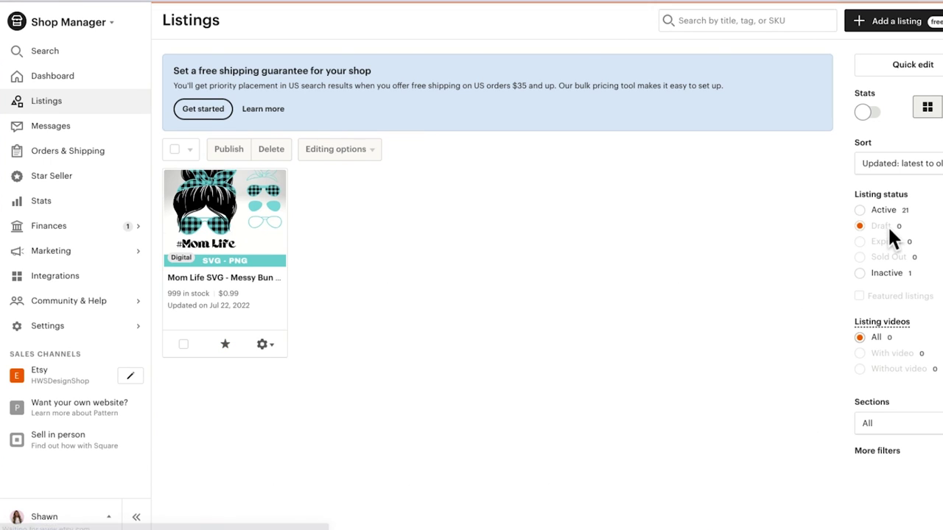